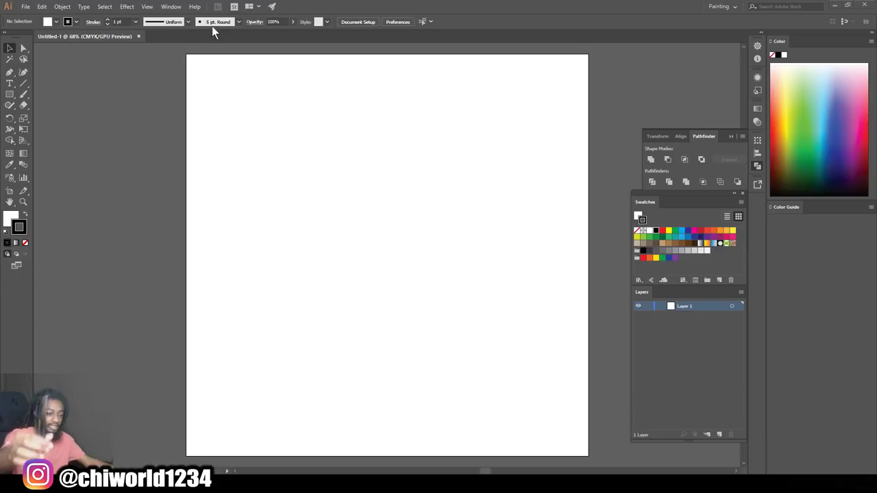
- Create a new calligraphic brush with a 3 pt size controlled by pressure and a 3 pt size variation
{"action": "left_click", "coordinate": [236, 21]}
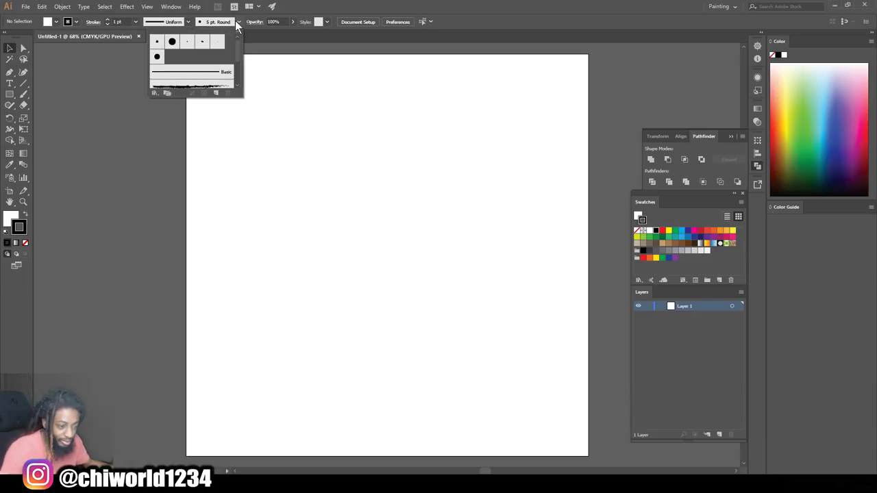
{"action": "left_click", "coordinate": [219, 96]}
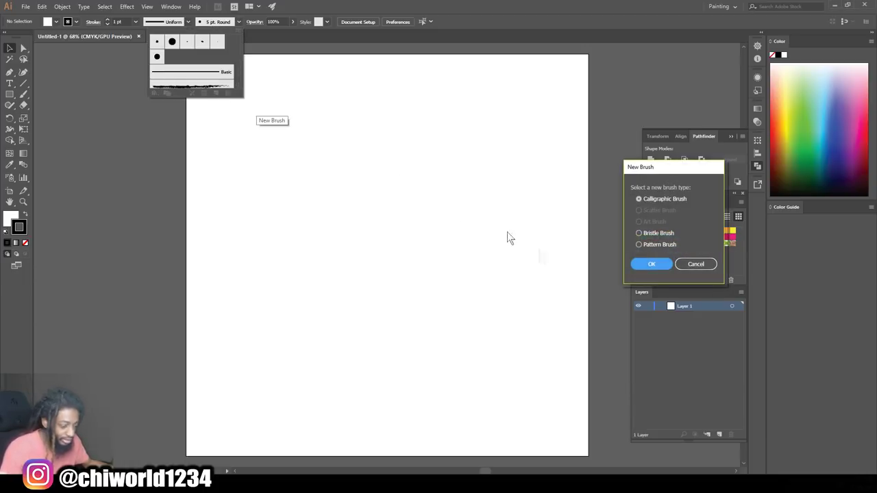
{"action": "left_click", "coordinate": [650, 265]}
{"action": "left_click", "coordinate": [653, 316]}
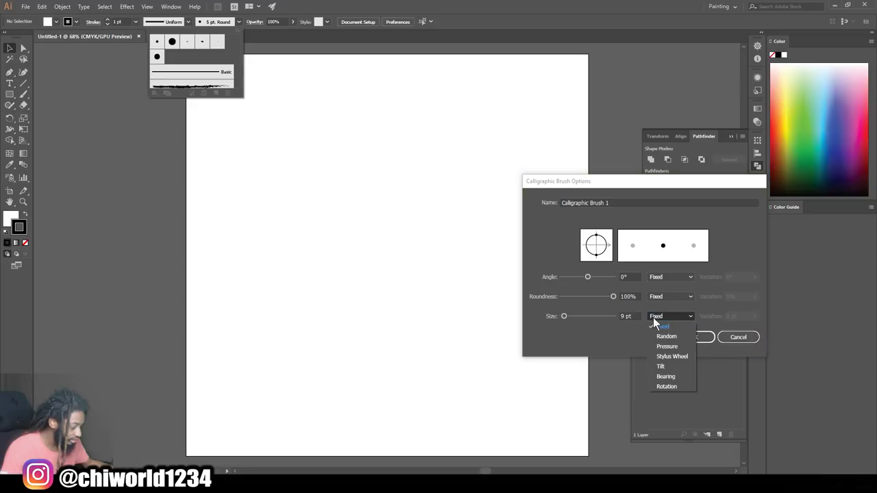
{"action": "left_click", "coordinate": [661, 346]}
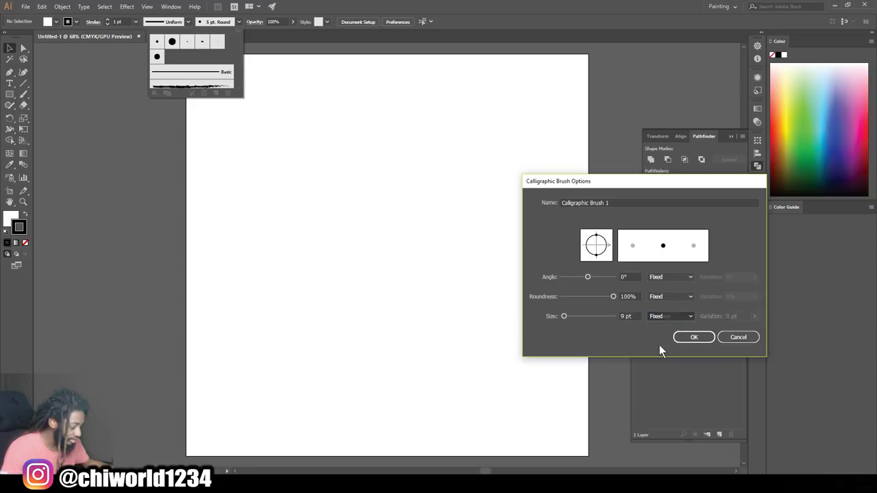
{"action": "left_click", "coordinate": [626, 316]}
{"action": "type", "text": "3"}
{"action": "left_click", "coordinate": [730, 316]}
{"action": "type", "text": "3pt"}
{"action": "left_click", "coordinate": [695, 337]}
- Paint a curved black test stroke outside the artboard with the Paintbrush tool and the new calligraphic brush
{"action": "left_click", "coordinate": [24, 97]}
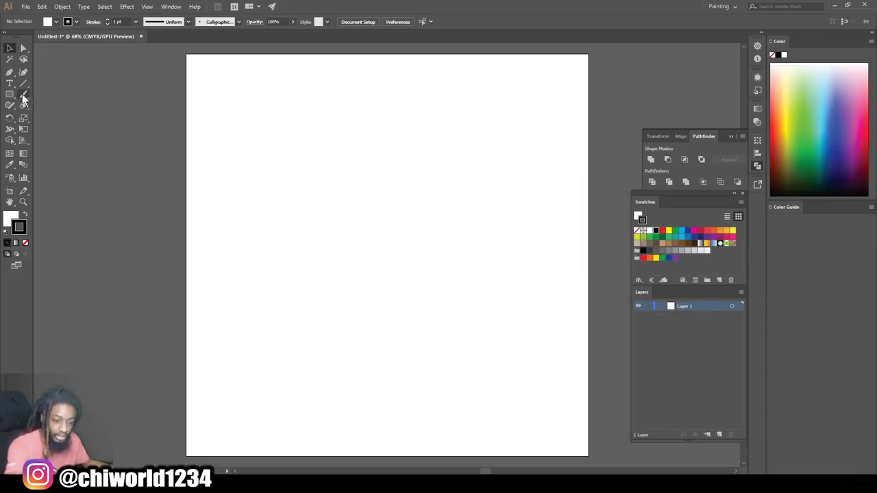
{"action": "left_click", "coordinate": [24, 97]}
{"action": "left_click_drag", "start_coordinate": [104, 108], "coordinate": [109, 199]}
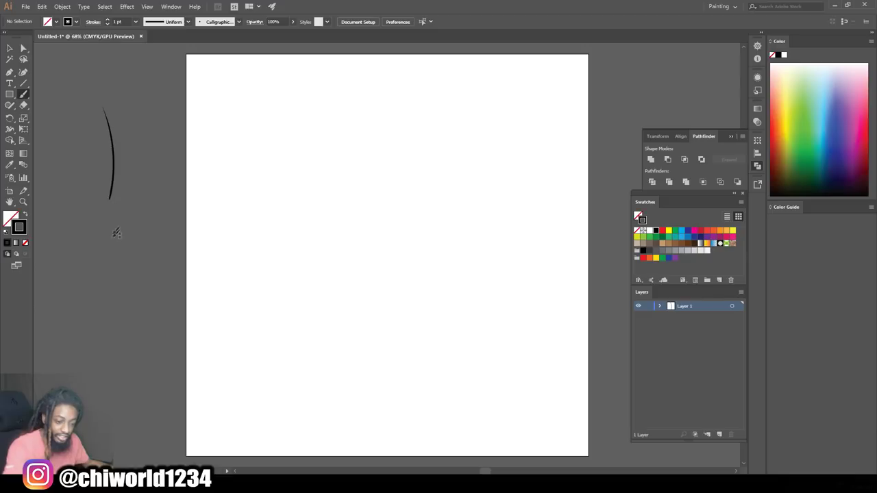
- Set the stroke colour to magenta at 43% opacity and paint a few test strokes beside the black one
{"action": "left_click", "coordinate": [695, 231]}
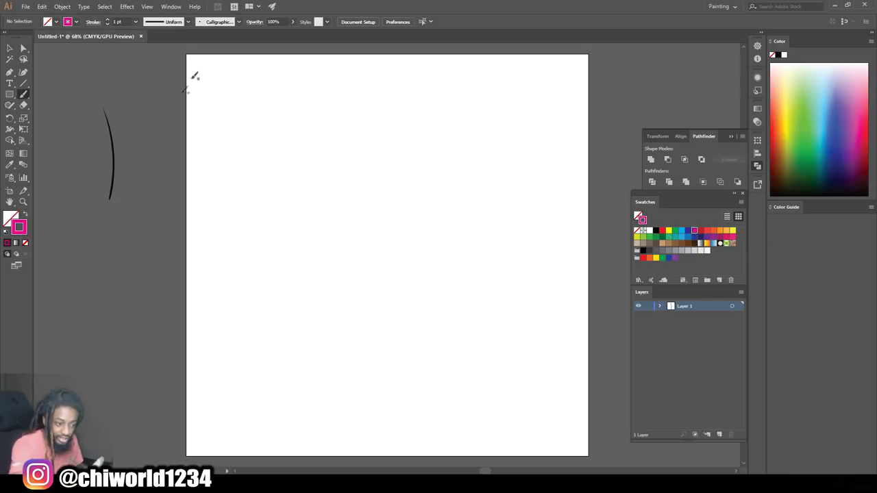
{"action": "left_click", "coordinate": [292, 23]}
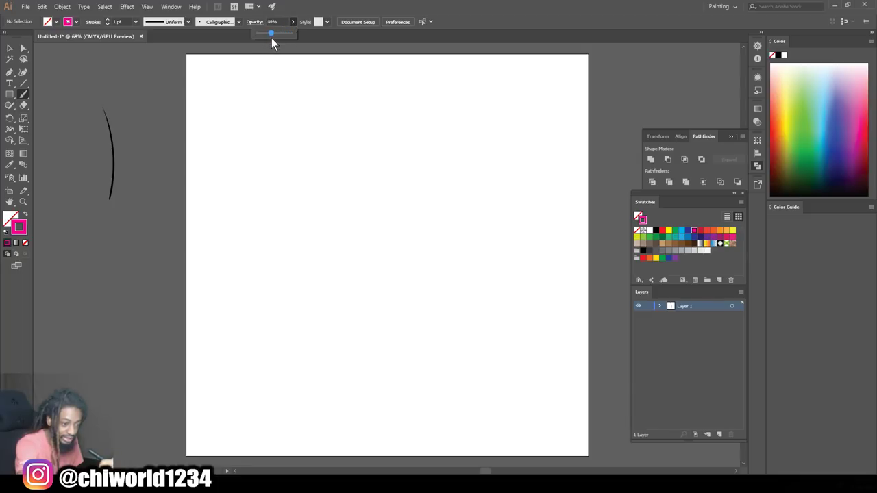
{"action": "left_click_drag", "start_coordinate": [144, 123], "coordinate": [144, 168]}
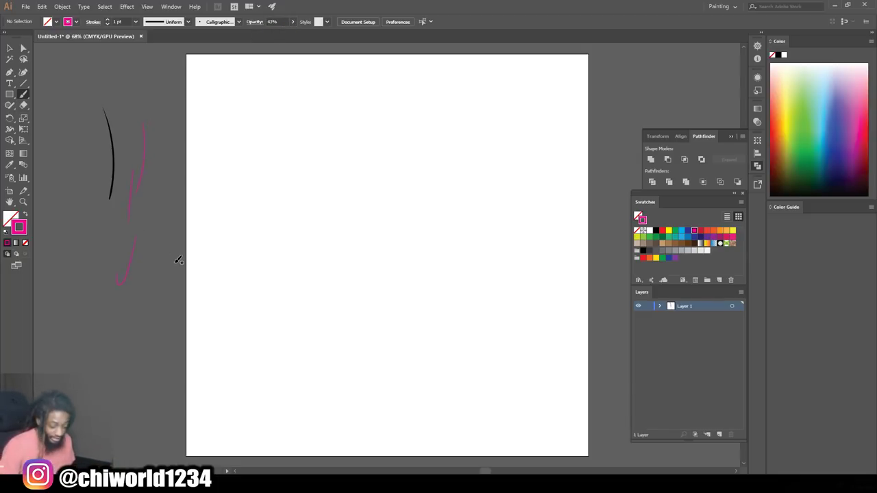
- Sketch a pair of arched, angry eyebrows meeting at a furrowed brow in the middle of the artboard at 100% zoom
{"action": "key", "text": "ctrl+1"}
{"action": "key", "text": "ctrl+0"}
{"action": "key", "text": "ctrl+1"}
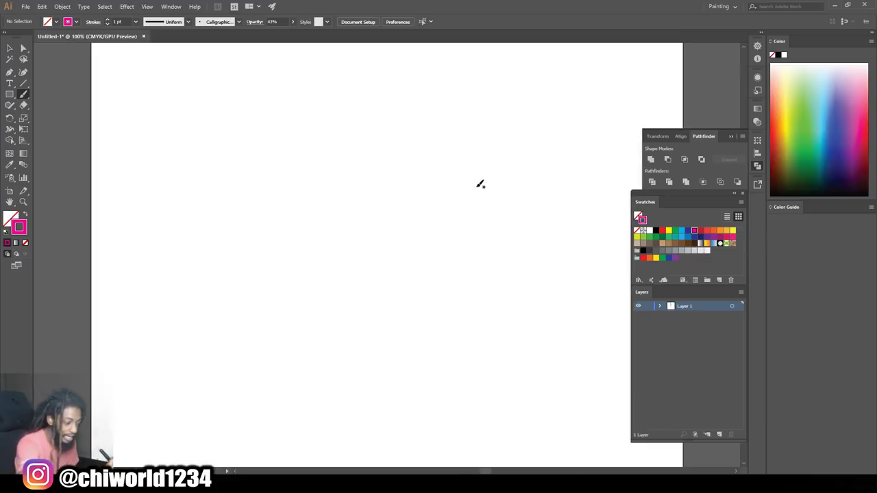
{"action": "mouse_move", "coordinate": [471, 192]}
{"action": "left_mouse_down"}
{"action": "mouse_move", "coordinate": [421, 200]}
{"action": "mouse_move", "coordinate": [405, 224]}
{"action": "mouse_move", "coordinate": [387, 227]}
{"action": "mouse_move", "coordinate": [411, 198]}
{"action": "mouse_move", "coordinate": [478, 184]}
{"action": "left_mouse_up"}
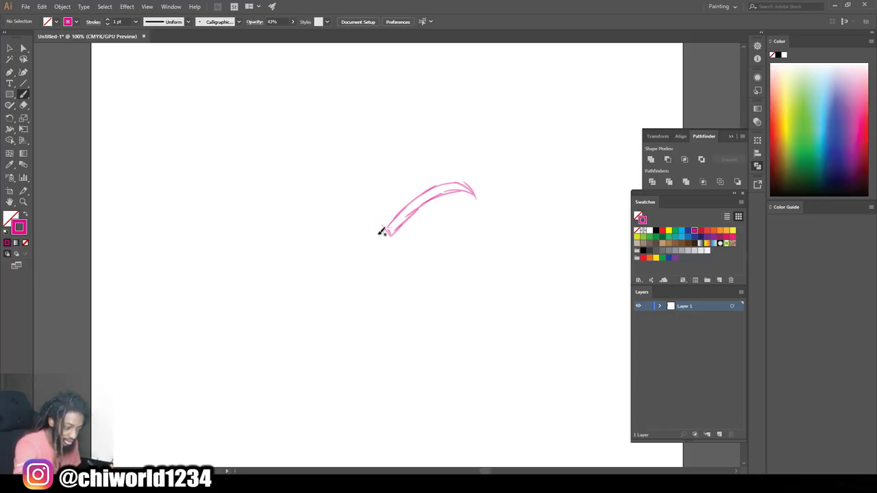
{"action": "mouse_move", "coordinate": [374, 223]}
{"action": "left_mouse_down"}
{"action": "mouse_move", "coordinate": [358, 226]}
{"action": "mouse_move", "coordinate": [297, 176]}
{"action": "mouse_move", "coordinate": [303, 166]}
{"action": "left_mouse_up"}
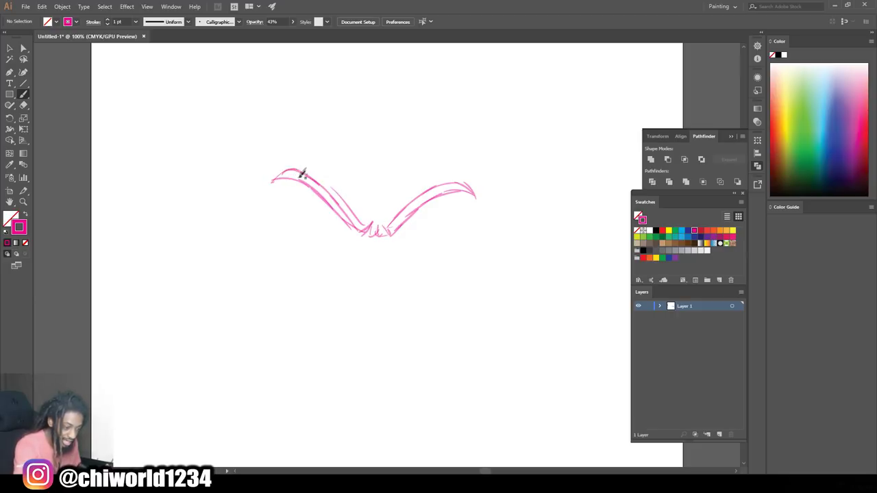
- Sketch the narrowed eyes, the nose and a short frowning mouth beneath the front-view eyebrows
{"action": "mouse_move", "coordinate": [464, 190]}
{"action": "left_mouse_down"}
{"action": "mouse_move", "coordinate": [442, 223]}
{"action": "mouse_move", "coordinate": [398, 245]}
{"action": "mouse_move", "coordinate": [398, 236]}
{"action": "mouse_move", "coordinate": [299, 226]}
{"action": "left_mouse_up"}
{"action": "left_click_drag", "start_coordinate": [286, 185], "coordinate": [296, 220]}
{"action": "left_click_drag", "start_coordinate": [456, 237], "coordinate": [411, 245]}
{"action": "mouse_move", "coordinate": [425, 241]}
{"action": "left_mouse_down"}
{"action": "mouse_move", "coordinate": [392, 256]}
{"action": "mouse_move", "coordinate": [357, 255]}
{"action": "mouse_move", "coordinate": [299, 234]}
{"action": "mouse_move", "coordinate": [267, 233]}
{"action": "left_mouse_up"}
{"action": "left_click_drag", "start_coordinate": [401, 320], "coordinate": [354, 309]}
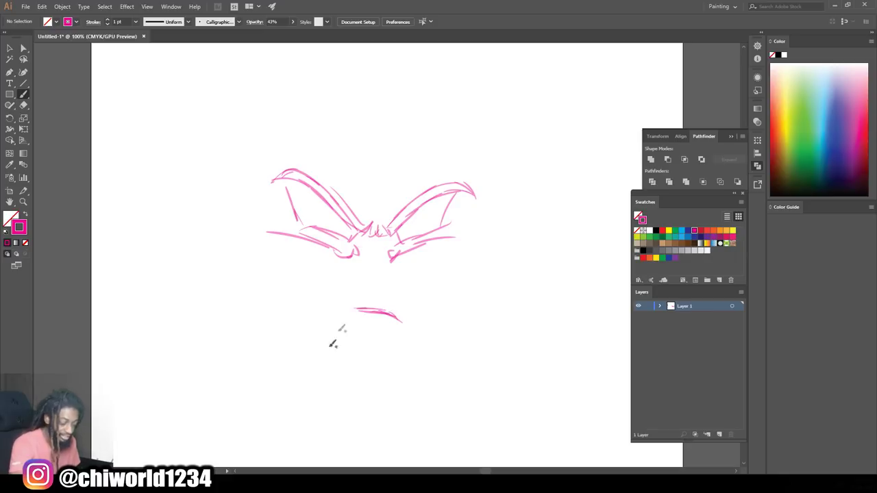
{"action": "mouse_move", "coordinate": [382, 256]}
{"action": "left_mouse_down"}
{"action": "mouse_move", "coordinate": [387, 286]}
{"action": "mouse_move", "coordinate": [356, 284]}
{"action": "left_mouse_up"}
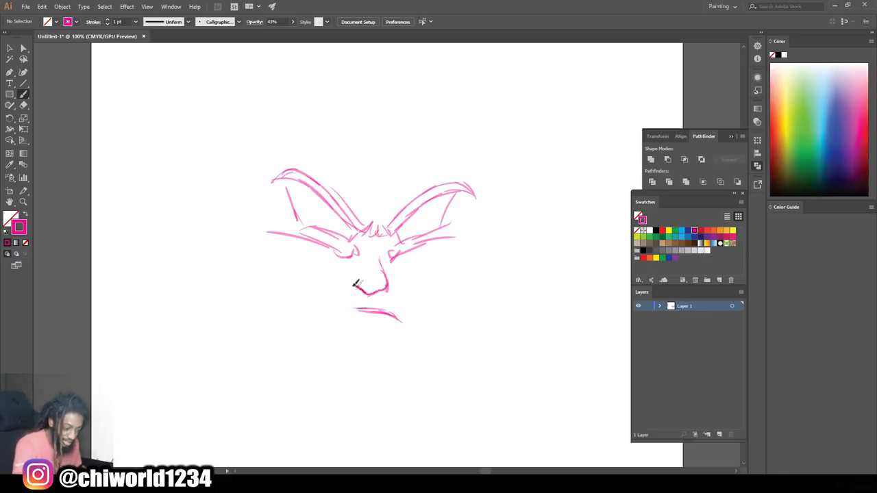
- Sketch the front-view face's tapered cheek and jaw lines down to the chin, and add both ears
{"action": "mouse_move", "coordinate": [499, 193]}
{"action": "left_mouse_down"}
{"action": "mouse_move", "coordinate": [446, 331]}
{"action": "mouse_move", "coordinate": [401, 362]}
{"action": "mouse_move", "coordinate": [327, 347]}
{"action": "mouse_move", "coordinate": [291, 291]}
{"action": "left_mouse_up"}
{"action": "left_click_drag", "start_coordinate": [244, 184], "coordinate": [287, 304]}
{"action": "left_click_drag", "start_coordinate": [469, 293], "coordinate": [490, 289]}
{"action": "mouse_move", "coordinate": [512, 254]}
{"action": "left_mouse_down"}
{"action": "mouse_move", "coordinate": [478, 290]}
{"action": "mouse_move", "coordinate": [488, 274]}
{"action": "left_mouse_up"}
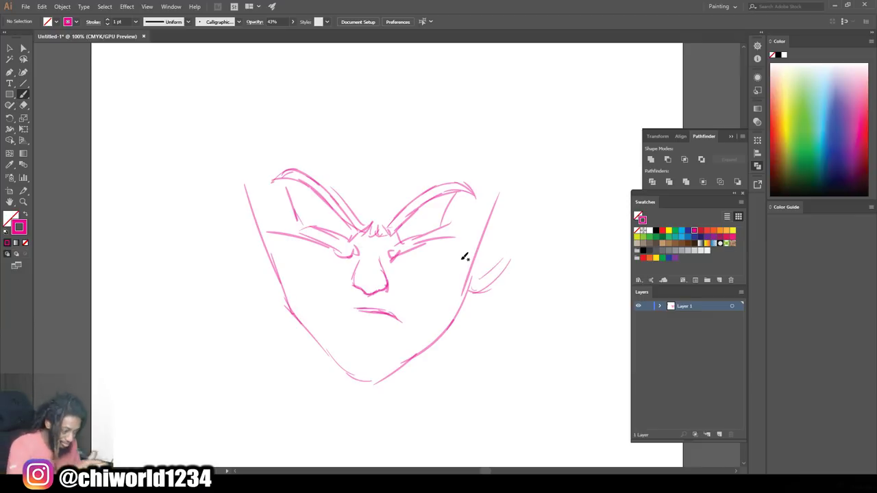
{"action": "mouse_move", "coordinate": [505, 262]}
{"action": "left_mouse_down"}
{"action": "mouse_move", "coordinate": [530, 231]}
{"action": "mouse_move", "coordinate": [515, 254]}
{"action": "mouse_move", "coordinate": [528, 192]}
{"action": "mouse_move", "coordinate": [499, 212]}
{"action": "mouse_move", "coordinate": [509, 192]}
{"action": "mouse_move", "coordinate": [477, 226]}
{"action": "left_mouse_up"}
{"action": "mouse_move", "coordinate": [256, 228]}
{"action": "left_mouse_down"}
{"action": "mouse_move", "coordinate": [226, 181]}
{"action": "mouse_move", "coordinate": [207, 187]}
{"action": "mouse_move", "coordinate": [212, 237]}
{"action": "left_mouse_up"}
{"action": "mouse_move", "coordinate": [213, 218]}
{"action": "left_mouse_down"}
{"action": "mouse_move", "coordinate": [247, 258]}
{"action": "mouse_move", "coordinate": [268, 251]}
{"action": "left_mouse_up"}
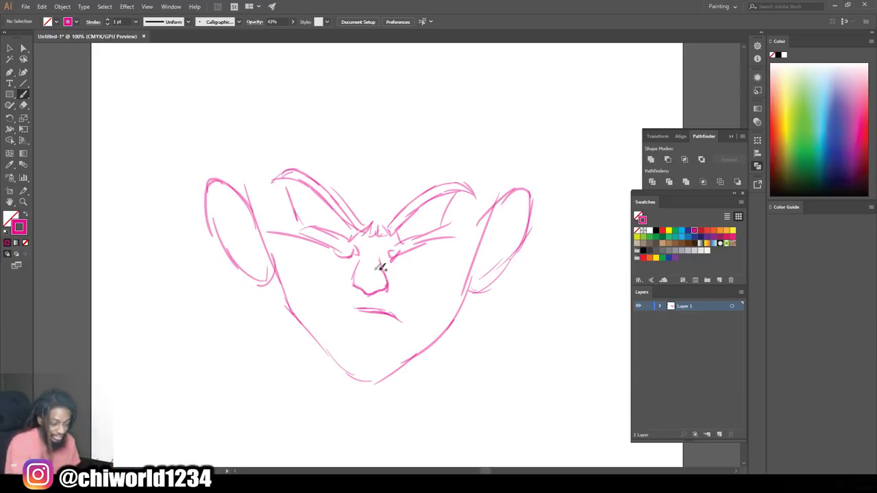
{"action": "mouse_move", "coordinate": [492, 205]}
{"action": "left_mouse_down"}
{"action": "mouse_move", "coordinate": [511, 127]}
{"action": "mouse_move", "coordinate": [502, 104]}
{"action": "mouse_move", "coordinate": [264, 86]}
{"action": "mouse_move", "coordinate": [243, 100]}
{"action": "mouse_move", "coordinate": [251, 90]}
{"action": "mouse_move", "coordinate": [242, 146]}
{"action": "mouse_move", "coordinate": [255, 157]}
{"action": "mouse_move", "coordinate": [244, 188]}
{"action": "left_mouse_up"}
- Undo the strokes of the front-view face sketch
{"action": "key", "text": "ctrl+z"}
{"action": "key", "text": "ctrl+z"}
{"action": "key", "text": "ctrl+z"}
{"action": "key", "text": "ctrl+z"}
{"action": "key", "text": "ctrl+z"}
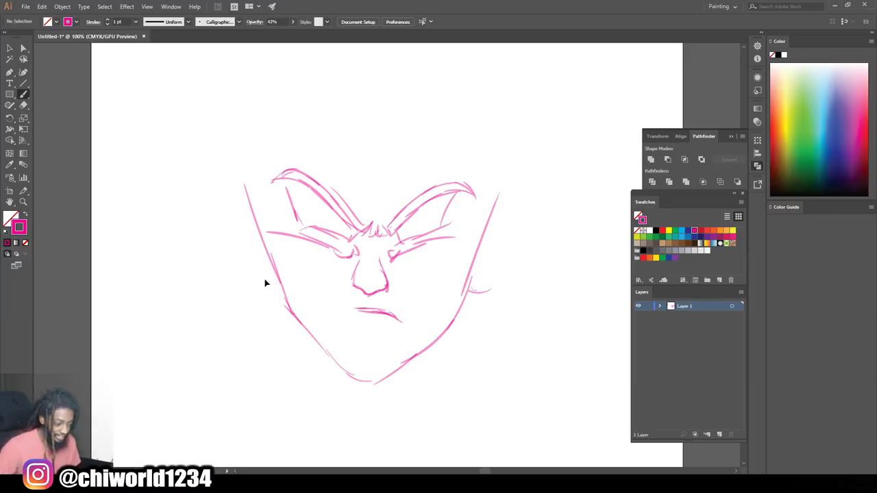
{"action": "key", "text": "ctrl+z"}
{"action": "key", "text": "ctrl+z"}
{"action": "key", "text": "ctrl+z"}
{"action": "key", "text": "ctrl+z"}
{"action": "key", "text": "ctrl+z"}
{"action": "key", "text": "ctrl+z"}
{"action": "key", "text": "ctrl+z"}
{"action": "key", "text": "ctrl+z"}
{"action": "key", "text": "ctrl+z"}
{"action": "key", "text": "ctrl+z"}
{"action": "key", "text": "ctrl+z"}
{"action": "key", "text": "ctrl+z"}
{"action": "key", "text": "ctrl+z"}
{"action": "key", "text": "ctrl+z"}
{"action": "key", "text": "ctrl+z"}
{"action": "key", "text": "ctrl+z"}
{"action": "key", "text": "ctrl+z"}
{"action": "key", "text": "ctrl+z"}
{"action": "key", "text": "ctrl+z"}
{"action": "key", "text": "ctrl+z"}
{"action": "key", "text": "ctrl+z"}
{"action": "key", "text": "ctrl+z"}
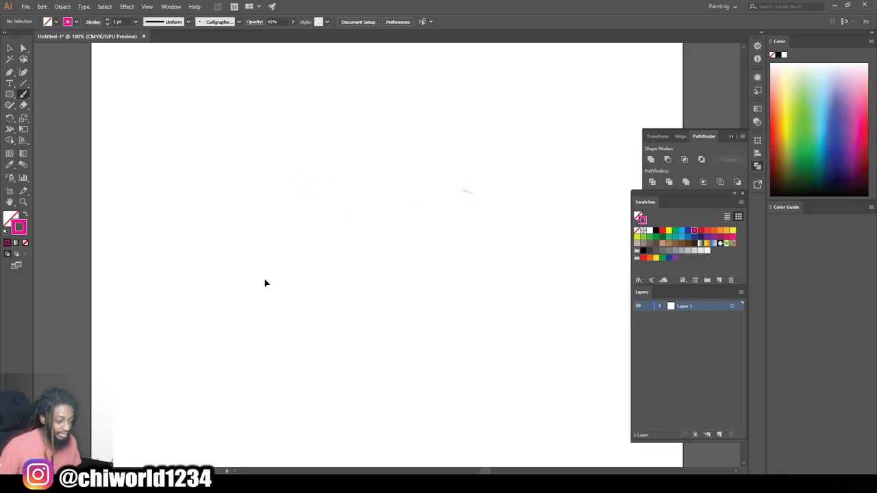
- Sketch a three-quarter view head outline with a pointed chin and large ear, plus angry eyebrows and eye lines
{"action": "mouse_move", "coordinate": [490, 155]}
{"action": "left_mouse_down"}
{"action": "mouse_move", "coordinate": [507, 213]}
{"action": "mouse_move", "coordinate": [492, 252]}
{"action": "left_mouse_up"}
{"action": "mouse_move", "coordinate": [503, 214]}
{"action": "left_mouse_down"}
{"action": "mouse_move", "coordinate": [461, 313]}
{"action": "mouse_move", "coordinate": [412, 353]}
{"action": "mouse_move", "coordinate": [420, 358]}
{"action": "mouse_move", "coordinate": [369, 304]}
{"action": "mouse_move", "coordinate": [303, 267]}
{"action": "mouse_move", "coordinate": [354, 299]}
{"action": "mouse_move", "coordinate": [336, 247]}
{"action": "mouse_move", "coordinate": [276, 202]}
{"action": "mouse_move", "coordinate": [280, 185]}
{"action": "mouse_move", "coordinate": [313, 177]}
{"action": "mouse_move", "coordinate": [310, 185]}
{"action": "mouse_move", "coordinate": [465, 247]}
{"action": "mouse_move", "coordinate": [444, 250]}
{"action": "mouse_move", "coordinate": [401, 209]}
{"action": "mouse_move", "coordinate": [376, 204]}
{"action": "mouse_move", "coordinate": [387, 184]}
{"action": "left_mouse_up"}
{"action": "mouse_move", "coordinate": [451, 244]}
{"action": "left_mouse_down"}
{"action": "mouse_move", "coordinate": [413, 204]}
{"action": "mouse_move", "coordinate": [419, 208]}
{"action": "mouse_move", "coordinate": [367, 183]}
{"action": "left_mouse_up"}
{"action": "mouse_move", "coordinate": [503, 212]}
{"action": "left_mouse_down"}
{"action": "mouse_move", "coordinate": [509, 201]}
{"action": "mouse_move", "coordinate": [469, 238]}
{"action": "mouse_move", "coordinate": [487, 242]}
{"action": "mouse_move", "coordinate": [460, 263]}
{"action": "mouse_move", "coordinate": [434, 242]}
{"action": "mouse_move", "coordinate": [435, 253]}
{"action": "mouse_move", "coordinate": [385, 248]}
{"action": "left_mouse_up"}
{"action": "left_click_drag", "start_coordinate": [394, 241], "coordinate": [385, 199]}
{"action": "left_click_drag", "start_coordinate": [385, 199], "coordinate": [389, 243]}
- Sketch the nose, the frowning mouth and the near eye's iris on the three-quarter face
{"action": "mouse_move", "coordinate": [453, 258]}
{"action": "left_mouse_down"}
{"action": "mouse_move", "coordinate": [463, 294]}
{"action": "mouse_move", "coordinate": [432, 294]}
{"action": "mouse_move", "coordinate": [453, 300]}
{"action": "mouse_move", "coordinate": [410, 312]}
{"action": "mouse_move", "coordinate": [425, 311]}
{"action": "left_mouse_up"}
{"action": "mouse_move", "coordinate": [437, 265]}
{"action": "left_mouse_down"}
{"action": "mouse_move", "coordinate": [371, 261]}
{"action": "mouse_move", "coordinate": [465, 273]}
{"action": "mouse_move", "coordinate": [480, 260]}
{"action": "mouse_move", "coordinate": [463, 252]}
{"action": "left_mouse_up"}
{"action": "left_click_drag", "start_coordinate": [400, 229], "coordinate": [387, 207]}
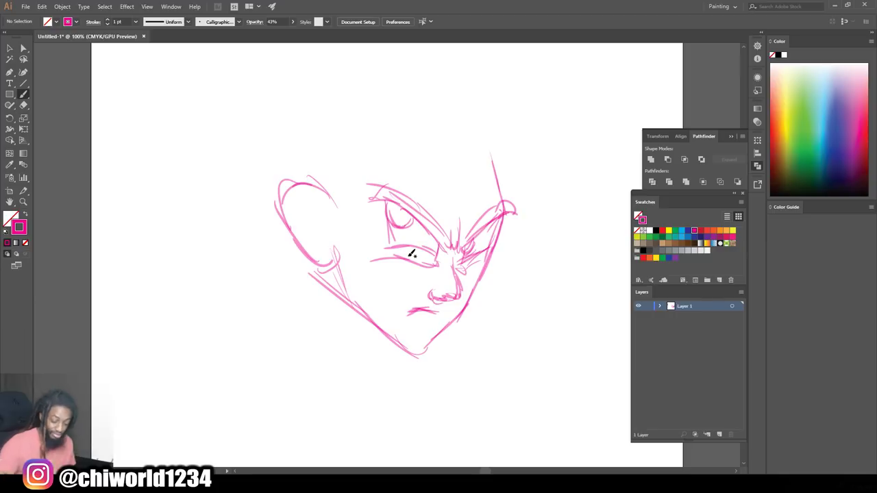
- Undo all strokes of the three-quarter face sketch
{"action": "key", "text": "ctrl+z"}
{"action": "key", "text": "ctrl+z"}
{"action": "key", "text": "ctrl+z"}
{"action": "key", "text": "ctrl+z"}
{"action": "key", "text": "ctrl+z"}
{"action": "key", "text": "ctrl+z"}
{"action": "key", "text": "ctrl+z"}
{"action": "key", "text": "ctrl+z"}
{"action": "key", "text": "ctrl+z"}
{"action": "key", "text": "ctrl+z"}
{"action": "key", "text": "ctrl+z"}
{"action": "key", "text": "ctrl+z"}
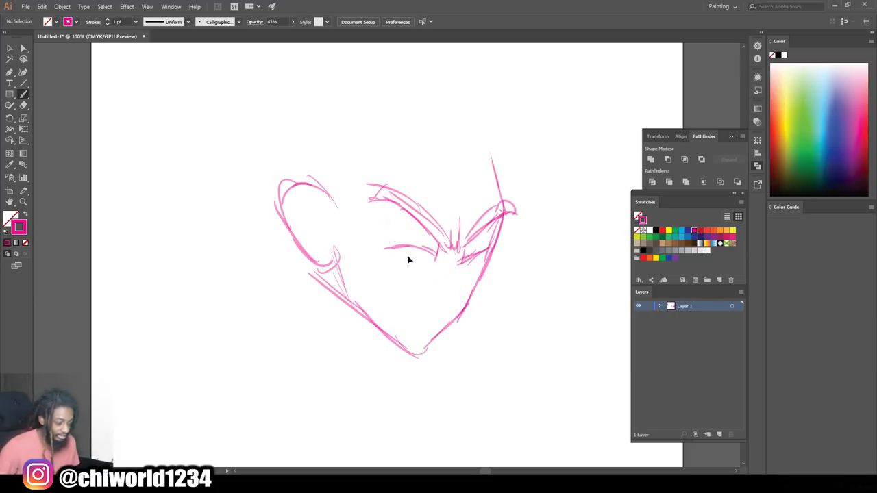
{"action": "key", "text": "ctrl+z"}
{"action": "key", "text": "ctrl+z"}
{"action": "key", "text": "ctrl+z"}
{"action": "key", "text": "ctrl+z"}
{"action": "key", "text": "ctrl+z"}
{"action": "key", "text": "ctrl+z"}
{"action": "key", "text": "ctrl+z"}
{"action": "key", "text": "ctrl+z"}
{"action": "key", "text": "ctrl+z"}
{"action": "key", "text": "ctrl+z"}
{"action": "key", "text": "ctrl+z"}
{"action": "key", "text": "ctrl+z"}
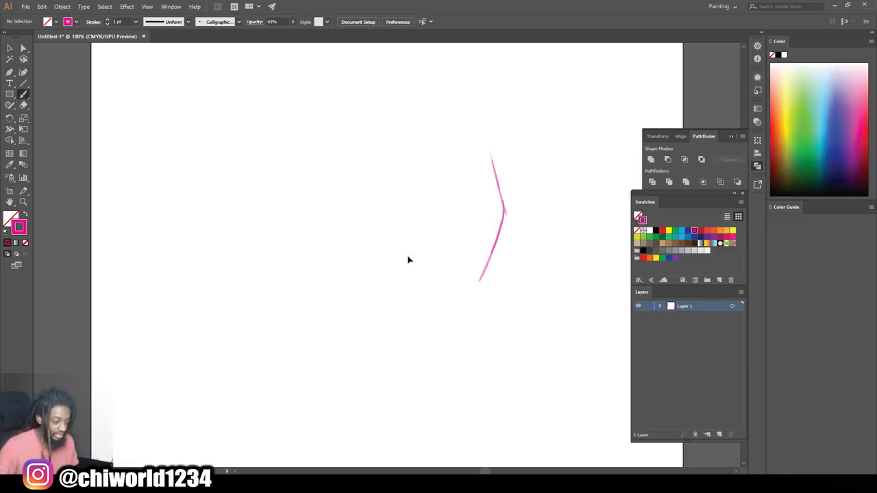
{"action": "key", "text": "ctrl+z"}
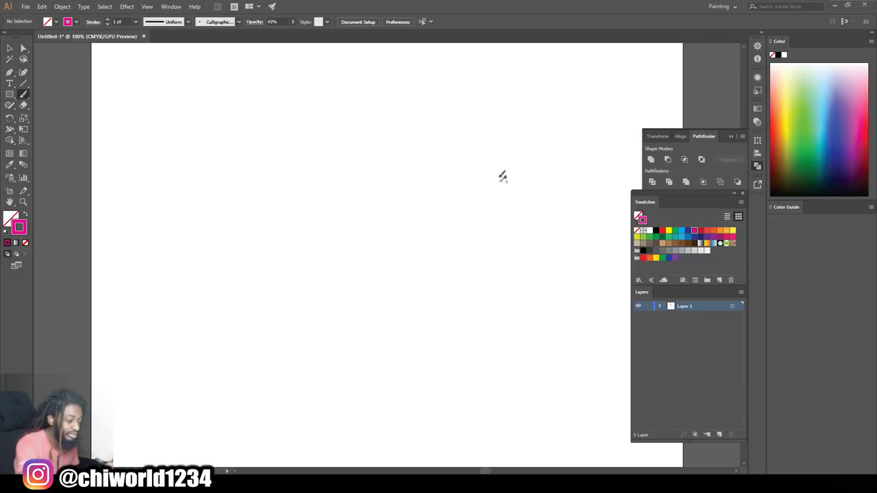
- Sketch the far-side forehead and cheek contour of a new three-quarter face, with its nose and mouth line
{"action": "mouse_move", "coordinate": [464, 161]}
{"action": "left_mouse_down"}
{"action": "mouse_move", "coordinate": [457, 223]}
{"action": "mouse_move", "coordinate": [463, 212]}
{"action": "mouse_move", "coordinate": [439, 266]}
{"action": "mouse_move", "coordinate": [442, 259]}
{"action": "mouse_move", "coordinate": [401, 307]}
{"action": "left_mouse_up"}
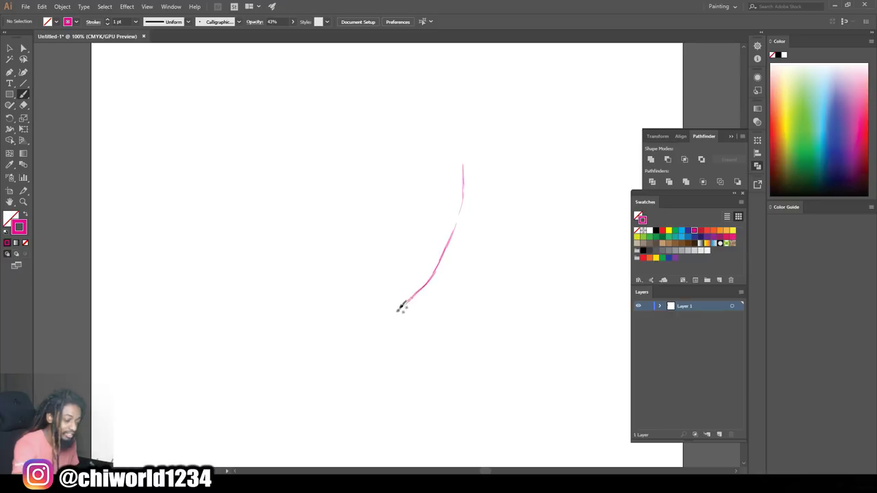
{"action": "mouse_move", "coordinate": [424, 271]}
{"action": "left_mouse_down"}
{"action": "mouse_move", "coordinate": [428, 231]}
{"action": "mouse_move", "coordinate": [424, 270]}
{"action": "mouse_move", "coordinate": [398, 275]}
{"action": "mouse_move", "coordinate": [393, 257]}
{"action": "left_mouse_up"}
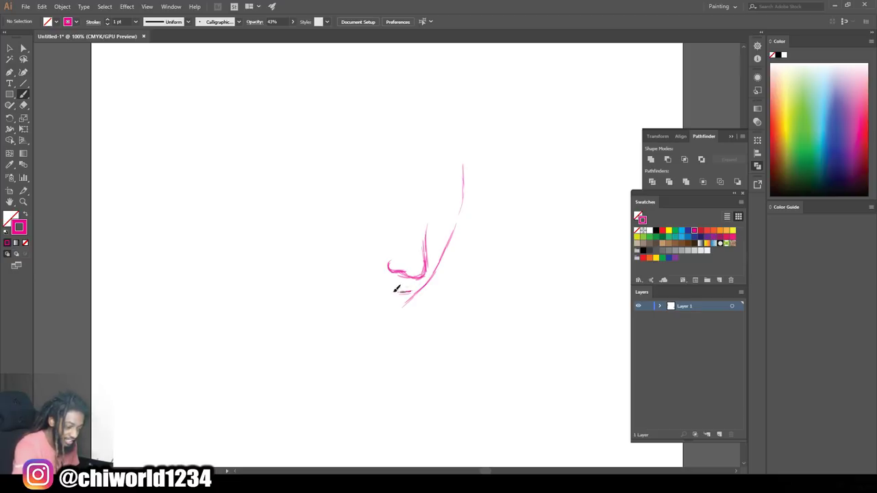
{"action": "left_click_drag", "start_coordinate": [410, 289], "coordinate": [390, 287]}
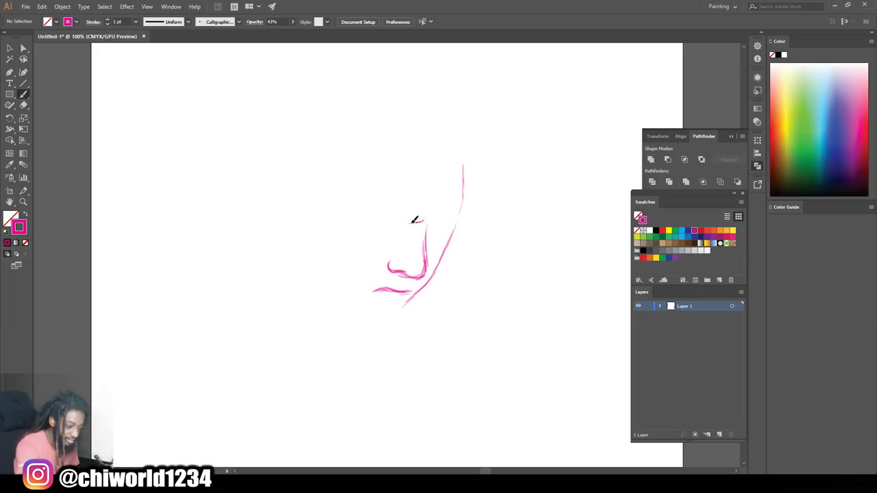
- Sketch the furrowed brow above the nose, both angled eyebrows and the small far-side eye lines
{"action": "left_click_drag", "start_coordinate": [422, 217], "coordinate": [414, 220]}
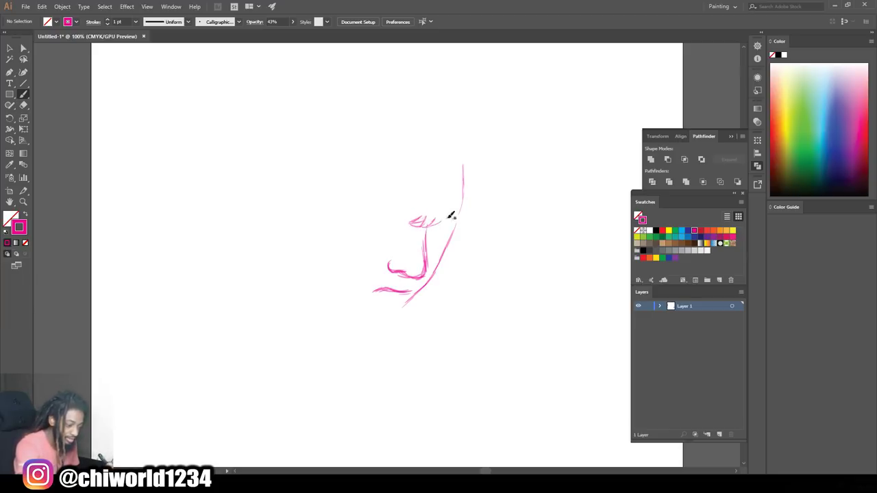
{"action": "left_click_drag", "start_coordinate": [440, 221], "coordinate": [467, 204]}
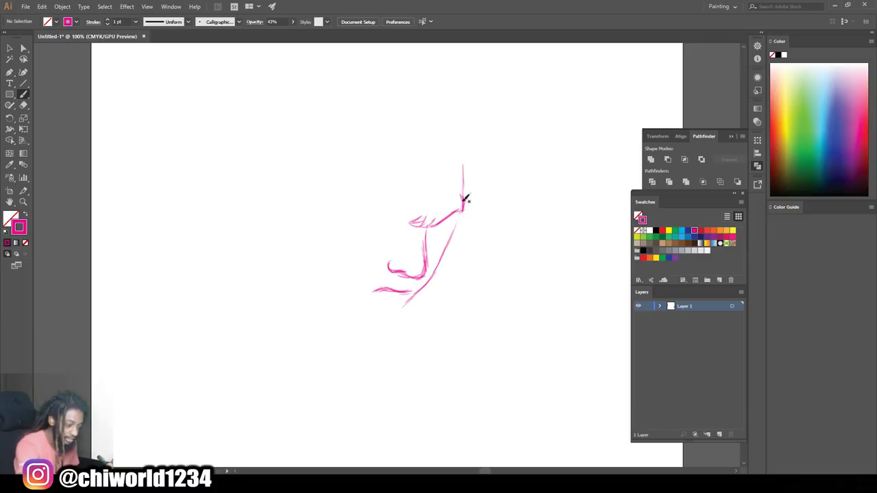
{"action": "mouse_move", "coordinate": [464, 197]}
{"action": "left_mouse_down"}
{"action": "mouse_move", "coordinate": [436, 216]}
{"action": "mouse_move", "coordinate": [451, 202]}
{"action": "mouse_move", "coordinate": [445, 235]}
{"action": "left_mouse_up"}
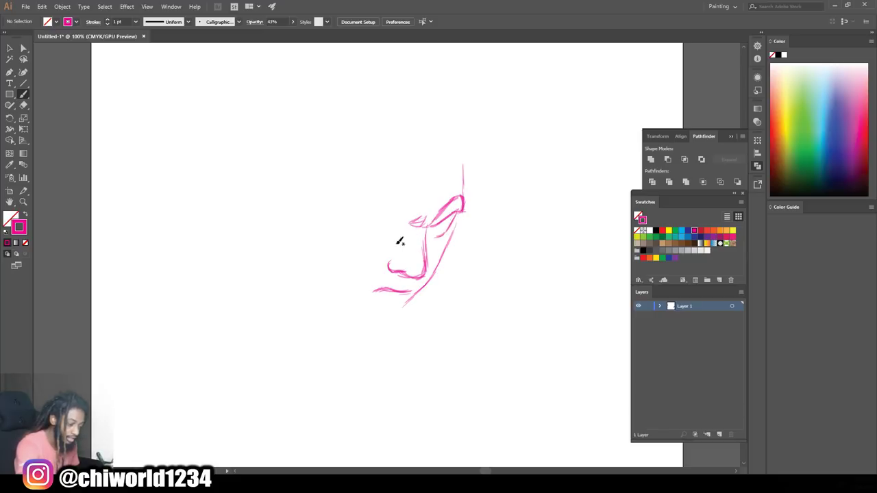
{"action": "mouse_move", "coordinate": [447, 237]}
{"action": "left_mouse_down"}
{"action": "mouse_move", "coordinate": [395, 224]}
{"action": "mouse_move", "coordinate": [413, 223]}
{"action": "mouse_move", "coordinate": [376, 197]}
{"action": "mouse_move", "coordinate": [396, 219]}
{"action": "mouse_move", "coordinate": [383, 204]}
{"action": "mouse_move", "coordinate": [389, 215]}
{"action": "mouse_move", "coordinate": [366, 187]}
{"action": "mouse_move", "coordinate": [333, 182]}
{"action": "mouse_move", "coordinate": [367, 167]}
{"action": "left_mouse_up"}
{"action": "left_click_drag", "start_coordinate": [411, 213], "coordinate": [353, 165]}
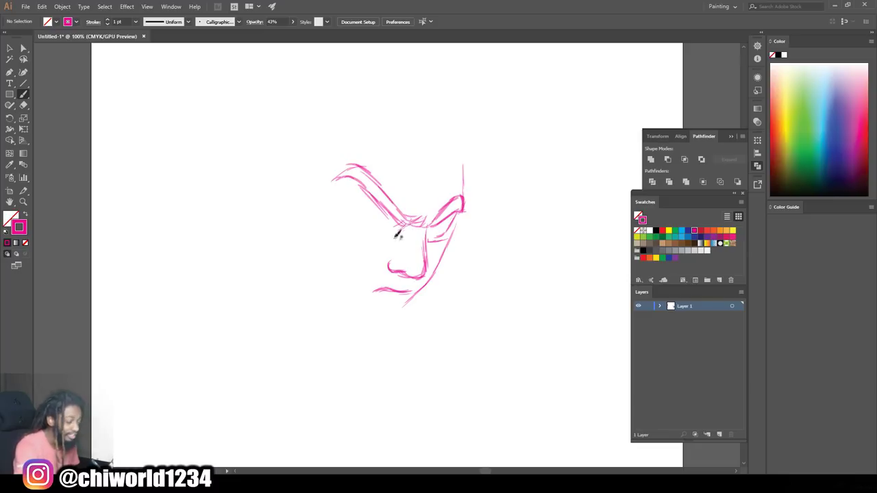
- Sketch the near eye below its eyebrow with a lower lid, curved outer edge, round iris and under-eye crease
{"action": "left_click_drag", "start_coordinate": [395, 234], "coordinate": [370, 233]}
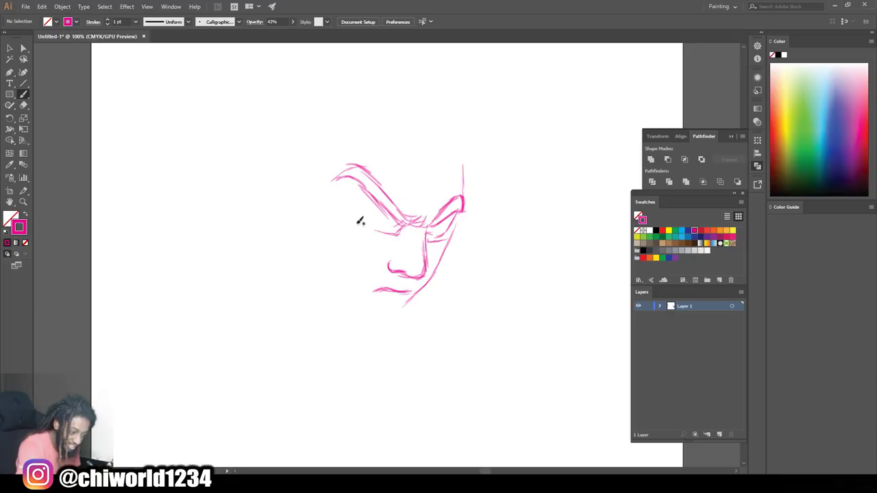
{"action": "left_click_drag", "start_coordinate": [384, 228], "coordinate": [347, 212]}
{"action": "left_click_drag", "start_coordinate": [348, 179], "coordinate": [345, 214]}
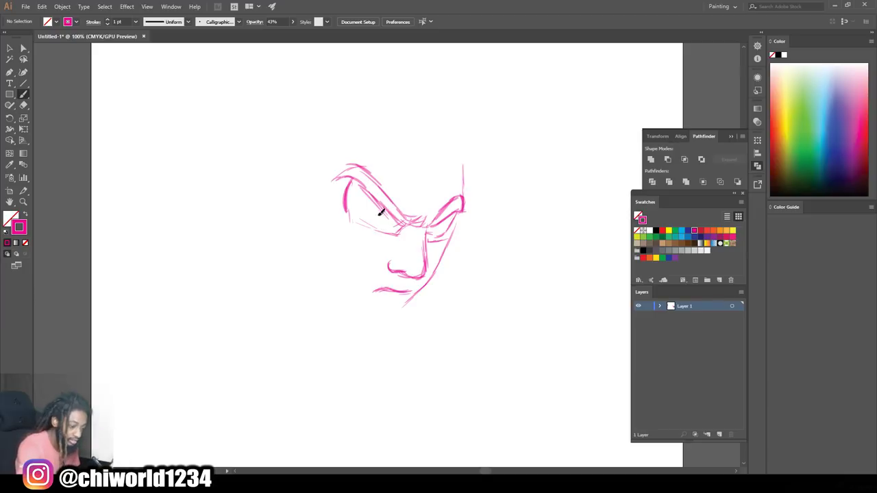
{"action": "mouse_move", "coordinate": [386, 214]}
{"action": "left_mouse_down"}
{"action": "mouse_move", "coordinate": [374, 196]}
{"action": "mouse_move", "coordinate": [385, 210]}
{"action": "left_mouse_up"}
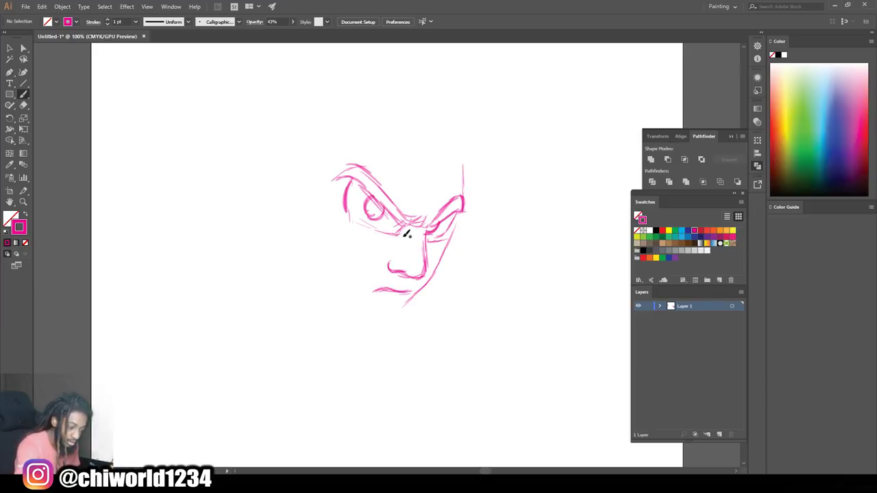
{"action": "left_click_drag", "start_coordinate": [396, 242], "coordinate": [348, 230]}
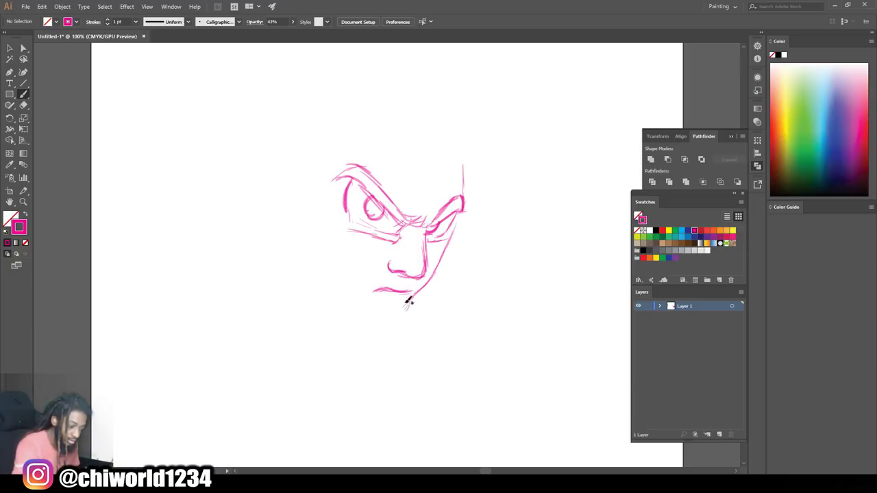
- Sketch the chin below the mouth and the inner and scalloped outer edges of a beard running up the jaw
{"action": "mouse_move", "coordinate": [411, 300]}
{"action": "left_mouse_down"}
{"action": "mouse_move", "coordinate": [374, 319]}
{"action": "mouse_move", "coordinate": [390, 320]}
{"action": "mouse_move", "coordinate": [349, 309]}
{"action": "left_mouse_up"}
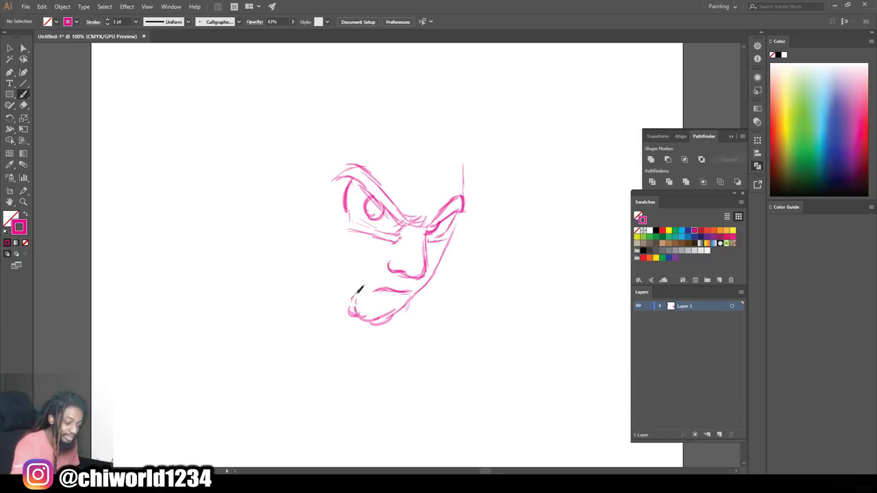
{"action": "mouse_move", "coordinate": [356, 289]}
{"action": "left_mouse_down"}
{"action": "mouse_move", "coordinate": [327, 270]}
{"action": "mouse_move", "coordinate": [296, 223]}
{"action": "left_mouse_up"}
{"action": "mouse_move", "coordinate": [403, 314]}
{"action": "left_mouse_down"}
{"action": "mouse_move", "coordinate": [390, 347]}
{"action": "mouse_move", "coordinate": [337, 335]}
{"action": "mouse_move", "coordinate": [283, 266]}
{"action": "mouse_move", "coordinate": [280, 224]}
{"action": "left_mouse_up"}
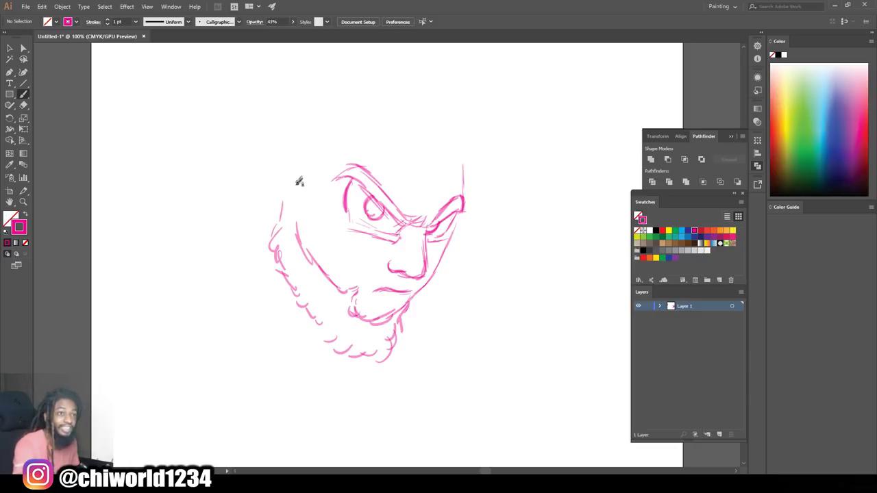
- Sketch the large near ear and the hairline running from the far side of the forehead back to the temple
{"action": "mouse_move", "coordinate": [290, 159]}
{"action": "left_mouse_down"}
{"action": "mouse_move", "coordinate": [298, 180]}
{"action": "mouse_move", "coordinate": [274, 150]}
{"action": "mouse_move", "coordinate": [283, 149]}
{"action": "mouse_move", "coordinate": [244, 176]}
{"action": "mouse_move", "coordinate": [254, 216]}
{"action": "mouse_move", "coordinate": [282, 203]}
{"action": "left_mouse_up"}
{"action": "left_click_drag", "start_coordinate": [419, 198], "coordinate": [405, 175]}
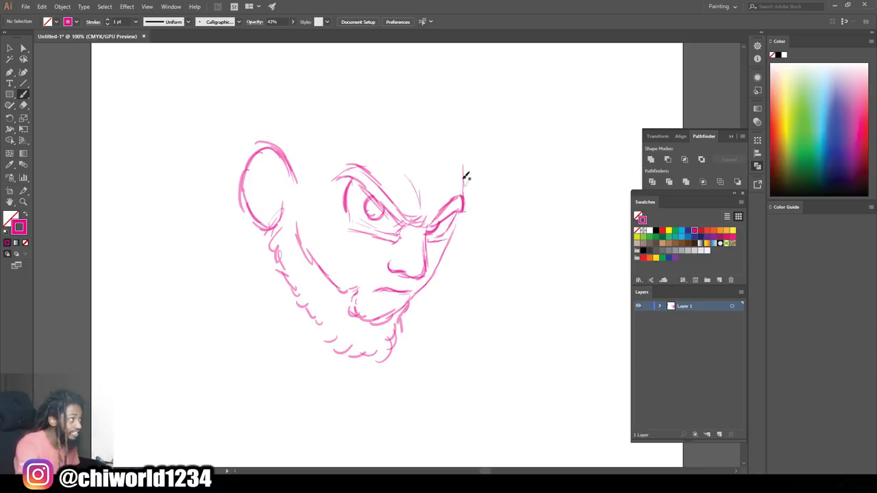
{"action": "mouse_move", "coordinate": [466, 194]}
{"action": "left_mouse_down"}
{"action": "mouse_move", "coordinate": [457, 128]}
{"action": "mouse_move", "coordinate": [425, 117]}
{"action": "left_mouse_up"}
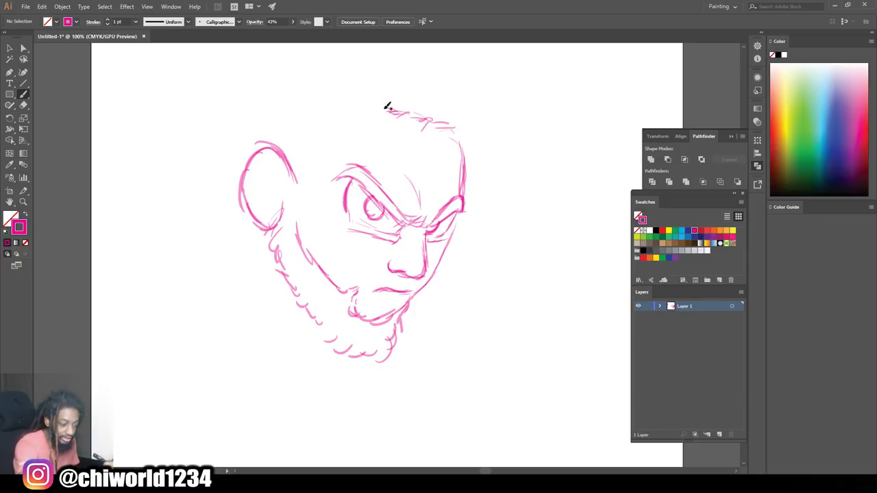
{"action": "mouse_move", "coordinate": [378, 105]}
{"action": "left_mouse_down"}
{"action": "mouse_move", "coordinate": [338, 109]}
{"action": "mouse_move", "coordinate": [342, 145]}
{"action": "mouse_move", "coordinate": [348, 138]}
{"action": "mouse_move", "coordinate": [320, 163]}
{"action": "mouse_move", "coordinate": [299, 216]}
{"action": "left_mouse_up"}
{"action": "left_click_drag", "start_coordinate": [299, 175], "coordinate": [286, 235]}
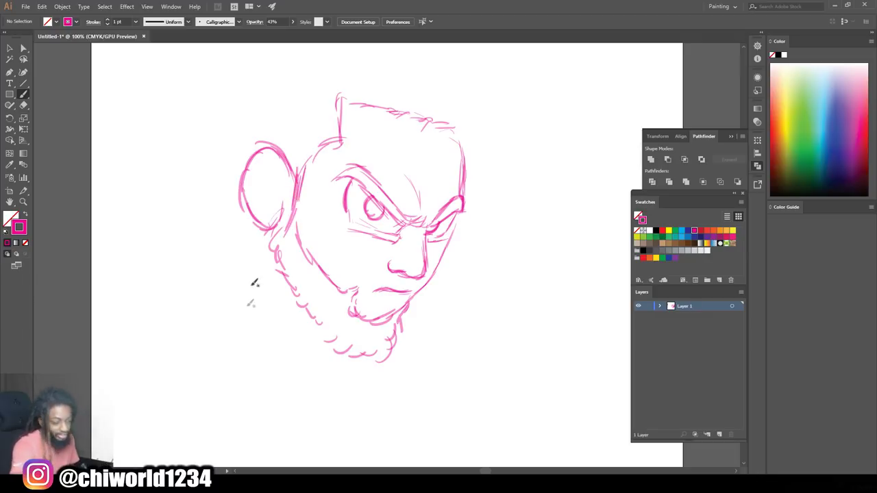
- Select the whole face sketch, scale it down slightly and shift it towards the artboard's upper centre
{"action": "key", "text": "ctrl+minus"}
{"action": "key", "text": "ctrl+minus"}
{"action": "key", "text": "ctrl+equal"}
{"action": "key", "text": "v"}
{"action": "mouse_move", "coordinate": [260, 323]}
{"action": "left_mouse_down"}
{"action": "mouse_move", "coordinate": [454, 153]}
{"action": "mouse_move", "coordinate": [434, 145]}
{"action": "mouse_move", "coordinate": [418, 157]}
{"action": "mouse_move", "coordinate": [435, 146]}
{"action": "left_mouse_up"}
{"action": "left_click_drag", "start_coordinate": [382, 224], "coordinate": [409, 206]}
{"action": "left_click", "coordinate": [274, 247]}
{"action": "key", "text": "ctrl+minus"}
{"action": "key", "text": "ctrl+plus"}
{"action": "key", "text": "ctrl+plus"}
{"action": "scroll", "coordinate": [459, 267], "scroll_direction": "up", "scroll_amount": 2}
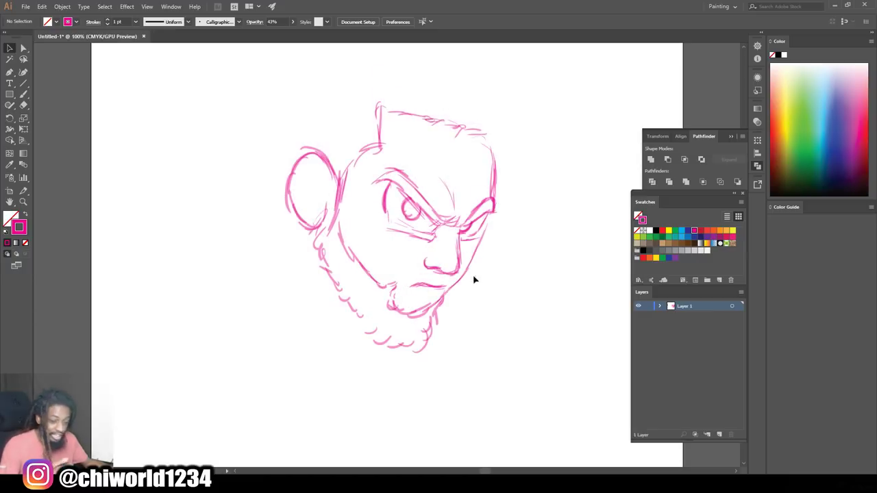
- Sketch spiky hair strands rising from the far end of the hairline and a curved forelock above them
{"action": "scroll", "coordinate": [474, 279], "scroll_direction": "up", "scroll_amount": 1}
{"action": "left_click", "coordinate": [23, 94]}
{"action": "scroll", "coordinate": [77, 85], "scroll_direction": "up", "scroll_amount": 1}
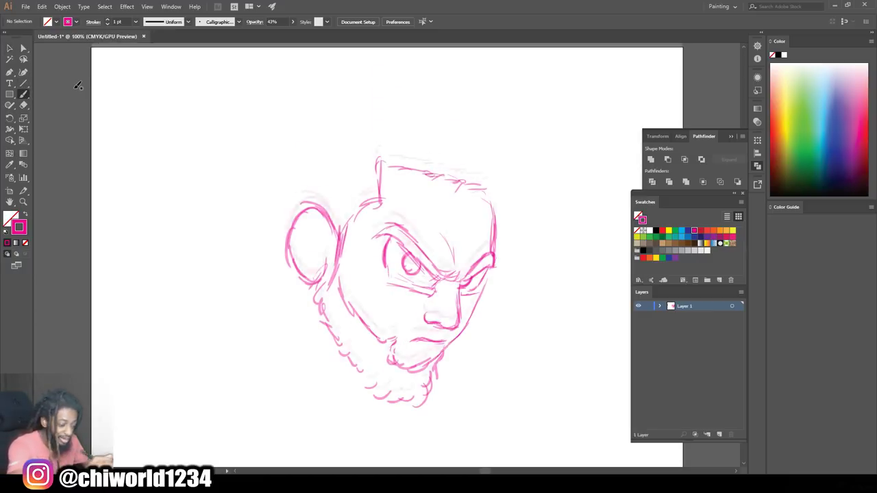
{"action": "mouse_move", "coordinate": [491, 200]}
{"action": "left_mouse_down"}
{"action": "mouse_move", "coordinate": [514, 172]}
{"action": "mouse_move", "coordinate": [500, 165]}
{"action": "mouse_move", "coordinate": [510, 131]}
{"action": "left_mouse_up"}
{"action": "left_click_drag", "start_coordinate": [496, 147], "coordinate": [500, 114]}
{"action": "left_click_drag", "start_coordinate": [489, 130], "coordinate": [481, 118]}
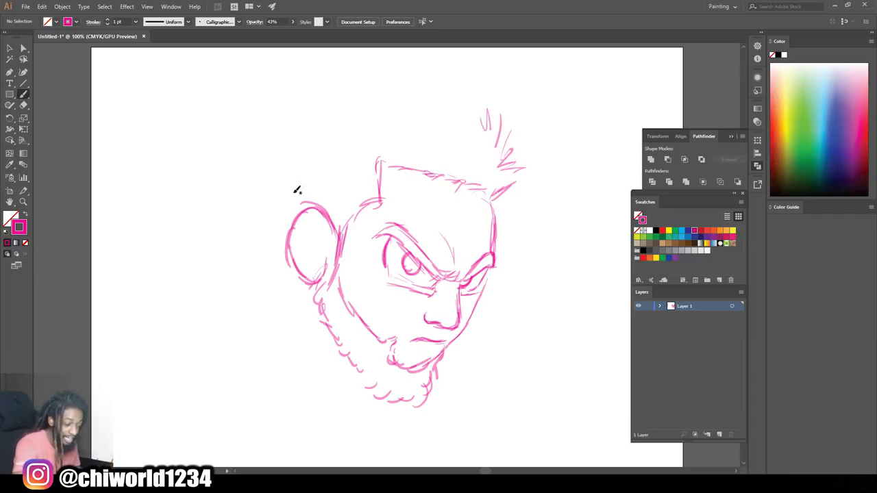
{"action": "left_click_drag", "start_coordinate": [282, 222], "coordinate": [298, 213]}
{"action": "mouse_move", "coordinate": [485, 100]}
{"action": "left_mouse_down"}
{"action": "mouse_move", "coordinate": [511, 98]}
{"action": "mouse_move", "coordinate": [497, 94]}
{"action": "mouse_move", "coordinate": [501, 105]}
{"action": "left_mouse_up"}
{"action": "mouse_move", "coordinate": [482, 125]}
{"action": "left_mouse_down"}
{"action": "mouse_move", "coordinate": [533, 105]}
{"action": "mouse_move", "coordinate": [556, 118]}
{"action": "left_mouse_up"}
{"action": "mouse_move", "coordinate": [550, 111]}
{"action": "left_mouse_down"}
{"action": "mouse_move", "coordinate": [568, 94]}
{"action": "mouse_move", "coordinate": [467, 92]}
{"action": "left_mouse_up"}
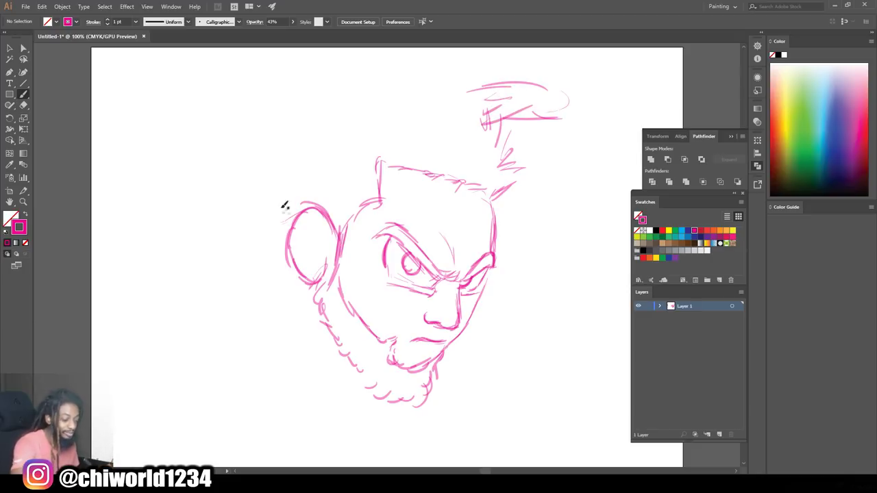
{"action": "mouse_move", "coordinate": [293, 216]}
{"action": "left_mouse_down"}
{"action": "mouse_move", "coordinate": [262, 256]}
{"action": "mouse_move", "coordinate": [266, 239]}
{"action": "mouse_move", "coordinate": [293, 221]}
{"action": "left_mouse_up"}
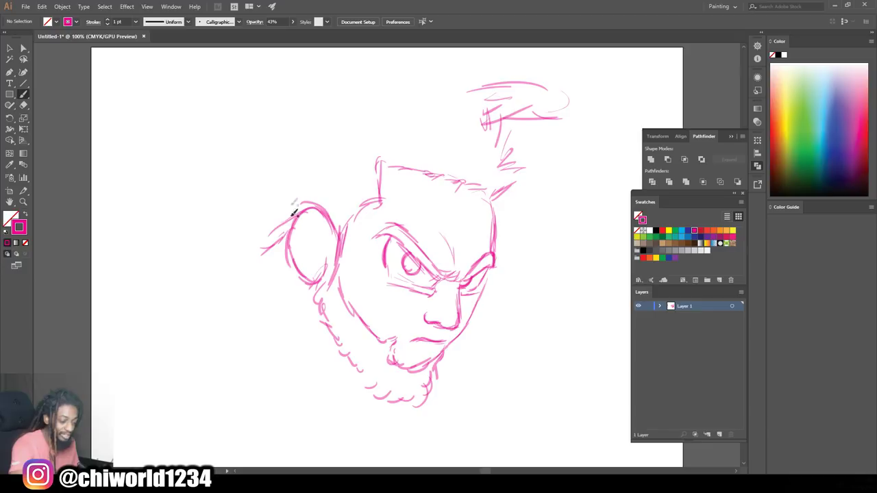
{"action": "left_click_drag", "start_coordinate": [329, 179], "coordinate": [331, 176]}
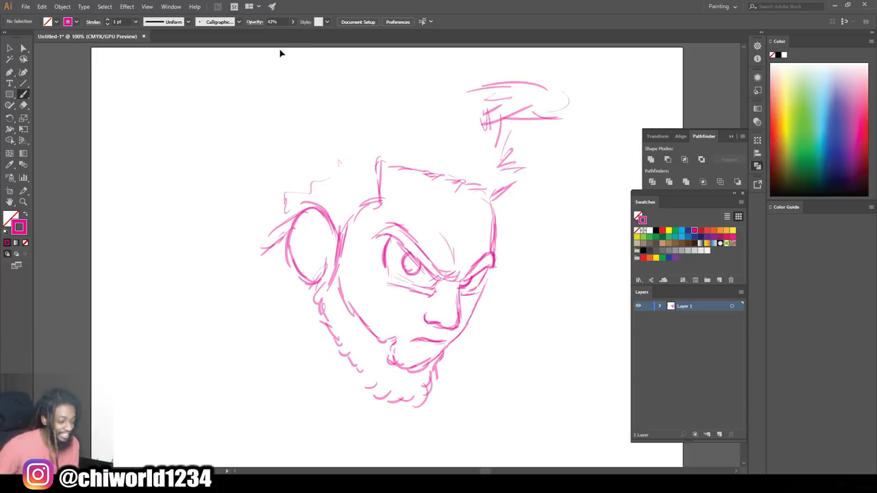
{"action": "key", "text": "ctrl+z"}
{"action": "key", "text": "ctrl+z"}
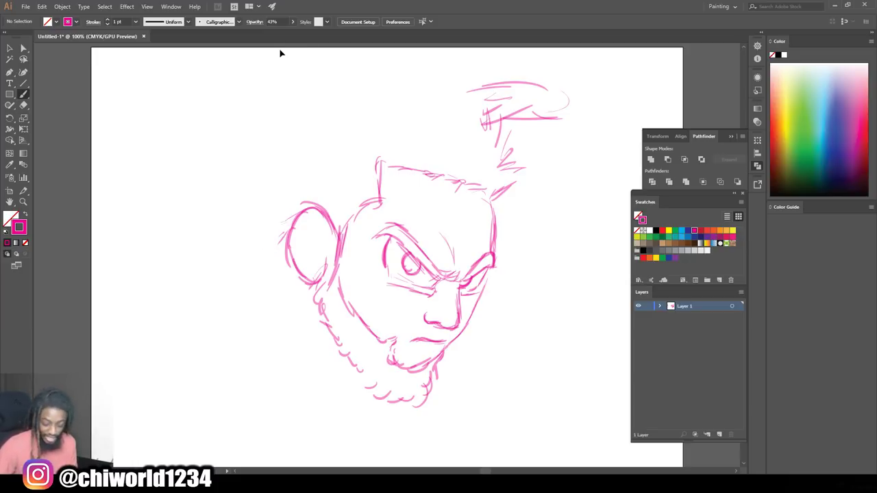
- Reinforce the nose and cheek lines and sketch a short moustache above the mouth
{"action": "key", "text": "ctrl+minus"}
{"action": "key", "text": "ctrl+equal"}
{"action": "key", "text": "ctrl+minus"}
{"action": "scroll", "coordinate": [327, 159], "scroll_direction": "down", "scroll_amount": 5}
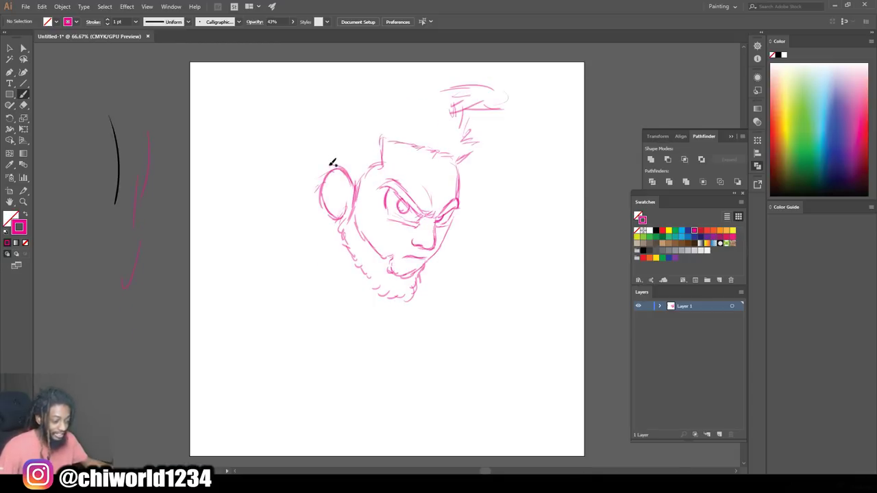
{"action": "key", "text": "ctrl+equal"}
{"action": "key", "text": "ctrl+equal"}
{"action": "scroll", "coordinate": [330, 164], "scroll_direction": "up", "scroll_amount": 3}
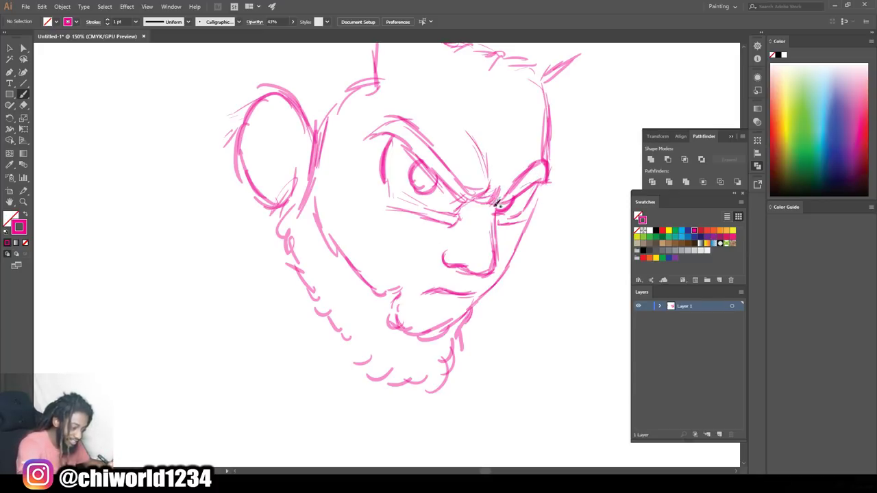
{"action": "mouse_move", "coordinate": [493, 213]}
{"action": "left_mouse_down"}
{"action": "mouse_move", "coordinate": [494, 259]}
{"action": "mouse_move", "coordinate": [496, 248]}
{"action": "left_mouse_up"}
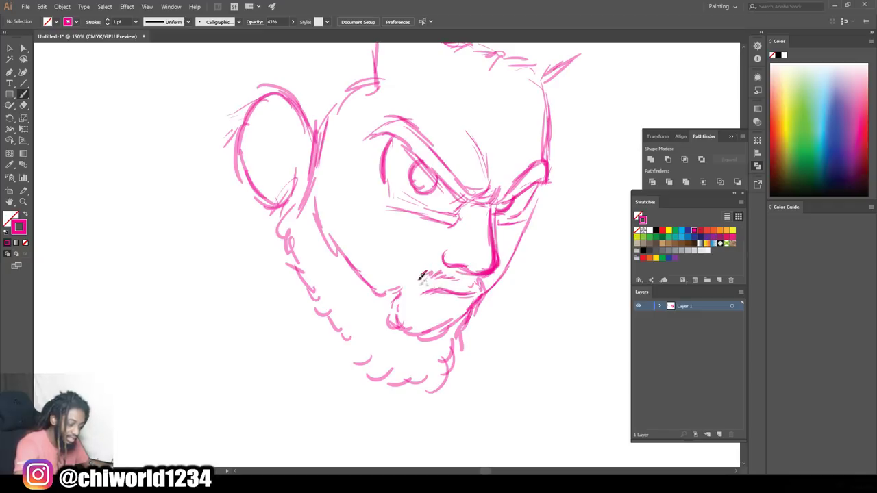
{"action": "mouse_move", "coordinate": [335, 256]}
{"action": "left_mouse_down"}
{"action": "mouse_move", "coordinate": [318, 244]}
{"action": "mouse_move", "coordinate": [312, 169]}
{"action": "left_mouse_up"}
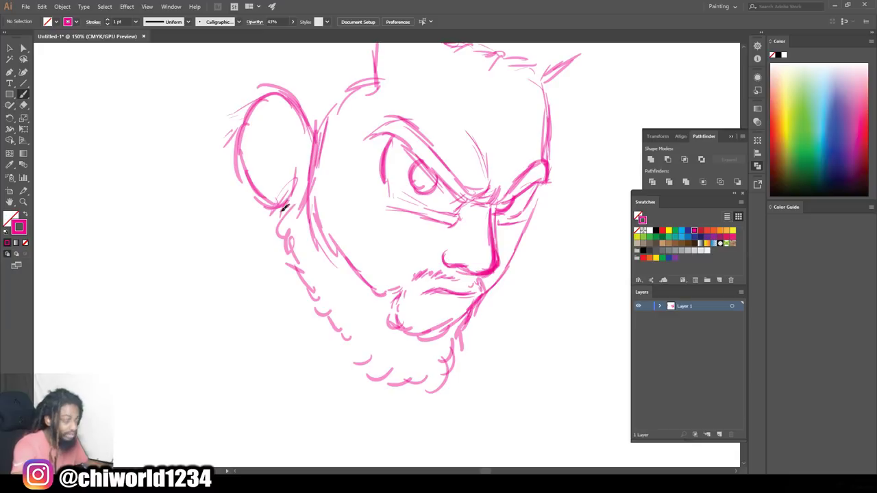
- Sketch the inner folds of the near ear and thicken the lines around its lobe
{"action": "mouse_move", "coordinate": [296, 183]}
{"action": "left_mouse_down"}
{"action": "mouse_move", "coordinate": [288, 169]}
{"action": "mouse_move", "coordinate": [297, 161]}
{"action": "mouse_move", "coordinate": [297, 133]}
{"action": "mouse_move", "coordinate": [287, 117]}
{"action": "left_mouse_up"}
{"action": "mouse_move", "coordinate": [299, 148]}
{"action": "left_mouse_down"}
{"action": "mouse_move", "coordinate": [272, 104]}
{"action": "mouse_move", "coordinate": [259, 126]}
{"action": "left_mouse_up"}
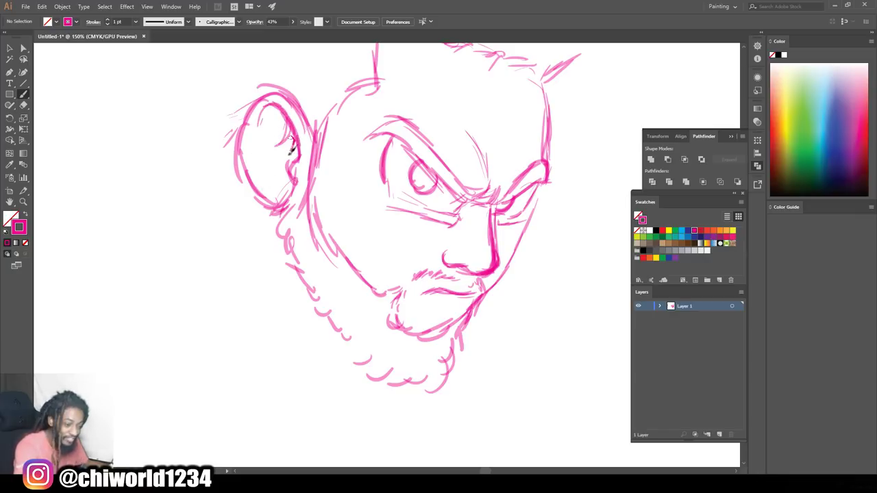
{"action": "mouse_move", "coordinate": [284, 156]}
{"action": "left_mouse_down"}
{"action": "mouse_move", "coordinate": [276, 167]}
{"action": "mouse_move", "coordinate": [295, 199]}
{"action": "mouse_move", "coordinate": [261, 183]}
{"action": "left_mouse_up"}
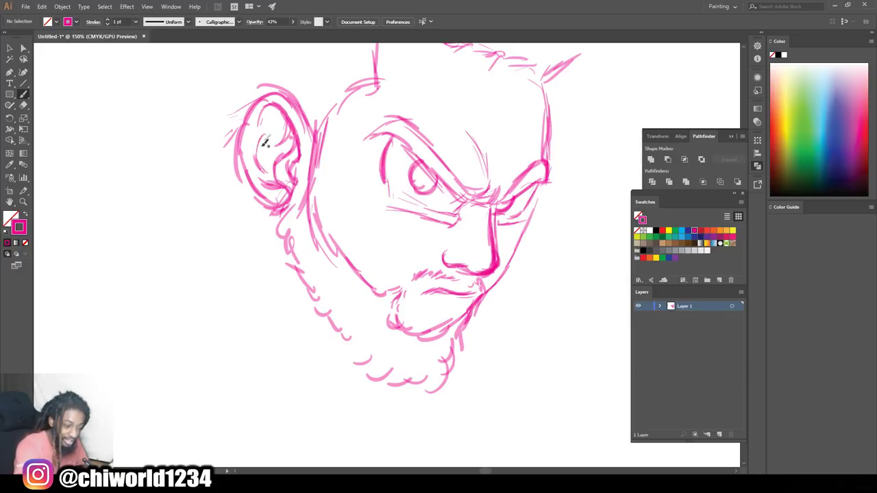
- Sketch short hair strands behind the ear and a curved, swept-back band of hair above the forehead
{"action": "key", "text": "ctrl+0"}
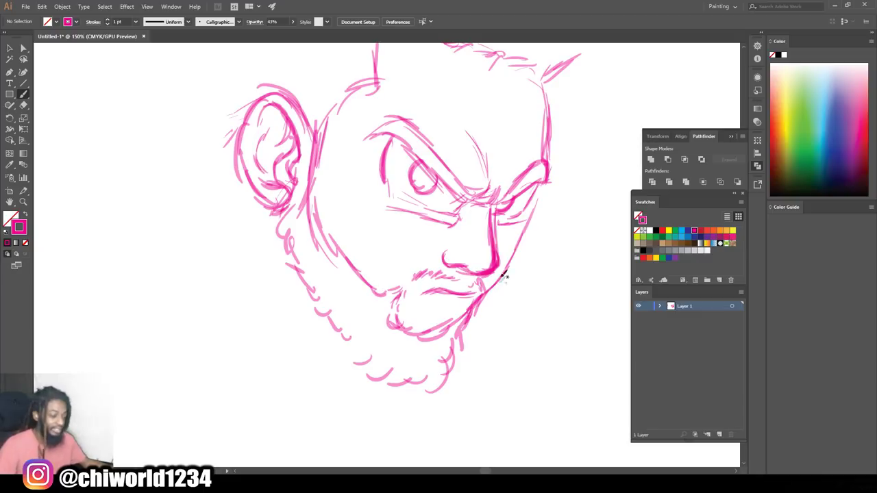
{"action": "key", "text": "ctrl+1"}
{"action": "scroll", "coordinate": [527, 249], "scroll_direction": "up", "scroll_amount": 3}
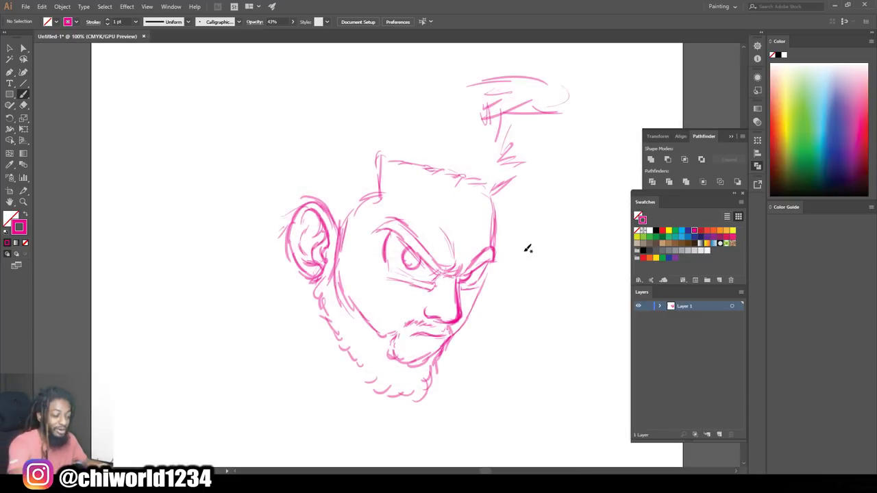
{"action": "left_click_drag", "start_coordinate": [295, 206], "coordinate": [257, 194]}
{"action": "left_click_drag", "start_coordinate": [272, 186], "coordinate": [256, 185]}
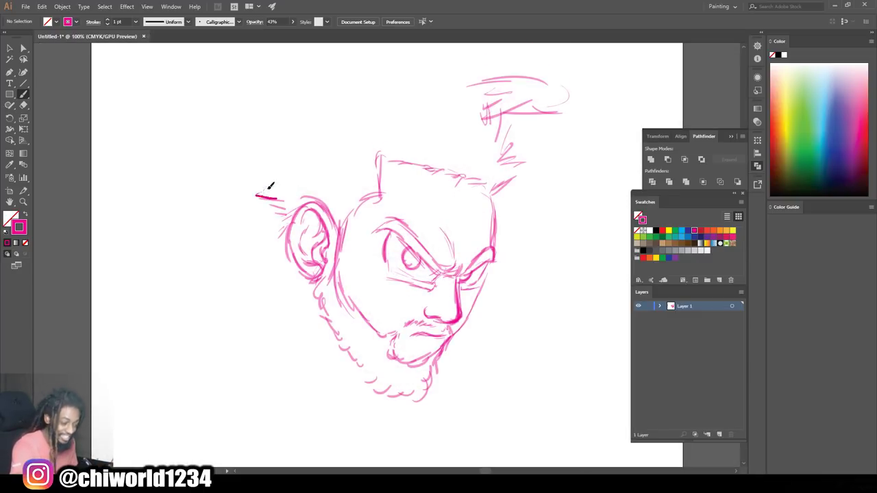
{"action": "mouse_move", "coordinate": [500, 117]}
{"action": "left_mouse_down"}
{"action": "mouse_move", "coordinate": [542, 88]}
{"action": "mouse_move", "coordinate": [416, 73]}
{"action": "mouse_move", "coordinate": [330, 118]}
{"action": "left_mouse_up"}
{"action": "mouse_move", "coordinate": [335, 107]}
{"action": "left_mouse_down"}
{"action": "mouse_move", "coordinate": [325, 133]}
{"action": "mouse_move", "coordinate": [439, 100]}
{"action": "left_mouse_up"}
{"action": "mouse_move", "coordinate": [501, 101]}
{"action": "left_mouse_down"}
{"action": "mouse_move", "coordinate": [477, 91]}
{"action": "mouse_move", "coordinate": [386, 101]}
{"action": "mouse_move", "coordinate": [361, 108]}
{"action": "left_mouse_up"}
{"action": "left_click_drag", "start_coordinate": [371, 113], "coordinate": [313, 149]}
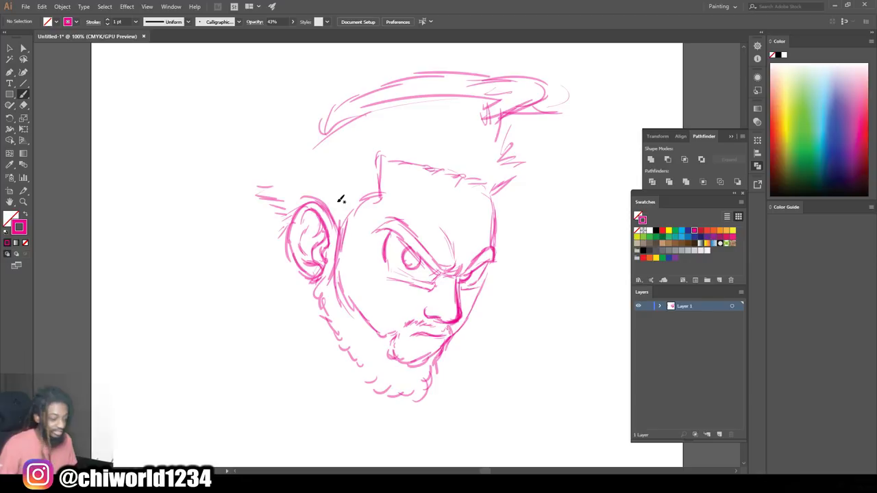
- Sketch jagged locks behind the ear and layered swept strands that build up the top of the hair
{"action": "key", "text": "ctrl+minus"}
{"action": "key", "text": "ctrl+equal"}
{"action": "scroll", "coordinate": [341, 199], "scroll_direction": "up", "scroll_amount": 2}
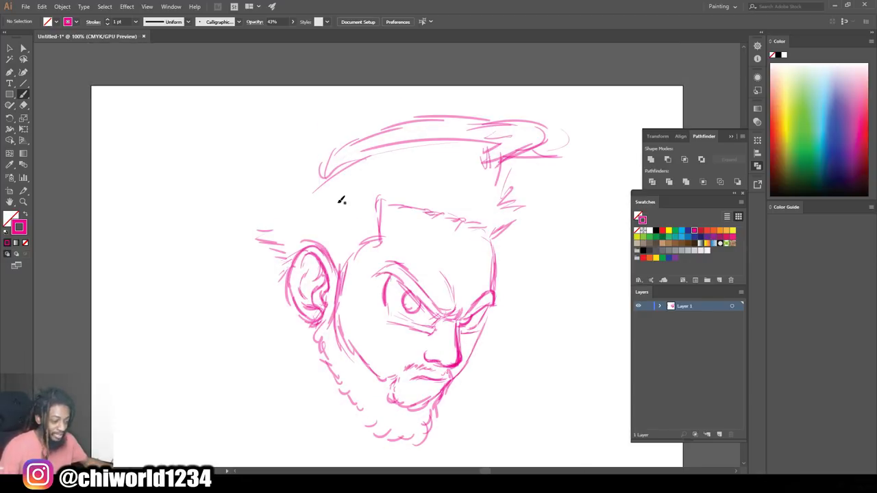
{"action": "mouse_move", "coordinate": [286, 208]}
{"action": "left_mouse_down"}
{"action": "mouse_move", "coordinate": [242, 253]}
{"action": "mouse_move", "coordinate": [245, 284]}
{"action": "mouse_move", "coordinate": [231, 290]}
{"action": "mouse_move", "coordinate": [243, 240]}
{"action": "left_mouse_up"}
{"action": "mouse_move", "coordinate": [249, 203]}
{"action": "left_mouse_down"}
{"action": "mouse_move", "coordinate": [194, 226]}
{"action": "mouse_move", "coordinate": [185, 177]}
{"action": "left_mouse_up"}
{"action": "mouse_move", "coordinate": [316, 140]}
{"action": "left_mouse_down"}
{"action": "mouse_move", "coordinate": [360, 112]}
{"action": "mouse_move", "coordinate": [369, 88]}
{"action": "mouse_move", "coordinate": [295, 100]}
{"action": "left_mouse_up"}
{"action": "mouse_move", "coordinate": [397, 100]}
{"action": "left_mouse_down"}
{"action": "mouse_move", "coordinate": [532, 90]}
{"action": "mouse_move", "coordinate": [560, 128]}
{"action": "mouse_move", "coordinate": [480, 39]}
{"action": "mouse_move", "coordinate": [483, 46]}
{"action": "left_mouse_up"}
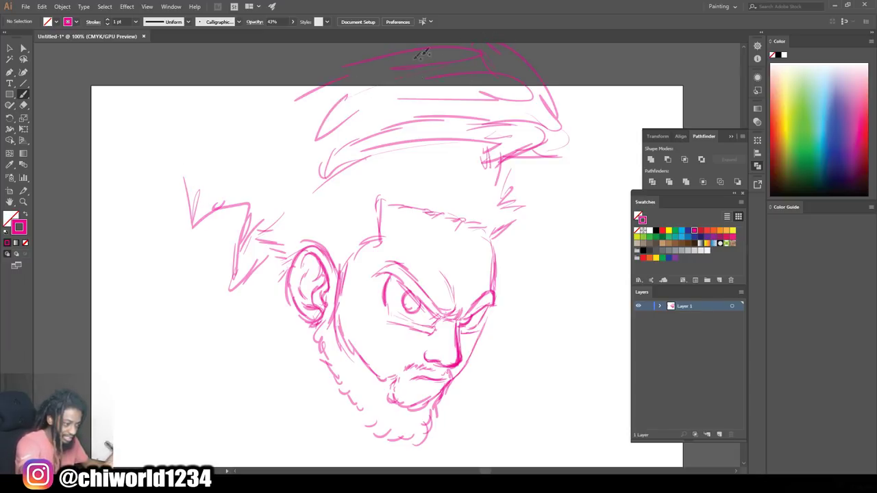
- Sketch long vertical bands of hair down the back of the head and spiky looped tufts behind them
{"action": "mouse_move", "coordinate": [299, 51]}
{"action": "left_mouse_down"}
{"action": "mouse_move", "coordinate": [251, 159]}
{"action": "mouse_move", "coordinate": [261, 223]}
{"action": "left_mouse_up"}
{"action": "left_click_drag", "start_coordinate": [281, 127], "coordinate": [271, 225]}
{"action": "left_click_drag", "start_coordinate": [284, 85], "coordinate": [277, 171]}
{"action": "left_click_drag", "start_coordinate": [293, 88], "coordinate": [287, 102]}
{"action": "left_click_drag", "start_coordinate": [312, 74], "coordinate": [303, 208]}
{"action": "left_click_drag", "start_coordinate": [248, 84], "coordinate": [199, 134]}
{"action": "mouse_move", "coordinate": [215, 128]}
{"action": "left_mouse_down"}
{"action": "mouse_move", "coordinate": [204, 103]}
{"action": "mouse_move", "coordinate": [148, 141]}
{"action": "mouse_move", "coordinate": [167, 163]}
{"action": "left_mouse_up"}
{"action": "left_click_drag", "start_coordinate": [164, 159], "coordinate": [198, 174]}
{"action": "left_click_drag", "start_coordinate": [181, 126], "coordinate": [185, 180]}
{"action": "left_click_drag", "start_coordinate": [182, 111], "coordinate": [233, 80]}
{"action": "left_click_drag", "start_coordinate": [209, 109], "coordinate": [282, 53]}
{"action": "mouse_move", "coordinate": [236, 86]}
{"action": "left_mouse_down"}
{"action": "mouse_move", "coordinate": [219, 101]}
{"action": "mouse_move", "coordinate": [207, 198]}
{"action": "left_mouse_up"}
- Sketch long pointed locks hanging down on the far side of the forehead
{"action": "mouse_move", "coordinate": [354, 194]}
{"action": "left_mouse_down"}
{"action": "mouse_move", "coordinate": [478, 187]}
{"action": "mouse_move", "coordinate": [354, 189]}
{"action": "left_mouse_up"}
{"action": "left_click_drag", "start_coordinate": [519, 152], "coordinate": [532, 184]}
{"action": "mouse_move", "coordinate": [522, 170]}
{"action": "left_mouse_down"}
{"action": "mouse_move", "coordinate": [524, 202]}
{"action": "mouse_move", "coordinate": [560, 214]}
{"action": "mouse_move", "coordinate": [563, 295]}
{"action": "mouse_move", "coordinate": [513, 181]}
{"action": "left_mouse_up"}
{"action": "left_click_drag", "start_coordinate": [512, 184], "coordinate": [555, 270]}
- Select the whole head sketch and scale it down to about 10.05 by 9.64 in
{"action": "key", "text": "ctrl+minus"}
{"action": "key", "text": "ctrl+minus"}
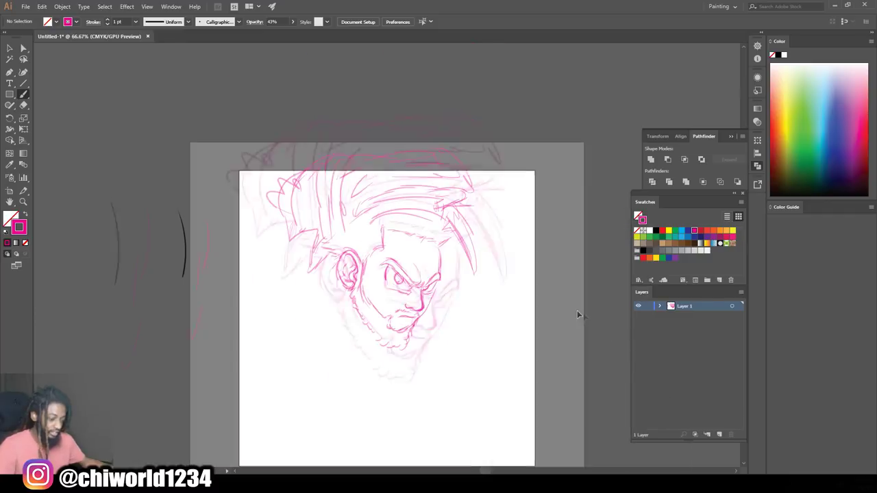
{"action": "key", "text": "ctrl+equal"}
{"action": "key", "text": "ctrl+equal"}
{"action": "key", "text": "ctrl+minus"}
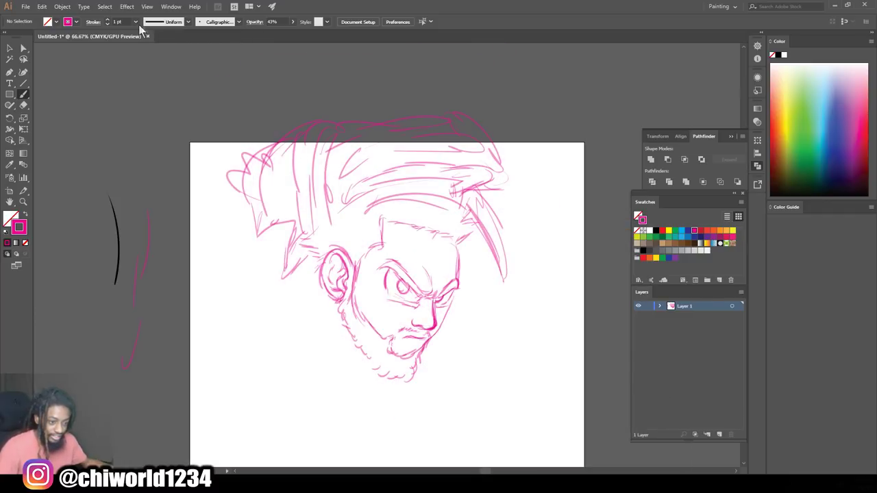
{"action": "left_click", "coordinate": [10, 52]}
{"action": "left_click_drag", "start_coordinate": [210, 401], "coordinate": [558, 102]}
{"action": "left_click_drag", "start_coordinate": [507, 115], "coordinate": [479, 141]}
{"action": "left_click_drag", "start_coordinate": [479, 140], "coordinate": [477, 142]}
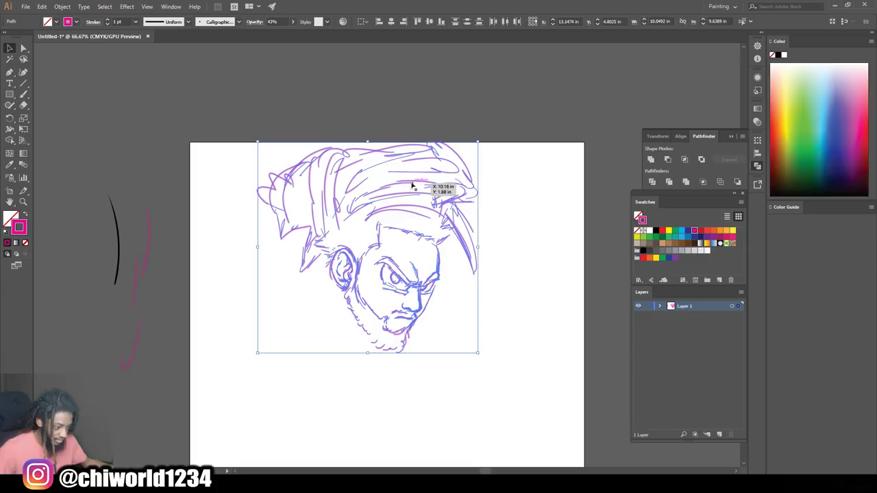
{"action": "left_click", "coordinate": [414, 203]}
- Move the whole head sketch inside the artboard to about X 14.05 in, Y 5.92 in
{"action": "left_click_drag", "start_coordinate": [232, 388], "coordinate": [500, 134]}
{"action": "left_click_drag", "start_coordinate": [427, 198], "coordinate": [448, 221]}
{"action": "scroll", "coordinate": [518, 233], "scroll_direction": "down", "scroll_amount": 4}
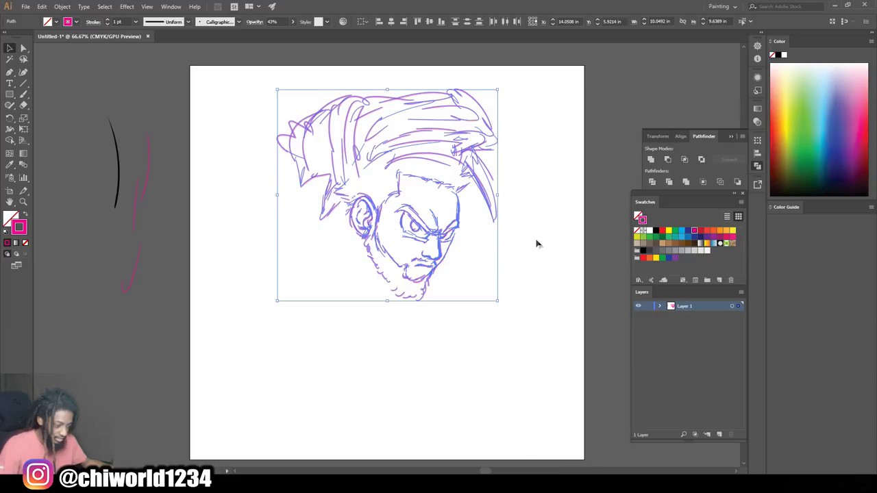
{"action": "left_click", "coordinate": [548, 247]}
- Sketch a large eyeglass lens over the far eye, extending past the edge of the face
{"action": "key", "text": "ctrl+="}
{"action": "key", "text": "ctrl+="}
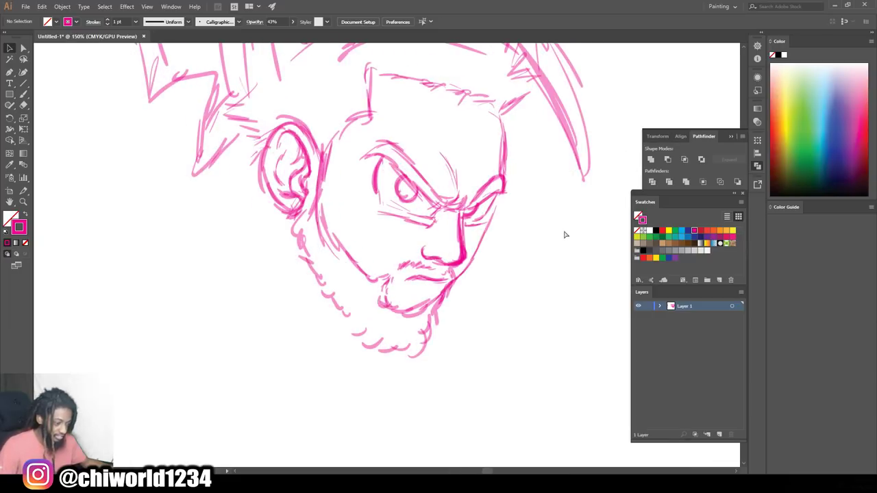
{"action": "scroll", "coordinate": [565, 233], "scroll_direction": "up", "scroll_amount": 1}
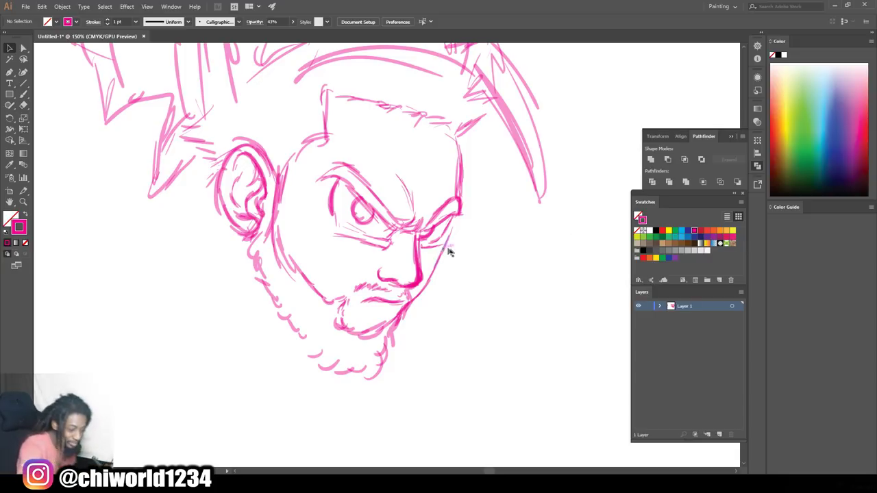
{"action": "left_click", "coordinate": [23, 94]}
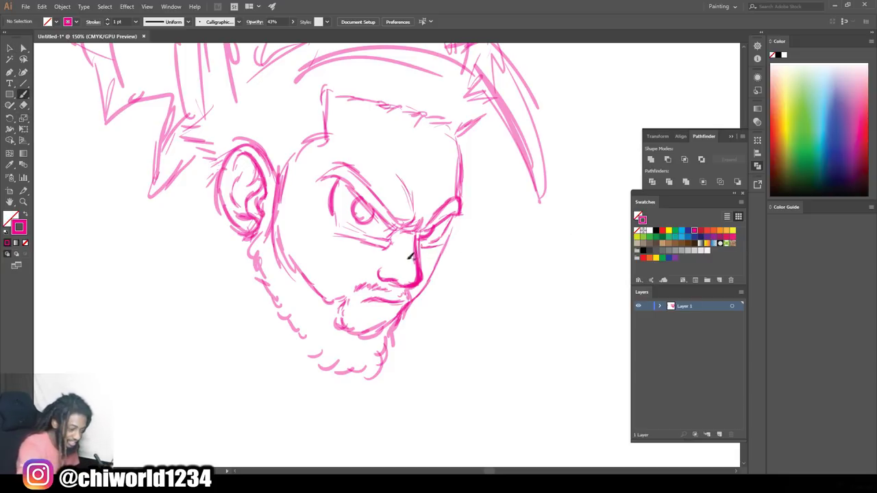
{"action": "mouse_move", "coordinate": [413, 263]}
{"action": "left_mouse_down"}
{"action": "mouse_move", "coordinate": [475, 257]}
{"action": "mouse_move", "coordinate": [458, 261]}
{"action": "mouse_move", "coordinate": [489, 191]}
{"action": "mouse_move", "coordinate": [472, 201]}
{"action": "mouse_move", "coordinate": [415, 199]}
{"action": "mouse_move", "coordinate": [411, 226]}
{"action": "left_mouse_up"}
{"action": "left_click_drag", "start_coordinate": [422, 191], "coordinate": [488, 194]}
{"action": "left_click_drag", "start_coordinate": [467, 207], "coordinate": [483, 239]}
{"action": "left_click_drag", "start_coordinate": [465, 175], "coordinate": [489, 195]}
{"action": "mouse_move", "coordinate": [451, 145]}
{"action": "left_mouse_down"}
{"action": "mouse_move", "coordinate": [477, 193]}
{"action": "mouse_move", "coordinate": [447, 232]}
{"action": "left_mouse_up"}
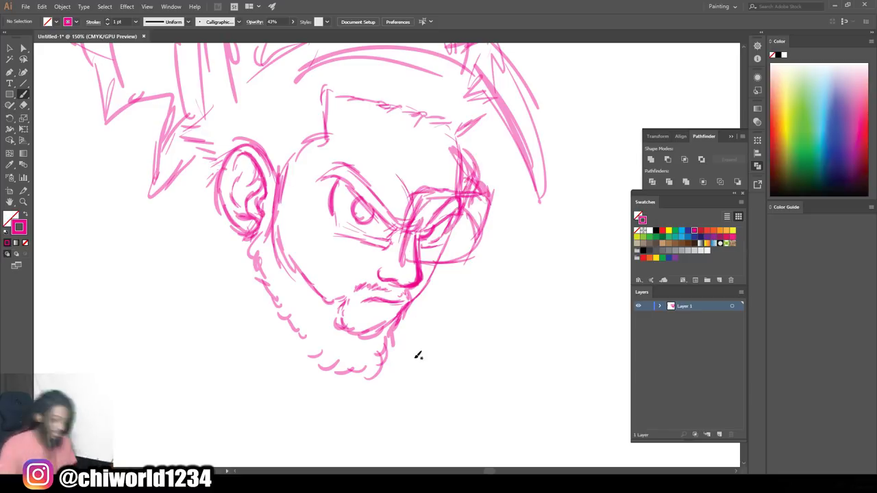
- Delete the stroke beside the nose bridge and redraw the inner and upper edges of the lens frame
{"action": "key", "text": "ctrl+equal"}
{"action": "left_click", "coordinate": [400, 248]}
{"action": "key", "text": "Delete"}
{"action": "left_click", "coordinate": [24, 95]}
{"action": "mouse_move", "coordinate": [415, 263]}
{"action": "left_mouse_down"}
{"action": "mouse_move", "coordinate": [416, 232]}
{"action": "mouse_move", "coordinate": [455, 169]}
{"action": "left_mouse_up"}
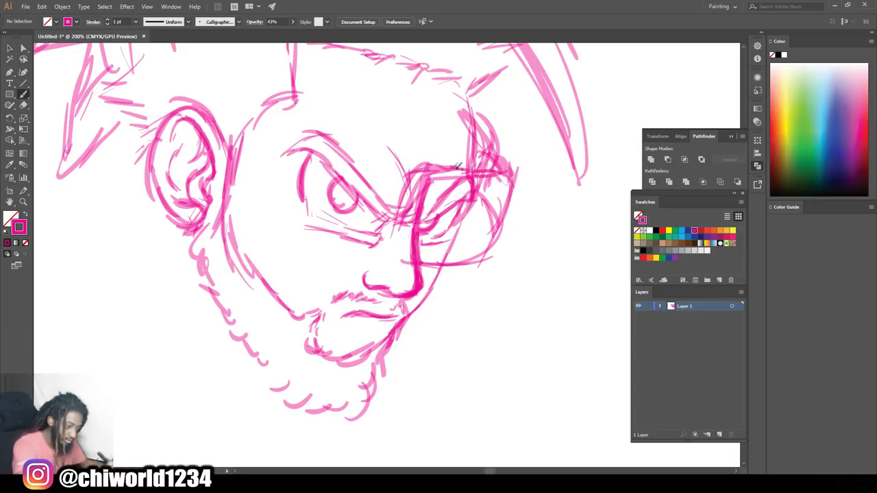
- Sketch the neck from the ear down past the beard, with shading strokes under the jaw
{"action": "key", "text": "ctrl+minus"}
{"action": "key", "text": "ctrl+minus"}
{"action": "key", "text": "ctrl+minus"}
{"action": "key", "text": "ctrl+minus"}
{"action": "scroll", "coordinate": [538, 271], "scroll_direction": "down", "scroll_amount": 2}
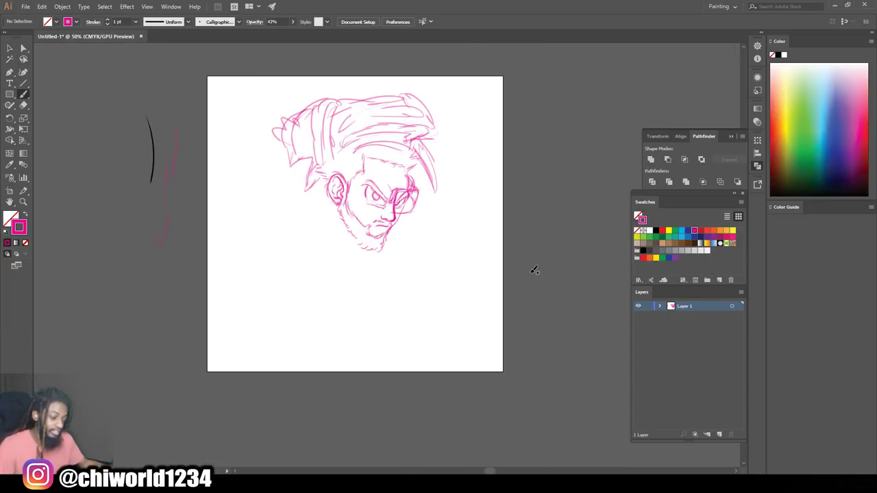
{"action": "key", "text": "ctrl+equal"}
{"action": "key", "text": "ctrl+plus"}
{"action": "scroll", "coordinate": [499, 268], "scroll_direction": "up", "scroll_amount": 1}
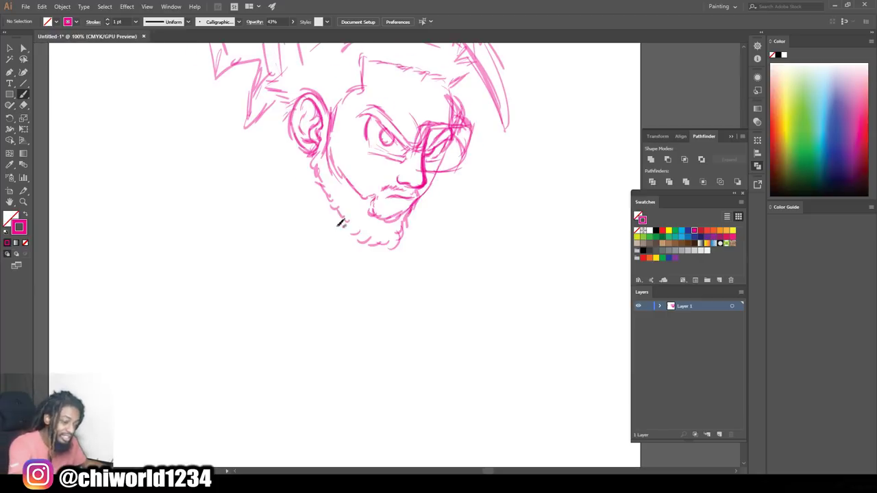
{"action": "left_click_drag", "start_coordinate": [343, 229], "coordinate": [338, 265]}
{"action": "left_click_drag", "start_coordinate": [322, 220], "coordinate": [328, 249]}
{"action": "left_click_drag", "start_coordinate": [299, 150], "coordinate": [284, 210]}
{"action": "left_click_drag", "start_coordinate": [312, 174], "coordinate": [319, 243]}
{"action": "left_click_drag", "start_coordinate": [322, 205], "coordinate": [331, 250]}
{"action": "left_click_drag", "start_coordinate": [329, 209], "coordinate": [349, 253]}
{"action": "mouse_move", "coordinate": [282, 214]}
{"action": "left_mouse_down"}
{"action": "mouse_move", "coordinate": [343, 257]}
{"action": "mouse_move", "coordinate": [267, 220]}
{"action": "mouse_move", "coordinate": [283, 225]}
{"action": "left_mouse_up"}
- Sketch the near shoulder line running out from the base of the neck and the outer edge of the upper arm
{"action": "key", "text": "ctrl+minus"}
{"action": "key", "text": "ctrl+plus"}
{"action": "scroll", "coordinate": [489, 285], "scroll_direction": "down", "scroll_amount": 1}
{"action": "left_click_drag", "start_coordinate": [388, 193], "coordinate": [421, 199]}
{"action": "left_click_drag", "start_coordinate": [329, 173], "coordinate": [303, 176]}
{"action": "mouse_move", "coordinate": [329, 173]}
{"action": "left_mouse_down"}
{"action": "mouse_move", "coordinate": [254, 186]}
{"action": "mouse_move", "coordinate": [227, 220]}
{"action": "left_mouse_up"}
{"action": "left_click_drag", "start_coordinate": [232, 217], "coordinate": [206, 325]}
- Rough in the raised hand as a rounded fist beside the glasses, with the thumb-side edge running toward the lens
{"action": "key", "text": "ctrl+minus"}
{"action": "key", "text": "ctrl+minus"}
{"action": "key", "text": "ctrl+plus"}
{"action": "key", "text": "ctrl+plus"}
{"action": "scroll", "coordinate": [470, 353], "scroll_direction": "up", "scroll_amount": 1}
{"action": "key", "text": "ctrl+minus"}
{"action": "key", "text": "ctrl+minus"}
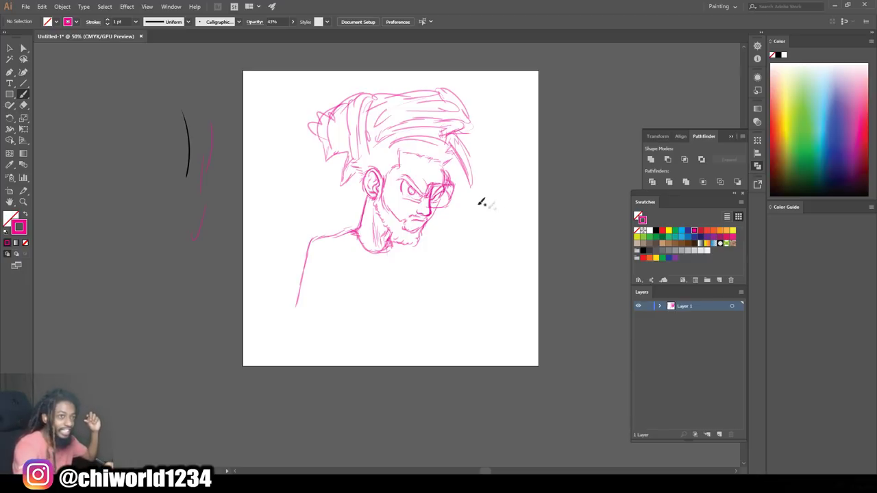
{"action": "mouse_move", "coordinate": [470, 226]}
{"action": "left_mouse_down"}
{"action": "mouse_move", "coordinate": [483, 231]}
{"action": "mouse_move", "coordinate": [500, 215]}
{"action": "mouse_move", "coordinate": [498, 183]}
{"action": "left_mouse_up"}
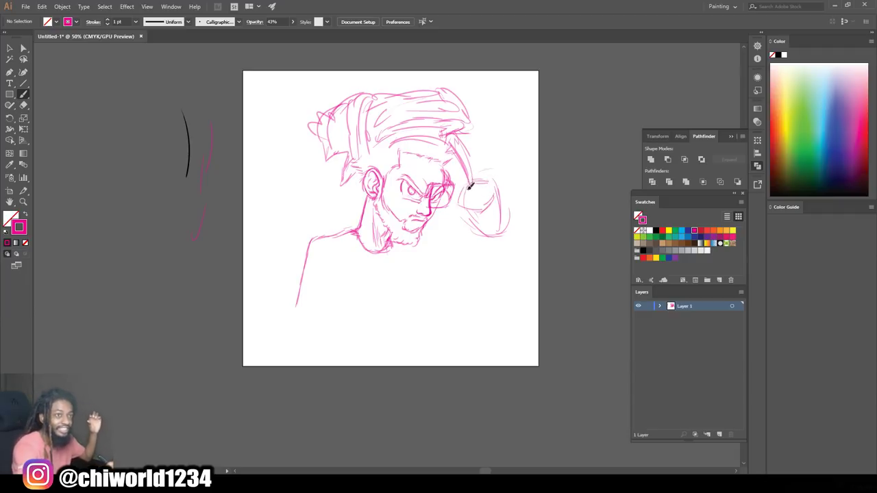
{"action": "left_click_drag", "start_coordinate": [477, 239], "coordinate": [456, 219]}
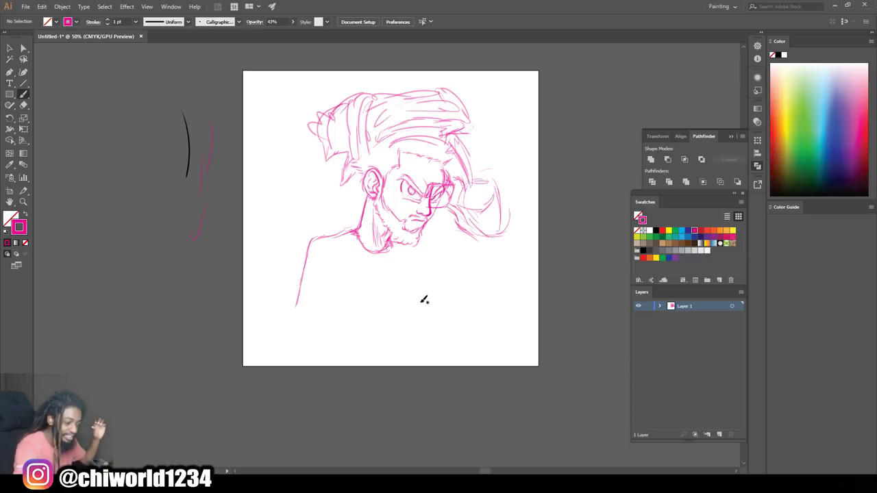
- Sketch the raised forearm down to the bent elbow, with the underside of the upper arm and the sleeve opening
{"action": "mouse_move", "coordinate": [505, 231]}
{"action": "left_mouse_down"}
{"action": "mouse_move", "coordinate": [510, 313]}
{"action": "mouse_move", "coordinate": [513, 338]}
{"action": "left_mouse_up"}
{"action": "mouse_move", "coordinate": [469, 231]}
{"action": "left_mouse_down"}
{"action": "mouse_move", "coordinate": [489, 366]}
{"action": "mouse_move", "coordinate": [506, 325]}
{"action": "mouse_move", "coordinate": [489, 355]}
{"action": "left_mouse_up"}
{"action": "mouse_move", "coordinate": [497, 352]}
{"action": "left_mouse_down"}
{"action": "mouse_move", "coordinate": [451, 338]}
{"action": "mouse_move", "coordinate": [461, 341]}
{"action": "mouse_move", "coordinate": [444, 329]}
{"action": "mouse_move", "coordinate": [465, 303]}
{"action": "mouse_move", "coordinate": [481, 303]}
{"action": "mouse_move", "coordinate": [453, 310]}
{"action": "mouse_move", "coordinate": [460, 313]}
{"action": "mouse_move", "coordinate": [470, 285]}
{"action": "mouse_move", "coordinate": [478, 297]}
{"action": "mouse_move", "coordinate": [441, 243]}
{"action": "left_mouse_up"}
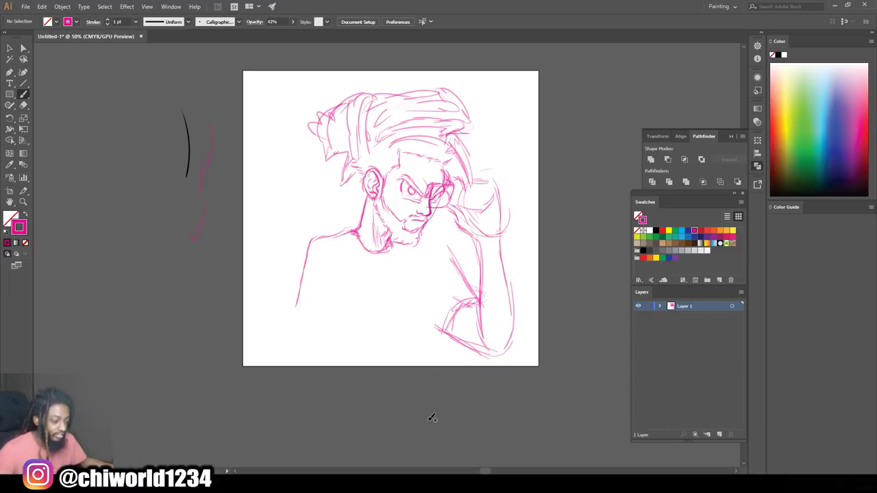
- Select the raised arm and hand strokes and move them slightly upward and outward
{"action": "left_click", "coordinate": [10, 48]}
{"action": "mouse_move", "coordinate": [442, 354]}
{"action": "left_mouse_down"}
{"action": "mouse_move", "coordinate": [540, 250]}
{"action": "mouse_move", "coordinate": [558, 213]}
{"action": "mouse_move", "coordinate": [530, 206]}
{"action": "mouse_move", "coordinate": [514, 216]}
{"action": "left_mouse_up"}
{"action": "left_click_drag", "start_coordinate": [480, 274], "coordinate": [484, 270]}
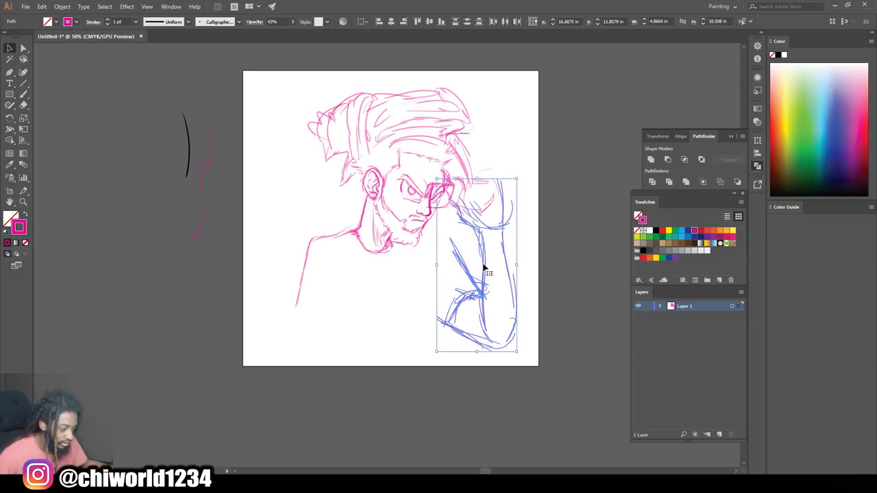
{"action": "left_click", "coordinate": [533, 261]}
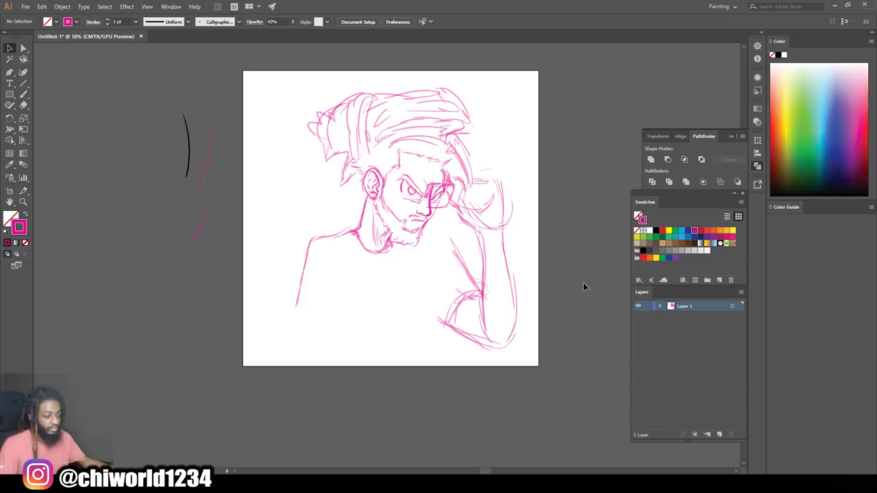
- Sketch the far shoulder from the beard to the raised arm, the far side of the torso and the sleeve hem
{"action": "key", "text": "ctrl+minus"}
{"action": "key", "text": "ctrl+plus"}
{"action": "key", "text": "ctrl+plus"}
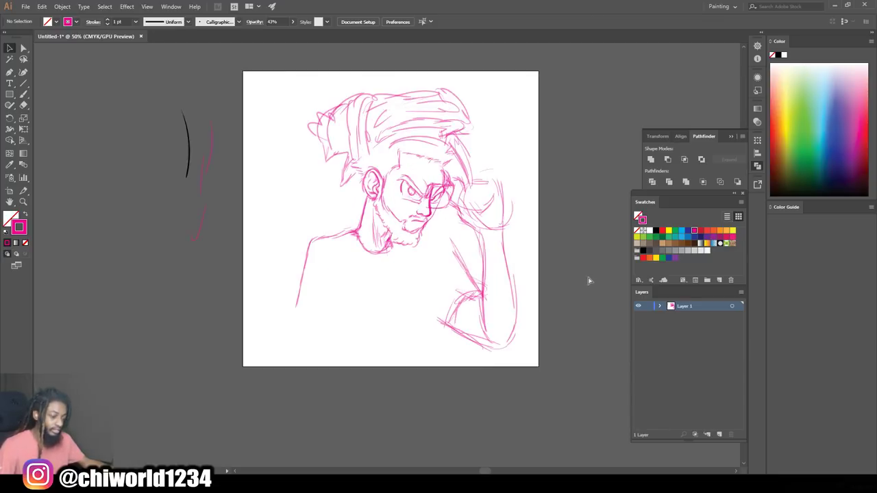
{"action": "scroll", "coordinate": [579, 275], "scroll_direction": "up", "scroll_amount": 1}
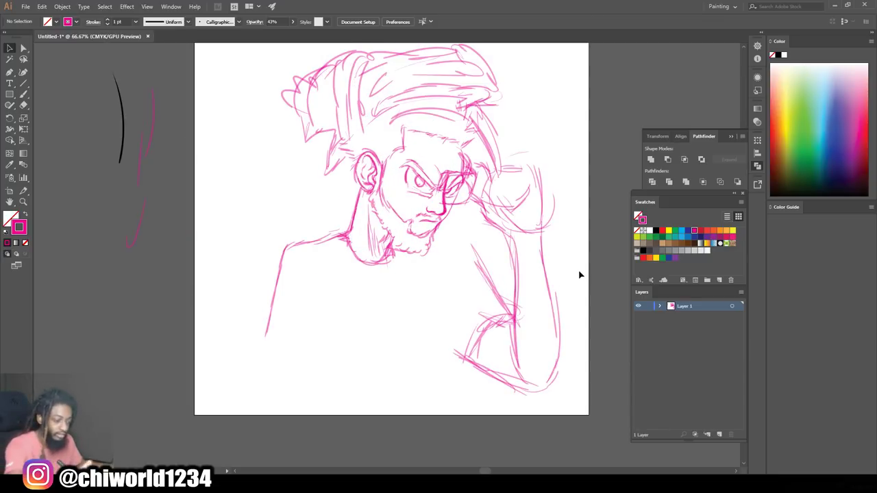
{"action": "left_click", "coordinate": [23, 94]}
{"action": "mouse_move", "coordinate": [456, 239]}
{"action": "left_mouse_down"}
{"action": "mouse_move", "coordinate": [478, 263]}
{"action": "mouse_move", "coordinate": [441, 237]}
{"action": "left_mouse_up"}
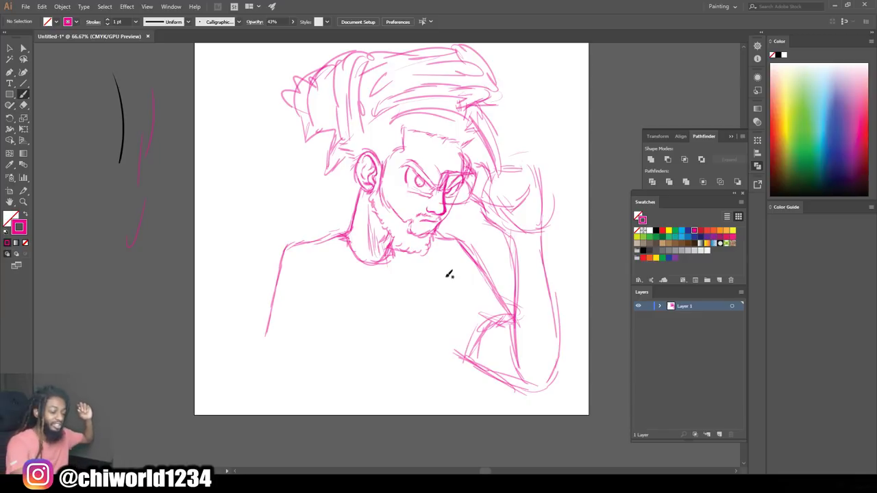
{"action": "left_click_drag", "start_coordinate": [450, 255], "coordinate": [451, 317]}
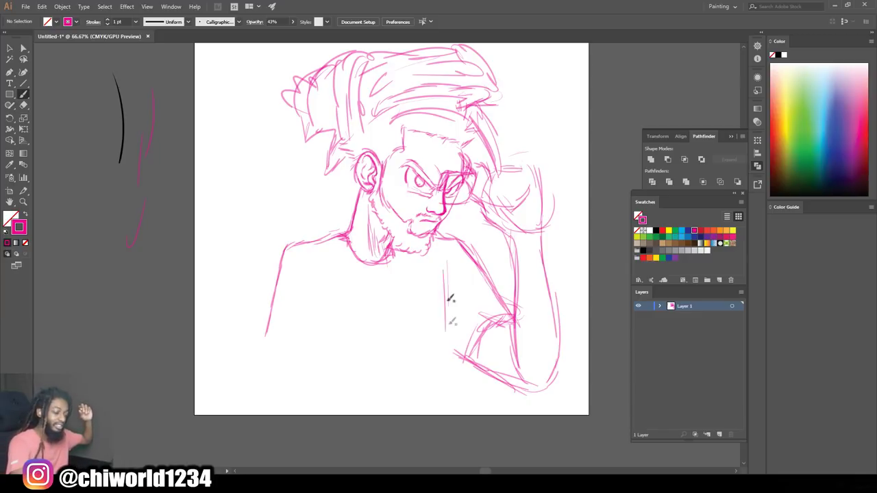
{"action": "mouse_move", "coordinate": [448, 270]}
{"action": "left_mouse_down"}
{"action": "mouse_move", "coordinate": [459, 368]}
{"action": "mouse_move", "coordinate": [454, 411]}
{"action": "left_mouse_up"}
{"action": "mouse_move", "coordinate": [463, 308]}
{"action": "left_mouse_down"}
{"action": "mouse_move", "coordinate": [460, 347]}
{"action": "mouse_move", "coordinate": [476, 348]}
{"action": "left_mouse_up"}
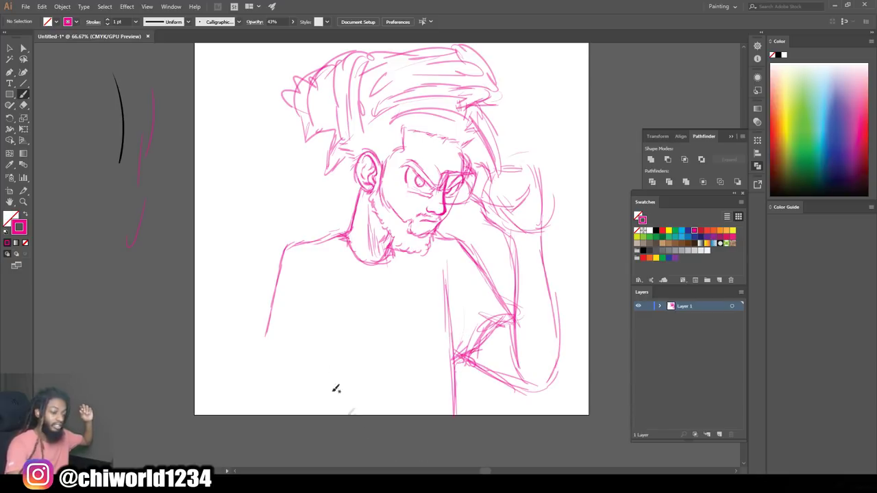
- Strengthen the near shoulder, sketch its sleeve and cuff with the torso's near side, and draw a baseline below the artboard edge
{"action": "left_click_drag", "start_coordinate": [292, 249], "coordinate": [276, 290]}
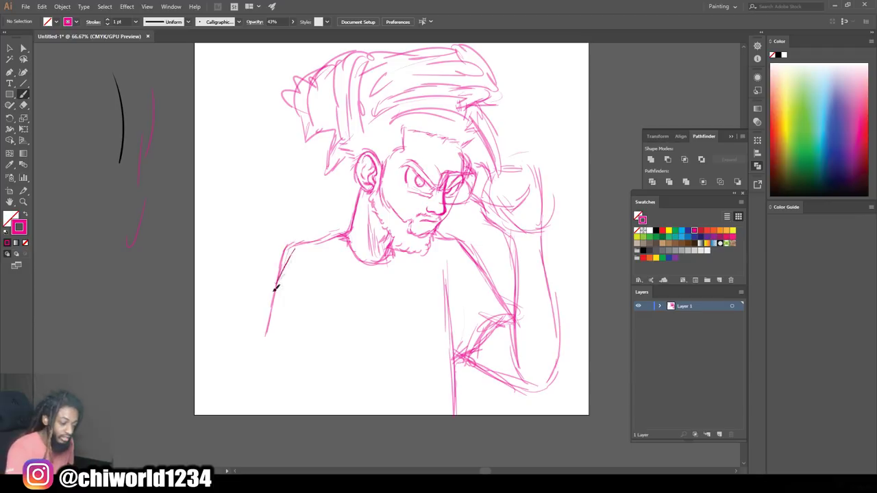
{"action": "left_click_drag", "start_coordinate": [342, 235], "coordinate": [300, 248]}
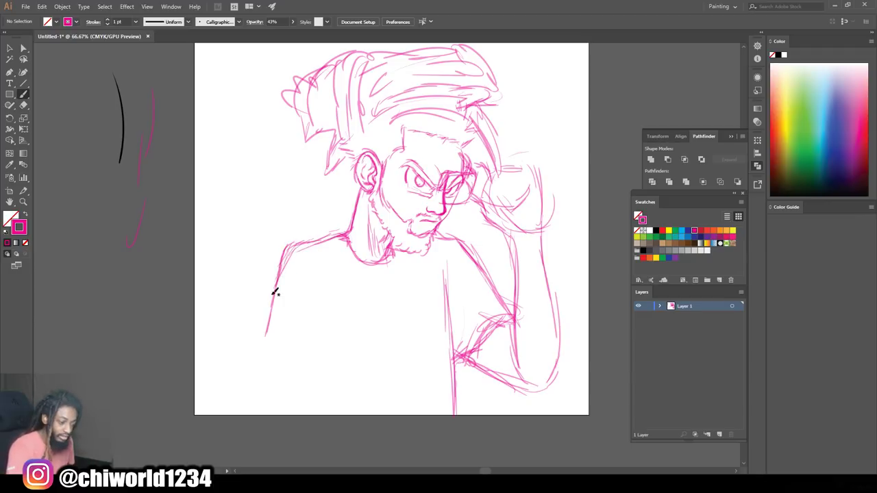
{"action": "left_click_drag", "start_coordinate": [275, 302], "coordinate": [265, 339]}
{"action": "left_click_drag", "start_coordinate": [255, 385], "coordinate": [253, 388]}
{"action": "mouse_move", "coordinate": [325, 292]}
{"action": "left_mouse_down"}
{"action": "mouse_move", "coordinate": [325, 332]}
{"action": "mouse_move", "coordinate": [327, 311]}
{"action": "mouse_move", "coordinate": [332, 318]}
{"action": "mouse_move", "coordinate": [332, 359]}
{"action": "mouse_move", "coordinate": [319, 333]}
{"action": "mouse_move", "coordinate": [305, 385]}
{"action": "mouse_move", "coordinate": [316, 383]}
{"action": "mouse_move", "coordinate": [311, 398]}
{"action": "mouse_move", "coordinate": [285, 392]}
{"action": "mouse_move", "coordinate": [324, 425]}
{"action": "left_mouse_up"}
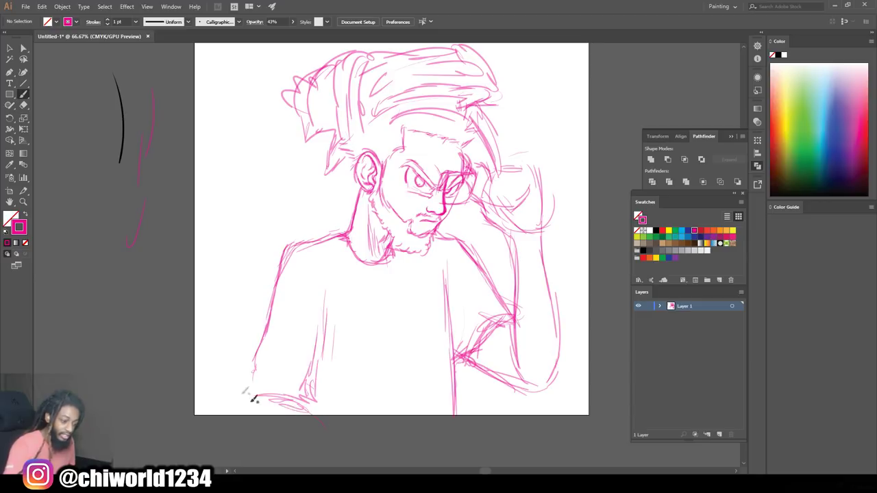
{"action": "mouse_move", "coordinate": [256, 362]}
{"action": "left_mouse_down"}
{"action": "mouse_move", "coordinate": [249, 410]}
{"action": "mouse_move", "coordinate": [288, 395]}
{"action": "mouse_move", "coordinate": [311, 404]}
{"action": "left_mouse_up"}
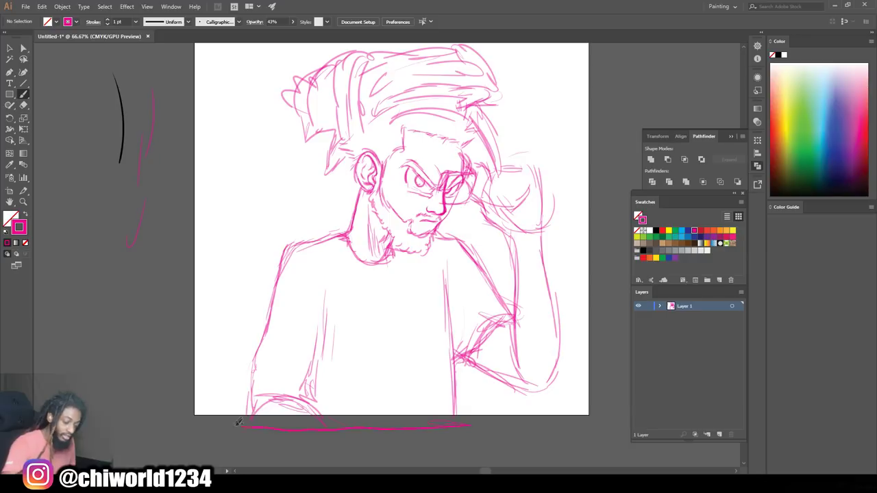
{"action": "left_click_drag", "start_coordinate": [306, 424], "coordinate": [262, 426]}
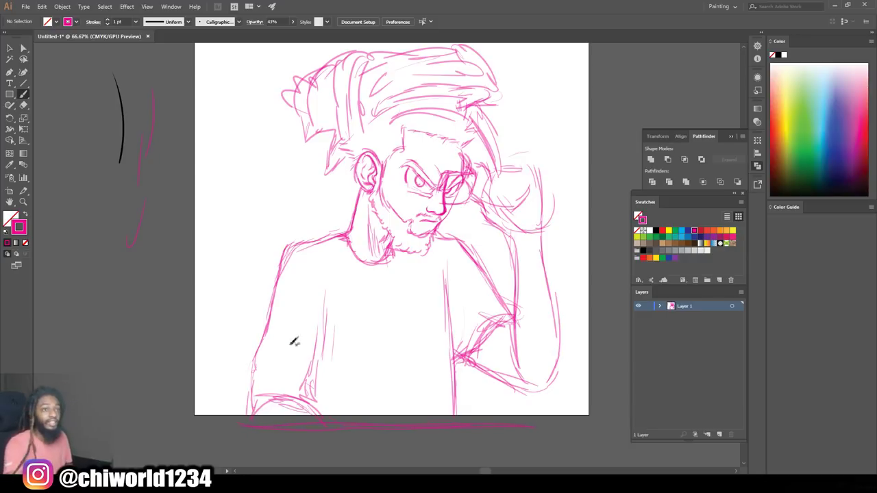
- Sketch a chair behind the character, with a tall rounded backrest and a cylindrical headrest behind the hair
{"action": "mouse_move", "coordinate": [352, 217]}
{"action": "left_mouse_down"}
{"action": "mouse_move", "coordinate": [310, 204]}
{"action": "mouse_move", "coordinate": [331, 209]}
{"action": "mouse_move", "coordinate": [239, 214]}
{"action": "mouse_move", "coordinate": [309, 215]}
{"action": "mouse_move", "coordinate": [255, 221]}
{"action": "mouse_move", "coordinate": [260, 209]}
{"action": "mouse_move", "coordinate": [229, 228]}
{"action": "mouse_move", "coordinate": [212, 263]}
{"action": "mouse_move", "coordinate": [221, 376]}
{"action": "left_mouse_up"}
{"action": "mouse_move", "coordinate": [218, 389]}
{"action": "left_mouse_down"}
{"action": "mouse_move", "coordinate": [219, 414]}
{"action": "mouse_move", "coordinate": [234, 242]}
{"action": "mouse_move", "coordinate": [264, 324]}
{"action": "mouse_move", "coordinate": [262, 259]}
{"action": "mouse_move", "coordinate": [253, 354]}
{"action": "mouse_move", "coordinate": [236, 220]}
{"action": "left_mouse_up"}
{"action": "mouse_move", "coordinate": [256, 258]}
{"action": "left_mouse_down"}
{"action": "mouse_move", "coordinate": [239, 231]}
{"action": "mouse_move", "coordinate": [222, 241]}
{"action": "mouse_move", "coordinate": [254, 200]}
{"action": "mouse_move", "coordinate": [244, 208]}
{"action": "mouse_move", "coordinate": [257, 185]}
{"action": "mouse_move", "coordinate": [249, 206]}
{"action": "mouse_move", "coordinate": [256, 142]}
{"action": "left_mouse_up"}
{"action": "left_click_drag", "start_coordinate": [257, 198], "coordinate": [240, 117]}
{"action": "mouse_move", "coordinate": [261, 153]}
{"action": "left_mouse_down"}
{"action": "mouse_move", "coordinate": [226, 126]}
{"action": "mouse_move", "coordinate": [236, 209]}
{"action": "left_mouse_up"}
{"action": "mouse_move", "coordinate": [228, 176]}
{"action": "left_mouse_down"}
{"action": "mouse_move", "coordinate": [296, 209]}
{"action": "mouse_move", "coordinate": [324, 207]}
{"action": "left_mouse_up"}
{"action": "left_click_drag", "start_coordinate": [302, 209], "coordinate": [329, 163]}
{"action": "left_click_drag", "start_coordinate": [305, 114], "coordinate": [242, 112]}
- Draw the curled fingers inside the raised fist
{"action": "key", "text": "ctrl+minus"}
{"action": "key", "text": "ctrl+equal"}
{"action": "key", "text": "ctrl+equal"}
{"action": "scroll", "coordinate": [345, 271], "scroll_direction": "down", "scroll_amount": 1}
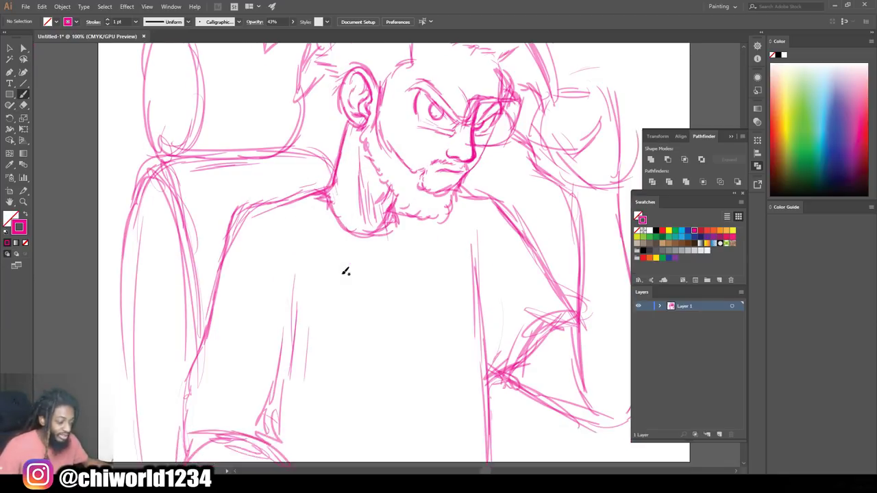
{"action": "key", "text": "ctrl+minus"}
{"action": "scroll", "coordinate": [345, 271], "scroll_direction": "right", "scroll_amount": 1}
{"action": "key", "text": "ctrl+equal"}
{"action": "scroll", "coordinate": [345, 271], "scroll_direction": "right", "scroll_amount": 1}
{"action": "scroll", "coordinate": [345, 271], "scroll_direction": "up", "scroll_amount": 1}
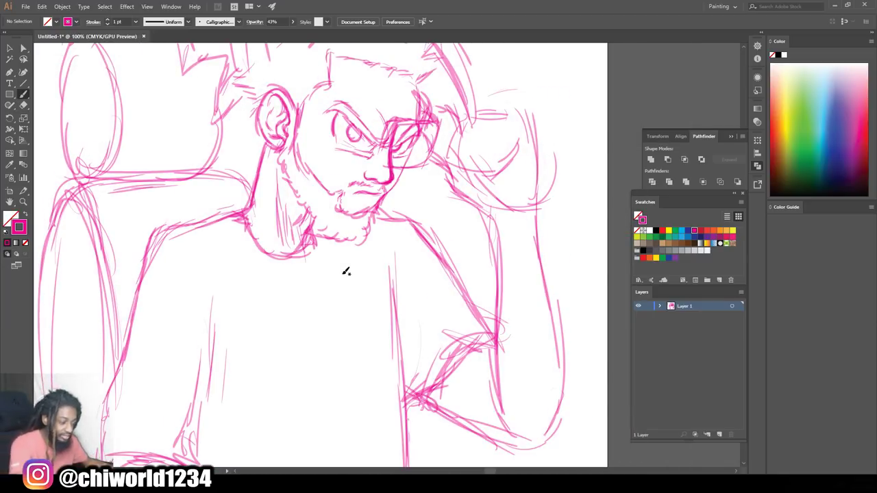
{"action": "scroll", "coordinate": [346, 272], "scroll_direction": "up", "scroll_amount": 1}
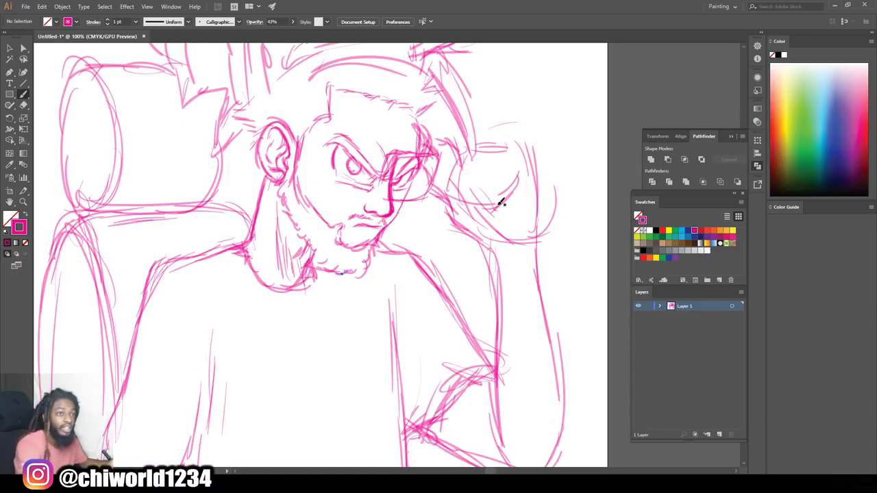
{"action": "left_click_drag", "start_coordinate": [492, 203], "coordinate": [518, 171]}
{"action": "mouse_move", "coordinate": [489, 206]}
{"action": "left_mouse_down"}
{"action": "mouse_move", "coordinate": [491, 179]}
{"action": "mouse_move", "coordinate": [517, 144]}
{"action": "mouse_move", "coordinate": [528, 169]}
{"action": "mouse_move", "coordinate": [507, 139]}
{"action": "mouse_move", "coordinate": [480, 145]}
{"action": "mouse_move", "coordinate": [488, 211]}
{"action": "mouse_move", "coordinate": [469, 205]}
{"action": "mouse_move", "coordinate": [462, 164]}
{"action": "mouse_move", "coordinate": [479, 134]}
{"action": "mouse_move", "coordinate": [464, 148]}
{"action": "left_mouse_up"}
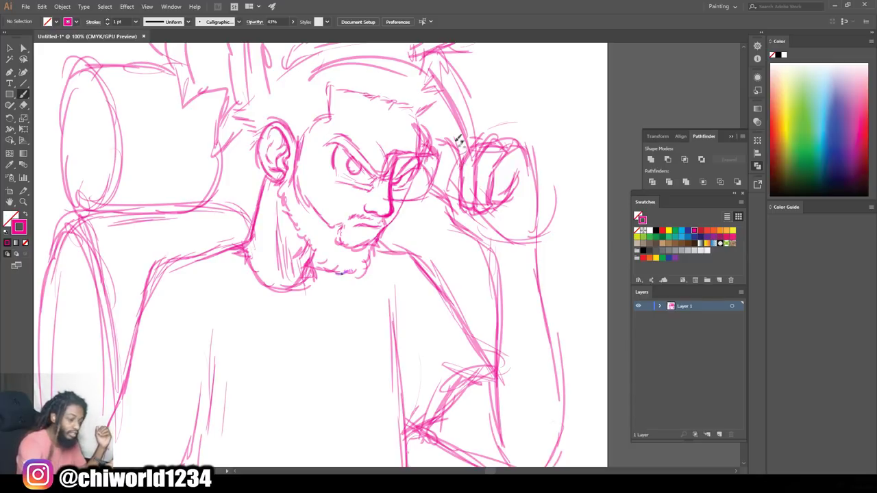
- Draw the finger and thumb gripping the glasses, and darken the heel of the hand and both forearm edges
{"action": "mouse_move", "coordinate": [459, 146]}
{"action": "left_mouse_down"}
{"action": "mouse_move", "coordinate": [441, 137]}
{"action": "mouse_move", "coordinate": [451, 137]}
{"action": "mouse_move", "coordinate": [452, 115]}
{"action": "mouse_move", "coordinate": [439, 113]}
{"action": "mouse_move", "coordinate": [430, 137]}
{"action": "mouse_move", "coordinate": [434, 129]}
{"action": "left_mouse_up"}
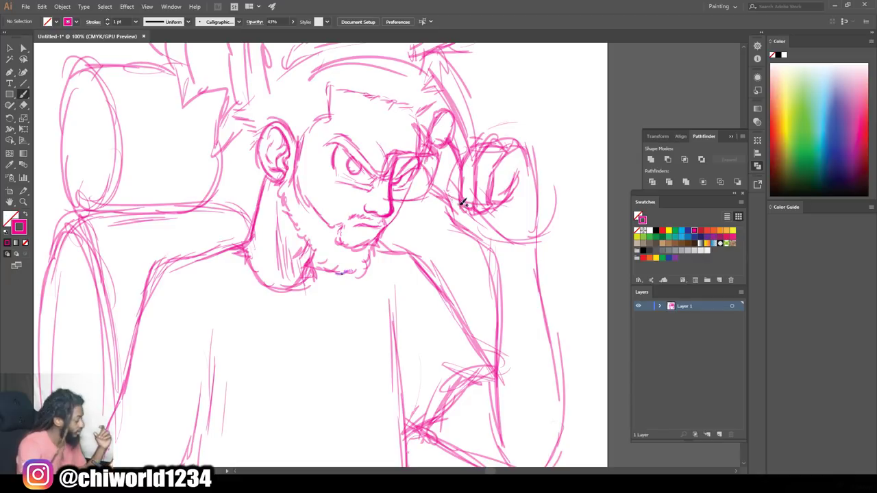
{"action": "mouse_move", "coordinate": [450, 181]}
{"action": "left_mouse_down"}
{"action": "mouse_move", "coordinate": [427, 169]}
{"action": "mouse_move", "coordinate": [452, 226]}
{"action": "mouse_move", "coordinate": [466, 218]}
{"action": "mouse_move", "coordinate": [491, 242]}
{"action": "mouse_move", "coordinate": [480, 235]}
{"action": "mouse_move", "coordinate": [505, 237]}
{"action": "mouse_move", "coordinate": [539, 208]}
{"action": "mouse_move", "coordinate": [537, 248]}
{"action": "left_mouse_up"}
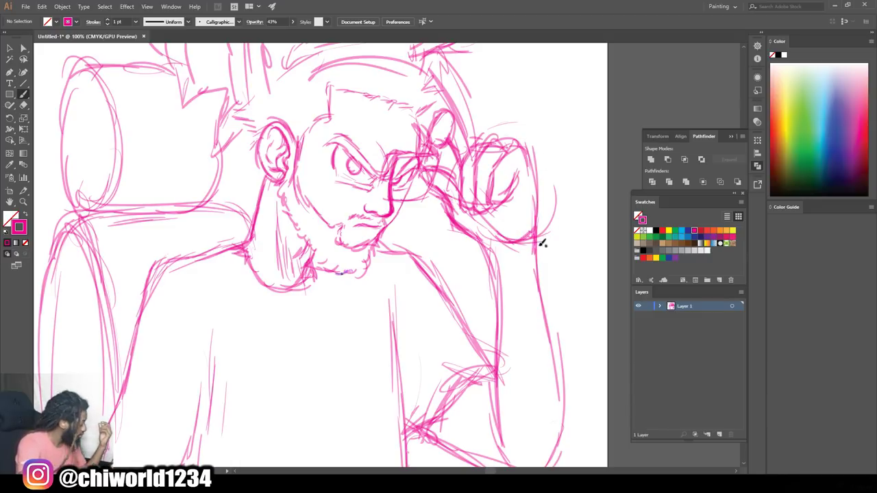
{"action": "left_click_drag", "start_coordinate": [535, 234], "coordinate": [544, 316]}
{"action": "mouse_move", "coordinate": [489, 241]}
{"action": "left_mouse_down"}
{"action": "mouse_move", "coordinate": [505, 309]}
{"action": "mouse_move", "coordinate": [507, 298]}
{"action": "mouse_move", "coordinate": [500, 280]}
{"action": "mouse_move", "coordinate": [495, 388]}
{"action": "left_mouse_up"}
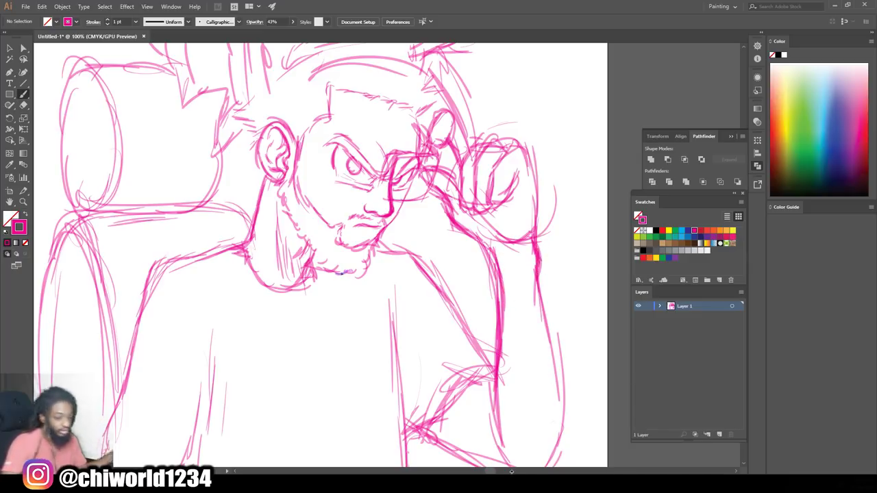
- Darken the raised arm's elbow and underside, and define the sleeve opening and its lower fold
{"action": "key", "text": "ctrl+minus"}
{"action": "key", "text": "ctrl+minus"}
{"action": "scroll", "coordinate": [467, 337], "scroll_direction": "down", "scroll_amount": 3}
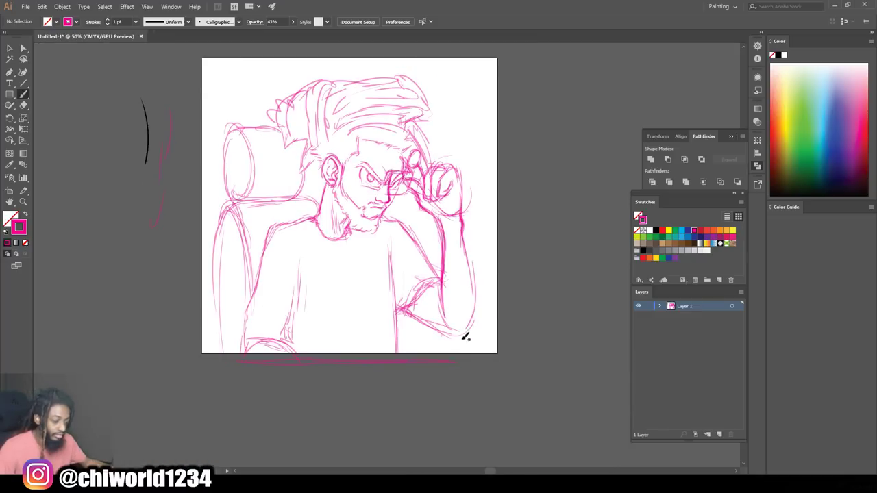
{"action": "key", "text": "ctrl+equal"}
{"action": "key", "text": "ctrl+equal"}
{"action": "scroll", "coordinate": [464, 337], "scroll_direction": "down", "scroll_amount": 4}
{"action": "mouse_move", "coordinate": [465, 336]}
{"action": "left_mouse_down"}
{"action": "mouse_move", "coordinate": [478, 358]}
{"action": "mouse_move", "coordinate": [526, 377]}
{"action": "mouse_move", "coordinate": [529, 370]}
{"action": "mouse_move", "coordinate": [518, 372]}
{"action": "mouse_move", "coordinate": [552, 345]}
{"action": "mouse_move", "coordinate": [552, 358]}
{"action": "mouse_move", "coordinate": [560, 319]}
{"action": "mouse_move", "coordinate": [562, 346]}
{"action": "mouse_move", "coordinate": [562, 307]}
{"action": "mouse_move", "coordinate": [552, 355]}
{"action": "mouse_move", "coordinate": [561, 276]}
{"action": "mouse_move", "coordinate": [559, 325]}
{"action": "mouse_move", "coordinate": [549, 228]}
{"action": "left_mouse_up"}
{"action": "mouse_move", "coordinate": [485, 355]}
{"action": "left_mouse_down"}
{"action": "mouse_move", "coordinate": [520, 372]}
{"action": "mouse_move", "coordinate": [448, 322]}
{"action": "mouse_move", "coordinate": [474, 344]}
{"action": "mouse_move", "coordinate": [470, 286]}
{"action": "mouse_move", "coordinate": [492, 277]}
{"action": "mouse_move", "coordinate": [458, 347]}
{"action": "mouse_move", "coordinate": [439, 345]}
{"action": "mouse_move", "coordinate": [432, 324]}
{"action": "mouse_move", "coordinate": [434, 339]}
{"action": "mouse_move", "coordinate": [410, 318]}
{"action": "mouse_move", "coordinate": [408, 334]}
{"action": "mouse_move", "coordinate": [411, 318]}
{"action": "mouse_move", "coordinate": [408, 371]}
{"action": "mouse_move", "coordinate": [405, 341]}
{"action": "left_mouse_up"}
{"action": "left_click_drag", "start_coordinate": [409, 376], "coordinate": [409, 381]}
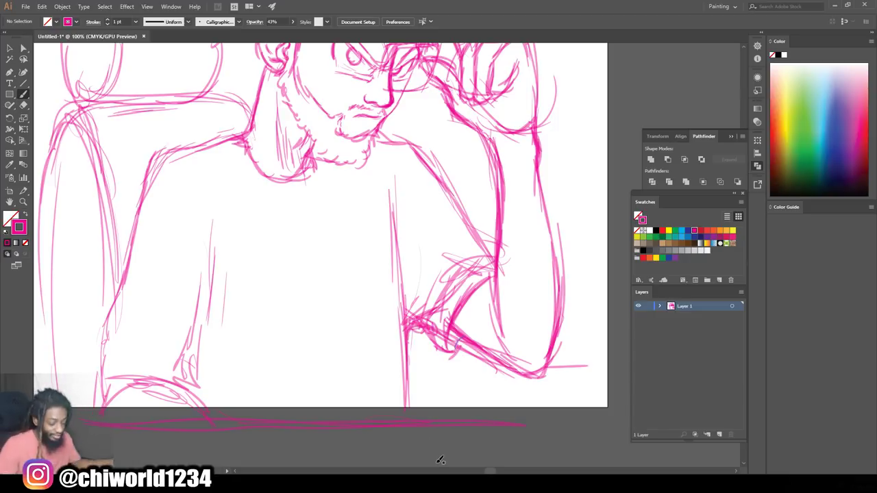
- Darken the near shoulder, both sides of the shirt's torso and the near sleeve's cuff
{"action": "scroll", "coordinate": [358, 339], "scroll_direction": "down", "scroll_amount": 2}
{"action": "scroll", "coordinate": [321, 352], "scroll_direction": "up", "scroll_amount": 1}
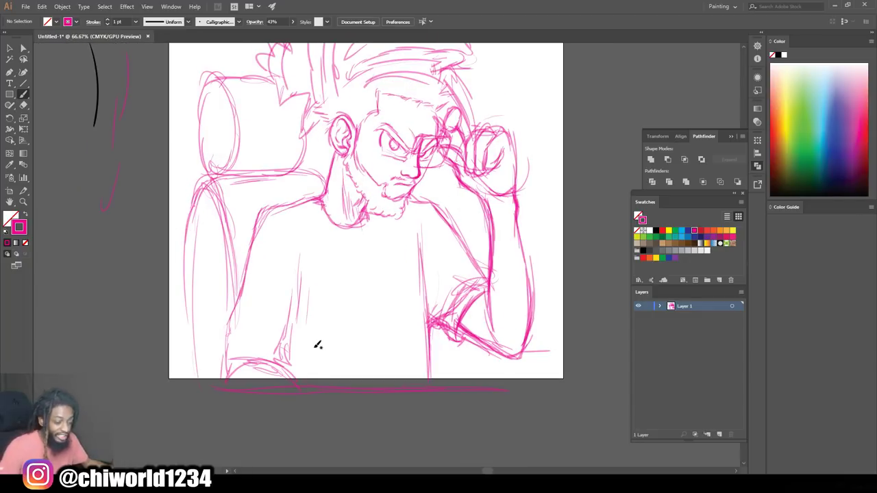
{"action": "mouse_move", "coordinate": [324, 186]}
{"action": "left_mouse_down"}
{"action": "mouse_move", "coordinate": [257, 216]}
{"action": "mouse_move", "coordinate": [232, 290]}
{"action": "mouse_move", "coordinate": [235, 315]}
{"action": "mouse_move", "coordinate": [219, 344]}
{"action": "mouse_move", "coordinate": [229, 349]}
{"action": "mouse_move", "coordinate": [217, 365]}
{"action": "mouse_move", "coordinate": [257, 354]}
{"action": "mouse_move", "coordinate": [247, 359]}
{"action": "mouse_move", "coordinate": [246, 350]}
{"action": "mouse_move", "coordinate": [302, 378]}
{"action": "mouse_move", "coordinate": [286, 358]}
{"action": "mouse_move", "coordinate": [297, 382]}
{"action": "left_mouse_up"}
{"action": "mouse_move", "coordinate": [289, 348]}
{"action": "left_mouse_down"}
{"action": "mouse_move", "coordinate": [295, 374]}
{"action": "mouse_move", "coordinate": [300, 249]}
{"action": "left_mouse_up"}
{"action": "left_click_drag", "start_coordinate": [426, 245], "coordinate": [435, 383]}
{"action": "mouse_move", "coordinate": [295, 356]}
{"action": "left_mouse_down"}
{"action": "mouse_move", "coordinate": [296, 385]}
{"action": "mouse_move", "coordinate": [251, 360]}
{"action": "mouse_move", "coordinate": [228, 374]}
{"action": "mouse_move", "coordinate": [241, 370]}
{"action": "mouse_move", "coordinate": [231, 377]}
{"action": "mouse_move", "coordinate": [233, 370]}
{"action": "mouse_move", "coordinate": [234, 385]}
{"action": "mouse_move", "coordinate": [226, 353]}
{"action": "left_mouse_up"}
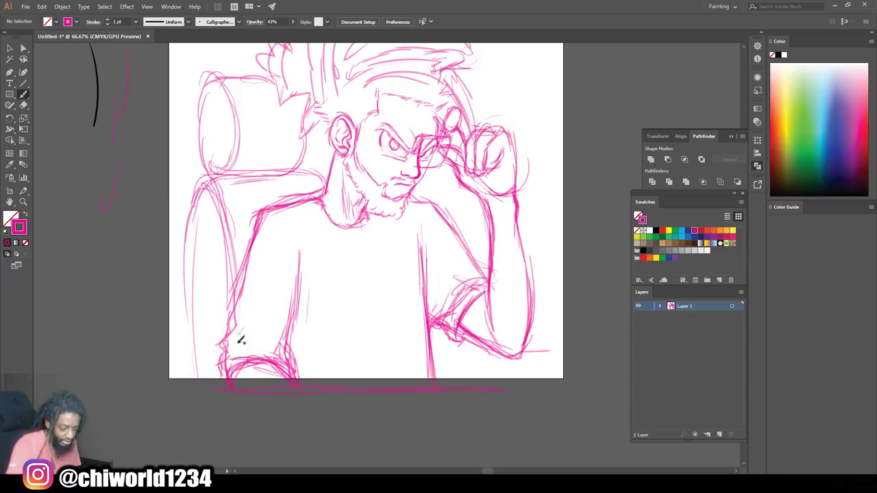
- Darken the far eyeglass lens outline where it meets the gripping fingers
{"action": "key", "text": "ctrl+minus"}
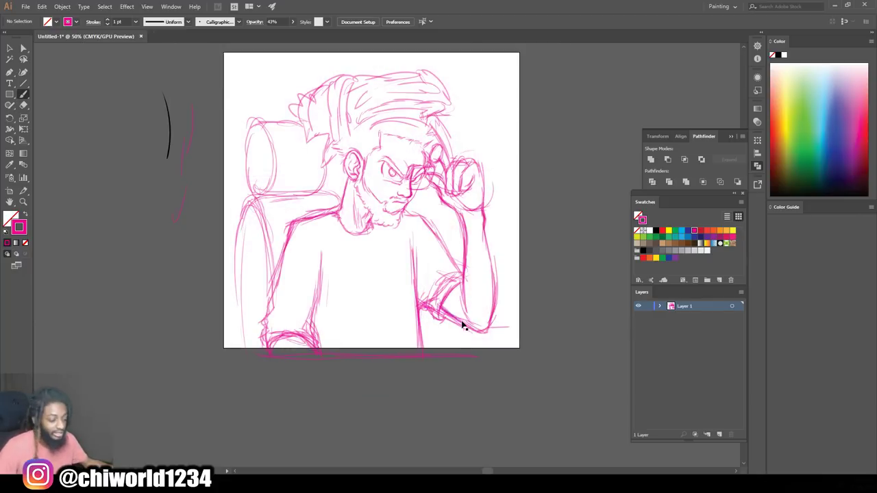
{"action": "key", "text": "ctrl+plus"}
{"action": "key", "text": "ctrl+plus"}
{"action": "scroll", "coordinate": [462, 317], "scroll_direction": "up", "scroll_amount": 4}
{"action": "mouse_move", "coordinate": [436, 207]}
{"action": "left_mouse_down"}
{"action": "mouse_move", "coordinate": [464, 209]}
{"action": "mouse_move", "coordinate": [453, 213]}
{"action": "mouse_move", "coordinate": [486, 163]}
{"action": "mouse_move", "coordinate": [480, 191]}
{"action": "mouse_move", "coordinate": [474, 154]}
{"action": "left_mouse_up"}
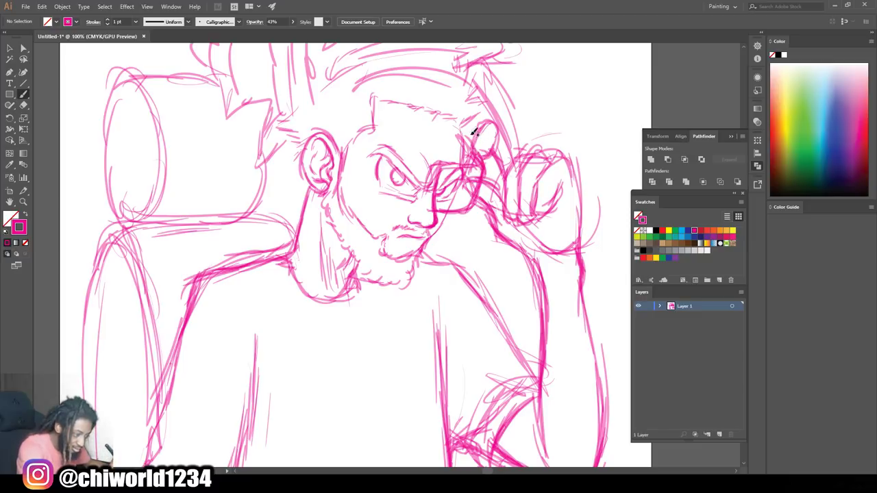
- Darken the hairline across the forehead and temples, and add short hair strokes above it, undoing the last stroke
{"action": "scroll", "coordinate": [381, 31], "scroll_direction": "up", "scroll_amount": 2}
{"action": "mouse_move", "coordinate": [449, 150]}
{"action": "left_mouse_down"}
{"action": "mouse_move", "coordinate": [427, 144]}
{"action": "mouse_move", "coordinate": [445, 146]}
{"action": "mouse_move", "coordinate": [402, 131]}
{"action": "mouse_move", "coordinate": [381, 134]}
{"action": "mouse_move", "coordinate": [379, 164]}
{"action": "mouse_move", "coordinate": [368, 159]}
{"action": "mouse_move", "coordinate": [342, 193]}
{"action": "left_mouse_up"}
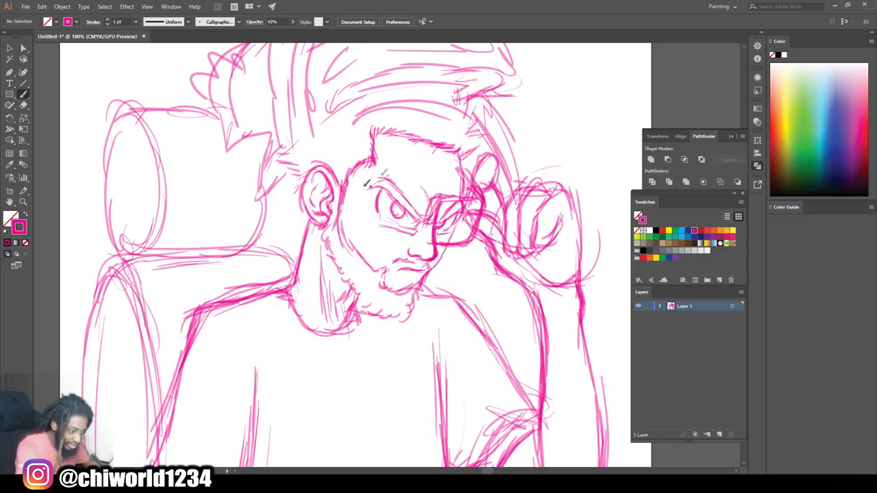
{"action": "mouse_move", "coordinate": [459, 159]}
{"action": "left_mouse_down"}
{"action": "mouse_move", "coordinate": [481, 141]}
{"action": "mouse_move", "coordinate": [467, 134]}
{"action": "mouse_move", "coordinate": [468, 122]}
{"action": "mouse_move", "coordinate": [481, 122]}
{"action": "left_mouse_up"}
{"action": "left_click_drag", "start_coordinate": [416, 117], "coordinate": [419, 100]}
{"action": "key", "text": "ctrl+z"}
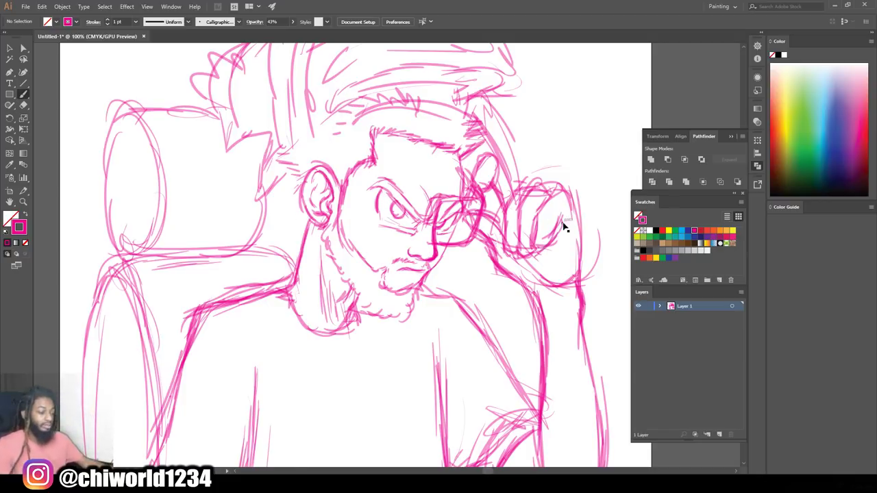
- Add fold lines to the shirt, running diagonally across the torso and along the near sleeve above its cuff
{"action": "key", "text": "ctrl+minus"}
{"action": "key", "text": "ctrl+minus"}
{"action": "key", "text": "ctrl+plus"}
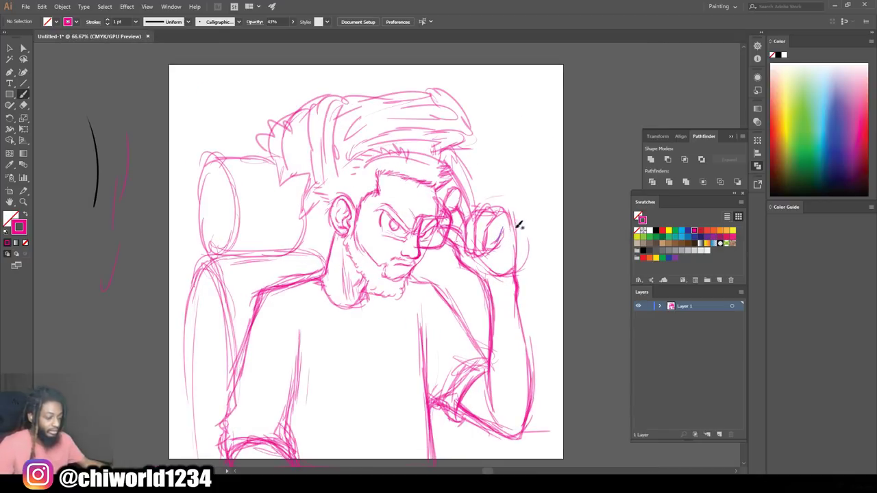
{"action": "scroll", "coordinate": [519, 225], "scroll_direction": "down", "scroll_amount": 1}
{"action": "key", "text": "ctrl+minus"}
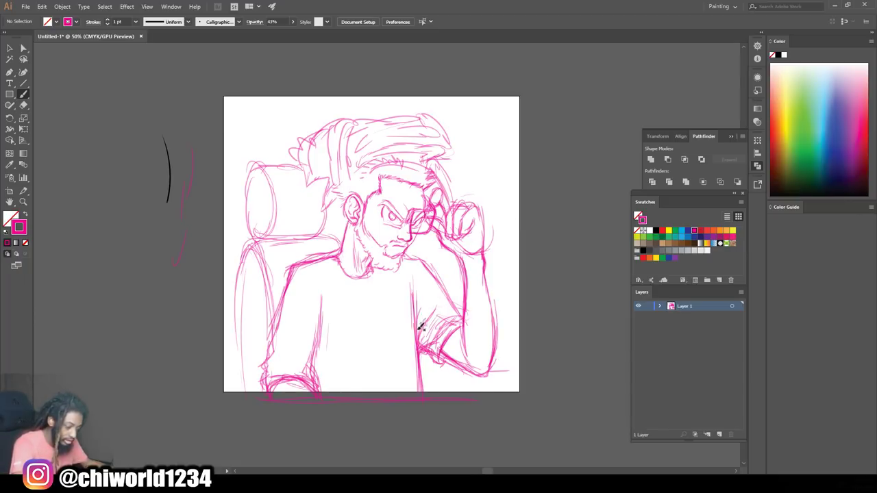
{"action": "left_click_drag", "start_coordinate": [403, 305], "coordinate": [361, 386]}
{"action": "left_click_drag", "start_coordinate": [394, 348], "coordinate": [351, 420]}
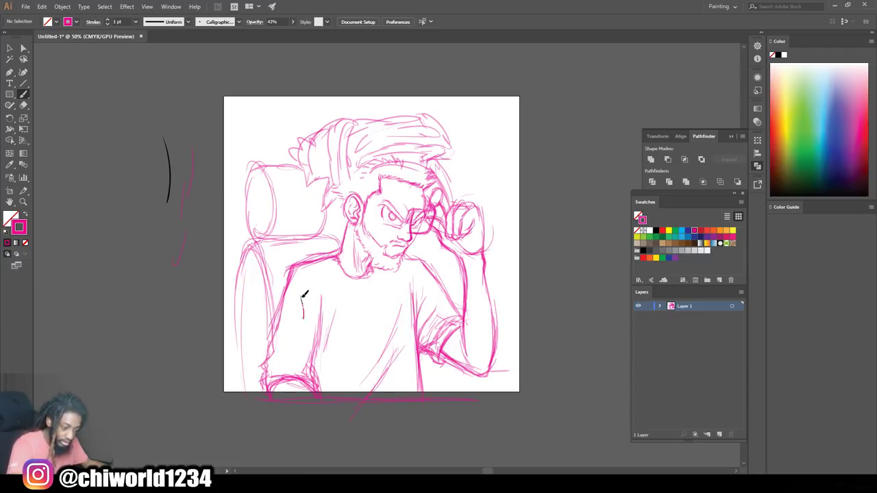
{"action": "mouse_move", "coordinate": [291, 314]}
{"action": "left_mouse_down"}
{"action": "mouse_move", "coordinate": [309, 347]}
{"action": "mouse_move", "coordinate": [305, 339]}
{"action": "mouse_move", "coordinate": [301, 353]}
{"action": "mouse_move", "coordinate": [280, 358]}
{"action": "left_mouse_up"}
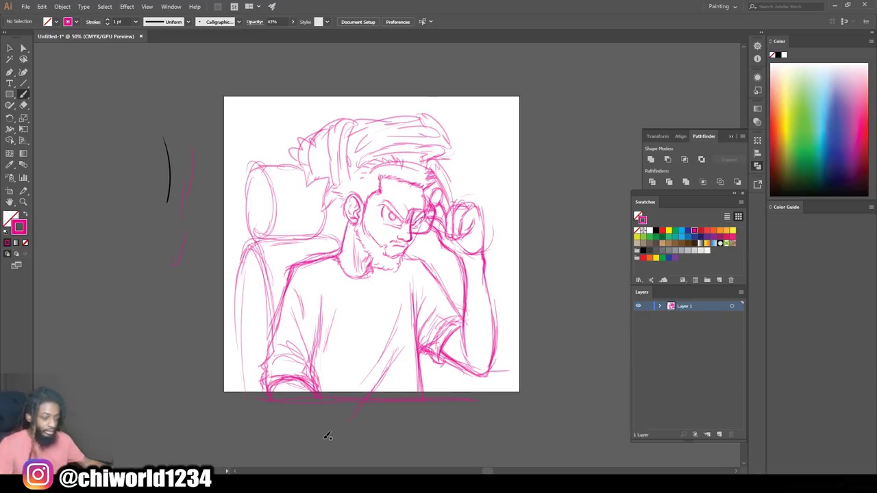
- Draw the shirt's curved collar beneath the neck and beard, with short strokes on the near shoulder beside it
{"action": "scroll", "coordinate": [387, 422], "scroll_direction": "down", "scroll_amount": 1}
{"action": "scroll", "coordinate": [383, 421], "scroll_direction": "up", "scroll_amount": 2}
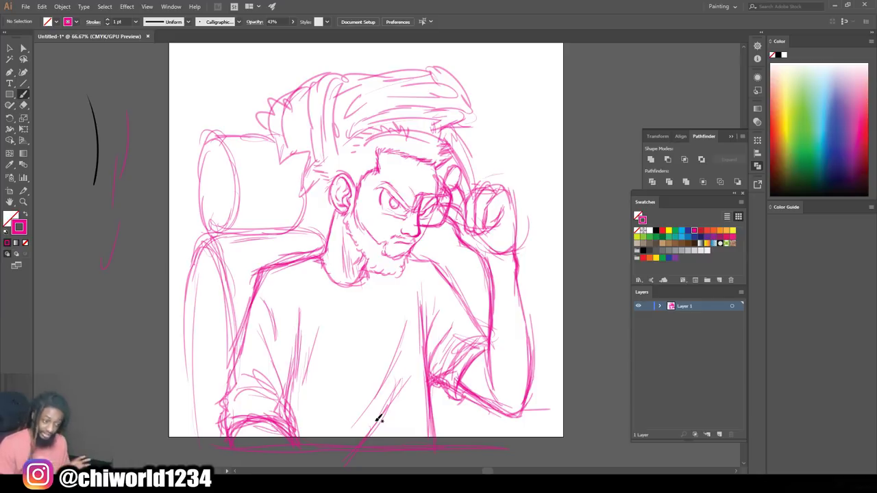
{"action": "mouse_move", "coordinate": [374, 287]}
{"action": "left_mouse_down"}
{"action": "mouse_move", "coordinate": [351, 305]}
{"action": "mouse_move", "coordinate": [333, 301]}
{"action": "mouse_move", "coordinate": [344, 302]}
{"action": "left_mouse_up"}
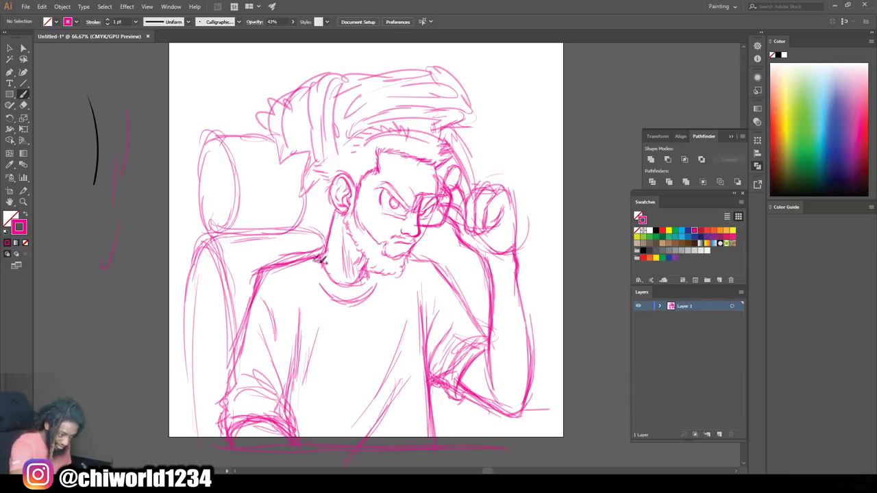
{"action": "left_click_drag", "start_coordinate": [376, 271], "coordinate": [376, 284]}
{"action": "mouse_move", "coordinate": [312, 267]}
{"action": "left_mouse_down"}
{"action": "mouse_move", "coordinate": [313, 275]}
{"action": "mouse_move", "coordinate": [323, 248]}
{"action": "left_mouse_up"}
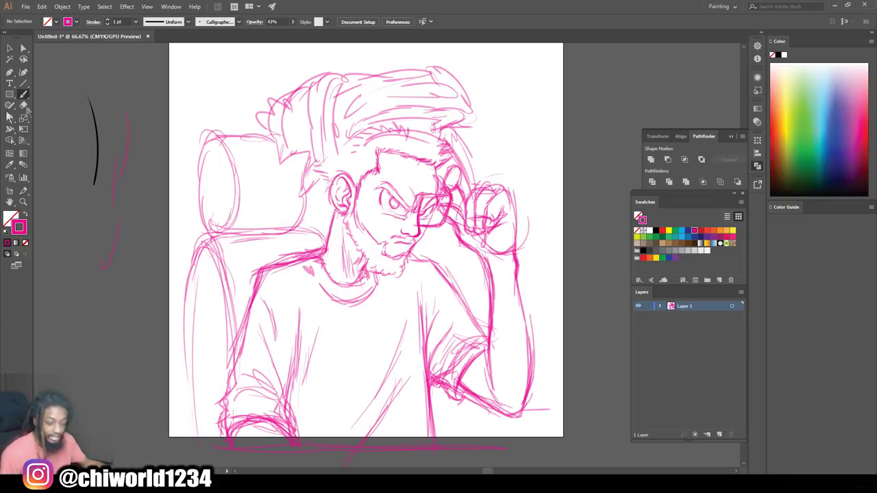
- Select all the magenta sketch strokes and lower their opacity to 10%
{"action": "left_click", "coordinate": [10, 47]}
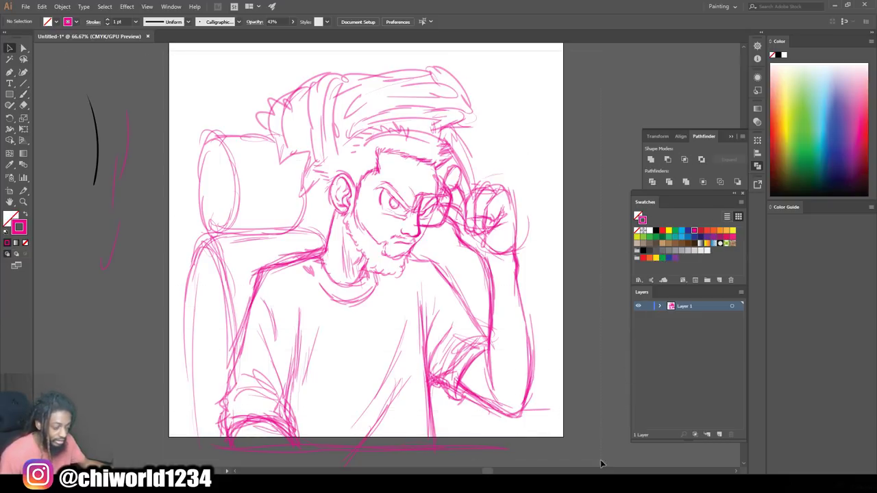
{"action": "left_click_drag", "start_coordinate": [602, 467], "coordinate": [206, 61]}
{"action": "left_click", "coordinate": [292, 21]}
{"action": "left_click_drag", "start_coordinate": [285, 34], "coordinate": [264, 38]}
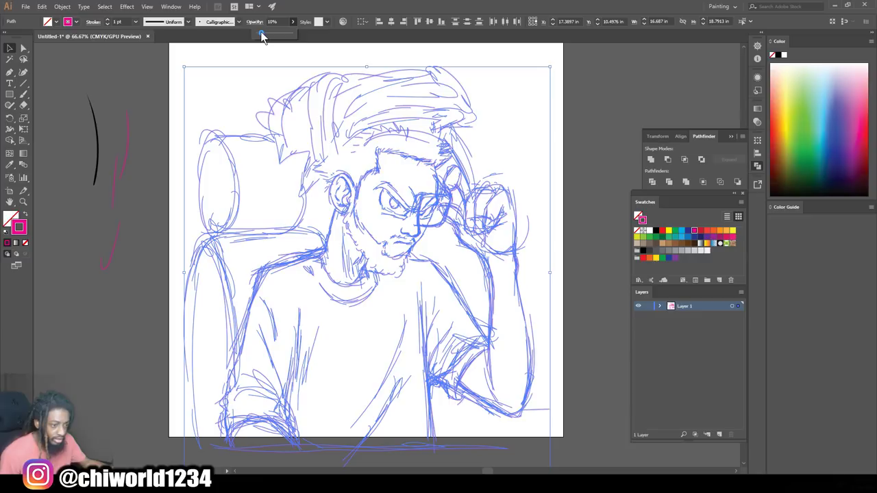
{"action": "left_click", "coordinate": [588, 242]}
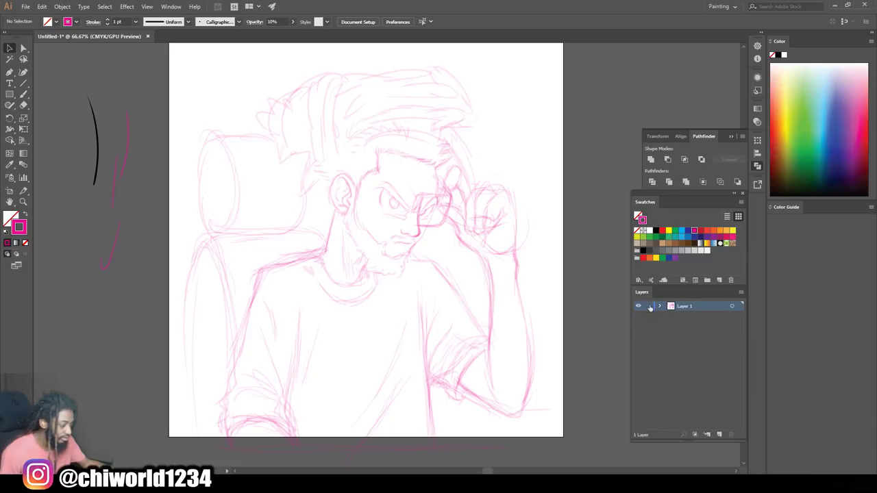
- Lock the sketch layer, add a new layer above it, and set the paintbrush's stroke colour to black (000000)
{"action": "left_click", "coordinate": [720, 434]}
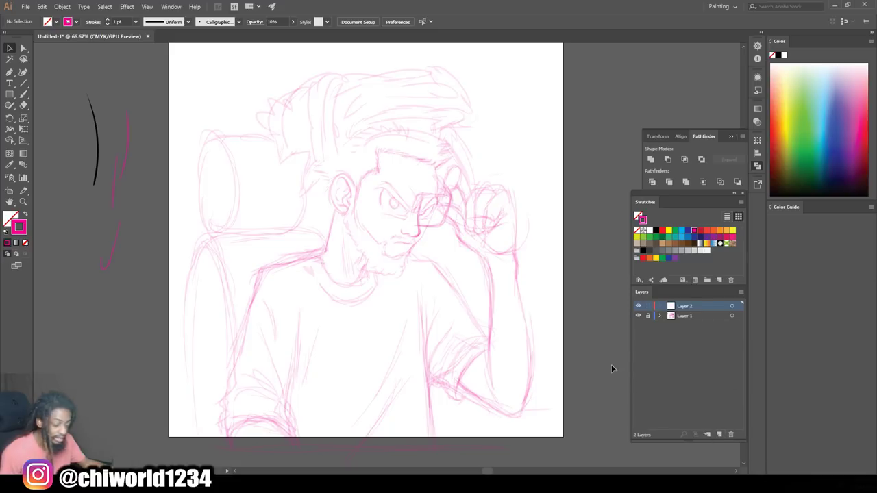
{"action": "double_click", "coordinate": [18, 228]}
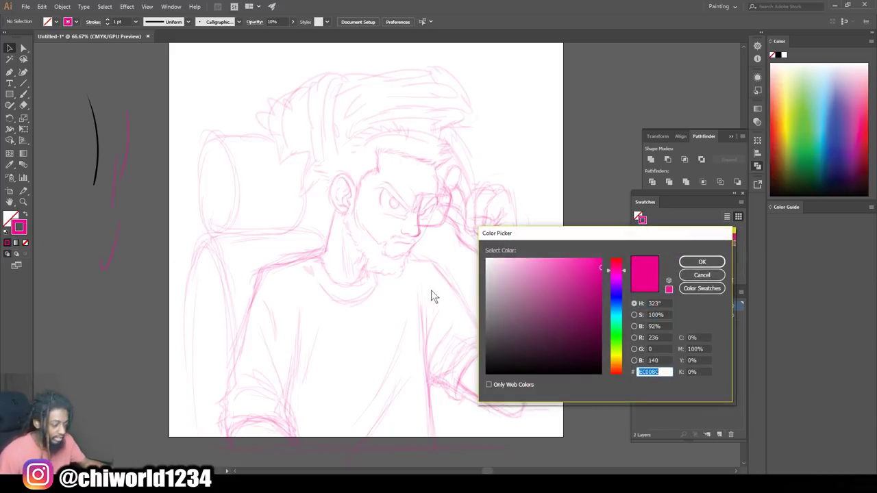
{"action": "left_click_drag", "start_coordinate": [519, 365], "coordinate": [519, 375]}
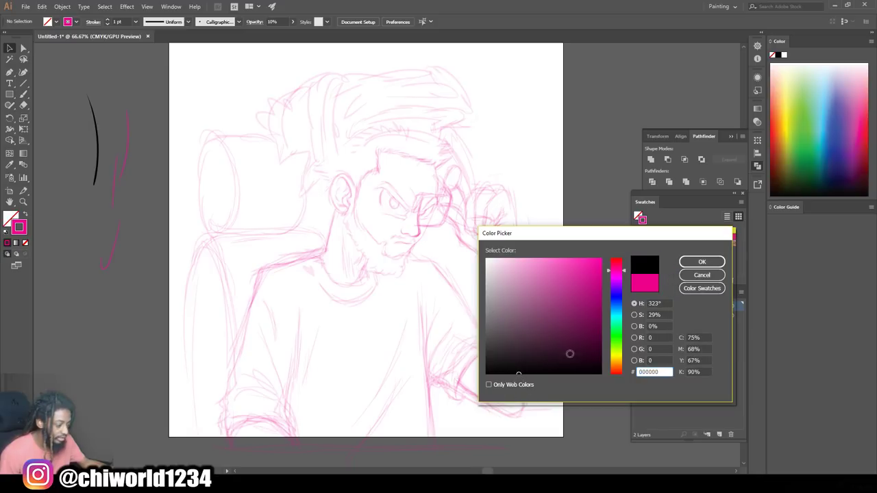
{"action": "left_click", "coordinate": [703, 263]}
{"action": "left_click", "coordinate": [24, 95]}
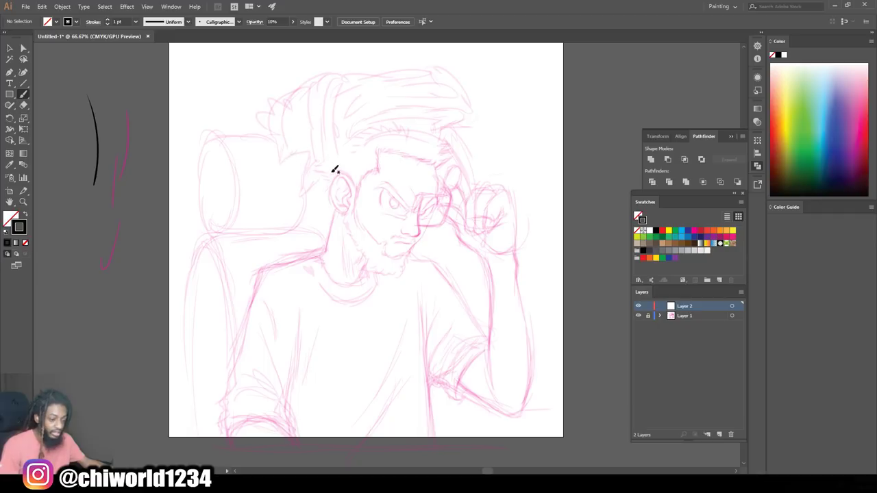
{"action": "scroll", "coordinate": [412, 200], "scroll_direction": "up", "scroll_amount": 8}
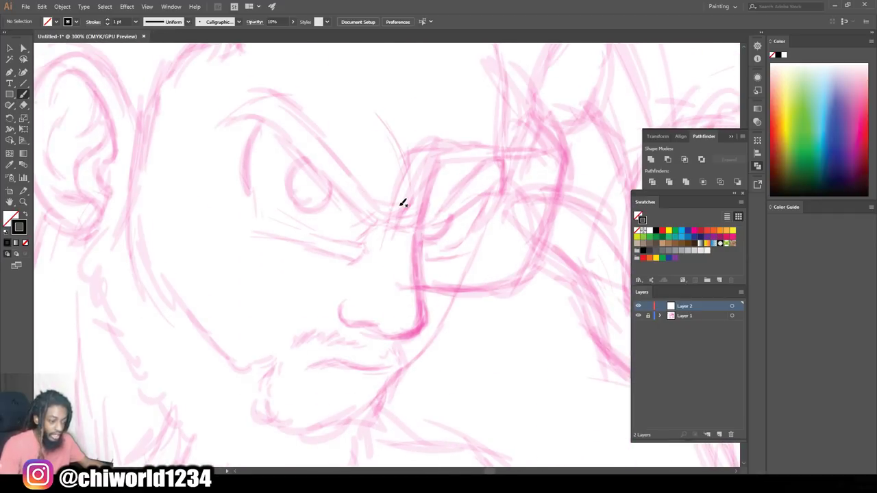
{"action": "left_click", "coordinate": [135, 21]}
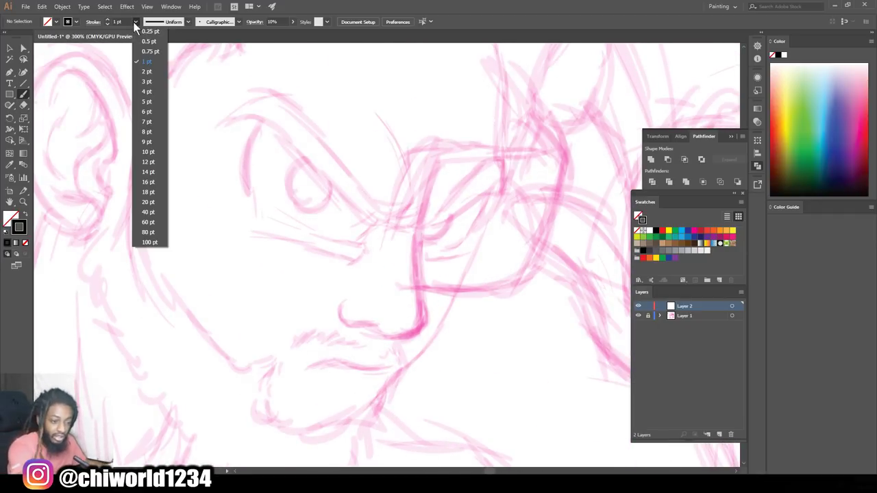
{"action": "left_click", "coordinate": [145, 50]}
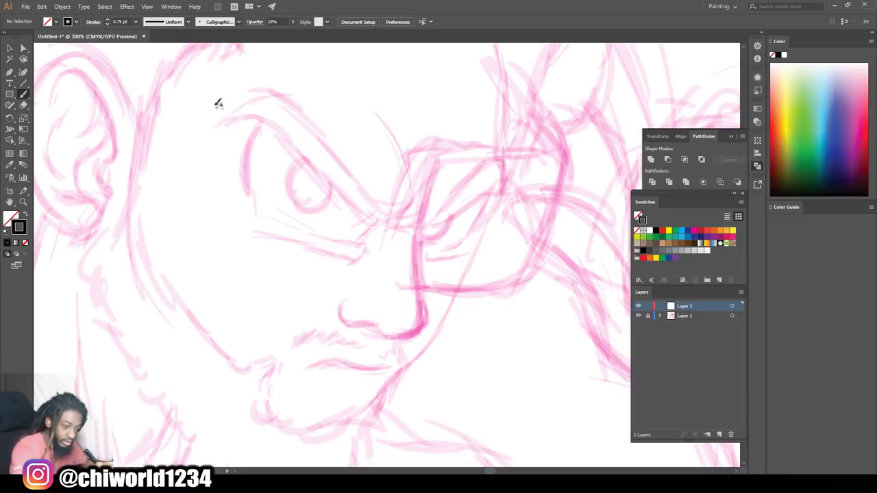
{"action": "mouse_move", "coordinate": [231, 118]}
{"action": "left_mouse_down"}
{"action": "mouse_move", "coordinate": [285, 126]}
{"action": "mouse_move", "coordinate": [364, 210]}
{"action": "mouse_move", "coordinate": [384, 221]}
{"action": "mouse_move", "coordinate": [414, 202]}
{"action": "left_mouse_up"}
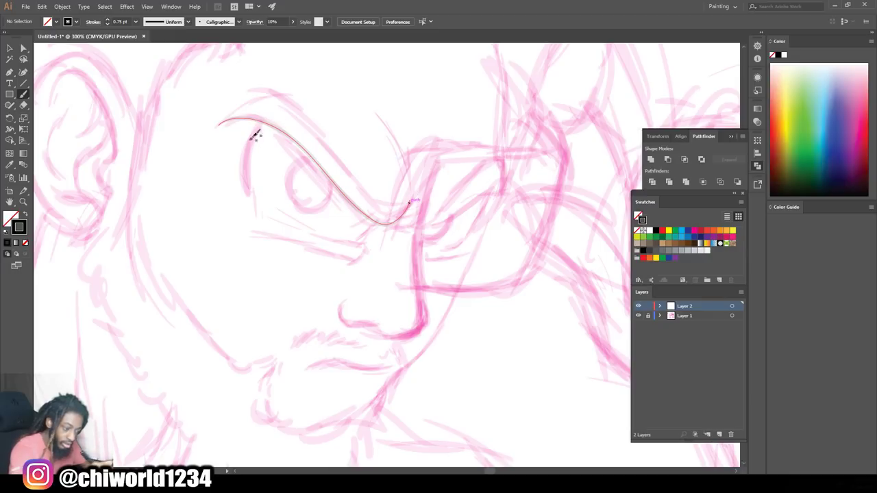
{"action": "key", "text": "ctrl+z"}
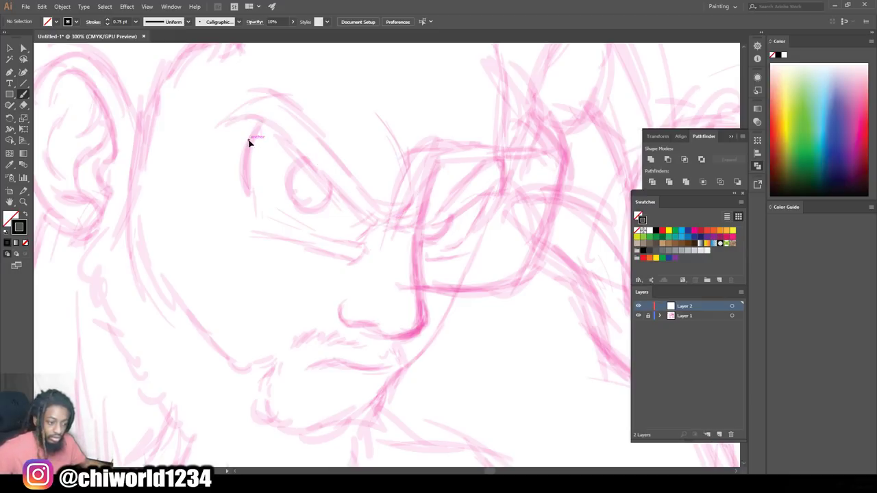
{"action": "left_click_drag", "start_coordinate": [237, 223], "coordinate": [156, 160]}
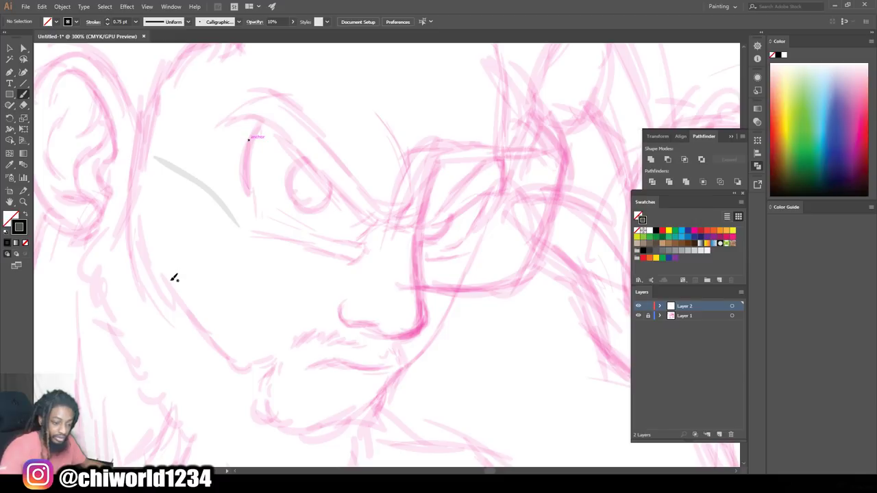
{"action": "key", "text": "ctrl+z"}
{"action": "key", "text": "]"}
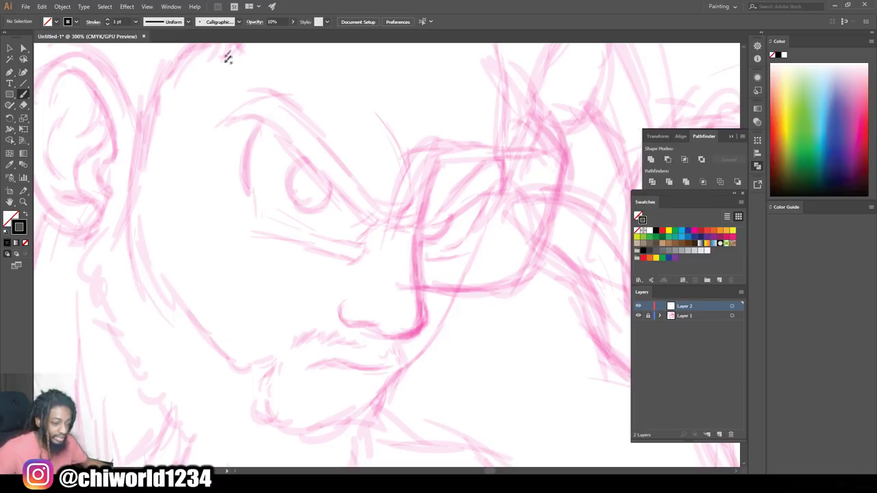
- Set the brush opacity to 100% and ink the lower and upper edges of the near eyebrow
{"action": "left_click", "coordinate": [293, 22]}
{"action": "left_click_drag", "start_coordinate": [283, 33], "coordinate": [290, 33]}
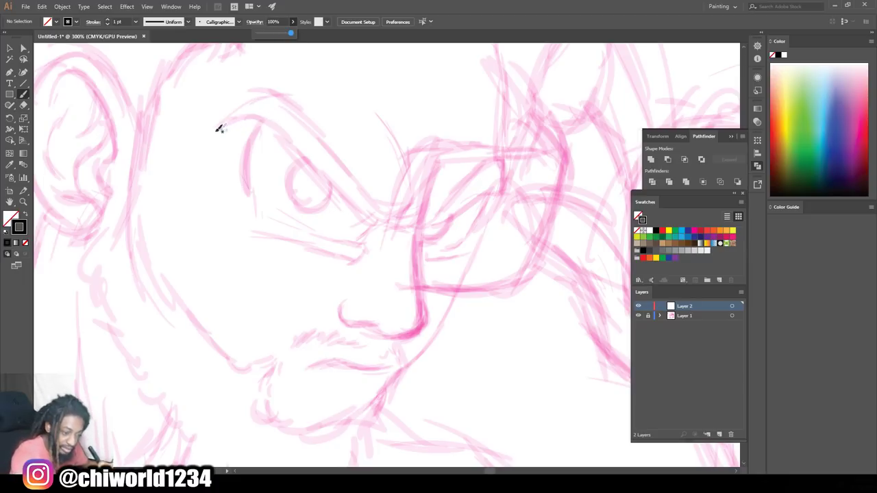
{"action": "mouse_move", "coordinate": [213, 130]}
{"action": "left_mouse_down"}
{"action": "mouse_move", "coordinate": [267, 127]}
{"action": "mouse_move", "coordinate": [370, 213]}
{"action": "mouse_move", "coordinate": [397, 225]}
{"action": "mouse_move", "coordinate": [414, 199]}
{"action": "left_mouse_up"}
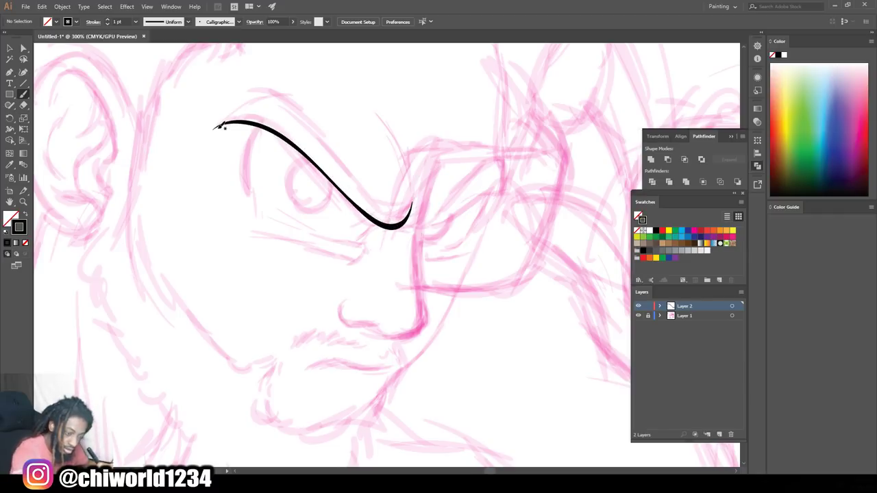
{"action": "mouse_move", "coordinate": [230, 115]}
{"action": "left_mouse_down"}
{"action": "mouse_move", "coordinate": [259, 102]}
{"action": "mouse_move", "coordinate": [288, 103]}
{"action": "mouse_move", "coordinate": [374, 198]}
{"action": "mouse_move", "coordinate": [401, 214]}
{"action": "mouse_move", "coordinate": [415, 197]}
{"action": "left_mouse_up"}
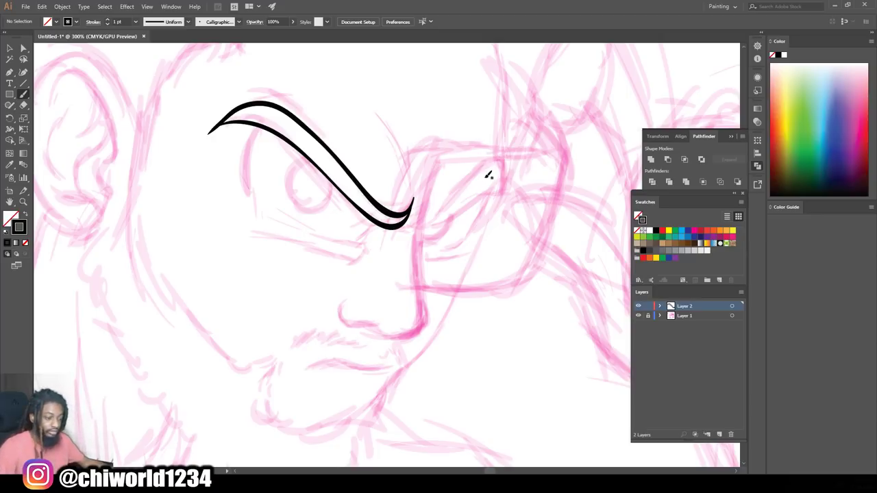
- Fill the inside of the near eyebrow with solid black strokes, undoing the first fill stroke
{"action": "key", "text": "ctrl+minus"}
{"action": "key", "text": "ctrl+minus"}
{"action": "key", "text": "ctrl+minus"}
{"action": "key", "text": "ctrl+plus"}
{"action": "key", "text": "ctrl+plus"}
{"action": "key", "text": "ctrl+plus"}
{"action": "key", "text": "ctrl+plus"}
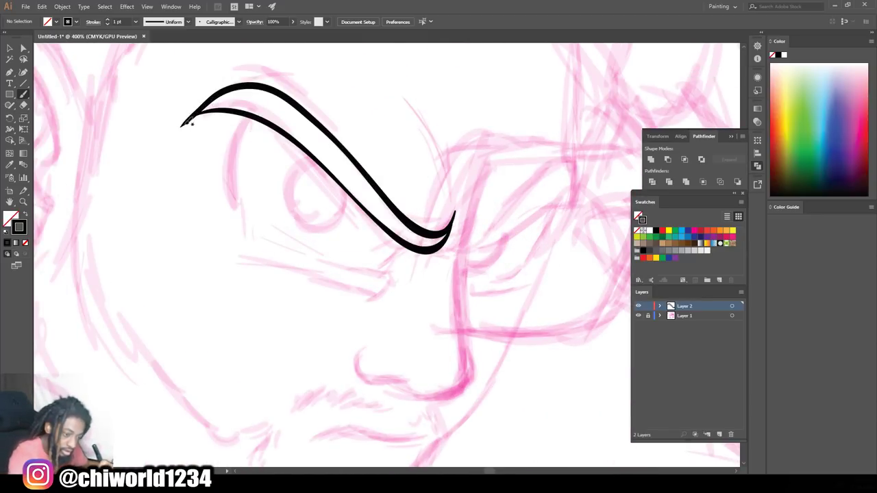
{"action": "left_click_drag", "start_coordinate": [205, 108], "coordinate": [238, 101]}
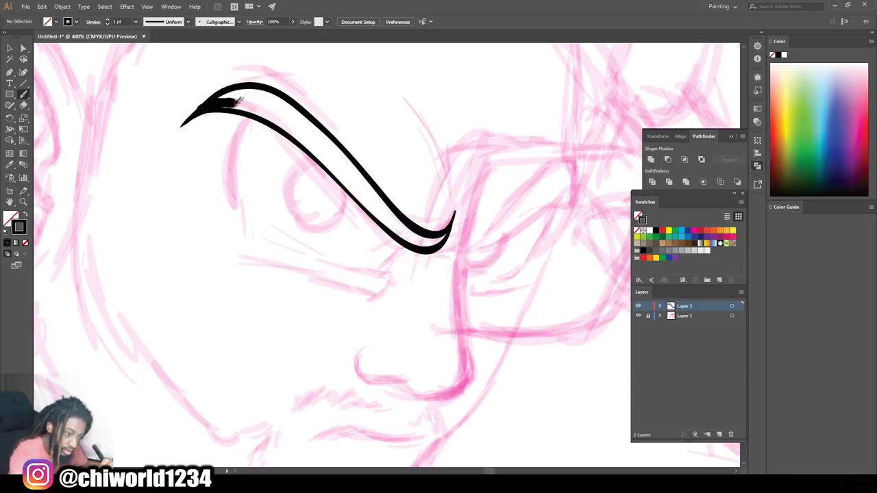
{"action": "key", "text": "ctrl+z"}
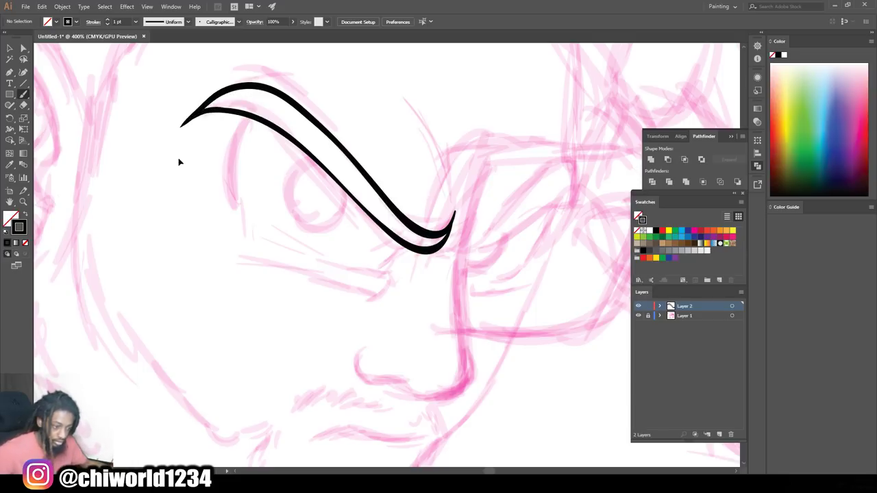
{"action": "mouse_move", "coordinate": [223, 101]}
{"action": "left_mouse_down"}
{"action": "mouse_move", "coordinate": [298, 127]}
{"action": "mouse_move", "coordinate": [365, 184]}
{"action": "left_mouse_up"}
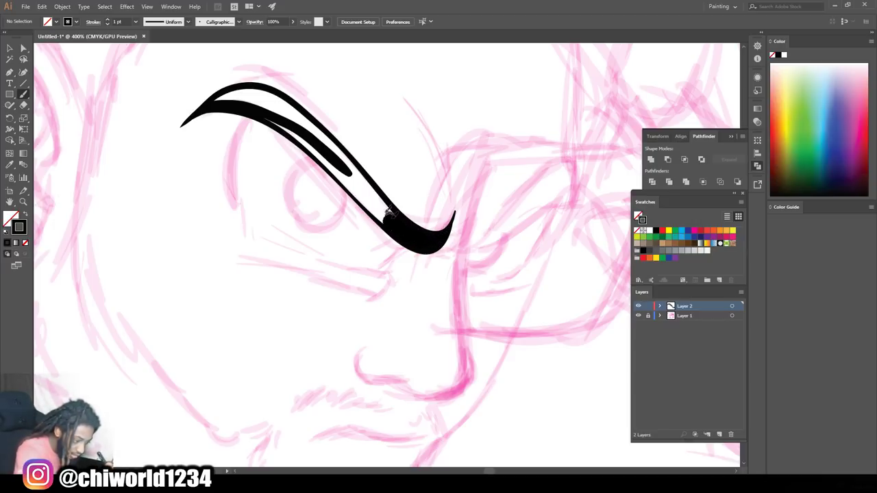
{"action": "left_click_drag", "start_coordinate": [388, 215], "coordinate": [331, 160]}
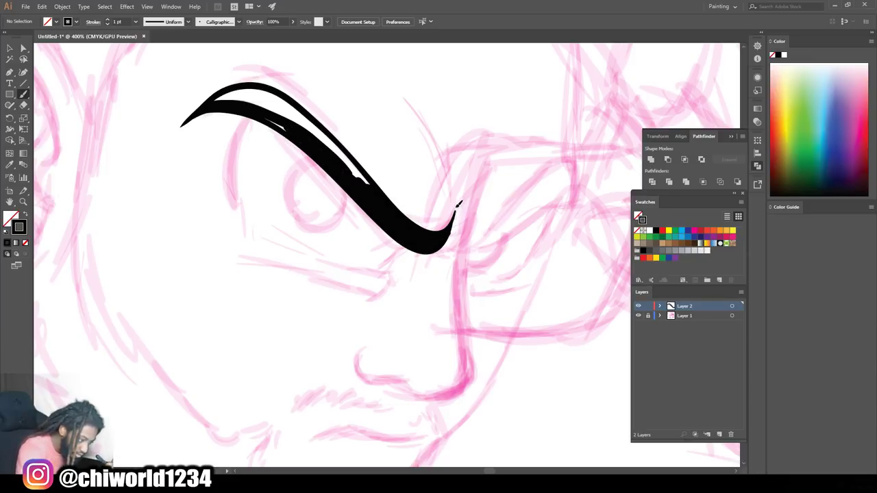
{"action": "mouse_move", "coordinate": [356, 171]}
{"action": "left_mouse_down"}
{"action": "mouse_move", "coordinate": [242, 94]}
{"action": "mouse_move", "coordinate": [216, 95]}
{"action": "left_mouse_up"}
{"action": "mouse_move", "coordinate": [348, 180]}
{"action": "left_mouse_down"}
{"action": "mouse_move", "coordinate": [301, 219]}
{"action": "mouse_move", "coordinate": [317, 162]}
{"action": "mouse_move", "coordinate": [328, 204]}
{"action": "mouse_move", "coordinate": [331, 188]}
{"action": "mouse_move", "coordinate": [318, 171]}
{"action": "left_mouse_up"}
- Set the stroke weight to 0.75 pt and ink the near eye's outer edge and solid black pupil
{"action": "key", "text": "ctrl+minus"}
{"action": "key", "text": "ctrl+minus"}
{"action": "key", "text": "ctrl+plus"}
{"action": "left_click", "coordinate": [136, 22]}
{"action": "left_click", "coordinate": [147, 53]}
{"action": "mouse_move", "coordinate": [284, 242]}
{"action": "left_mouse_down"}
{"action": "mouse_move", "coordinate": [274, 180]}
{"action": "mouse_move", "coordinate": [283, 239]}
{"action": "left_mouse_up"}
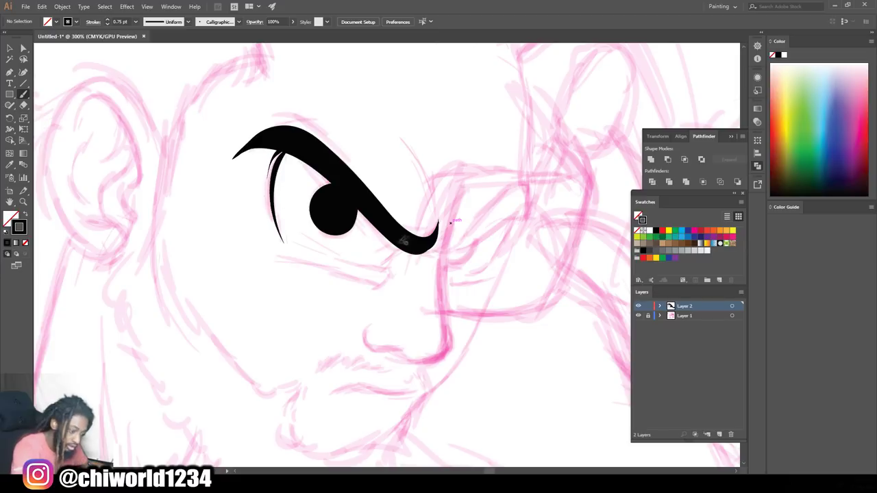
- Ink the near eye's lower lid and inner corner with the crease beneath it, undoing the first lid stroke
{"action": "left_click_drag", "start_coordinate": [369, 260], "coordinate": [303, 244]}
{"action": "key", "text": "ctrl+minus"}
{"action": "key", "text": "ctrl+minus"}
{"action": "key", "text": "ctrl+plus"}
{"action": "key", "text": "ctrl+plus"}
{"action": "key", "text": "ctrl+plus"}
{"action": "key", "text": "ctrl+z"}
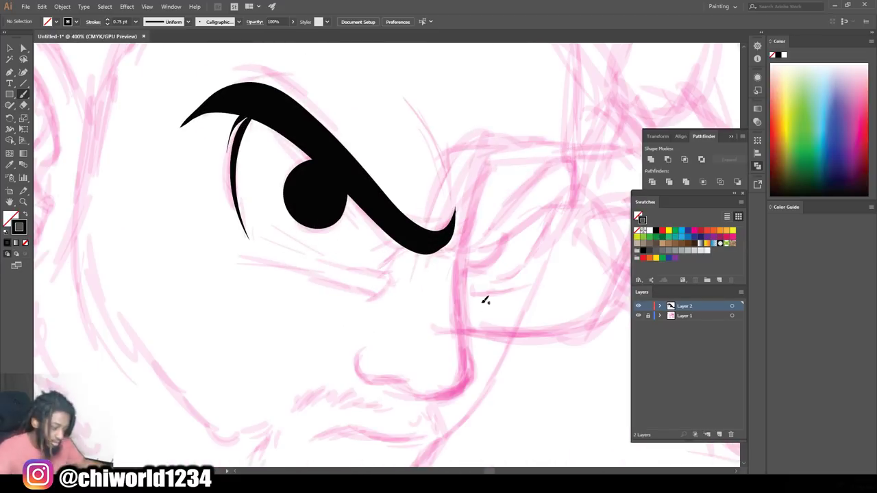
{"action": "left_click_drag", "start_coordinate": [376, 268], "coordinate": [296, 248]}
{"action": "mouse_move", "coordinate": [392, 272]}
{"action": "left_mouse_down"}
{"action": "mouse_move", "coordinate": [285, 253]}
{"action": "mouse_move", "coordinate": [216, 255]}
{"action": "left_mouse_up"}
- Ink the nose's bridge, tip and nostril, and add the mouth line with a short lower-lip stroke
{"action": "key", "text": "ctrl+minus"}
{"action": "key", "text": "ctrl+minus"}
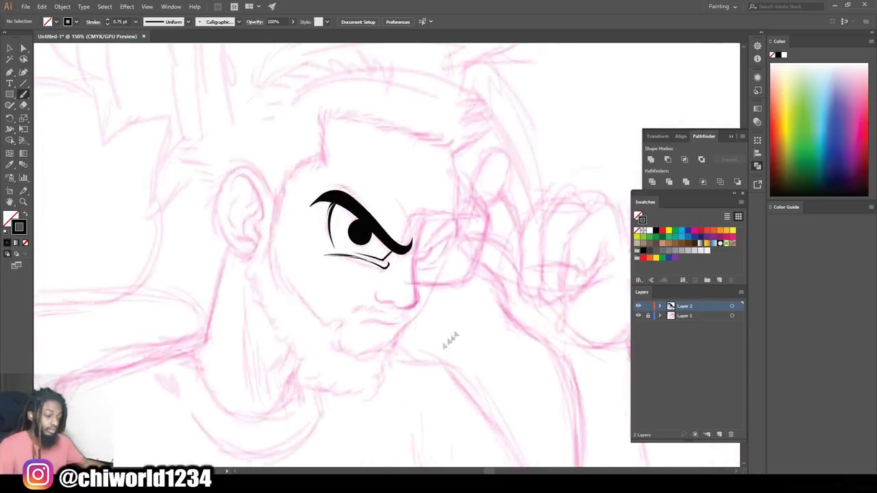
{"action": "scroll", "coordinate": [423, 353], "scroll_direction": "right", "scroll_amount": 1}
{"action": "key", "text": "ctrl+plus"}
{"action": "scroll", "coordinate": [461, 266], "scroll_direction": "down", "scroll_amount": 1}
{"action": "mouse_move", "coordinate": [399, 225]}
{"action": "left_mouse_down"}
{"action": "mouse_move", "coordinate": [406, 329]}
{"action": "mouse_move", "coordinate": [368, 341]}
{"action": "mouse_move", "coordinate": [341, 327]}
{"action": "left_mouse_up"}
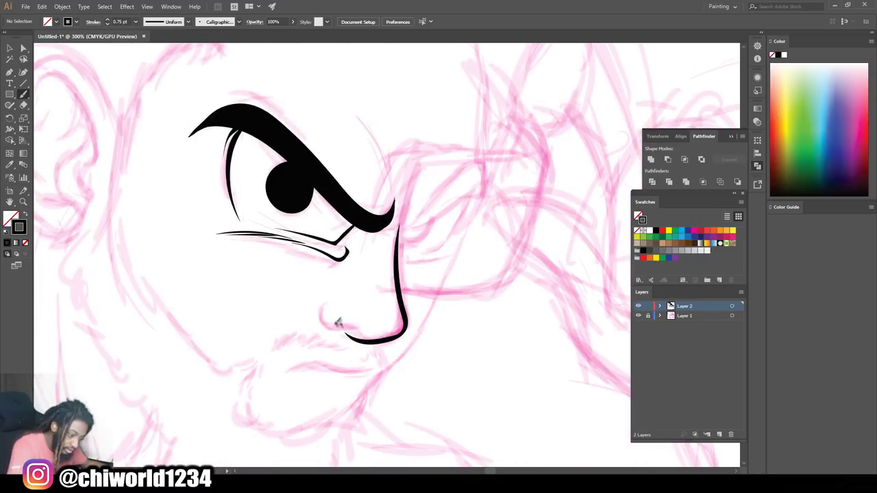
{"action": "mouse_move", "coordinate": [333, 289]}
{"action": "left_mouse_down"}
{"action": "mouse_move", "coordinate": [328, 293]}
{"action": "mouse_move", "coordinate": [415, 298]}
{"action": "left_mouse_up"}
{"action": "scroll", "coordinate": [446, 307], "scroll_direction": "down", "scroll_amount": 3}
{"action": "scroll", "coordinate": [422, 319], "scroll_direction": "up", "scroll_amount": 3}
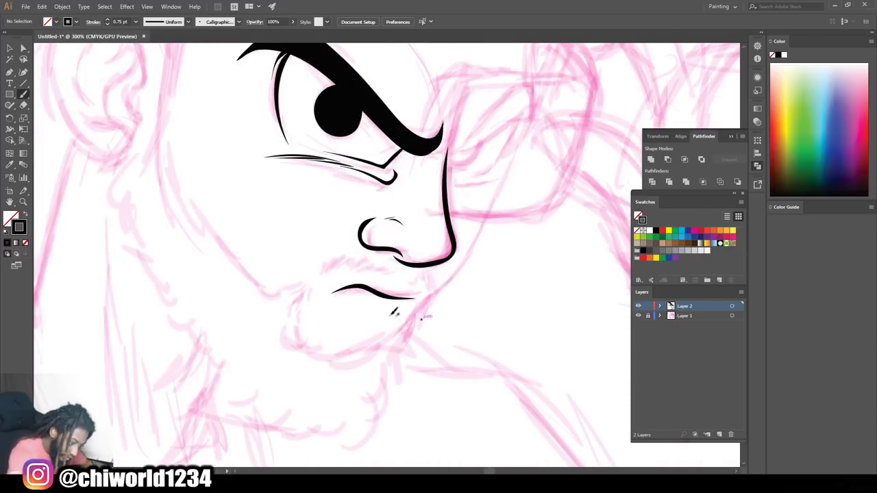
{"action": "scroll", "coordinate": [471, 319], "scroll_direction": "down", "scroll_amount": 3}
{"action": "scroll", "coordinate": [481, 194], "scroll_direction": "up", "scroll_amount": 3}
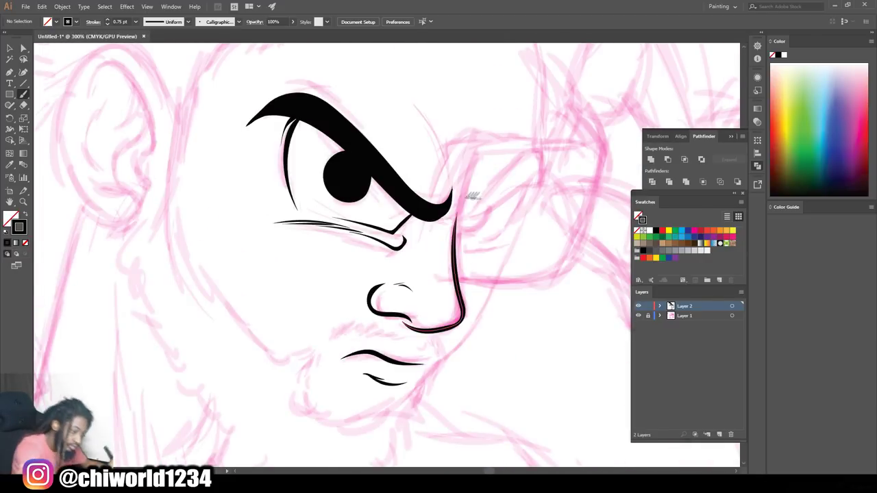
- Ink the far eyeglass lens frame, with a doubled top rim curving up at its outer corner
{"action": "mouse_move", "coordinate": [463, 220]}
{"action": "left_mouse_down"}
{"action": "mouse_move", "coordinate": [489, 149]}
{"action": "mouse_move", "coordinate": [604, 144]}
{"action": "mouse_move", "coordinate": [597, 115]}
{"action": "left_mouse_up"}
{"action": "mouse_move", "coordinate": [488, 173]}
{"action": "left_mouse_down"}
{"action": "mouse_move", "coordinate": [477, 139]}
{"action": "mouse_move", "coordinate": [464, 192]}
{"action": "mouse_move", "coordinate": [475, 140]}
{"action": "mouse_move", "coordinate": [573, 138]}
{"action": "mouse_move", "coordinate": [584, 111]}
{"action": "left_mouse_up"}
{"action": "mouse_move", "coordinate": [455, 277]}
{"action": "left_mouse_down"}
{"action": "mouse_move", "coordinate": [491, 282]}
{"action": "mouse_move", "coordinate": [575, 235]}
{"action": "mouse_move", "coordinate": [606, 151]}
{"action": "mouse_move", "coordinate": [608, 125]}
{"action": "left_mouse_up"}
- Ink the far eyebrow, pupil, eye edge and under-eye crease inside the lens, plus frown strokes beside the near eyebrow
{"action": "scroll", "coordinate": [567, 260], "scroll_direction": "down", "scroll_amount": 3}
{"action": "scroll", "coordinate": [547, 241], "scroll_direction": "up", "scroll_amount": 3}
{"action": "scroll", "coordinate": [545, 241], "scroll_direction": "up", "scroll_amount": 1}
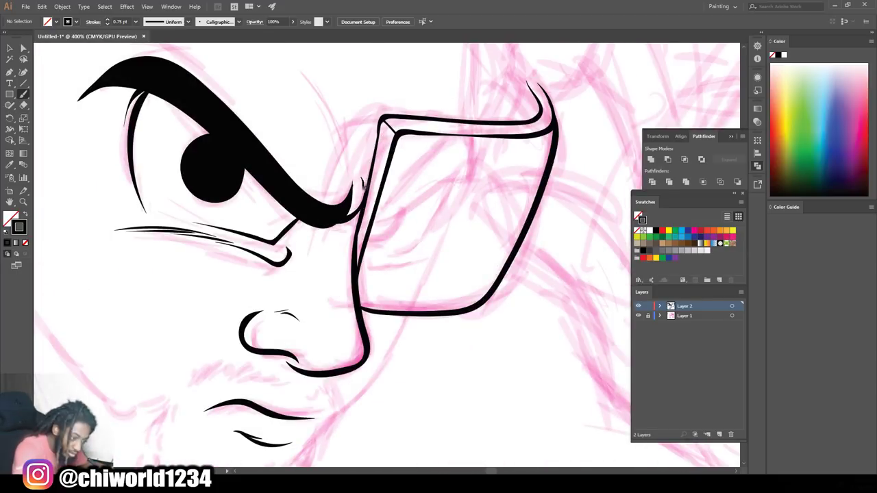
{"action": "mouse_move", "coordinate": [373, 220]}
{"action": "left_mouse_down"}
{"action": "mouse_move", "coordinate": [471, 169]}
{"action": "mouse_move", "coordinate": [470, 156]}
{"action": "mouse_move", "coordinate": [420, 163]}
{"action": "mouse_move", "coordinate": [378, 216]}
{"action": "mouse_move", "coordinate": [438, 175]}
{"action": "mouse_move", "coordinate": [461, 146]}
{"action": "mouse_move", "coordinate": [418, 172]}
{"action": "left_mouse_up"}
{"action": "left_click_drag", "start_coordinate": [369, 235], "coordinate": [389, 218]}
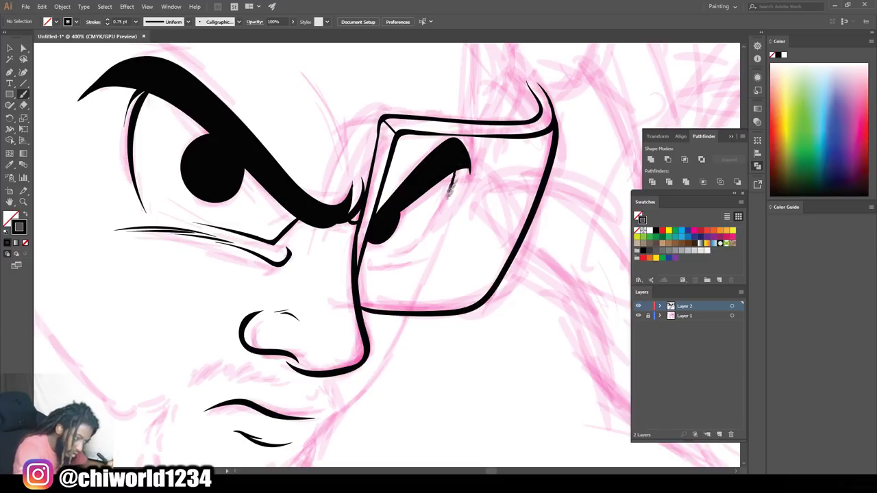
{"action": "left_click_drag", "start_coordinate": [453, 187], "coordinate": [432, 234]}
{"action": "left_click_drag", "start_coordinate": [438, 245], "coordinate": [383, 255]}
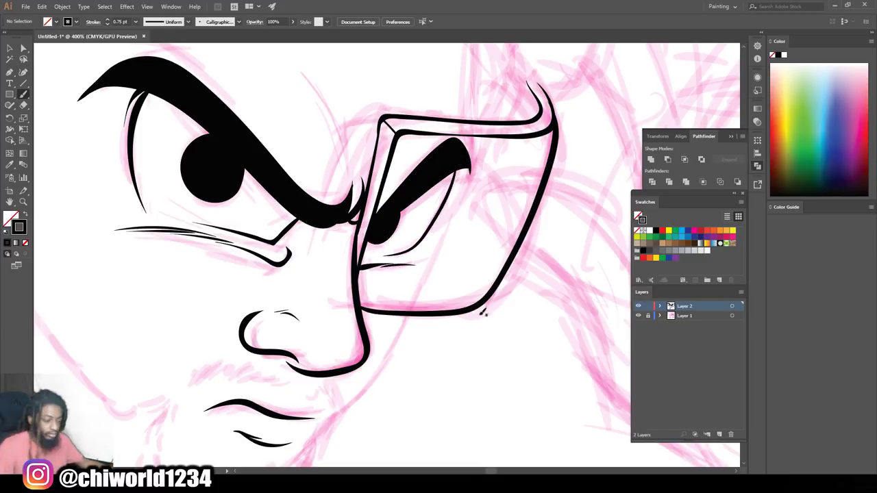
- Ink the moustache above the mouth with short hair strokes on both sides of the upper lip
{"action": "scroll", "coordinate": [479, 312], "scroll_direction": "down", "scroll_amount": 3}
{"action": "scroll", "coordinate": [442, 301], "scroll_direction": "up", "scroll_amount": 2}
{"action": "left_click_drag", "start_coordinate": [410, 229], "coordinate": [390, 220]}
{"action": "left_click_drag", "start_coordinate": [398, 230], "coordinate": [356, 219]}
{"action": "left_click_drag", "start_coordinate": [363, 231], "coordinate": [346, 220]}
{"action": "left_click_drag", "start_coordinate": [440, 237], "coordinate": [437, 263]}
{"action": "left_click_drag", "start_coordinate": [426, 229], "coordinate": [432, 253]}
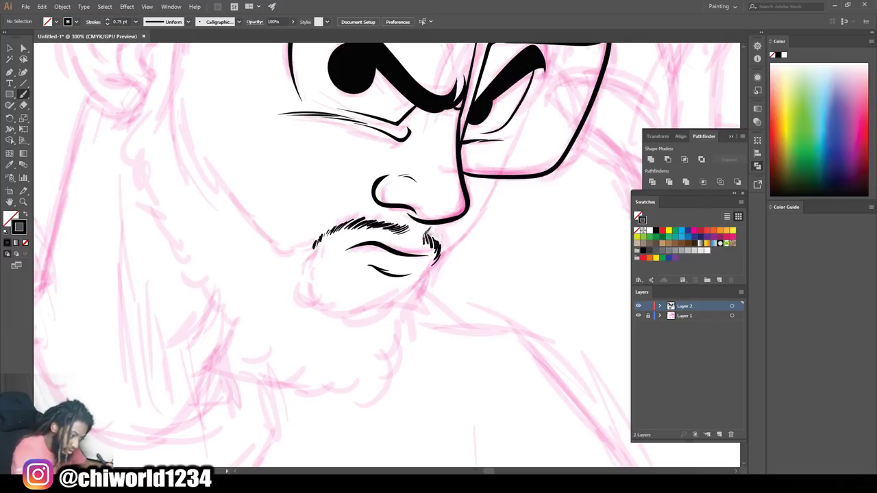
- Ink the far contour of the face from the chin up through the lens to the forehead
{"action": "scroll", "coordinate": [514, 281], "scroll_direction": "down", "scroll_amount": 1}
{"action": "scroll", "coordinate": [479, 245], "scroll_direction": "up", "scroll_amount": 1}
{"action": "mouse_move", "coordinate": [413, 312]}
{"action": "left_mouse_down"}
{"action": "mouse_move", "coordinate": [479, 209]}
{"action": "mouse_move", "coordinate": [506, 144]}
{"action": "mouse_move", "coordinate": [490, 56]}
{"action": "left_mouse_up"}
{"action": "scroll", "coordinate": [253, 179], "scroll_direction": "up", "scroll_amount": 2}
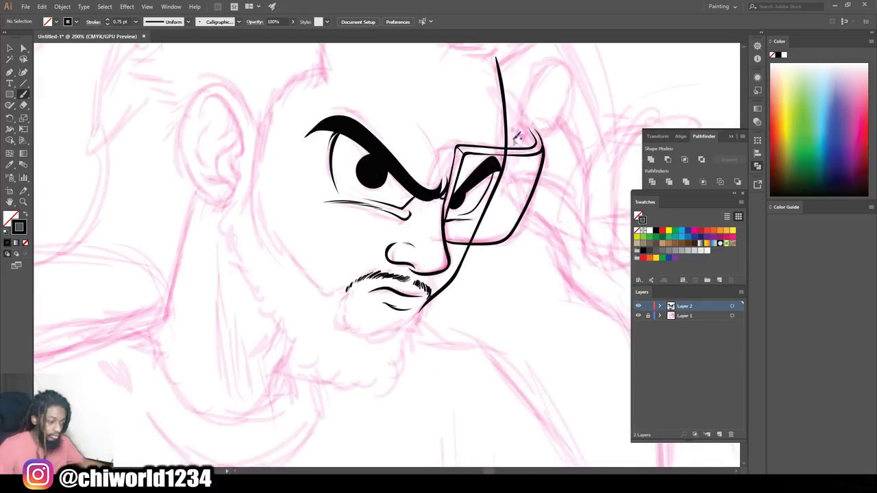
- Ink the near ear's outer outline, lobe and inner folds
{"action": "mouse_move", "coordinate": [253, 182]}
{"action": "left_mouse_down"}
{"action": "mouse_move", "coordinate": [191, 144]}
{"action": "mouse_move", "coordinate": [180, 213]}
{"action": "mouse_move", "coordinate": [235, 257]}
{"action": "left_mouse_up"}
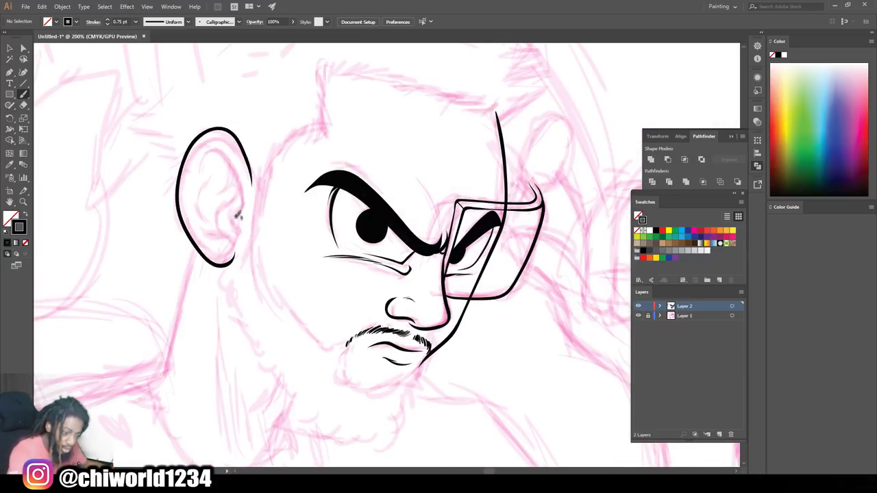
{"action": "mouse_move", "coordinate": [236, 211]}
{"action": "left_mouse_down"}
{"action": "mouse_move", "coordinate": [236, 150]}
{"action": "mouse_move", "coordinate": [199, 161]}
{"action": "left_mouse_up"}
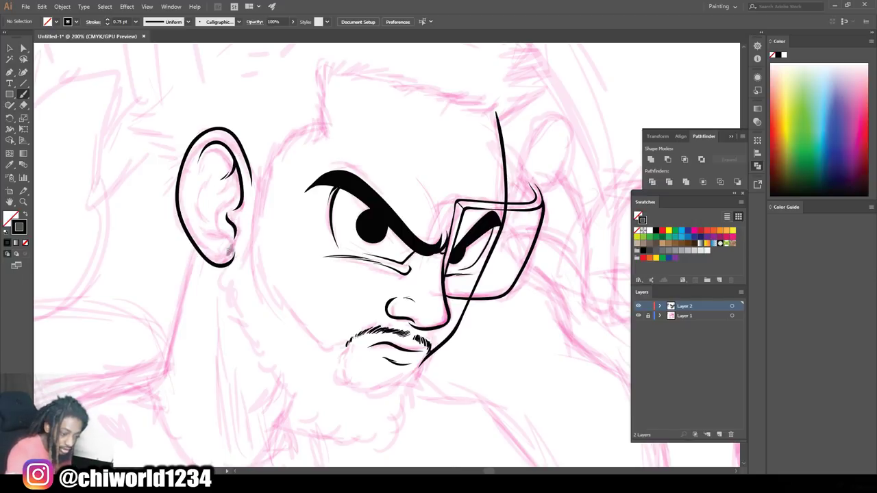
{"action": "left_click_drag", "start_coordinate": [213, 236], "coordinate": [194, 222]}
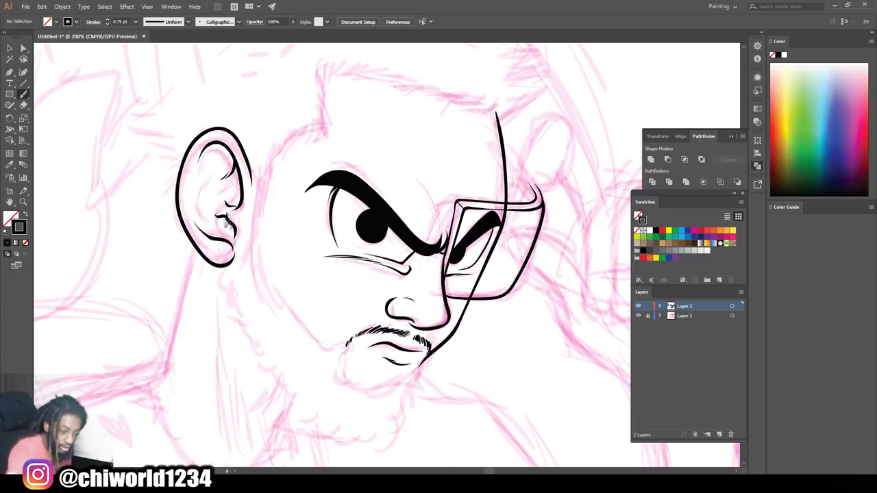
{"action": "mouse_move", "coordinate": [210, 226]}
{"action": "left_mouse_down"}
{"action": "mouse_move", "coordinate": [198, 185]}
{"action": "mouse_move", "coordinate": [211, 157]}
{"action": "left_mouse_up"}
- Ink the back-of-neck line from beneath the ear down to the shoulder
{"action": "key", "text": "ctrl+minus"}
{"action": "key", "text": "ctrl+minus"}
{"action": "scroll", "coordinate": [450, 282], "scroll_direction": "down", "scroll_amount": 2}
{"action": "key", "text": "ctrl+plus"}
{"action": "key", "text": "ctrl+plus"}
{"action": "scroll", "coordinate": [446, 272], "scroll_direction": "down", "scroll_amount": 1}
{"action": "left_click_drag", "start_coordinate": [153, 301], "coordinate": [191, 163]}
- Set the stroke to 4 pt and paint the solid black beard along the jaw, with the sideburn rising to the temple
{"action": "key", "text": "ctrl+minus"}
{"action": "key", "text": "ctrl+minus"}
{"action": "key", "text": "ctrl+minus"}
{"action": "key", "text": "ctrl+plus"}
{"action": "key", "text": "ctrl+plus"}
{"action": "key", "text": "ctrl+plus"}
{"action": "scroll", "coordinate": [419, 221], "scroll_direction": "up", "scroll_amount": 2}
{"action": "scroll", "coordinate": [419, 221], "scroll_direction": "down", "scroll_amount": 1}
{"action": "left_click", "coordinate": [136, 22]}
{"action": "left_click", "coordinate": [147, 93]}
{"action": "mouse_move", "coordinate": [441, 313]}
{"action": "left_mouse_down"}
{"action": "mouse_move", "coordinate": [401, 353]}
{"action": "mouse_move", "coordinate": [344, 330]}
{"action": "mouse_move", "coordinate": [366, 299]}
{"action": "mouse_move", "coordinate": [312, 305]}
{"action": "mouse_move", "coordinate": [273, 239]}
{"action": "mouse_move", "coordinate": [270, 161]}
{"action": "mouse_move", "coordinate": [298, 90]}
{"action": "mouse_move", "coordinate": [336, 76]}
{"action": "left_mouse_up"}
{"action": "scroll", "coordinate": [335, 75], "scroll_direction": "down", "scroll_amount": 1}
{"action": "mouse_move", "coordinate": [273, 72]}
{"action": "left_mouse_down"}
{"action": "mouse_move", "coordinate": [239, 243]}
{"action": "mouse_move", "coordinate": [363, 350]}
{"action": "mouse_move", "coordinate": [415, 316]}
{"action": "mouse_move", "coordinate": [342, 325]}
{"action": "mouse_move", "coordinate": [316, 301]}
{"action": "mouse_move", "coordinate": [335, 284]}
{"action": "mouse_move", "coordinate": [260, 214]}
{"action": "mouse_move", "coordinate": [266, 160]}
{"action": "left_mouse_up"}
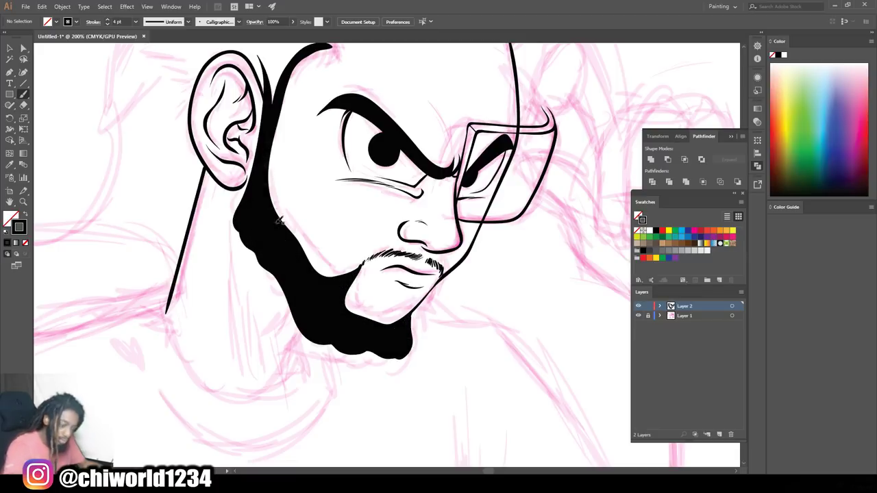
- Set the stroke to 1 pt and ink the beard's small bumpy edge around the far side of the chin and jaw
{"action": "key", "text": "ctrl+minus"}
{"action": "key", "text": "ctrl+minus"}
{"action": "key", "text": "ctrl+minus"}
{"action": "scroll", "coordinate": [500, 290], "scroll_direction": "down", "scroll_amount": 1}
{"action": "key", "text": "ctrl+equal"}
{"action": "key", "text": "ctrl+equal"}
{"action": "key", "text": "ctrl+equal"}
{"action": "left_click", "coordinate": [135, 22]}
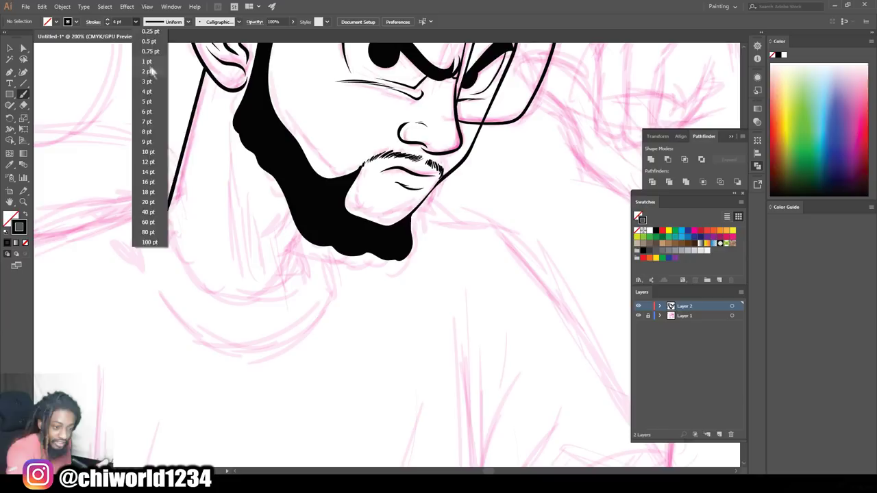
{"action": "left_click", "coordinate": [145, 60]}
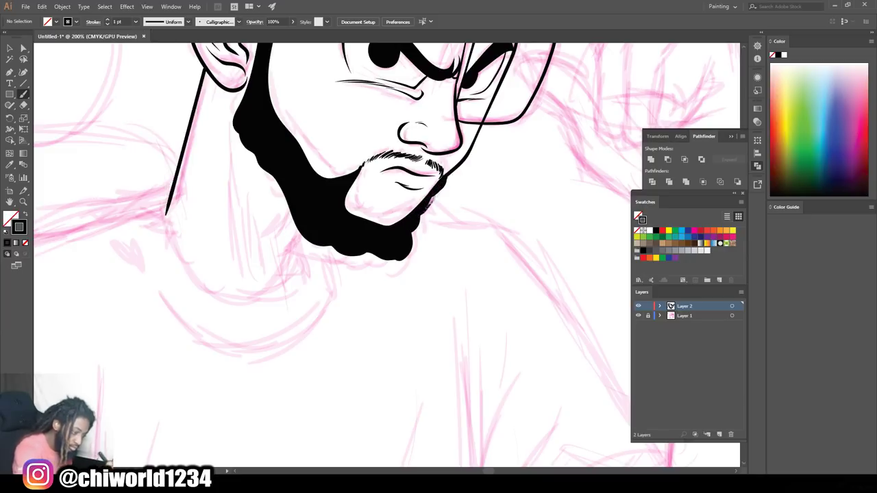
{"action": "mouse_move", "coordinate": [410, 252]}
{"action": "left_mouse_down"}
{"action": "mouse_move", "coordinate": [357, 256]}
{"action": "mouse_move", "coordinate": [294, 236]}
{"action": "mouse_move", "coordinate": [288, 178]}
{"action": "mouse_move", "coordinate": [243, 126]}
{"action": "mouse_move", "coordinate": [257, 98]}
{"action": "left_mouse_up"}
- Set the stroke to 3 pt and build up the beard's solid black mass
{"action": "left_click", "coordinate": [135, 22]}
{"action": "left_click", "coordinate": [146, 79]}
{"action": "key", "text": "ctrl+minus"}
{"action": "key", "text": "ctrl+minus"}
{"action": "key", "text": "ctrl+minus"}
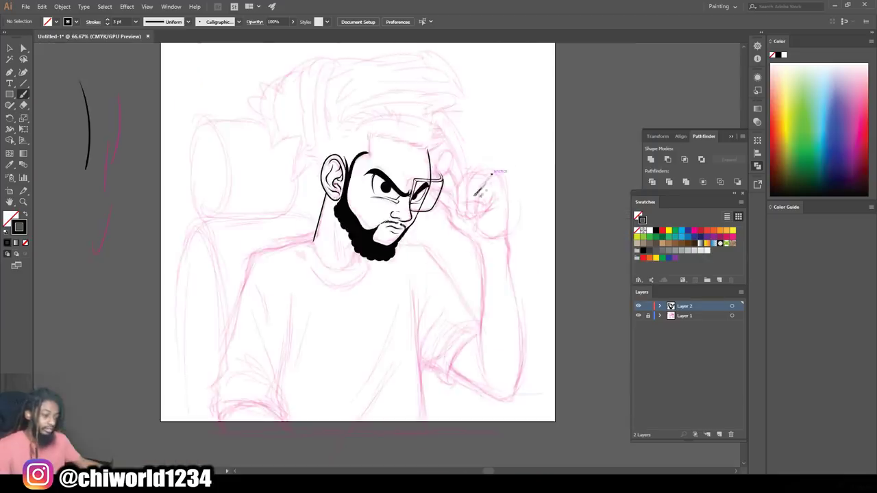
{"action": "key", "text": "ctrl+equal"}
{"action": "key", "text": "ctrl+equal"}
{"action": "key", "text": "ctrl+equal"}
{"action": "scroll", "coordinate": [356, 317], "scroll_direction": "up", "scroll_amount": 2}
{"action": "mouse_move", "coordinate": [308, 303]}
{"action": "left_mouse_down"}
{"action": "mouse_move", "coordinate": [345, 345]}
{"action": "mouse_move", "coordinate": [362, 327]}
{"action": "mouse_move", "coordinate": [376, 337]}
{"action": "mouse_move", "coordinate": [457, 231]}
{"action": "left_mouse_up"}
{"action": "key", "text": "ctrl+0"}
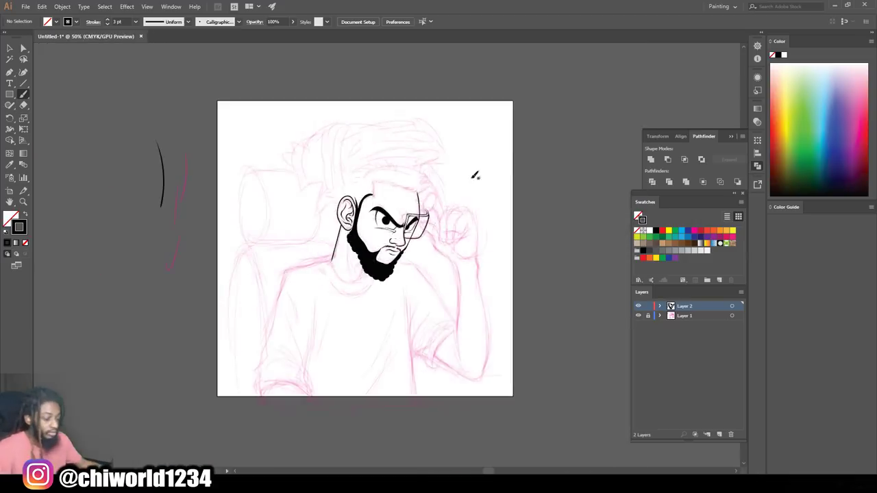
- Set the stroke to 1 pt and ink the temple hairline with short, spiky hair strokes above the sideburn
{"action": "key", "text": "ctrl+equal"}
{"action": "key", "text": "ctrl+equal"}
{"action": "key", "text": "ctrl+equal"}
{"action": "left_click", "coordinate": [135, 21]}
{"action": "left_click", "coordinate": [147, 63]}
{"action": "key", "text": "ctrl+equal"}
{"action": "key", "text": "ctrl+equal"}
{"action": "mouse_move", "coordinate": [241, 213]}
{"action": "left_mouse_down"}
{"action": "mouse_move", "coordinate": [268, 162]}
{"action": "mouse_move", "coordinate": [270, 170]}
{"action": "mouse_move", "coordinate": [301, 152]}
{"action": "mouse_move", "coordinate": [310, 158]}
{"action": "mouse_move", "coordinate": [317, 143]}
{"action": "mouse_move", "coordinate": [316, 79]}
{"action": "left_mouse_up"}
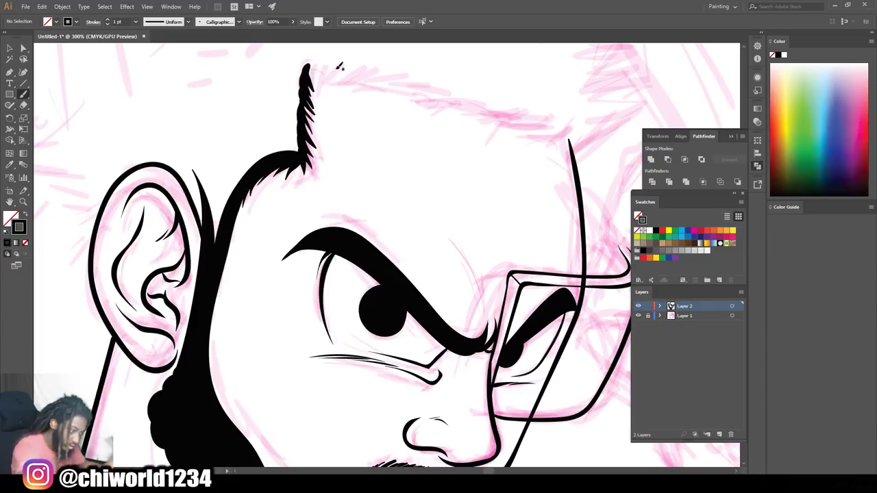
- Ink the front hairline across the forehead from the far corner to the temple, plus the frown crease above the brows
{"action": "left_click_drag", "start_coordinate": [570, 131], "coordinate": [546, 122]}
{"action": "left_click_drag", "start_coordinate": [489, 115], "coordinate": [465, 107]}
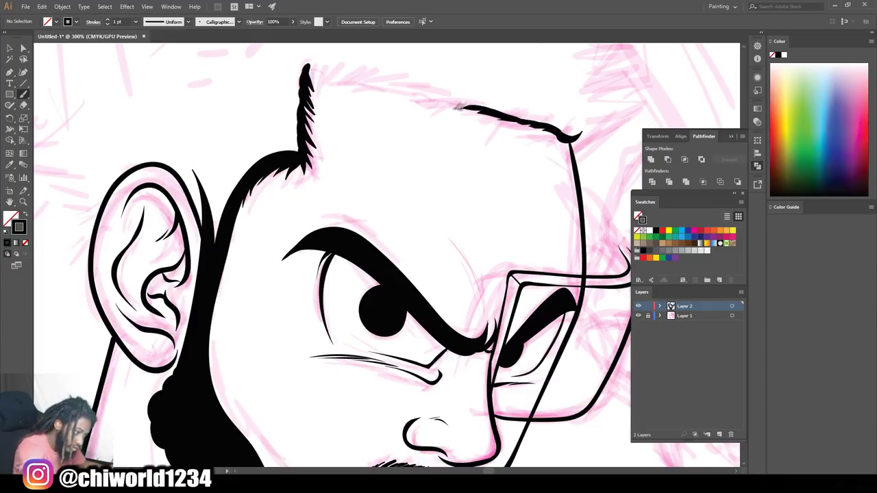
{"action": "mouse_move", "coordinate": [416, 90]}
{"action": "left_mouse_down"}
{"action": "mouse_move", "coordinate": [340, 71]}
{"action": "mouse_move", "coordinate": [295, 72]}
{"action": "left_mouse_up"}
{"action": "key", "text": "ctrl+minus"}
{"action": "key", "text": "ctrl+minus"}
{"action": "key", "text": "ctrl+minus"}
{"action": "key", "text": "ctrl+minus"}
{"action": "mouse_move", "coordinate": [519, 261]}
{"action": "left_mouse_down"}
{"action": "mouse_move", "coordinate": [514, 164]}
{"action": "mouse_move", "coordinate": [427, 220]}
{"action": "mouse_move", "coordinate": [368, 155]}
{"action": "left_mouse_up"}
{"action": "key", "text": "ctrl+equal"}
{"action": "key", "text": "ctrl+equal"}
{"action": "key", "text": "ctrl+equal"}
{"action": "key", "text": "ctrl+equal"}
- Ink the neck's tendon strokes and the curved base of the neck beneath the beard
{"action": "key", "text": "ctrl+minus"}
{"action": "key", "text": "ctrl+minus"}
{"action": "key", "text": "ctrl+minus"}
{"action": "key", "text": "ctrl+equal"}
{"action": "key", "text": "ctrl+equal"}
{"action": "mouse_move", "coordinate": [309, 352]}
{"action": "left_mouse_down"}
{"action": "mouse_move", "coordinate": [354, 323]}
{"action": "mouse_move", "coordinate": [339, 219]}
{"action": "left_mouse_up"}
{"action": "left_click_drag", "start_coordinate": [323, 278], "coordinate": [332, 335]}
{"action": "mouse_move", "coordinate": [411, 303]}
{"action": "left_mouse_down"}
{"action": "mouse_move", "coordinate": [276, 281]}
{"action": "mouse_move", "coordinate": [280, 212]}
{"action": "left_mouse_up"}
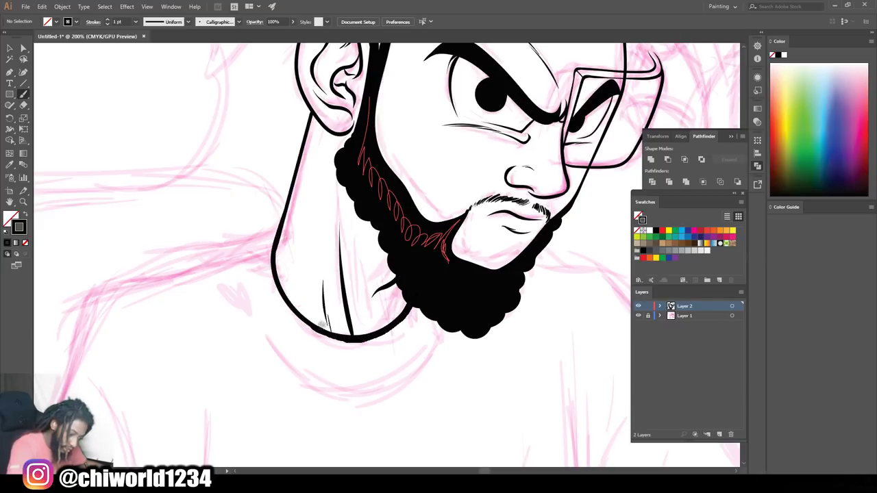
- With a 4 pt stroke, fill bumpy black hair from the temple to above the ear and a thick band along the forehead hairline
{"action": "scroll", "coordinate": [491, 265], "scroll_direction": "down", "scroll_amount": 4}
{"action": "scroll", "coordinate": [491, 266], "scroll_direction": "up", "scroll_amount": 3}
{"action": "scroll", "coordinate": [490, 266], "scroll_direction": "down", "scroll_amount": 2}
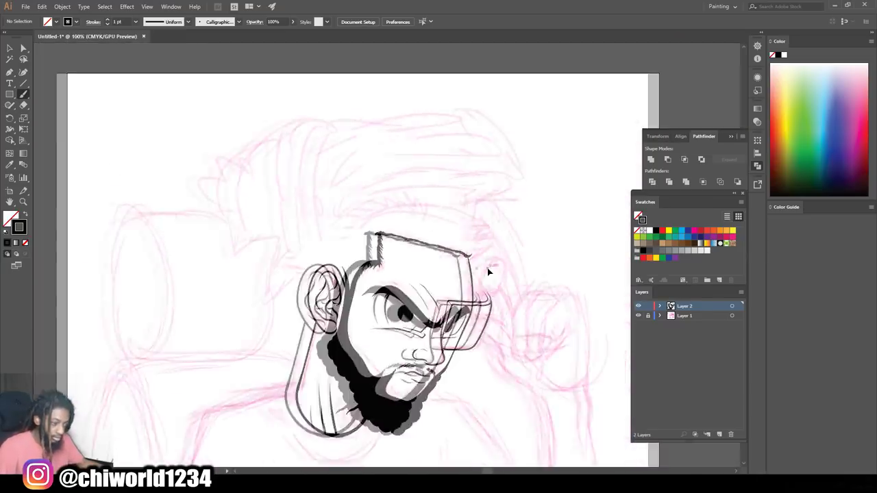
{"action": "scroll", "coordinate": [489, 269], "scroll_direction": "up", "scroll_amount": 2}
{"action": "left_click", "coordinate": [136, 21]}
{"action": "left_click", "coordinate": [147, 104]}
{"action": "left_click_drag", "start_coordinate": [305, 319], "coordinate": [299, 336]}
{"action": "left_click_drag", "start_coordinate": [309, 303], "coordinate": [296, 339]}
{"action": "mouse_move", "coordinate": [304, 299]}
{"action": "left_mouse_down"}
{"action": "mouse_move", "coordinate": [292, 317]}
{"action": "mouse_move", "coordinate": [272, 297]}
{"action": "mouse_move", "coordinate": [307, 295]}
{"action": "left_mouse_up"}
{"action": "mouse_move", "coordinate": [303, 308]}
{"action": "left_mouse_down"}
{"action": "mouse_move", "coordinate": [332, 291]}
{"action": "mouse_move", "coordinate": [331, 247]}
{"action": "left_mouse_up"}
{"action": "left_click_drag", "start_coordinate": [333, 241], "coordinate": [301, 302]}
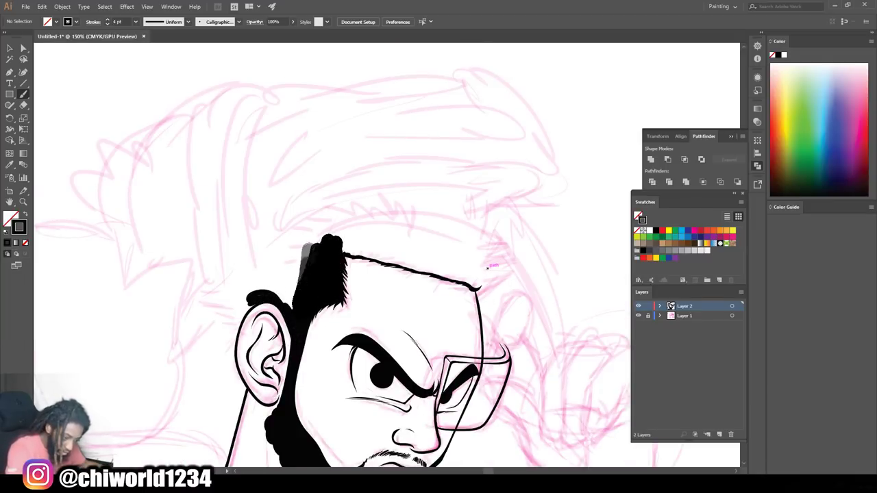
{"action": "left_click_drag", "start_coordinate": [299, 246], "coordinate": [274, 302]}
{"action": "left_click_drag", "start_coordinate": [281, 256], "coordinate": [253, 299]}
{"action": "mouse_move", "coordinate": [334, 250]}
{"action": "left_mouse_down"}
{"action": "mouse_move", "coordinate": [461, 274]}
{"action": "mouse_move", "coordinate": [442, 270]}
{"action": "left_mouse_up"}
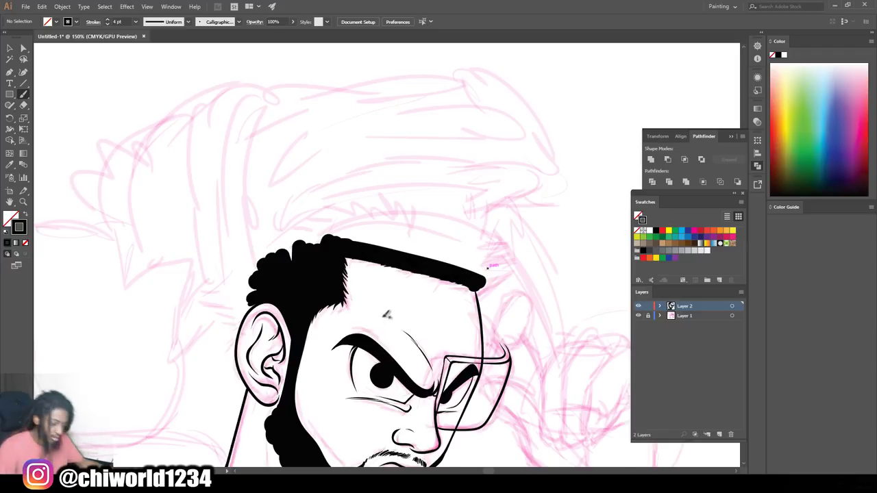
- Set the stroke to 9 pt and paint the solid black front locks sweeping forward above the forehead
{"action": "scroll", "coordinate": [387, 315], "scroll_direction": "down", "scroll_amount": 1}
{"action": "left_click", "coordinate": [136, 21]}
{"action": "left_click", "coordinate": [148, 144]}
{"action": "mouse_move", "coordinate": [348, 266]}
{"action": "left_mouse_down"}
{"action": "mouse_move", "coordinate": [432, 278]}
{"action": "mouse_move", "coordinate": [486, 220]}
{"action": "mouse_move", "coordinate": [385, 238]}
{"action": "mouse_move", "coordinate": [436, 190]}
{"action": "mouse_move", "coordinate": [476, 192]}
{"action": "left_mouse_up"}
{"action": "left_click_drag", "start_coordinate": [476, 192], "coordinate": [387, 228]}
{"action": "scroll", "coordinate": [389, 240], "scroll_direction": "down", "scroll_amount": 1}
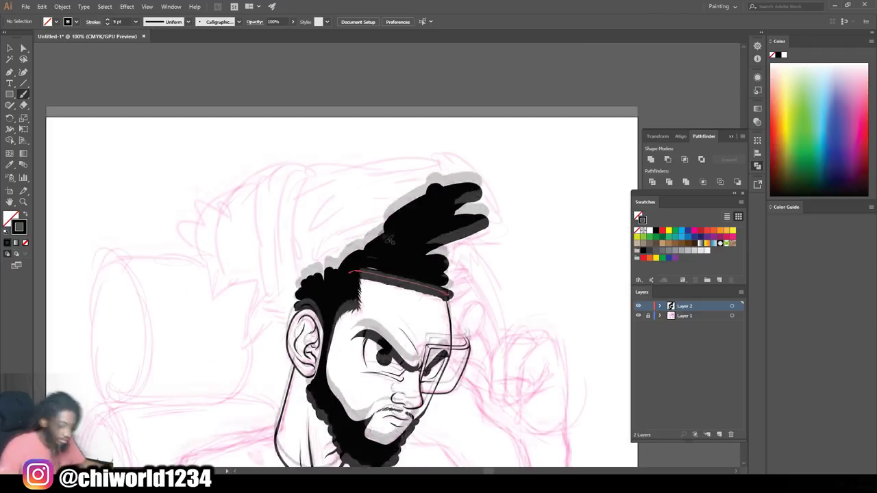
- Fill the rest of the swept-up hair in solid black and outline a loose lock hanging behind the ear
{"action": "scroll", "coordinate": [328, 332], "scroll_direction": "up", "scroll_amount": 1}
{"action": "mouse_move", "coordinate": [278, 316]}
{"action": "left_mouse_down"}
{"action": "mouse_move", "coordinate": [271, 322]}
{"action": "mouse_move", "coordinate": [226, 255]}
{"action": "mouse_move", "coordinate": [288, 78]}
{"action": "left_mouse_up"}
{"action": "mouse_move", "coordinate": [298, 115]}
{"action": "left_mouse_down"}
{"action": "mouse_move", "coordinate": [392, 81]}
{"action": "mouse_move", "coordinate": [597, 87]}
{"action": "left_mouse_up"}
{"action": "mouse_move", "coordinate": [398, 104]}
{"action": "left_mouse_down"}
{"action": "mouse_move", "coordinate": [572, 120]}
{"action": "mouse_move", "coordinate": [551, 141]}
{"action": "mouse_move", "coordinate": [464, 121]}
{"action": "mouse_move", "coordinate": [343, 123]}
{"action": "mouse_move", "coordinate": [230, 149]}
{"action": "mouse_move", "coordinate": [384, 206]}
{"action": "mouse_move", "coordinate": [308, 143]}
{"action": "left_mouse_up"}
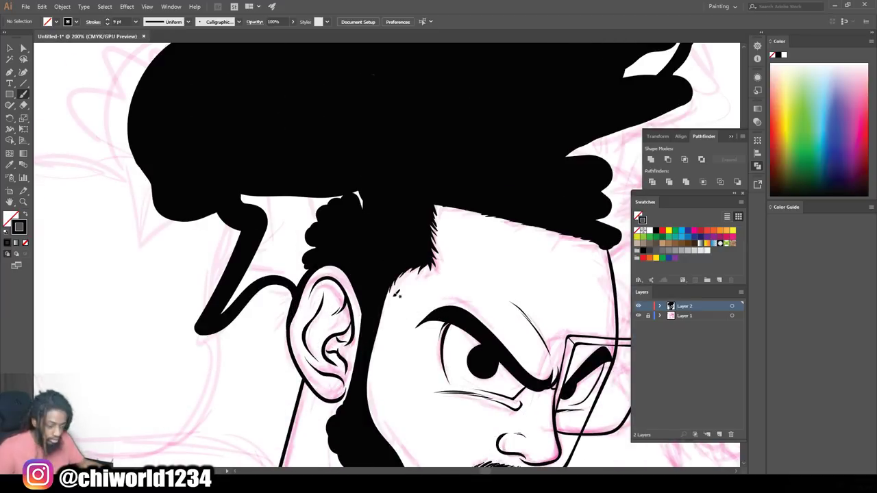
- Undo the last hair stroke, set the stroke to 3 pt and fill the loose lock behind the ear with black
{"action": "key", "text": "ctrl+z"}
{"action": "left_click", "coordinate": [136, 22]}
{"action": "left_click", "coordinate": [146, 63]}
{"action": "left_click", "coordinate": [136, 22]}
{"action": "left_click", "coordinate": [148, 83]}
{"action": "mouse_move", "coordinate": [225, 311]}
{"action": "left_mouse_down"}
{"action": "mouse_move", "coordinate": [296, 276]}
{"action": "mouse_move", "coordinate": [364, 183]}
{"action": "mouse_move", "coordinate": [251, 206]}
{"action": "mouse_move", "coordinate": [243, 197]}
{"action": "left_mouse_up"}
- Set the stroke to 1 pt and ink the raised finger at the glasses' outer corner, including its tip, sides and crease
{"action": "scroll", "coordinate": [393, 291], "scroll_direction": "down", "scroll_amount": 4}
{"action": "scroll", "coordinate": [476, 280], "scroll_direction": "up", "scroll_amount": 3}
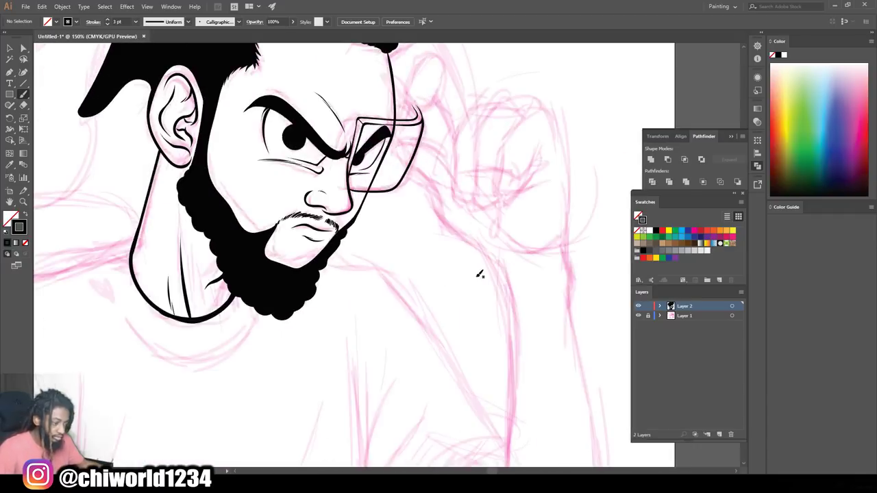
{"action": "scroll", "coordinate": [476, 277], "scroll_direction": "up", "scroll_amount": 2}
{"action": "left_click", "coordinate": [135, 22]}
{"action": "left_click", "coordinate": [145, 66]}
{"action": "left_click_drag", "start_coordinate": [336, 204], "coordinate": [382, 210]}
{"action": "mouse_move", "coordinate": [418, 162]}
{"action": "left_mouse_down"}
{"action": "mouse_move", "coordinate": [346, 209]}
{"action": "mouse_move", "coordinate": [348, 148]}
{"action": "mouse_move", "coordinate": [437, 130]}
{"action": "mouse_move", "coordinate": [463, 226]}
{"action": "left_mouse_up"}
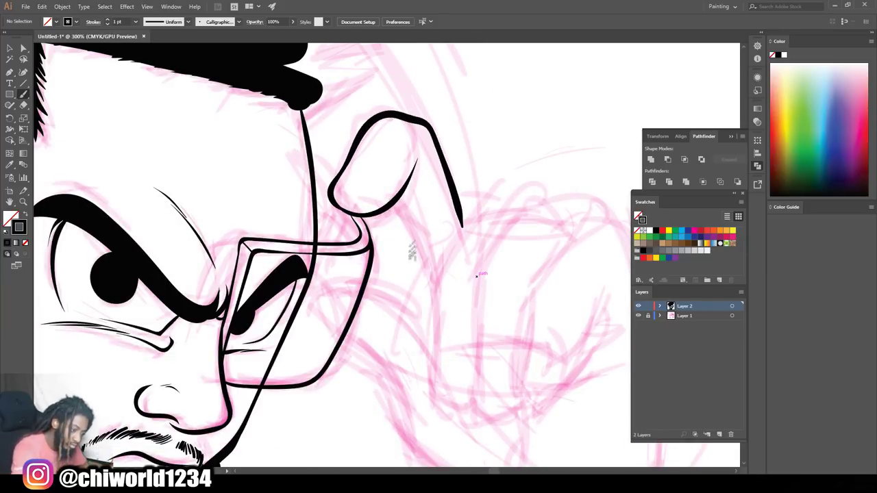
{"action": "left_click_drag", "start_coordinate": [426, 304], "coordinate": [377, 210]}
{"action": "left_click_drag", "start_coordinate": [443, 196], "coordinate": [390, 208]}
- Ink the outlines and rounded knuckles of the three curled fingers beside the glasses
{"action": "scroll", "coordinate": [428, 268], "scroll_direction": "right", "scroll_amount": 2}
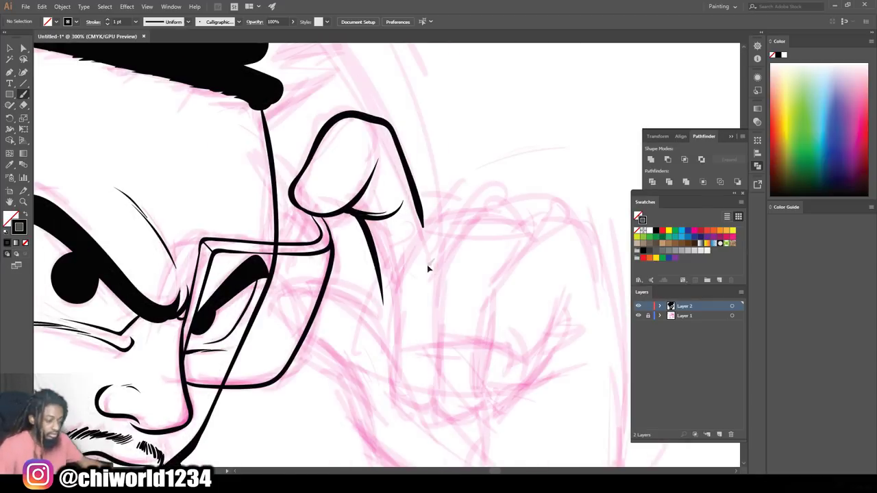
{"action": "left_click_drag", "start_coordinate": [384, 274], "coordinate": [380, 325]}
{"action": "mouse_move", "coordinate": [403, 407]}
{"action": "left_mouse_down"}
{"action": "mouse_move", "coordinate": [422, 232]}
{"action": "mouse_move", "coordinate": [481, 198]}
{"action": "left_mouse_up"}
{"action": "mouse_move", "coordinate": [481, 409]}
{"action": "left_mouse_down"}
{"action": "mouse_move", "coordinate": [434, 321]}
{"action": "mouse_move", "coordinate": [529, 196]}
{"action": "mouse_move", "coordinate": [550, 214]}
{"action": "left_mouse_up"}
{"action": "mouse_move", "coordinate": [513, 404]}
{"action": "left_mouse_down"}
{"action": "mouse_move", "coordinate": [478, 393]}
{"action": "mouse_move", "coordinate": [532, 241]}
{"action": "mouse_move", "coordinate": [601, 253]}
{"action": "left_mouse_up"}
{"action": "key", "text": "ctrl+minus"}
{"action": "key", "text": "ctrl+minus"}
{"action": "key", "text": "ctrl+minus"}
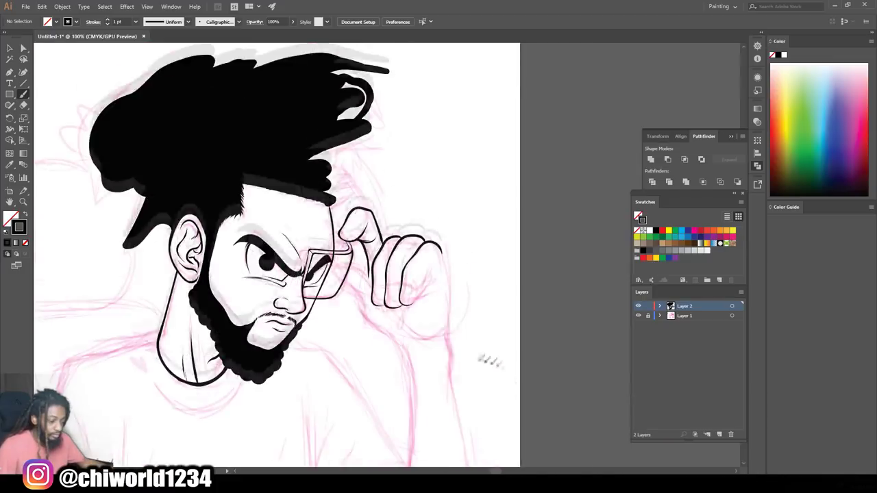
- Connect the raised finger to the curled ones and ink the last finger's inner edge with its diagonal palm crease
{"action": "key", "text": "ctrl+plus"}
{"action": "key", "text": "ctrl+plus"}
{"action": "key", "text": "ctrl+plus"}
{"action": "left_click_drag", "start_coordinate": [341, 297], "coordinate": [289, 233]}
{"action": "mouse_move", "coordinate": [395, 340]}
{"action": "left_mouse_down"}
{"action": "mouse_move", "coordinate": [421, 254]}
{"action": "mouse_move", "coordinate": [486, 204]}
{"action": "left_mouse_up"}
- Undo the first fingernail attempt and ink rounded fingernails on the three curled fingertips
{"action": "scroll", "coordinate": [384, 262], "scroll_direction": "down", "scroll_amount": 2}
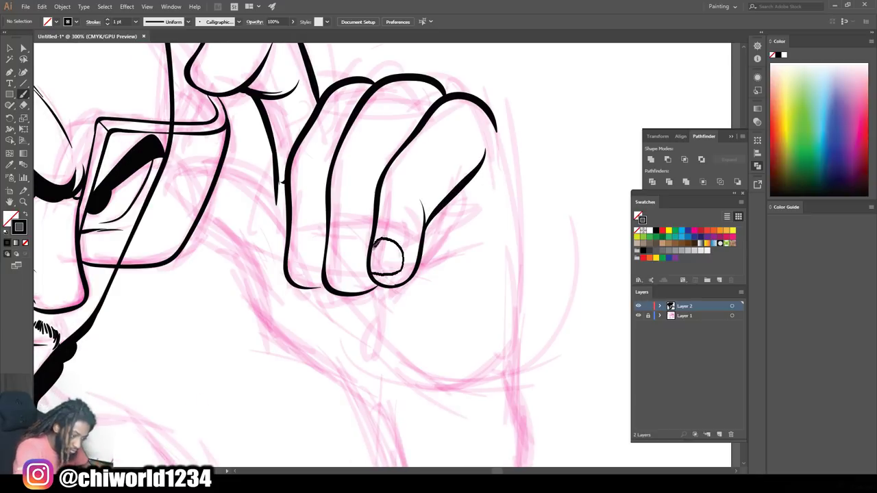
{"action": "key", "text": "ctrl+z"}
{"action": "mouse_move", "coordinate": [331, 276]}
{"action": "left_mouse_down"}
{"action": "mouse_move", "coordinate": [337, 241]}
{"action": "mouse_move", "coordinate": [330, 276]}
{"action": "mouse_move", "coordinate": [325, 263]}
{"action": "left_mouse_up"}
{"action": "key", "text": "ctrl+minus"}
{"action": "key", "text": "ctrl+minus"}
{"action": "key", "text": "ctrl+minus"}
{"action": "key", "text": "ctrl+plus"}
{"action": "key", "text": "ctrl+plus"}
{"action": "key", "text": "ctrl+plus"}
- Select the fingernail strokes and reposition them within the curled fingertips
{"action": "left_click", "coordinate": [9, 50]}
{"action": "left_click_drag", "start_coordinate": [471, 213], "coordinate": [317, 294]}
{"action": "left_click_drag", "start_coordinate": [392, 293], "coordinate": [395, 264]}
{"action": "left_click", "coordinate": [496, 327]}
- Nudge the diagonal palm-crease stroke beside the last curled finger upward and return to the Paintbrush tool
{"action": "key", "text": "ctrl+minus"}
{"action": "key", "text": "ctrl+minus"}
{"action": "key", "text": "ctrl+minus"}
{"action": "key", "text": "ctrl+minus"}
{"action": "key", "text": "ctrl+plus"}
{"action": "key", "text": "ctrl+plus"}
{"action": "key", "text": "ctrl+plus"}
{"action": "key", "text": "ctrl+plus"}
{"action": "key", "text": "ctrl+plus"}
{"action": "left_click", "coordinate": [490, 213]}
{"action": "key", "text": "shift+Up"}
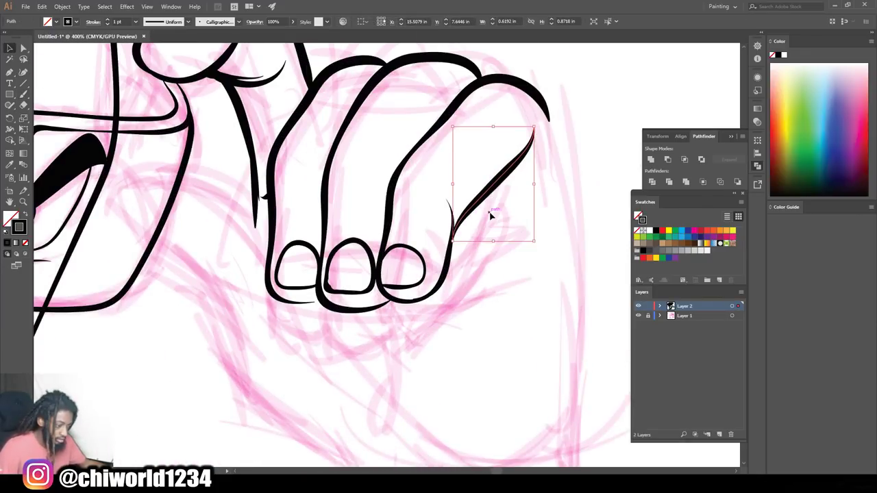
{"action": "left_click", "coordinate": [536, 297]}
{"action": "key", "text": "ctrl+minus"}
{"action": "key", "text": "ctrl+minus"}
{"action": "key", "text": "ctrl+minus"}
{"action": "key", "text": "ctrl+minus"}
{"action": "scroll", "coordinate": [394, 254], "scroll_direction": "up", "scroll_amount": 3}
{"action": "key", "text": "b"}
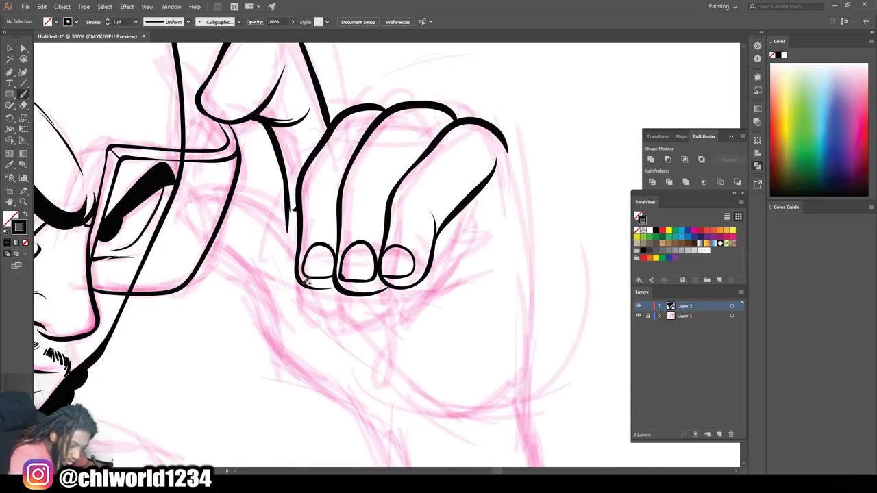
- Ink the palm creases below the last finger, the curved heel-of-palm line and the hand's outer edge down to the wrist
{"action": "left_click_drag", "start_coordinate": [454, 231], "coordinate": [507, 220]}
{"action": "scroll", "coordinate": [512, 327], "scroll_direction": "down", "scroll_amount": 2}
{"action": "mouse_move", "coordinate": [392, 340]}
{"action": "left_mouse_down"}
{"action": "mouse_move", "coordinate": [400, 295]}
{"action": "mouse_move", "coordinate": [483, 232]}
{"action": "left_mouse_up"}
{"action": "left_click_drag", "start_coordinate": [387, 300], "coordinate": [354, 252]}
{"action": "left_click_drag", "start_coordinate": [497, 201], "coordinate": [434, 206]}
{"action": "mouse_move", "coordinate": [521, 363]}
{"action": "left_mouse_down"}
{"action": "mouse_move", "coordinate": [532, 235]}
{"action": "mouse_move", "coordinate": [504, 87]}
{"action": "left_mouse_up"}
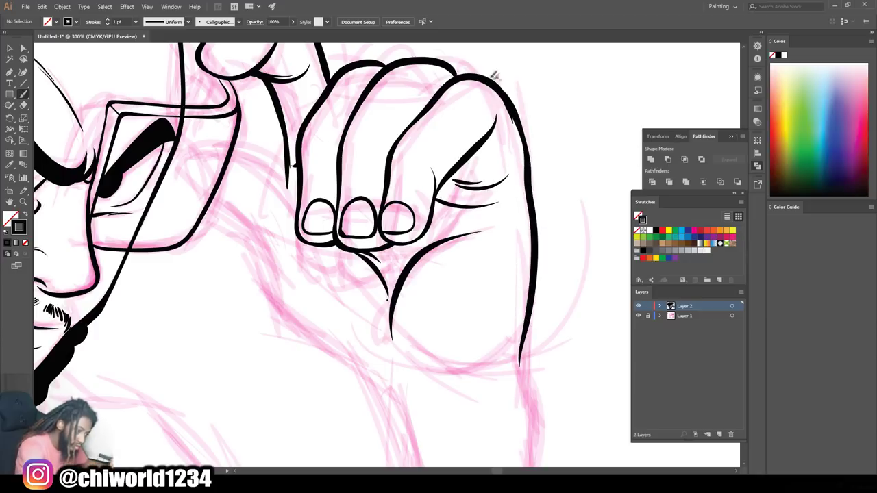
- Ink short knuckle creases on the raised finger and across the joints and tops of the three curled fingers
{"action": "scroll", "coordinate": [583, 186], "scroll_direction": "down", "scroll_amount": 1}
{"action": "scroll", "coordinate": [280, 139], "scroll_direction": "up", "scroll_amount": 1}
{"action": "scroll", "coordinate": [280, 139], "scroll_direction": "up", "scroll_amount": 2}
{"action": "mouse_move", "coordinate": [254, 156]}
{"action": "left_mouse_down"}
{"action": "mouse_move", "coordinate": [294, 160]}
{"action": "mouse_move", "coordinate": [271, 128]}
{"action": "left_mouse_up"}
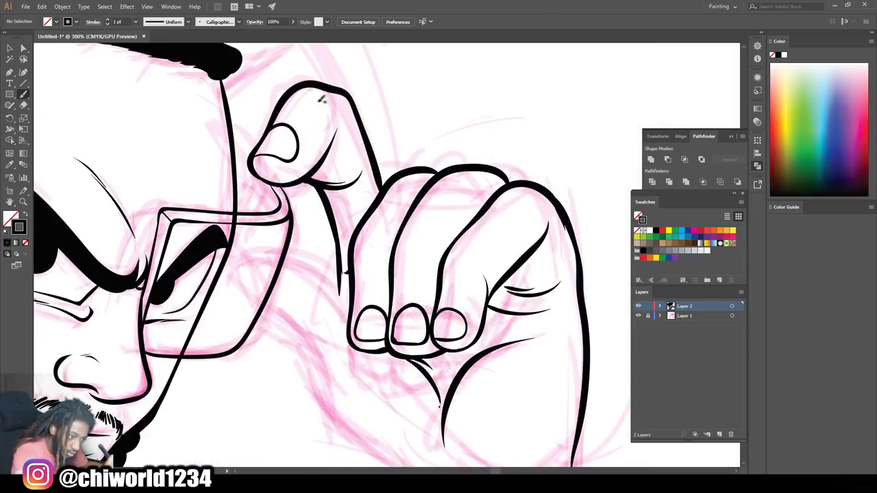
{"action": "left_click_drag", "start_coordinate": [326, 94], "coordinate": [335, 97]}
{"action": "left_click_drag", "start_coordinate": [448, 257], "coordinate": [474, 264]}
{"action": "left_click_drag", "start_coordinate": [433, 245], "coordinate": [399, 254]}
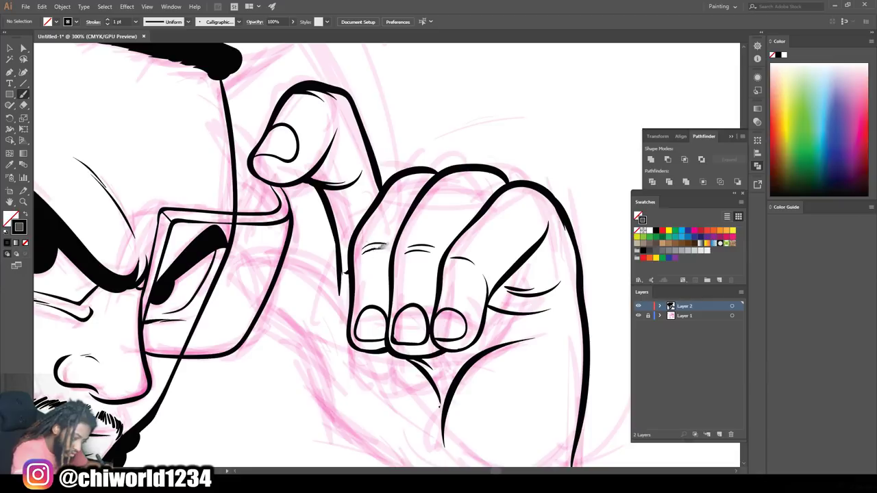
{"action": "left_click_drag", "start_coordinate": [495, 181], "coordinate": [442, 182]}
{"action": "left_click_drag", "start_coordinate": [481, 186], "coordinate": [442, 187]}
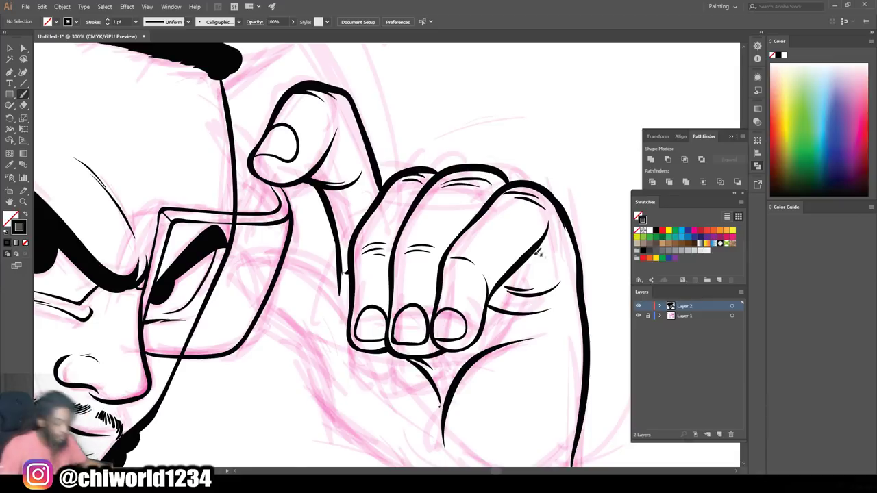
- Ink the hand's lower contour from behind the glasses to the wrist, along with the thumb's upper line
{"action": "scroll", "coordinate": [540, 253], "scroll_direction": "down", "scroll_amount": 3}
{"action": "scroll", "coordinate": [538, 242], "scroll_direction": "up", "scroll_amount": 2}
{"action": "left_click_drag", "start_coordinate": [418, 362], "coordinate": [278, 195]}
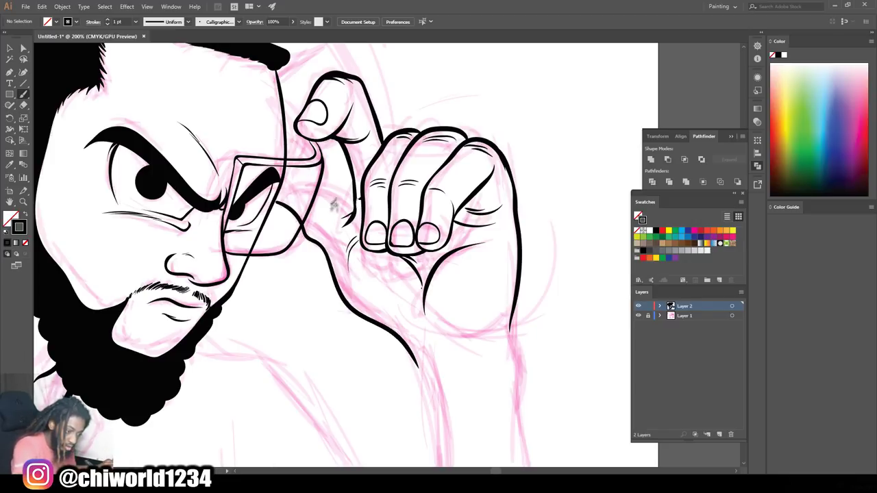
{"action": "left_click_drag", "start_coordinate": [327, 192], "coordinate": [282, 180]}
- Ink the raised forearm's inner and outer contours from the wrist down toward the elbow
{"action": "scroll", "coordinate": [287, 199], "scroll_direction": "down", "scroll_amount": 3}
{"action": "scroll", "coordinate": [389, 280], "scroll_direction": "up", "scroll_amount": 4}
{"action": "scroll", "coordinate": [388, 281], "scroll_direction": "down", "scroll_amount": 4}
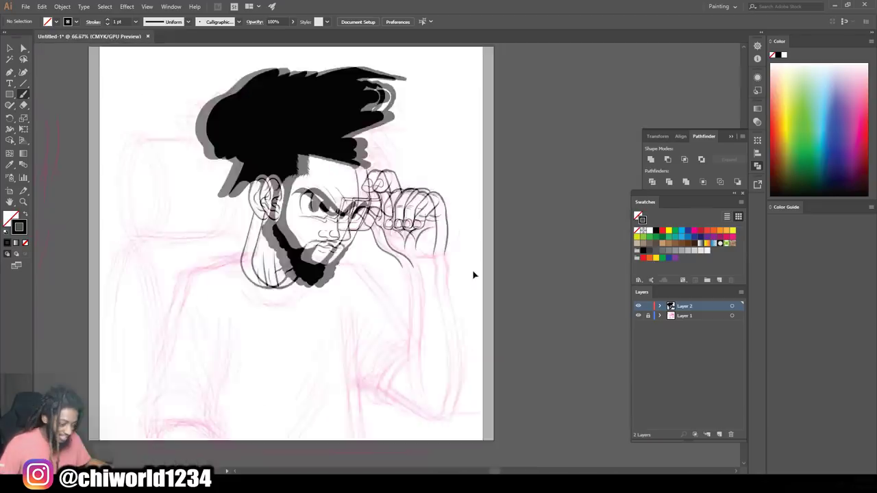
{"action": "scroll", "coordinate": [474, 274], "scroll_direction": "up", "scroll_amount": 3}
{"action": "scroll", "coordinate": [465, 256], "scroll_direction": "up", "scroll_amount": 1}
{"action": "left_click_drag", "start_coordinate": [377, 245], "coordinate": [346, 106]}
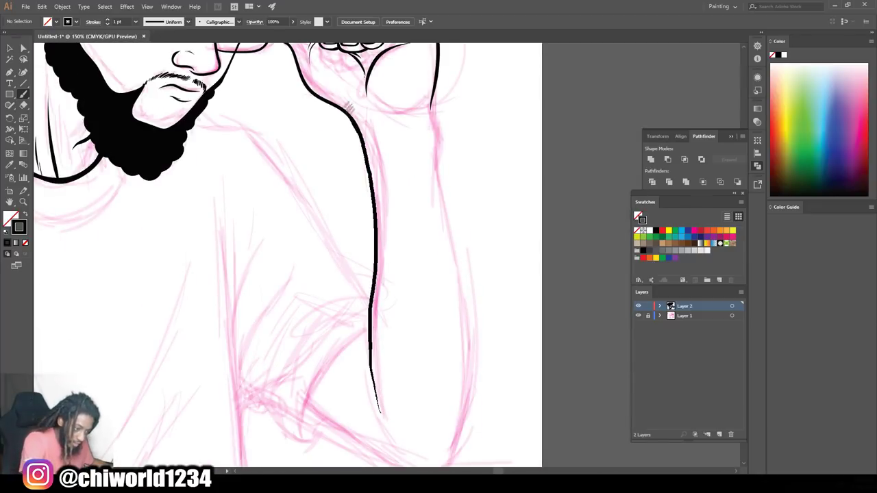
{"action": "scroll", "coordinate": [384, 274], "scroll_direction": "down", "scroll_amount": 1}
{"action": "mouse_move", "coordinate": [412, 432]}
{"action": "left_mouse_down"}
{"action": "mouse_move", "coordinate": [469, 376]}
{"action": "mouse_move", "coordinate": [445, 150]}
{"action": "left_mouse_up"}
{"action": "scroll", "coordinate": [446, 164], "scroll_direction": "up", "scroll_amount": 1}
{"action": "left_click_drag", "start_coordinate": [444, 191], "coordinate": [431, 113]}
{"action": "scroll", "coordinate": [397, 158], "scroll_direction": "up", "scroll_amount": 2}
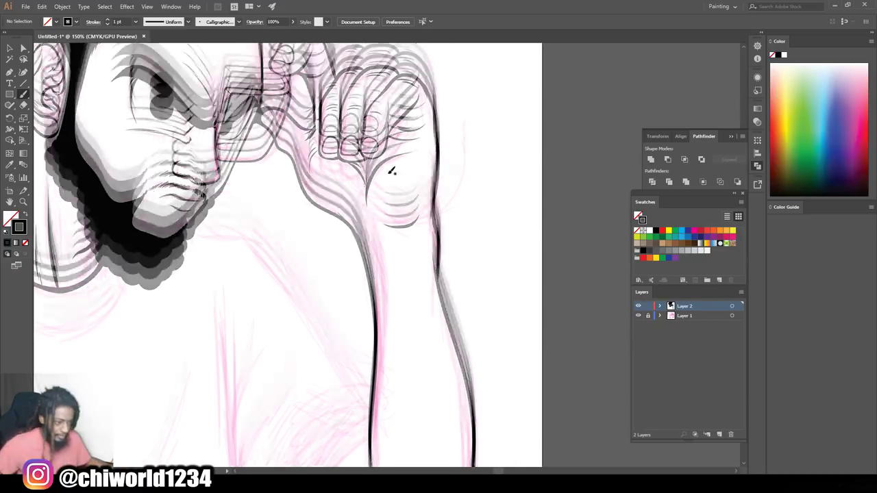
- Ink the curved wrist crease under the palm and short tendon lines along the inner wrist
{"action": "left_click_drag", "start_coordinate": [406, 230], "coordinate": [374, 226]}
{"action": "left_click_drag", "start_coordinate": [382, 281], "coordinate": [372, 233]}
{"action": "left_click_drag", "start_coordinate": [386, 255], "coordinate": [383, 233]}
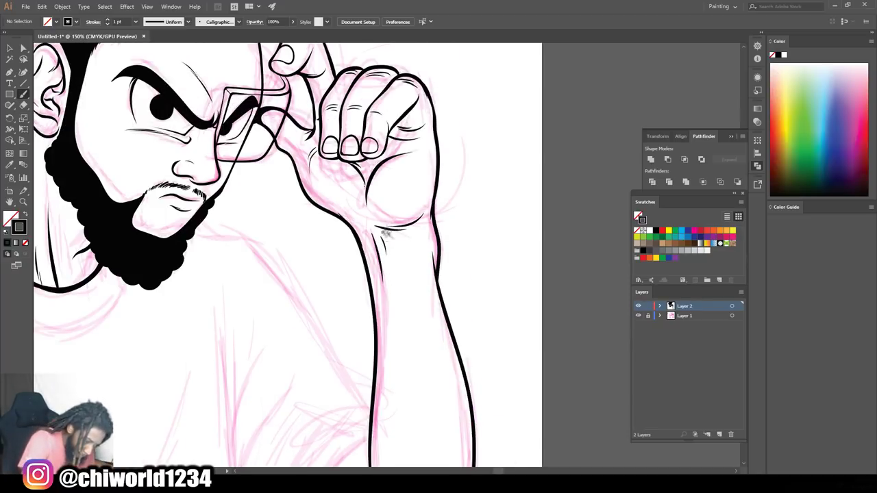
- Set the stroke weight to 2 pt and ink the raised arm's elbow, upper-arm underside and curved sleeve opening
{"action": "key", "text": "ctrl+minus"}
{"action": "key", "text": "ctrl+minus"}
{"action": "key", "text": "ctrl+minus"}
{"action": "left_click_drag", "start_coordinate": [443, 384], "coordinate": [455, 261]}
{"action": "key", "text": "ctrl+equal"}
{"action": "key", "text": "ctrl+equal"}
{"action": "key", "text": "ctrl+equal"}
{"action": "left_click", "coordinate": [136, 22]}
{"action": "left_click", "coordinate": [146, 72]}
{"action": "mouse_move", "coordinate": [400, 132]}
{"action": "left_mouse_down"}
{"action": "mouse_move", "coordinate": [370, 161]}
{"action": "mouse_move", "coordinate": [372, 235]}
{"action": "mouse_move", "coordinate": [452, 275]}
{"action": "left_mouse_up"}
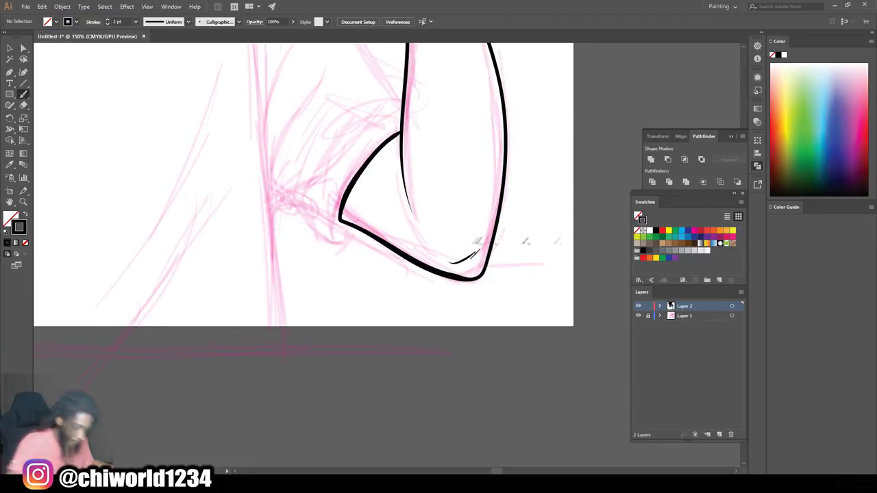
- Ink the T-shirt's collar, shoulder, resting-arm sleeve, bottom edge and torso side with a short fold at the armpit
{"action": "scroll", "coordinate": [473, 241], "scroll_direction": "down", "scroll_amount": 3}
{"action": "scroll", "coordinate": [492, 238], "scroll_direction": "up", "scroll_amount": 2}
{"action": "mouse_move", "coordinate": [381, 194]}
{"action": "left_mouse_down"}
{"action": "mouse_move", "coordinate": [274, 193]}
{"action": "mouse_move", "coordinate": [283, 157]}
{"action": "mouse_move", "coordinate": [199, 190]}
{"action": "mouse_move", "coordinate": [159, 302]}
{"action": "mouse_move", "coordinate": [138, 419]}
{"action": "mouse_move", "coordinate": [255, 436]}
{"action": "left_mouse_up"}
{"action": "mouse_move", "coordinate": [136, 443]}
{"action": "left_mouse_down"}
{"action": "mouse_move", "coordinate": [471, 447]}
{"action": "mouse_move", "coordinate": [437, 216]}
{"action": "left_mouse_up"}
{"action": "left_click_drag", "start_coordinate": [445, 316], "coordinate": [462, 223]}
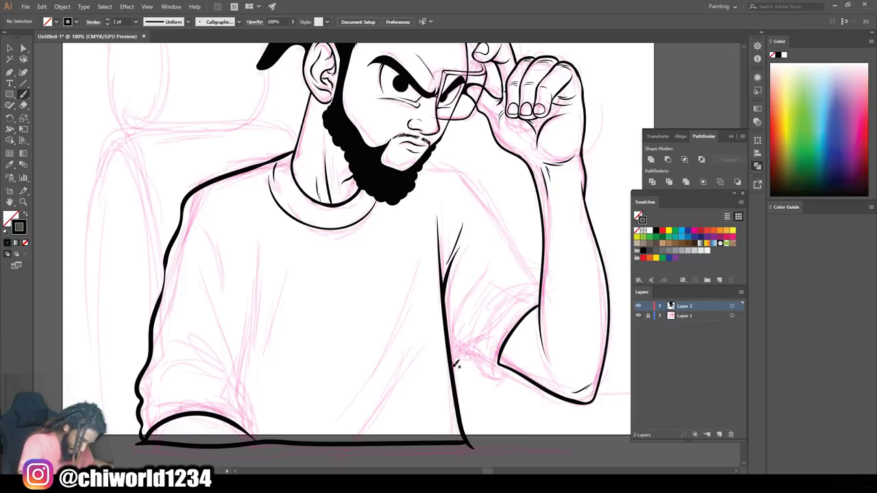
- Ink the raised arm's sleeve with a wavy underside, a rolled cuff and a shoulder outline running from the beard
{"action": "mouse_move", "coordinate": [517, 375]}
{"action": "left_mouse_down"}
{"action": "mouse_move", "coordinate": [490, 385]}
{"action": "mouse_move", "coordinate": [451, 354]}
{"action": "left_mouse_up"}
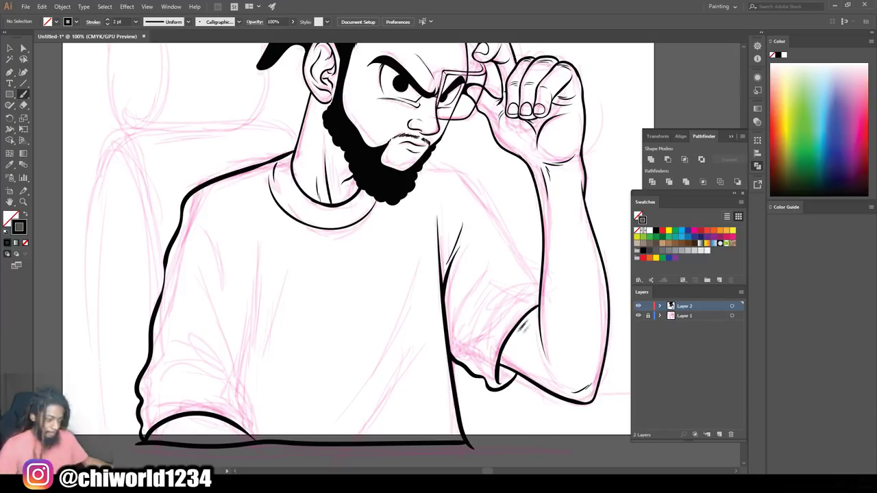
{"action": "scroll", "coordinate": [540, 254], "scroll_direction": "down", "scroll_amount": 1}
{"action": "scroll", "coordinate": [540, 254], "scroll_direction": "up", "scroll_amount": 2}
{"action": "mouse_move", "coordinate": [539, 311]}
{"action": "left_mouse_down"}
{"action": "mouse_move", "coordinate": [451, 171]}
{"action": "mouse_move", "coordinate": [401, 123]}
{"action": "mouse_move", "coordinate": [363, 120]}
{"action": "left_mouse_up"}
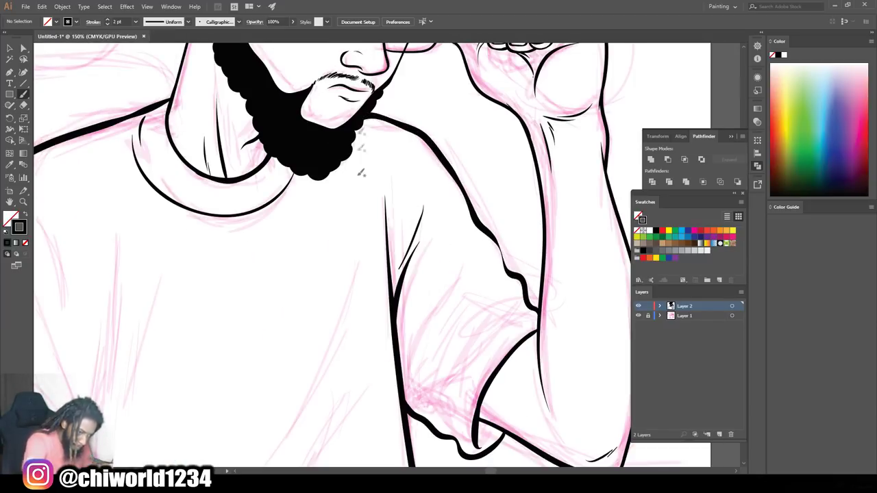
- Ink the chair's padded backrest and cylindrical headrest behind the character
{"action": "scroll", "coordinate": [450, 231], "scroll_direction": "down", "scroll_amount": 1}
{"action": "mouse_move", "coordinate": [268, 312]}
{"action": "left_mouse_down"}
{"action": "mouse_move", "coordinate": [254, 196]}
{"action": "mouse_move", "coordinate": [200, 259]}
{"action": "mouse_move", "coordinate": [232, 444]}
{"action": "left_mouse_up"}
{"action": "scroll", "coordinate": [239, 229], "scroll_direction": "up", "scroll_amount": 2}
{"action": "mouse_move", "coordinate": [399, 186]}
{"action": "left_mouse_down"}
{"action": "mouse_move", "coordinate": [283, 184]}
{"action": "mouse_move", "coordinate": [219, 201]}
{"action": "left_mouse_up"}
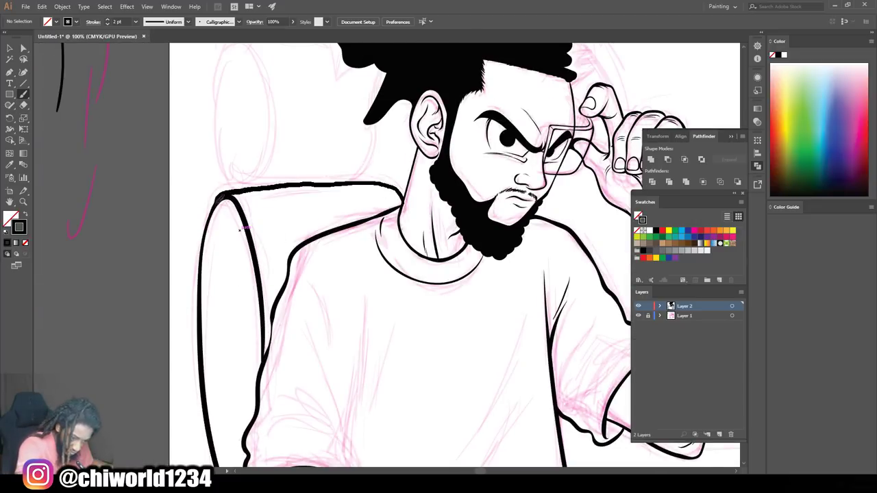
{"action": "scroll", "coordinate": [240, 230], "scroll_direction": "up", "scroll_amount": 2}
{"action": "mouse_move", "coordinate": [227, 259]}
{"action": "left_mouse_down"}
{"action": "mouse_move", "coordinate": [217, 245]}
{"action": "mouse_move", "coordinate": [356, 245]}
{"action": "mouse_move", "coordinate": [379, 186]}
{"action": "mouse_move", "coordinate": [266, 103]}
{"action": "mouse_move", "coordinate": [219, 160]}
{"action": "left_mouse_up"}
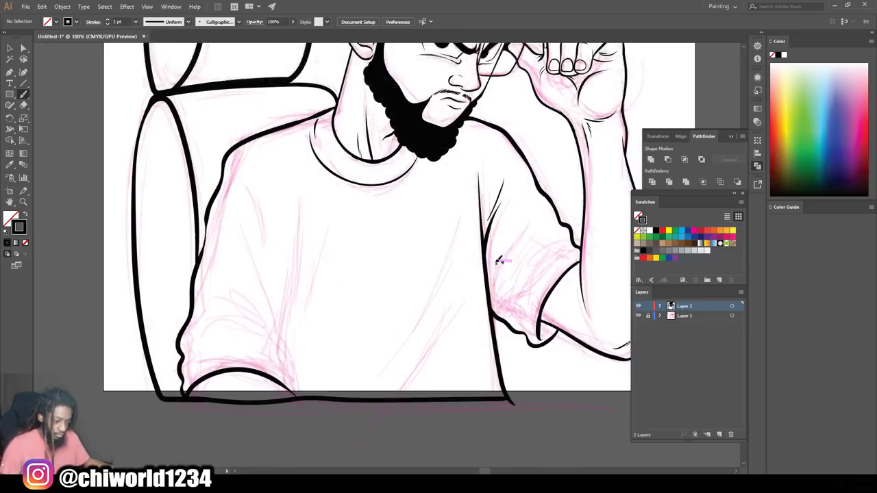
- Ink fabric folds along the resting arm's sleeve and the adjacent side of the shirt
{"action": "scroll", "coordinate": [288, 274], "scroll_direction": "down", "scroll_amount": 1}
{"action": "left_click_drag", "start_coordinate": [254, 301], "coordinate": [301, 346]}
{"action": "left_click_drag", "start_coordinate": [291, 310], "coordinate": [241, 160]}
{"action": "left_click_drag", "start_coordinate": [283, 291], "coordinate": [283, 135]}
{"action": "left_click_drag", "start_coordinate": [329, 177], "coordinate": [303, 277]}
- Ink long diagonal folds sweeping across the shirt's torso down to its bottom edge
{"action": "left_click_drag", "start_coordinate": [346, 355], "coordinate": [463, 144]}
{"action": "left_click_drag", "start_coordinate": [458, 255], "coordinate": [387, 355]}
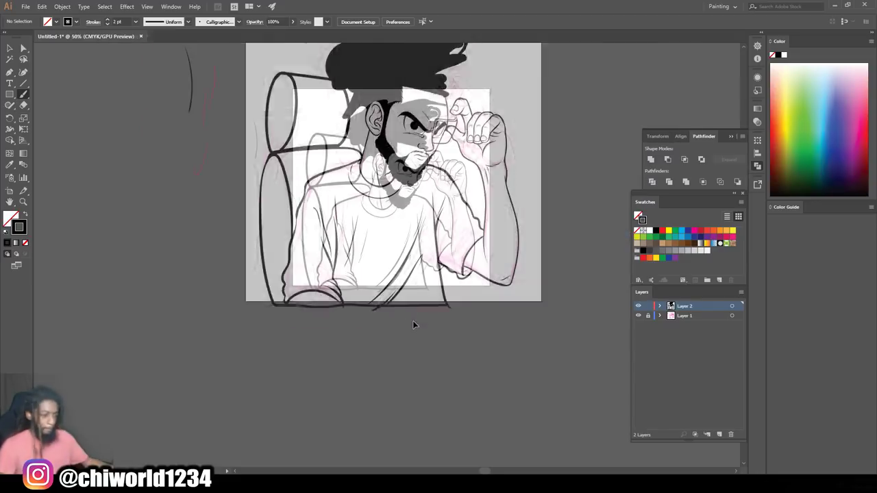
{"action": "mouse_move", "coordinate": [287, 327]}
{"action": "left_mouse_down"}
{"action": "mouse_move", "coordinate": [397, 289]}
{"action": "mouse_move", "coordinate": [353, 274]}
{"action": "left_mouse_up"}
{"action": "left_click_drag", "start_coordinate": [421, 284], "coordinate": [340, 208]}
{"action": "left_click_drag", "start_coordinate": [388, 252], "coordinate": [323, 233]}
{"action": "left_click_drag", "start_coordinate": [361, 263], "coordinate": [285, 302]}
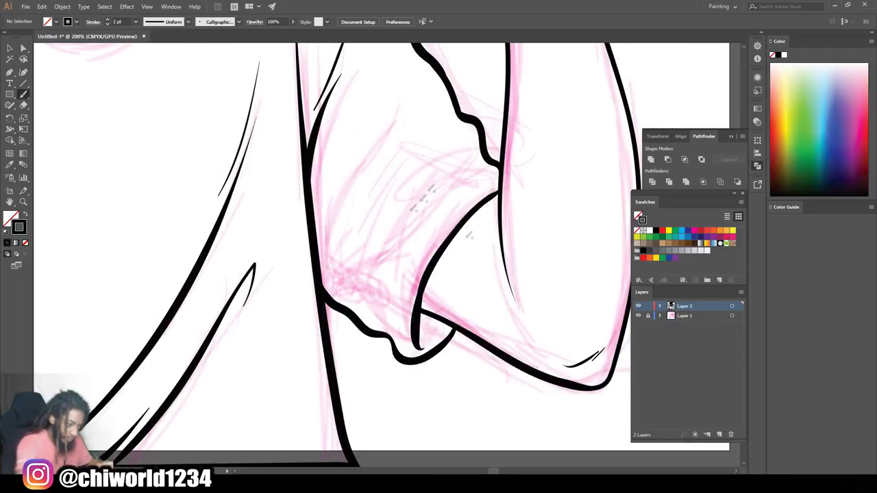
- Undo the first sleeve-fold stroke and ink curved folds radiating from the armpit across the raised arm's sleeve
{"action": "mouse_move", "coordinate": [473, 142]}
{"action": "left_mouse_down"}
{"action": "mouse_move", "coordinate": [342, 274]}
{"action": "mouse_move", "coordinate": [447, 210]}
{"action": "left_mouse_up"}
{"action": "key", "text": "ctrl+z"}
{"action": "left_click_drag", "start_coordinate": [395, 227], "coordinate": [490, 186]}
{"action": "left_click_drag", "start_coordinate": [320, 269], "coordinate": [405, 87]}
{"action": "mouse_move", "coordinate": [476, 149]}
{"action": "left_mouse_down"}
{"action": "mouse_move", "coordinate": [345, 252]}
{"action": "mouse_move", "coordinate": [402, 147]}
{"action": "left_mouse_up"}
{"action": "left_click_drag", "start_coordinate": [393, 163], "coordinate": [462, 118]}
{"action": "scroll", "coordinate": [320, 262], "scroll_direction": "up", "scroll_amount": 2}
{"action": "scroll", "coordinate": [322, 296], "scroll_direction": "up", "scroll_amount": 1}
{"action": "left_click_drag", "start_coordinate": [316, 282], "coordinate": [358, 157]}
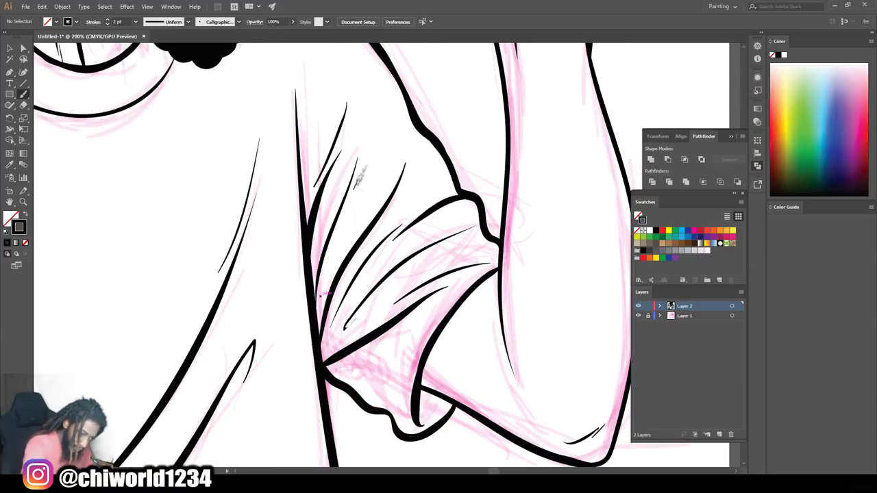
{"action": "left_click_drag", "start_coordinate": [354, 189], "coordinate": [375, 90]}
- Ink the remaining folds along the lower raised-arm sleeve and small accent strokes at its cuff
{"action": "key", "text": "ctrl+minus"}
{"action": "key", "text": "ctrl+minus"}
{"action": "key", "text": "ctrl+minus"}
{"action": "key", "text": "ctrl+equal"}
{"action": "key", "text": "ctrl+equal"}
{"action": "key", "text": "ctrl+equal"}
{"action": "scroll", "coordinate": [410, 291], "scroll_direction": "down", "scroll_amount": 3}
{"action": "left_click_drag", "start_coordinate": [325, 301], "coordinate": [393, 305]}
{"action": "left_click_drag", "start_coordinate": [422, 347], "coordinate": [433, 335]}
{"action": "mouse_move", "coordinate": [421, 347]}
{"action": "left_mouse_down"}
{"action": "mouse_move", "coordinate": [445, 329]}
{"action": "mouse_move", "coordinate": [448, 336]}
{"action": "left_mouse_up"}
{"action": "mouse_move", "coordinate": [420, 326]}
{"action": "left_mouse_down"}
{"action": "mouse_move", "coordinate": [442, 335]}
{"action": "mouse_move", "coordinate": [423, 417]}
{"action": "left_mouse_up"}
- Ink the additional glasses-frame strokes beneath the pinching finger and along the lens's outer edge
{"action": "key", "text": "ctrl+minus"}
{"action": "key", "text": "ctrl+minus"}
{"action": "key", "text": "ctrl+minus"}
{"action": "scroll", "coordinate": [448, 360], "scroll_direction": "up", "scroll_amount": 3}
{"action": "key", "text": "ctrl+equal"}
{"action": "key", "text": "ctrl+equal"}
{"action": "key", "text": "ctrl+equal"}
{"action": "key", "text": "ctrl+equal"}
{"action": "mouse_move", "coordinate": [490, 214]}
{"action": "left_mouse_down"}
{"action": "mouse_move", "coordinate": [485, 194]}
{"action": "mouse_move", "coordinate": [448, 216]}
{"action": "left_mouse_up"}
{"action": "left_click_drag", "start_coordinate": [503, 189], "coordinate": [470, 185]}
{"action": "mouse_move", "coordinate": [482, 193]}
{"action": "left_mouse_down"}
{"action": "mouse_move", "coordinate": [475, 152]}
{"action": "mouse_move", "coordinate": [501, 220]}
{"action": "left_mouse_up"}
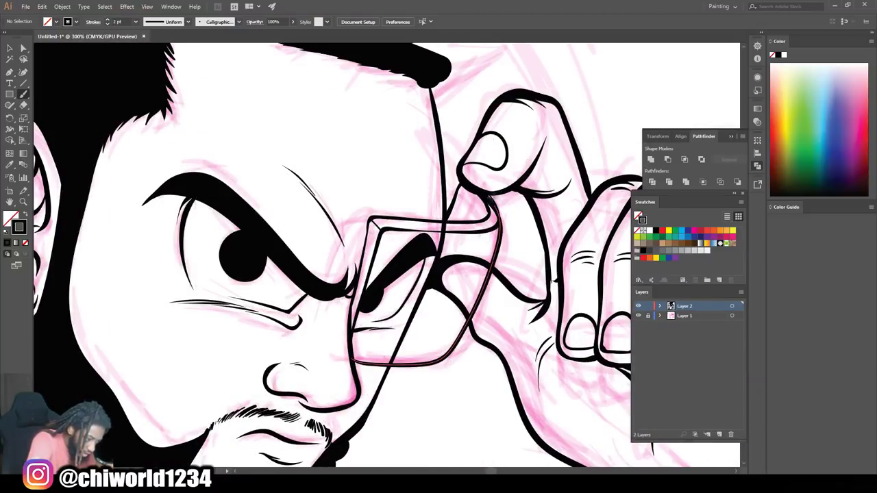
- Hide the sketch on Layer 1 and set the brush stroke weight to 1 pt
{"action": "scroll", "coordinate": [524, 161], "scroll_direction": "down", "scroll_amount": 5}
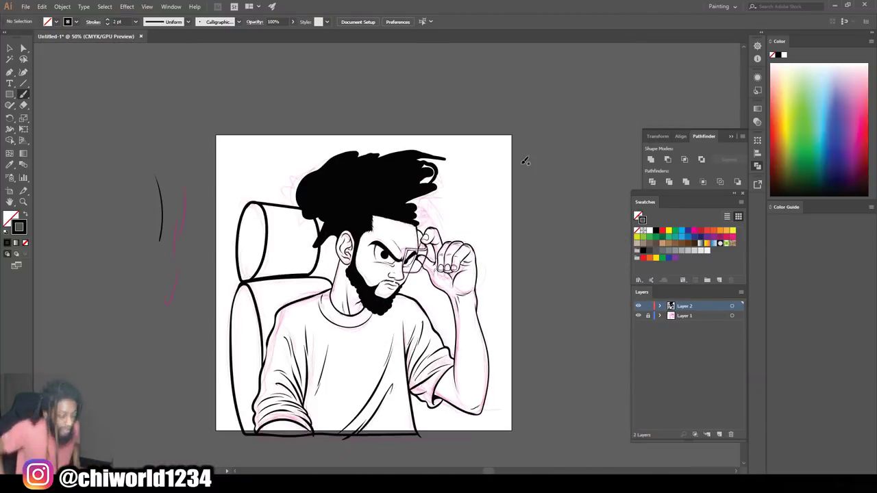
{"action": "left_click", "coordinate": [638, 315]}
{"action": "scroll", "coordinate": [587, 285], "scroll_direction": "up", "scroll_amount": 2}
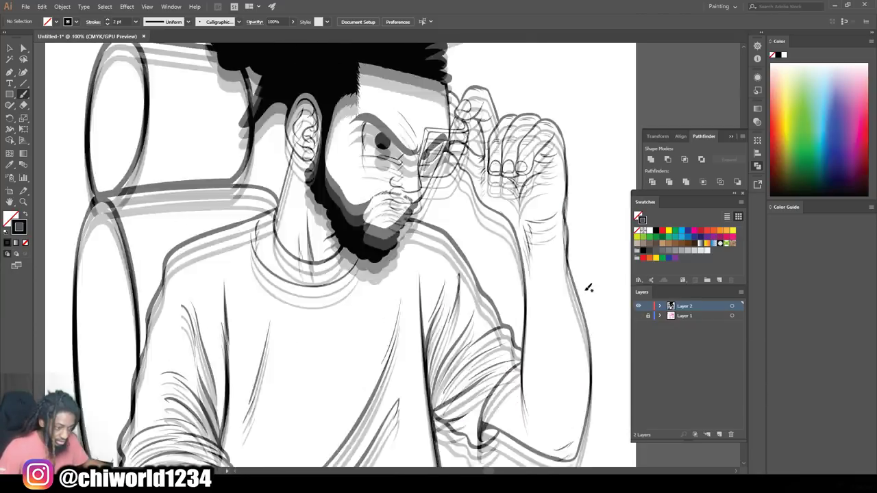
{"action": "left_click", "coordinate": [136, 21]}
{"action": "left_click", "coordinate": [146, 62]}
{"action": "scroll", "coordinate": [387, 255], "scroll_direction": "down", "scroll_amount": 1}
- Add loose, curly stray hairs to the tips of the front hair locks above the forehead
{"action": "key", "text": "ctrl+equal"}
{"action": "scroll", "coordinate": [387, 205], "scroll_direction": "up", "scroll_amount": 2}
{"action": "mouse_move", "coordinate": [505, 213]}
{"action": "left_mouse_down"}
{"action": "mouse_move", "coordinate": [525, 208]}
{"action": "mouse_move", "coordinate": [523, 215]}
{"action": "left_mouse_up"}
{"action": "left_click_drag", "start_coordinate": [515, 291], "coordinate": [534, 280]}
{"action": "scroll", "coordinate": [460, 263], "scroll_direction": "up", "scroll_amount": 2}
{"action": "left_click_drag", "start_coordinate": [482, 245], "coordinate": [502, 247]}
{"action": "left_click_drag", "start_coordinate": [493, 243], "coordinate": [511, 238]}
{"action": "left_click_drag", "start_coordinate": [536, 228], "coordinate": [559, 230]}
{"action": "left_click_drag", "start_coordinate": [559, 219], "coordinate": [579, 212]}
{"action": "left_click_drag", "start_coordinate": [587, 200], "coordinate": [601, 181]}
{"action": "left_click_drag", "start_coordinate": [573, 181], "coordinate": [578, 172]}
{"action": "left_click_drag", "start_coordinate": [502, 313], "coordinate": [517, 303]}
{"action": "left_click_drag", "start_coordinate": [501, 301], "coordinate": [516, 289]}
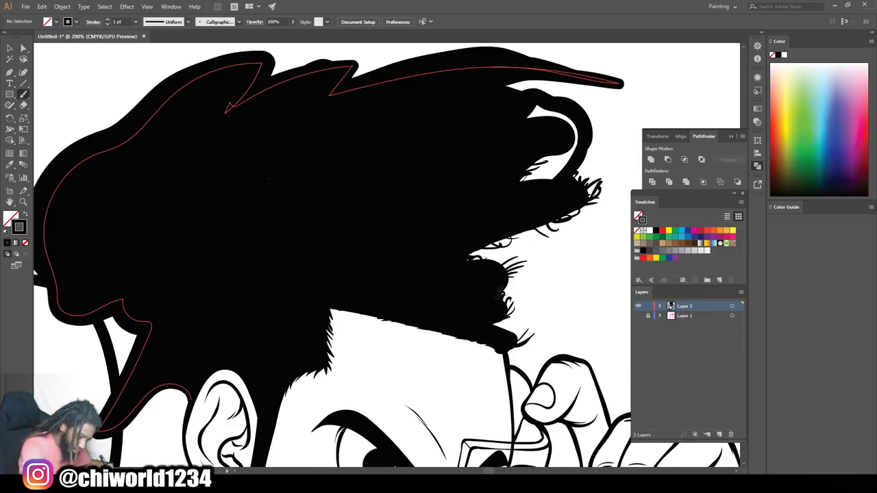
- Add stray hairs behind the ear, around the nape lock and along the lower back edge of the hair
{"action": "key", "text": "ctrl+minus"}
{"action": "key", "text": "ctrl+minus"}
{"action": "key", "text": "ctrl+minus"}
{"action": "key", "text": "ctrl+minus"}
{"action": "key", "text": "ctrl+equal"}
{"action": "key", "text": "ctrl+equal"}
{"action": "key", "text": "ctrl+equal"}
{"action": "scroll", "coordinate": [605, 293], "scroll_direction": "down", "scroll_amount": 2}
{"action": "left_click_drag", "start_coordinate": [291, 236], "coordinate": [285, 247]}
{"action": "left_click_drag", "start_coordinate": [278, 236], "coordinate": [246, 270]}
{"action": "mouse_move", "coordinate": [255, 248]}
{"action": "left_mouse_down"}
{"action": "mouse_move", "coordinate": [220, 280]}
{"action": "mouse_move", "coordinate": [214, 272]}
{"action": "mouse_move", "coordinate": [231, 312]}
{"action": "left_mouse_up"}
{"action": "scroll", "coordinate": [299, 296], "scroll_direction": "up", "scroll_amount": 3}
{"action": "left_click_drag", "start_coordinate": [256, 309], "coordinate": [246, 319]}
{"action": "mouse_move", "coordinate": [218, 306]}
{"action": "left_mouse_down"}
{"action": "mouse_move", "coordinate": [198, 315]}
{"action": "mouse_move", "coordinate": [181, 299]}
{"action": "left_mouse_up"}
{"action": "left_click_drag", "start_coordinate": [195, 281], "coordinate": [177, 286]}
{"action": "mouse_move", "coordinate": [180, 268]}
{"action": "left_mouse_down"}
{"action": "mouse_move", "coordinate": [170, 262]}
{"action": "mouse_move", "coordinate": [179, 290]}
{"action": "left_mouse_up"}
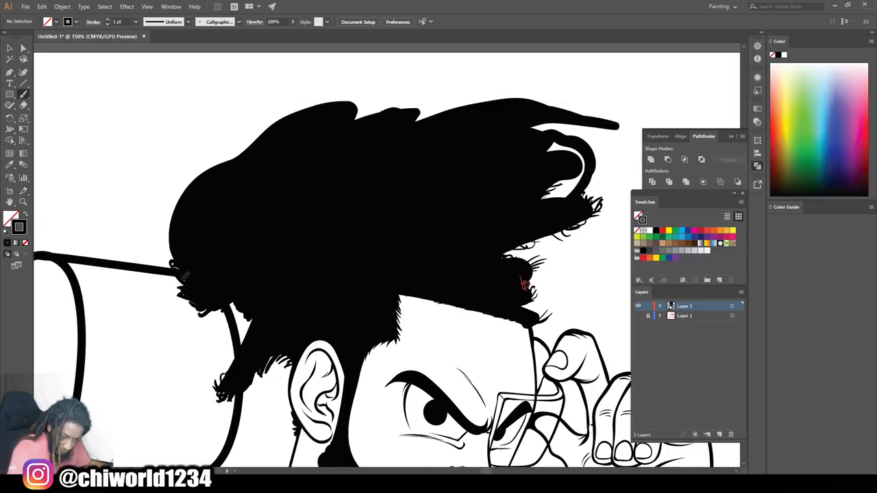
- Add small curly strands up the back of the hair and along the rear half of its top edge
{"action": "left_click_drag", "start_coordinate": [180, 240], "coordinate": [167, 222]}
{"action": "mouse_move", "coordinate": [181, 213]}
{"action": "left_mouse_down"}
{"action": "mouse_move", "coordinate": [173, 199]}
{"action": "mouse_move", "coordinate": [189, 176]}
{"action": "left_mouse_up"}
{"action": "left_click_drag", "start_coordinate": [233, 166], "coordinate": [223, 155]}
{"action": "left_click_drag", "start_coordinate": [292, 121], "coordinate": [277, 112]}
{"action": "left_click_drag", "start_coordinate": [313, 121], "coordinate": [302, 107]}
{"action": "left_click_drag", "start_coordinate": [355, 116], "coordinate": [361, 96]}
{"action": "left_click_drag", "start_coordinate": [382, 114], "coordinate": [385, 102]}
- Add curly stray hairs around the long front lock, the looped strand and the front half of the hair's top edge
{"action": "left_click_drag", "start_coordinate": [603, 128], "coordinate": [625, 123]}
{"action": "mouse_move", "coordinate": [616, 135]}
{"action": "left_mouse_down"}
{"action": "mouse_move", "coordinate": [622, 116]}
{"action": "mouse_move", "coordinate": [579, 124]}
{"action": "left_mouse_up"}
{"action": "left_click_drag", "start_coordinate": [569, 129], "coordinate": [532, 125]}
{"action": "left_click_drag", "start_coordinate": [605, 169], "coordinate": [580, 138]}
{"action": "left_click_drag", "start_coordinate": [550, 105], "coordinate": [531, 94]}
{"action": "left_click_drag", "start_coordinate": [543, 103], "coordinate": [475, 94]}
{"action": "left_click_drag", "start_coordinate": [480, 107], "coordinate": [450, 100]}
{"action": "left_click_drag", "start_coordinate": [446, 117], "coordinate": [414, 100]}
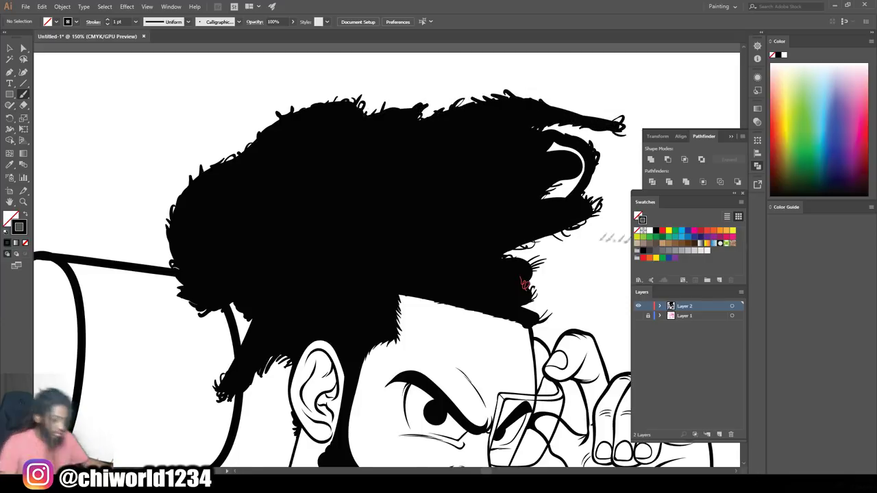
- Add stray hairs along the inner cheek edge of the beard, from the jaw up to the sideburn
{"action": "key", "text": "ctrl+minus"}
{"action": "key", "text": "ctrl+minus"}
{"action": "key", "text": "ctrl+minus"}
{"action": "scroll", "coordinate": [525, 237], "scroll_direction": "down", "scroll_amount": 3}
{"action": "key", "text": "ctrl+equal"}
{"action": "key", "text": "ctrl+equal"}
{"action": "key", "text": "ctrl+equal"}
{"action": "scroll", "coordinate": [420, 237], "scroll_direction": "down", "scroll_amount": 5}
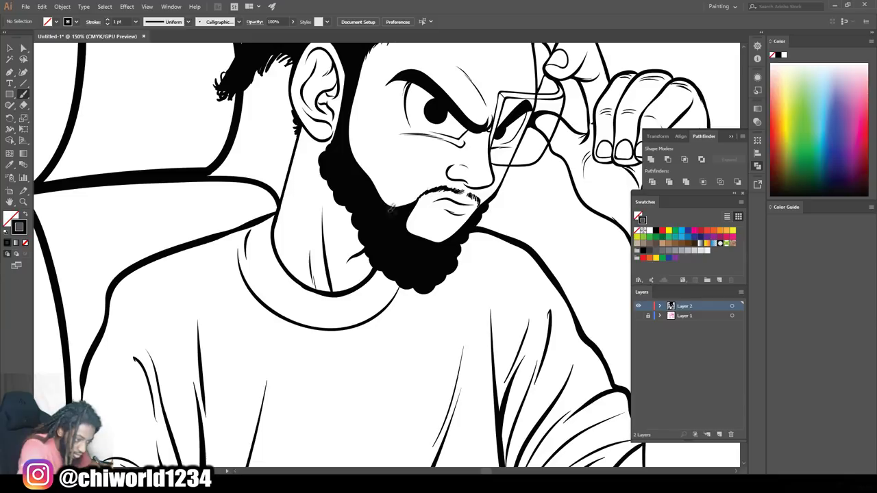
{"action": "left_click_drag", "start_coordinate": [370, 171], "coordinate": [383, 187]}
{"action": "mouse_move", "coordinate": [388, 207]}
{"action": "left_mouse_down"}
{"action": "mouse_move", "coordinate": [398, 197]}
{"action": "mouse_move", "coordinate": [371, 167]}
{"action": "left_mouse_up"}
{"action": "left_click_drag", "start_coordinate": [359, 166], "coordinate": [357, 143]}
{"action": "left_click_drag", "start_coordinate": [349, 143], "coordinate": [352, 128]}
- Add small curly stray hairs along the bottom edge of the beard under the chin
{"action": "left_click_drag", "start_coordinate": [426, 284], "coordinate": [433, 299]}
{"action": "mouse_move", "coordinate": [436, 278]}
{"action": "left_mouse_down"}
{"action": "mouse_move", "coordinate": [442, 293]}
{"action": "mouse_move", "coordinate": [413, 300]}
{"action": "left_mouse_up"}
{"action": "mouse_move", "coordinate": [422, 288]}
{"action": "left_mouse_down"}
{"action": "mouse_move", "coordinate": [418, 304]}
{"action": "mouse_move", "coordinate": [403, 303]}
{"action": "left_mouse_up"}
{"action": "left_click_drag", "start_coordinate": [400, 277], "coordinate": [388, 296]}
{"action": "key", "text": "ctrl+minus"}
{"action": "key", "text": "ctrl+minus"}
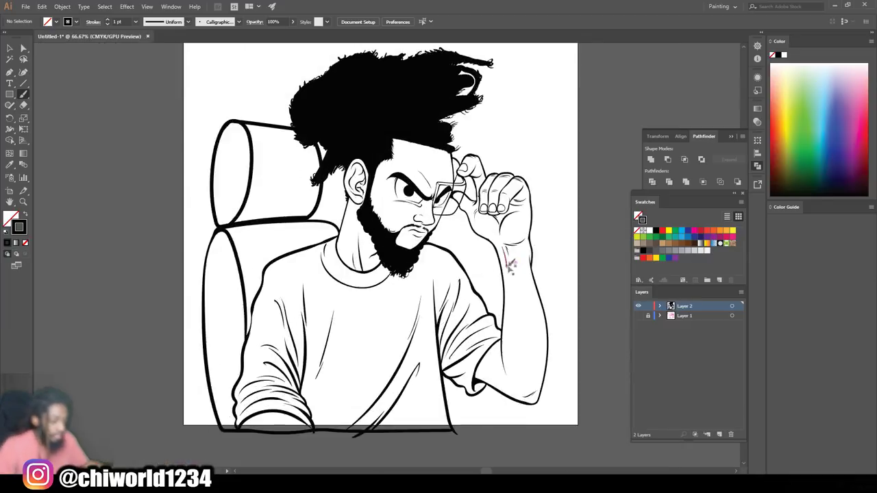
- Add thin fold creases to the shirt below the beard and at the shoulder nearest the chair
{"action": "key", "text": "ctrl+equal"}
{"action": "scroll", "coordinate": [439, 233], "scroll_direction": "down", "scroll_amount": 3}
{"action": "left_click_drag", "start_coordinate": [405, 152], "coordinate": [374, 219]}
{"action": "left_click_drag", "start_coordinate": [388, 199], "coordinate": [342, 262]}
{"action": "scroll", "coordinate": [336, 274], "scroll_direction": "up", "scroll_amount": 1}
{"action": "key", "text": "ctrl+equal"}
{"action": "left_click_drag", "start_coordinate": [177, 158], "coordinate": [115, 145]}
{"action": "scroll", "coordinate": [156, 186], "scroll_direction": "down", "scroll_amount": 4}
{"action": "scroll", "coordinate": [166, 365], "scroll_direction": "up", "scroll_amount": 3}
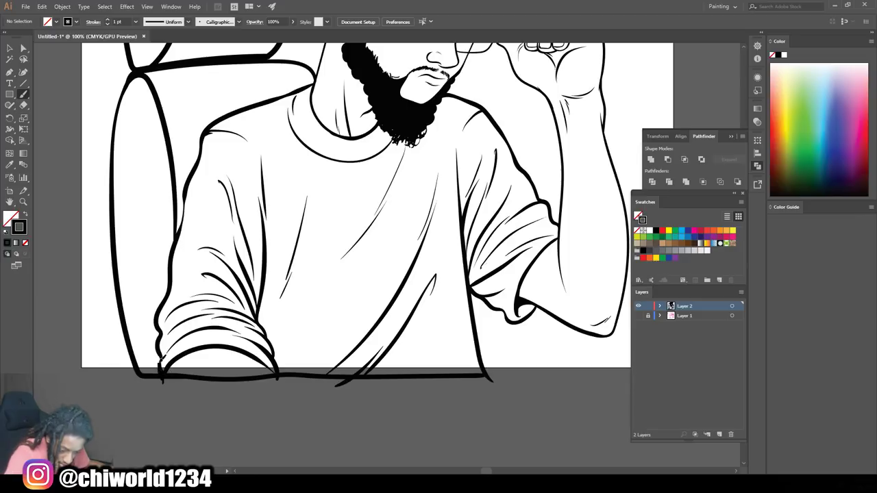
{"action": "scroll", "coordinate": [154, 325], "scroll_direction": "down", "scroll_amount": 4}
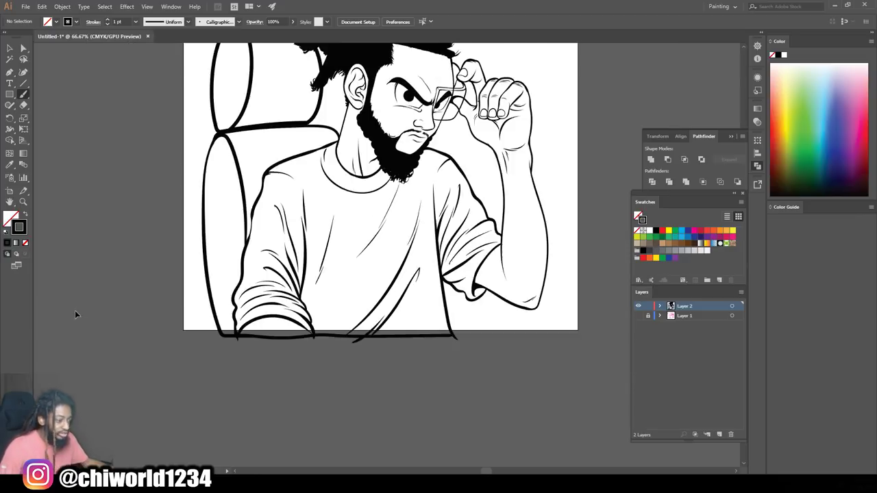
{"action": "key", "text": "ctrl+equal"}
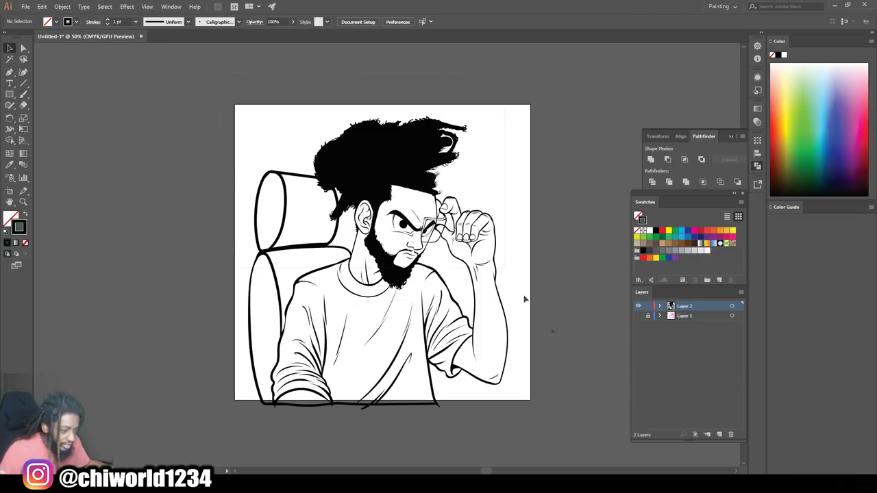
- Expand the appearance of all the line art and combine it with the Pathfinder's Merge operation
{"action": "key", "text": "ctrl+a"}
{"action": "left_click", "coordinate": [62, 6]}
{"action": "left_click", "coordinate": [96, 114]}
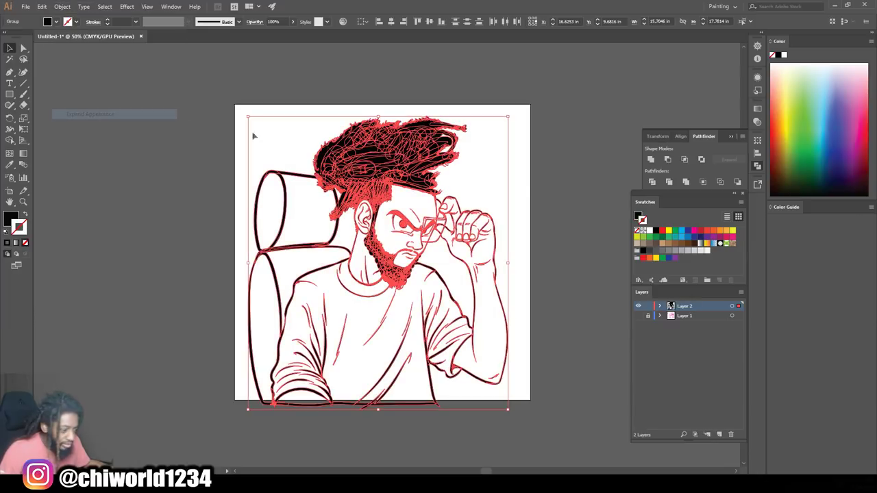
{"action": "left_click", "coordinate": [687, 180]}
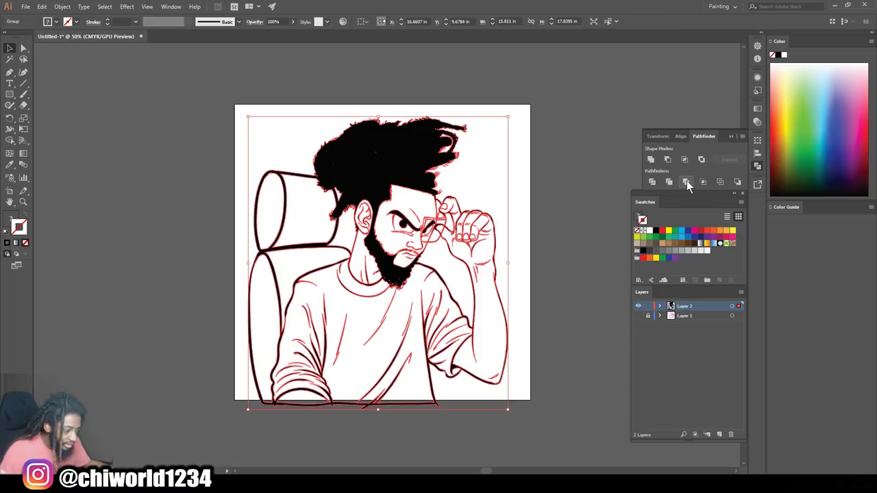
- Duplicate Layer 2 and lock the copy above it
{"action": "left_click_drag", "start_coordinate": [687, 310], "coordinate": [726, 439]}
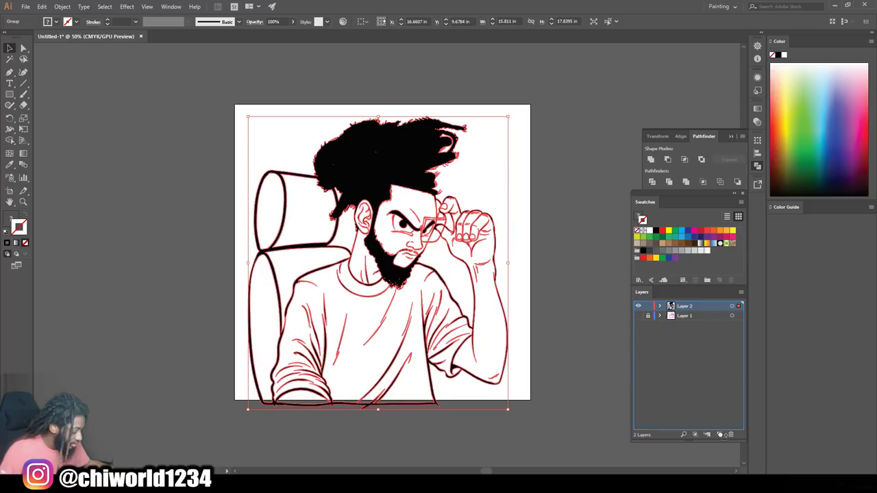
{"action": "left_click_drag", "start_coordinate": [719, 435], "coordinate": [719, 434]}
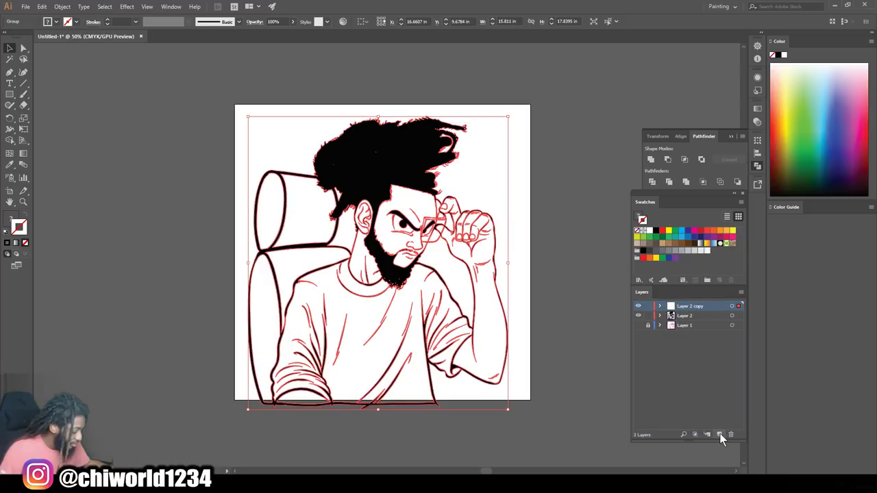
{"action": "left_click", "coordinate": [647, 307]}
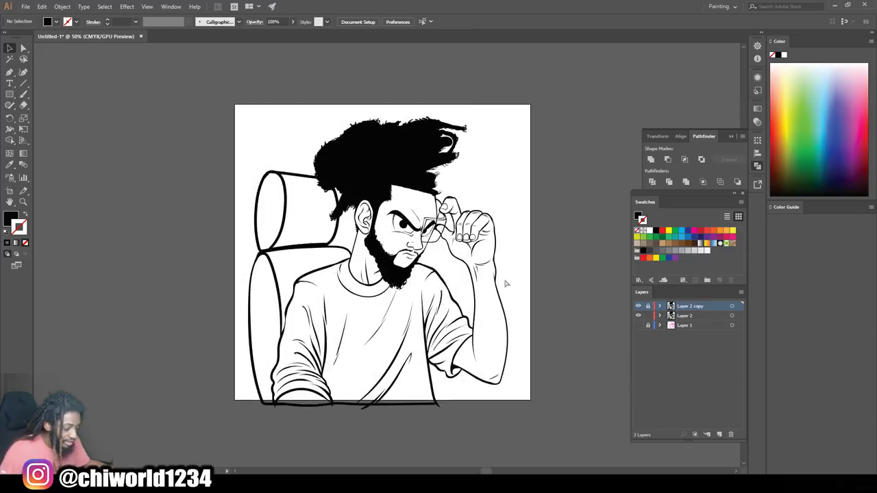
- Set the stroke color to the tan skin tone CC9A69
{"action": "key", "text": "ctrl+1"}
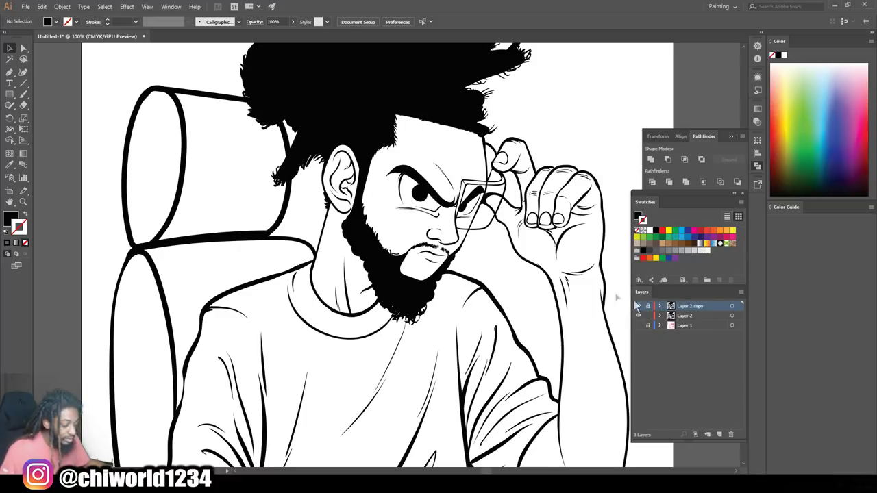
{"action": "scroll", "coordinate": [535, 283], "scroll_direction": "down", "scroll_amount": 2}
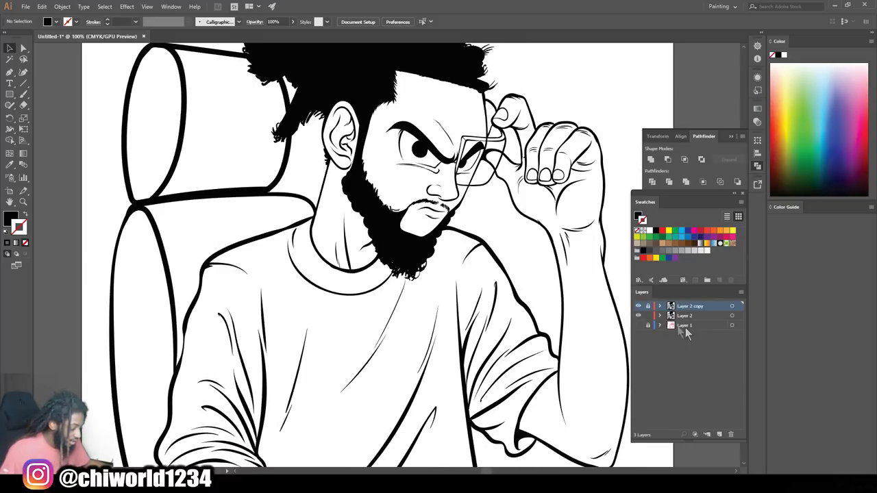
{"action": "key", "text": "ctrl+minus"}
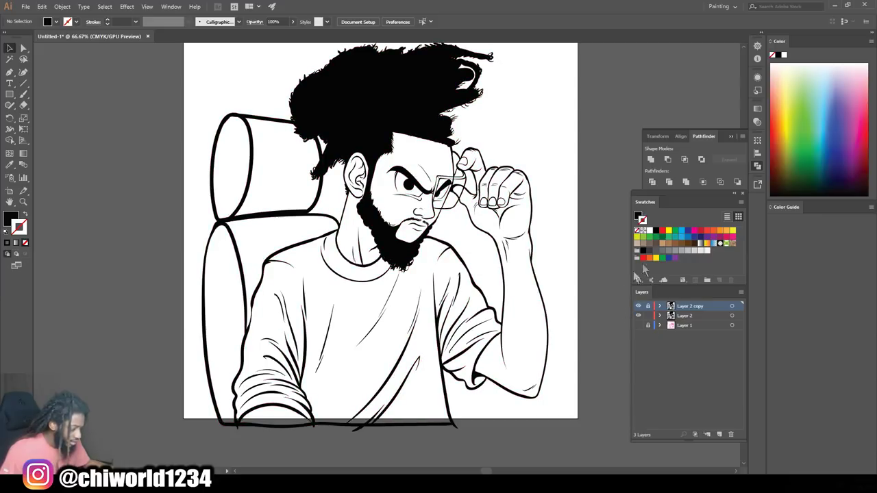
{"action": "left_click", "coordinate": [662, 244]}
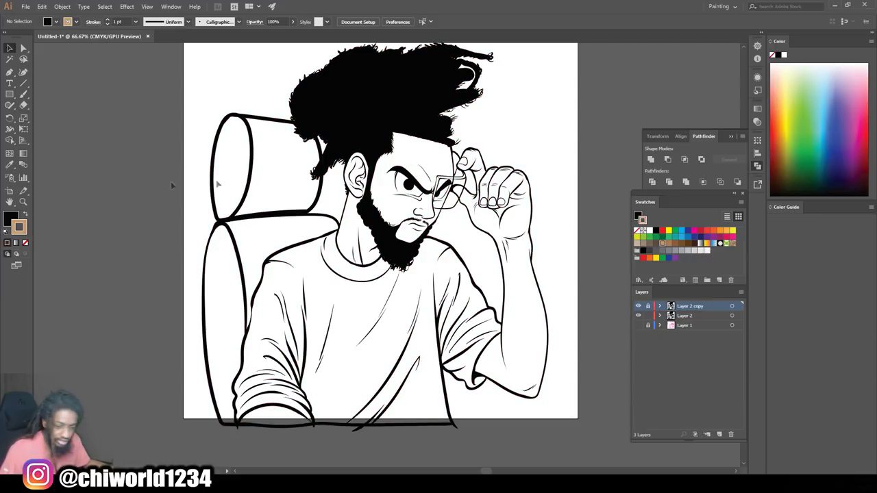
{"action": "double_click", "coordinate": [19, 228]}
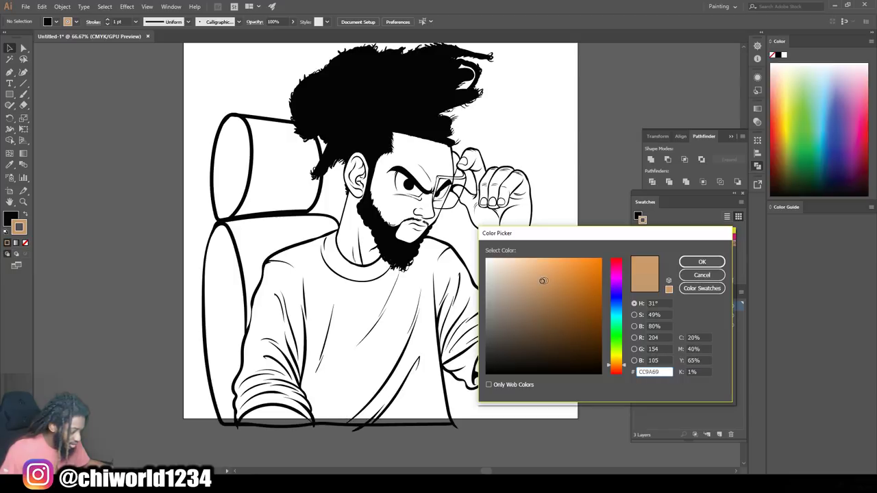
{"action": "left_click", "coordinate": [702, 261]}
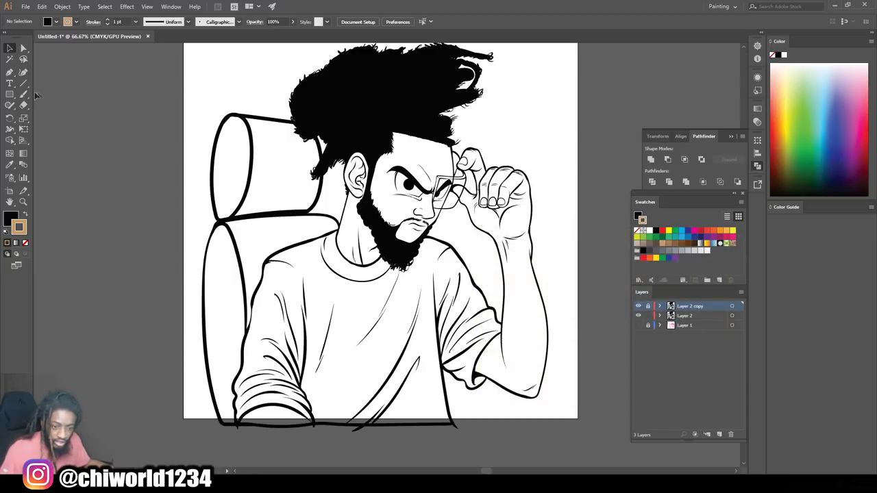
- On Layer 2, switch the tan to the fill and draw a rectangle covering the character and artboard
{"action": "left_click", "coordinate": [10, 95]}
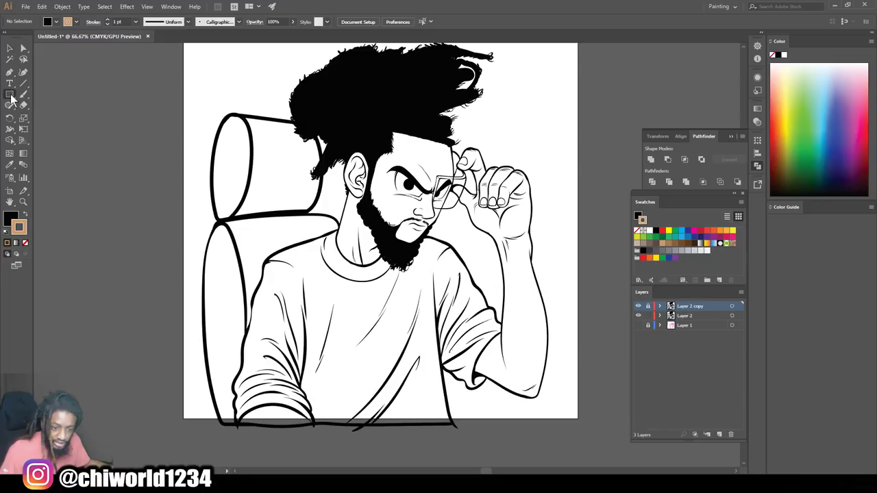
{"action": "scroll", "coordinate": [140, 107], "scroll_direction": "up", "scroll_amount": 2}
{"action": "left_click", "coordinate": [682, 316]}
{"action": "left_click_drag", "start_coordinate": [163, 60], "coordinate": [599, 398]}
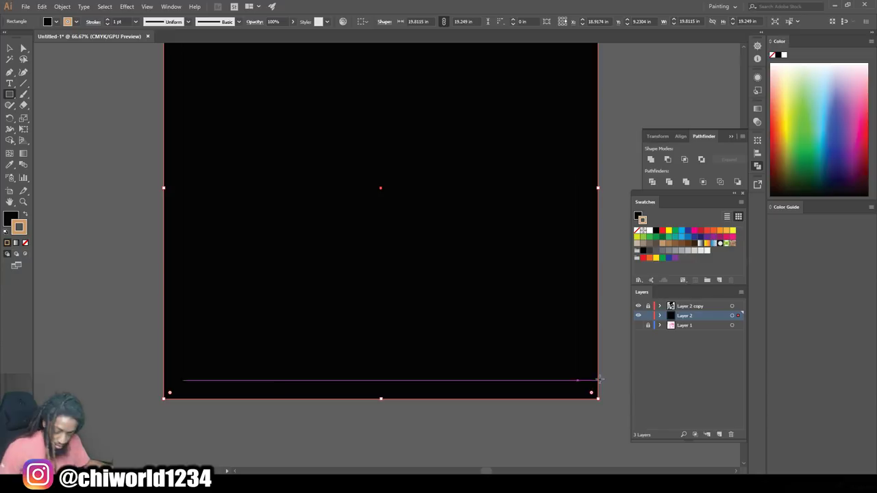
{"action": "key", "text": "ctrl+z"}
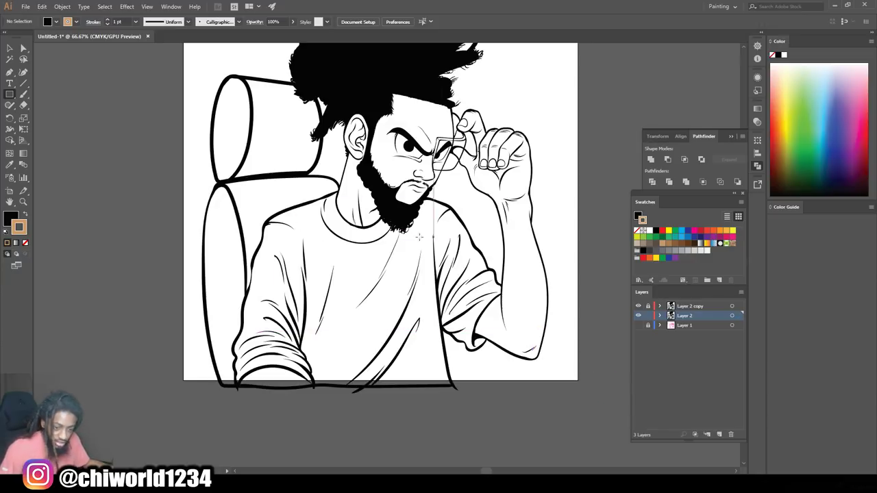
{"action": "left_click", "coordinate": [26, 214]}
{"action": "scroll", "coordinate": [194, 69], "scroll_direction": "up", "scroll_amount": 3}
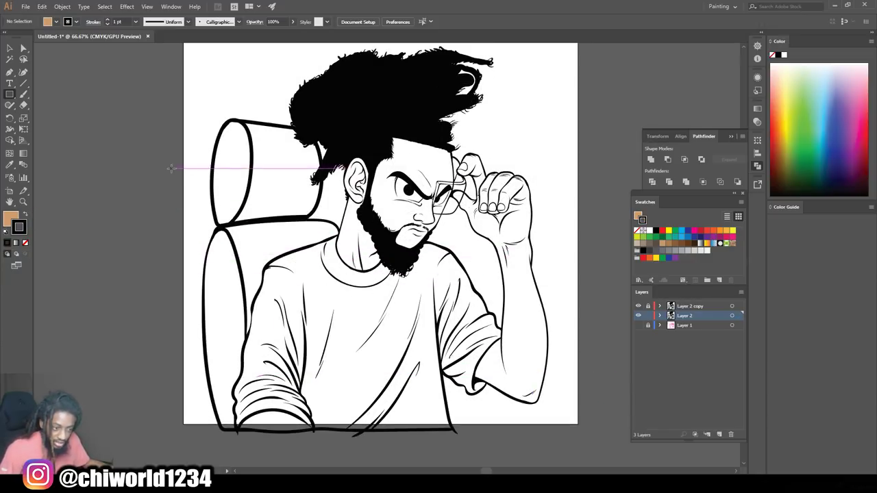
{"action": "left_click_drag", "start_coordinate": [166, 49], "coordinate": [615, 403]}
- Send the tan rectangle to the back, behind the line art on Layer 2
{"action": "left_click", "coordinate": [10, 48]}
{"action": "right_click", "coordinate": [234, 69]}
{"action": "mouse_move", "coordinate": [266, 212]}
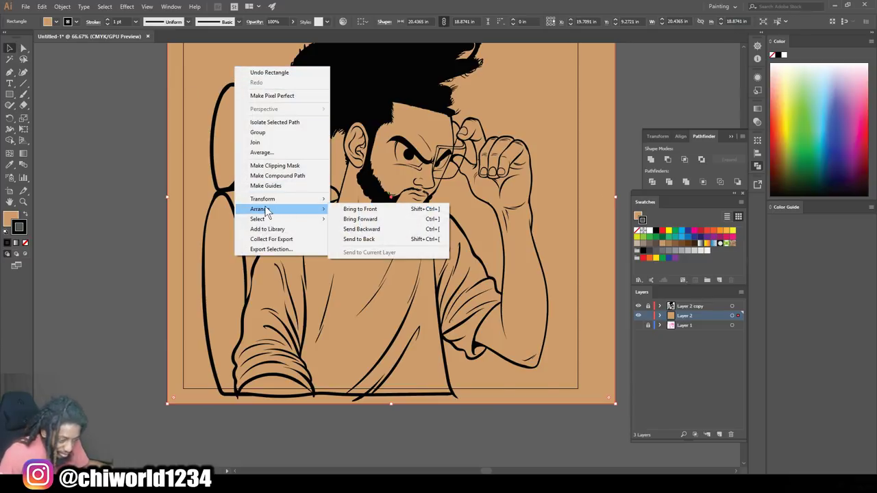
{"action": "left_click", "coordinate": [368, 241]}
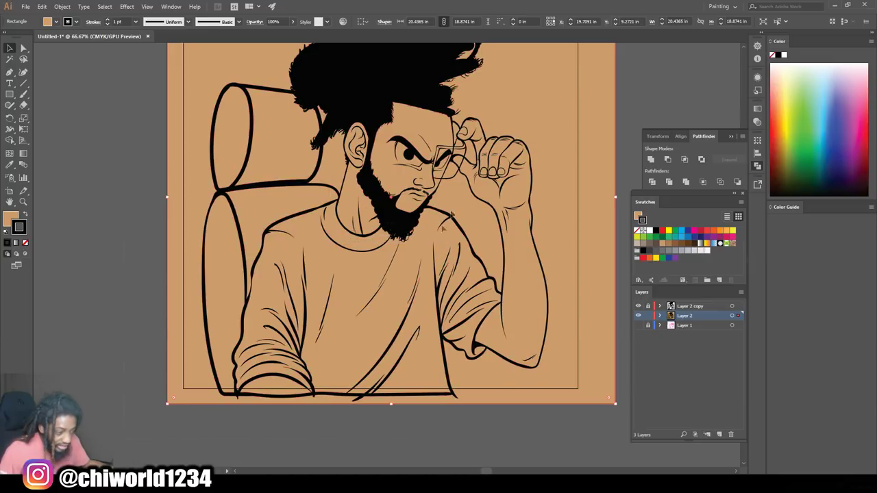
- Merge the tan rectangle with the line art on Layer 2 and isolate the merged group
{"action": "key", "text": "ctrl+a"}
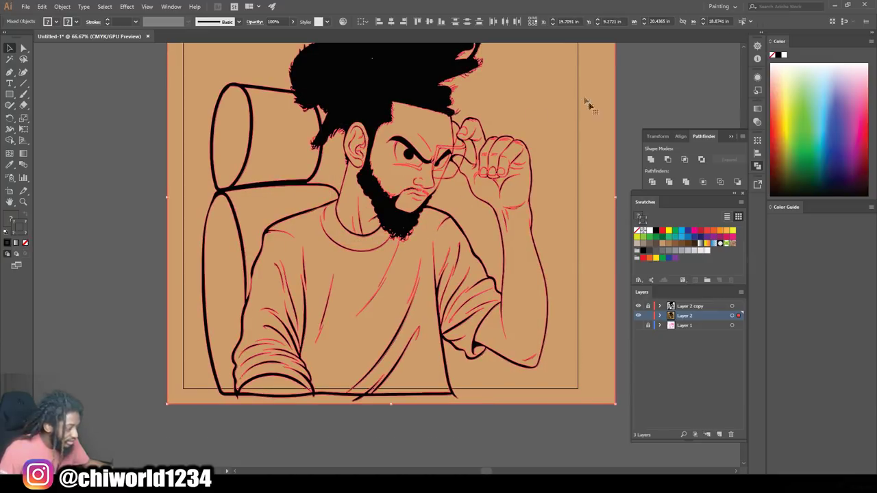
{"action": "left_click", "coordinate": [687, 182]}
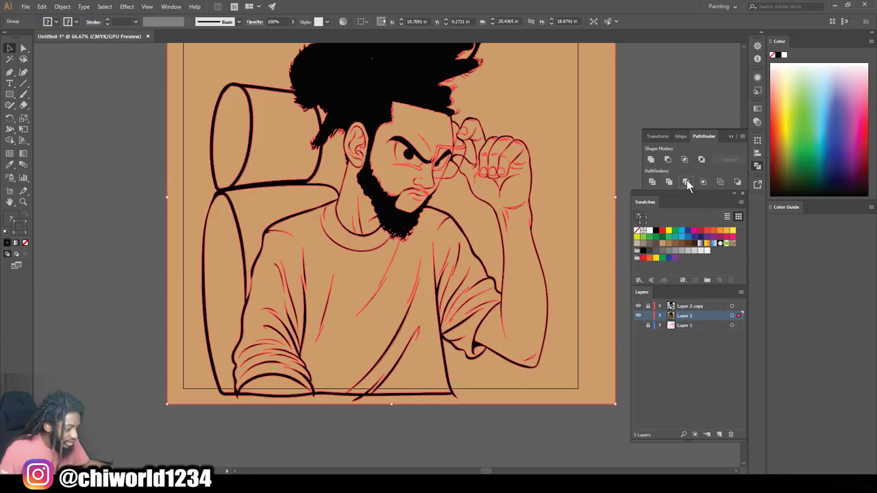
{"action": "right_click", "coordinate": [554, 106]}
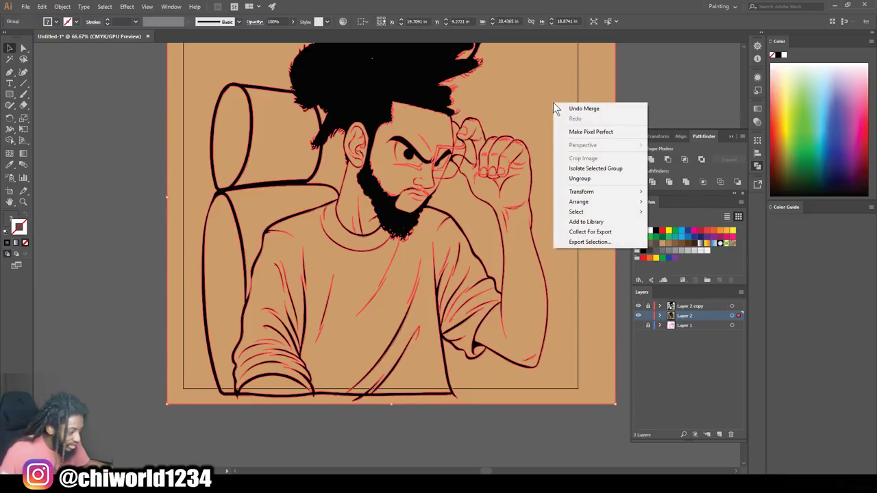
{"action": "left_click", "coordinate": [579, 168]}
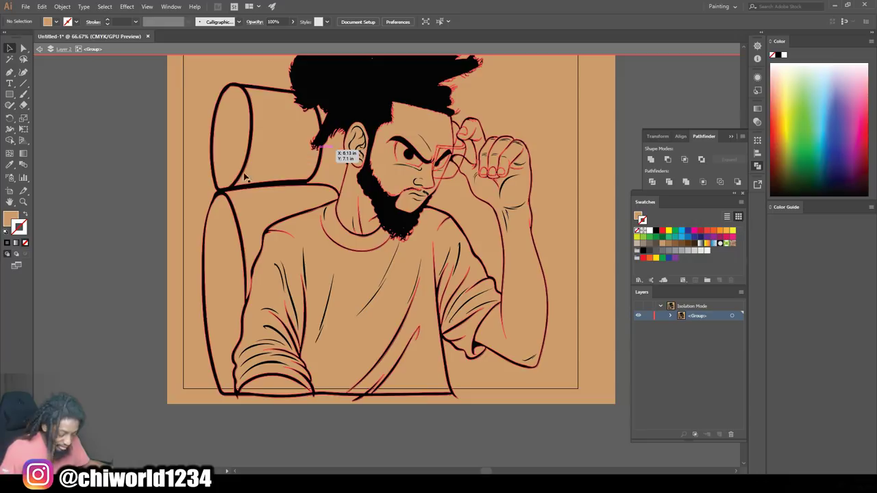
- Delete the tan areas between the arm and torso, around the character, and between the headrest and neck
{"action": "left_click", "coordinate": [466, 206]}
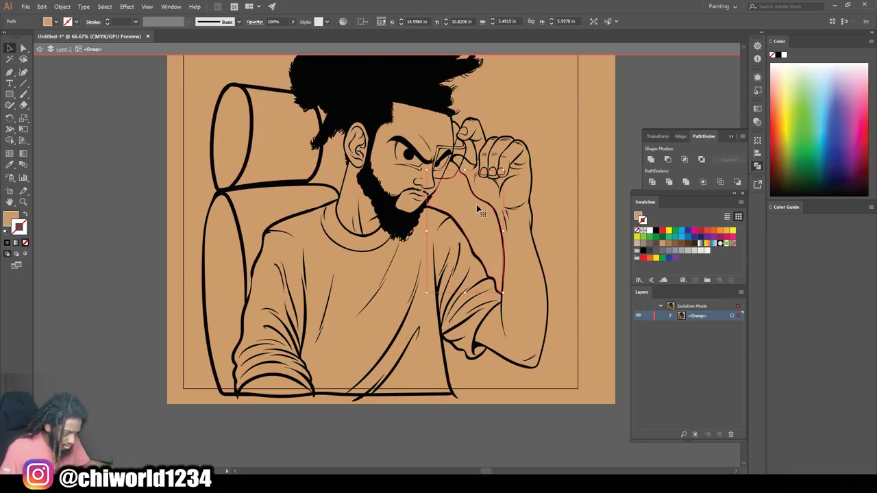
{"action": "key", "text": "Delete"}
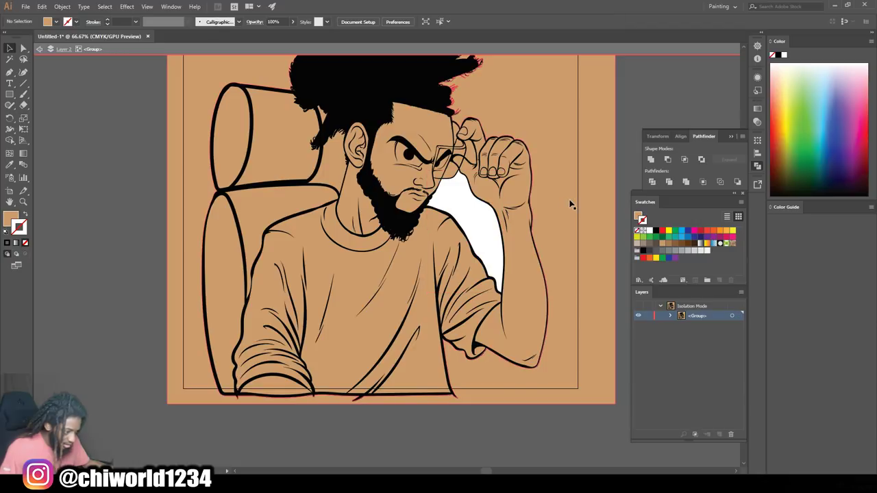
{"action": "left_click", "coordinate": [572, 205]}
{"action": "scroll", "coordinate": [552, 208], "scroll_direction": "up", "scroll_amount": 2}
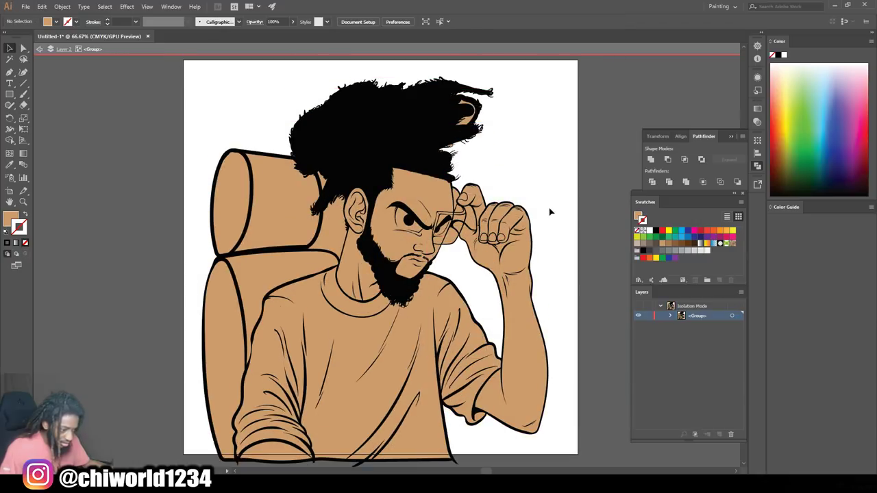
{"action": "left_click", "coordinate": [322, 181]}
{"action": "key", "text": "Delete"}
{"action": "key", "text": "ctrl+minus"}
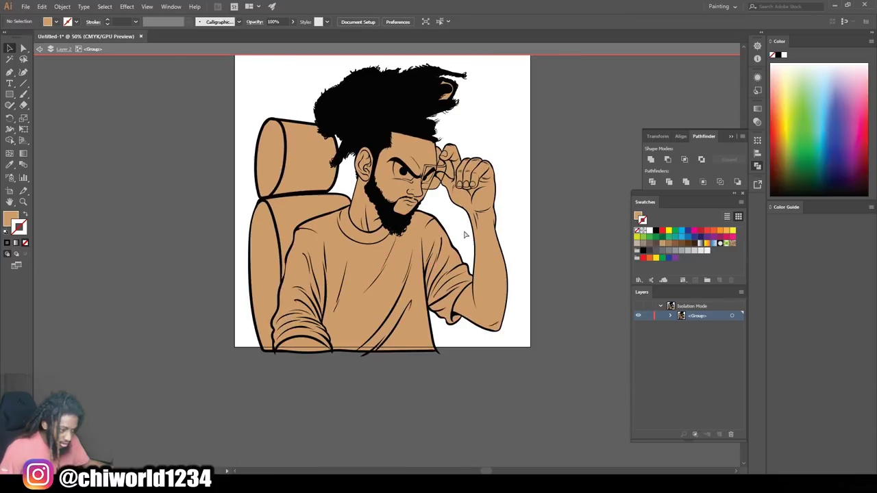
- Fill the shirt shape with the cyan-blue swatch and leave it without a stroke
{"action": "key", "text": "ctrl+equal"}
{"action": "key", "text": "ctrl+equal"}
{"action": "left_click", "coordinate": [335, 270]}
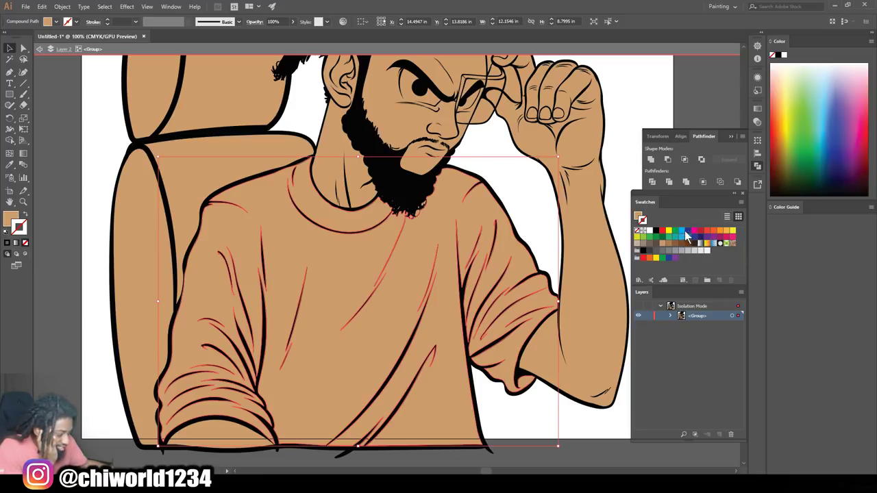
{"action": "left_click", "coordinate": [683, 233]}
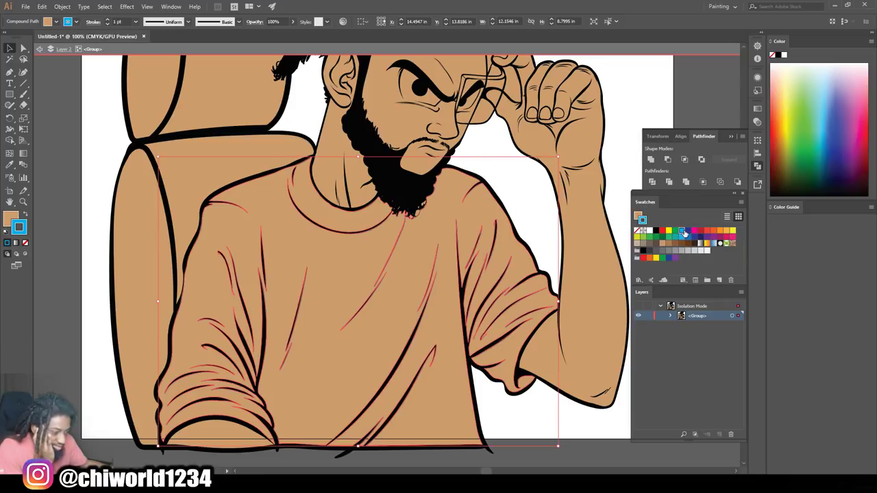
{"action": "left_click", "coordinate": [24, 215]}
{"action": "left_click", "coordinate": [26, 243]}
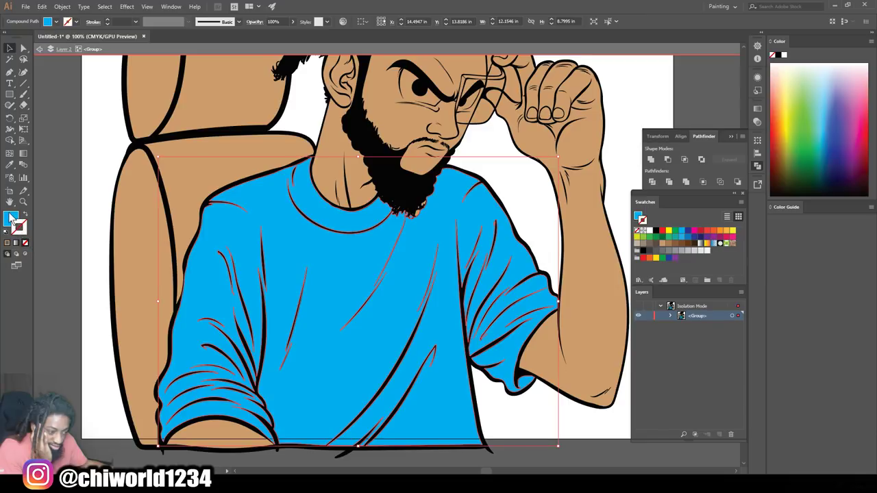
- Change the shirt's fill to light pink FF9F9F
{"action": "double_click", "coordinate": [11, 218]}
{"action": "left_click", "coordinate": [528, 290]}
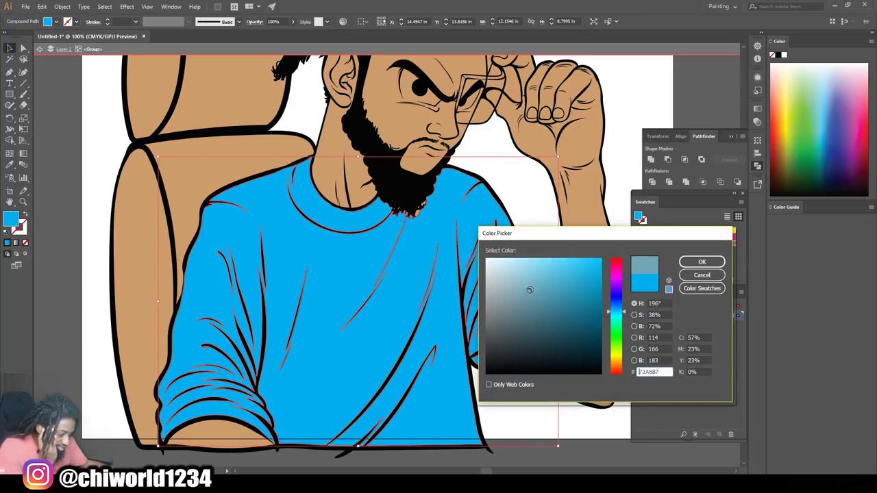
{"action": "left_click_drag", "start_coordinate": [531, 287], "coordinate": [522, 288]}
{"action": "left_click_drag", "start_coordinate": [622, 319], "coordinate": [622, 263]}
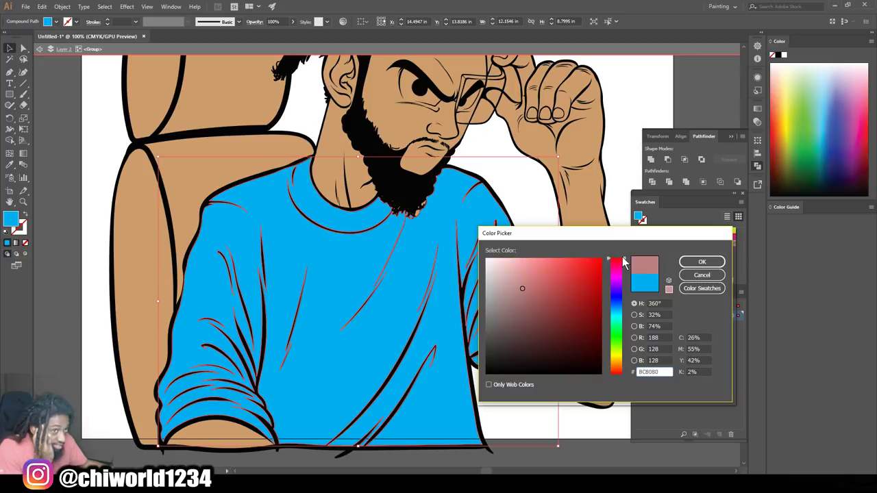
{"action": "left_click_drag", "start_coordinate": [507, 288], "coordinate": [532, 255]}
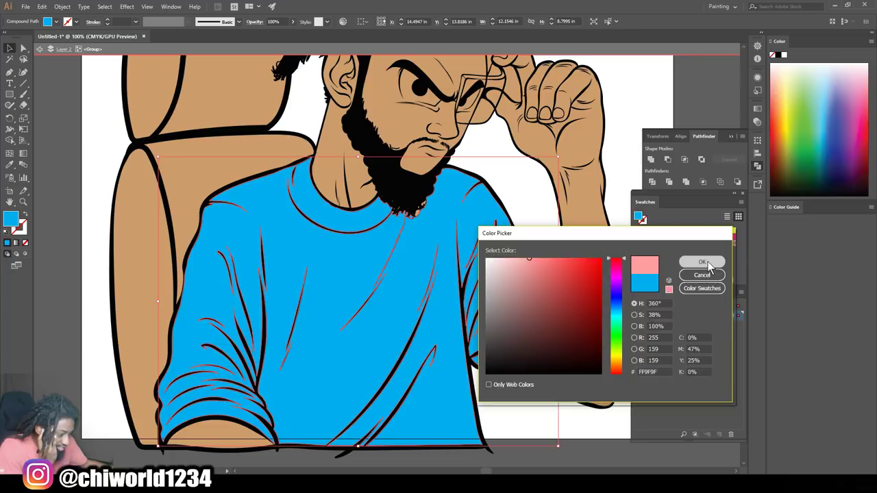
{"action": "left_click", "coordinate": [694, 261]}
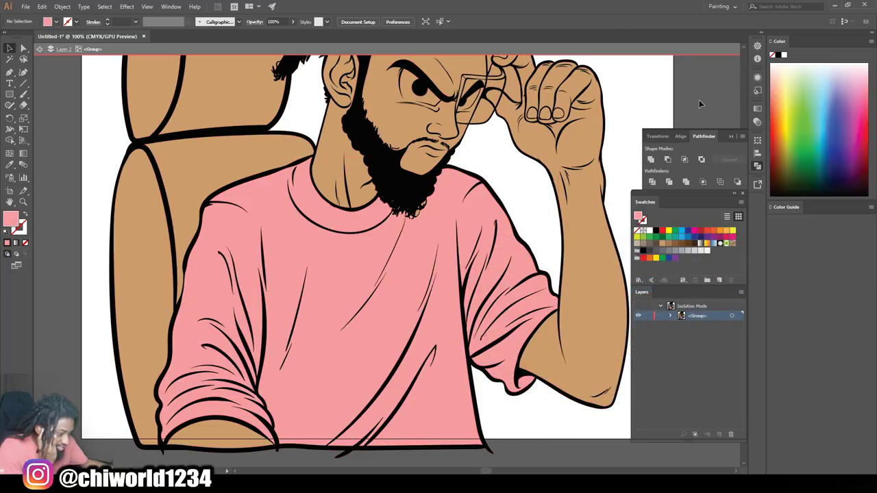
- Fill the front faces of the headrest and the chair back with the medium gray swatch
{"action": "left_click", "coordinate": [224, 169]}
{"action": "scroll", "coordinate": [222, 166], "scroll_direction": "up", "scroll_amount": 2}
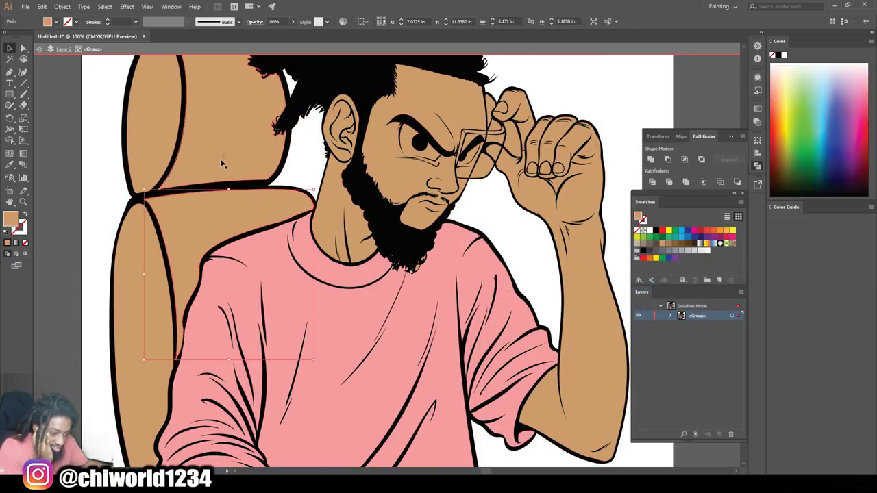
{"action": "left_click", "coordinate": [213, 120], "text": "shift"}
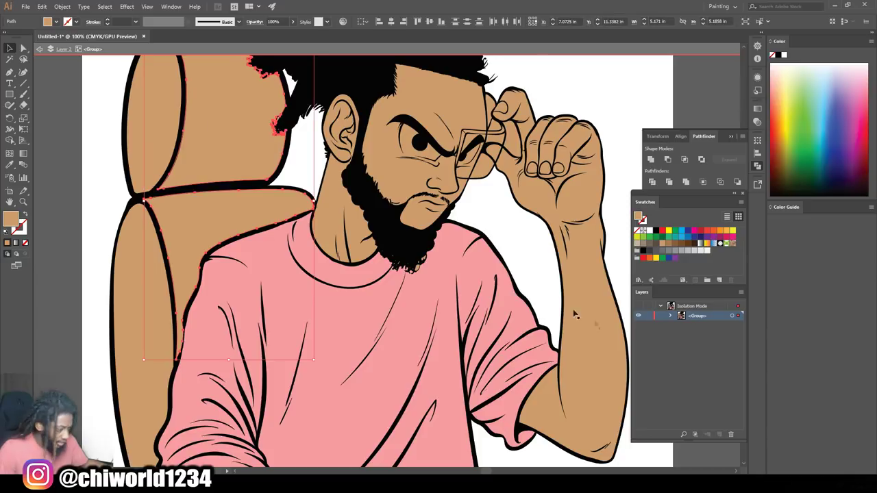
{"action": "left_click", "coordinate": [663, 253]}
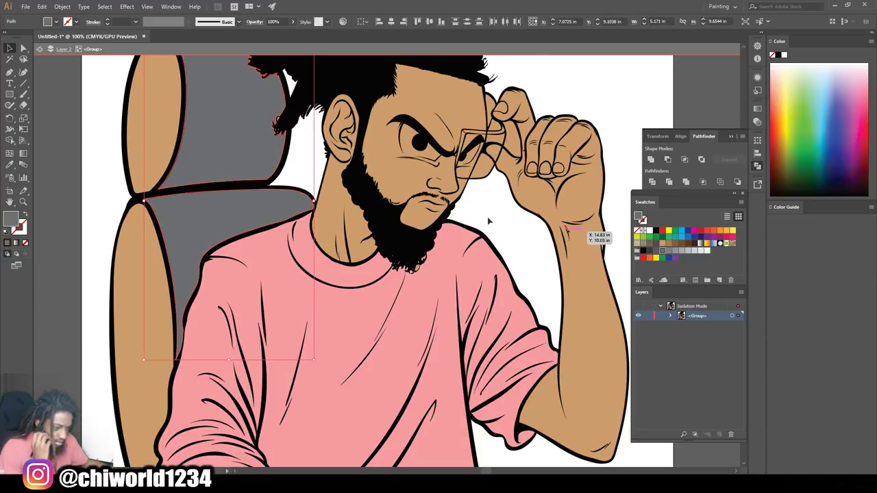
- Fill the side panels of the headrest and the chair back with the dark gray swatch
{"action": "left_click", "coordinate": [157, 121]}
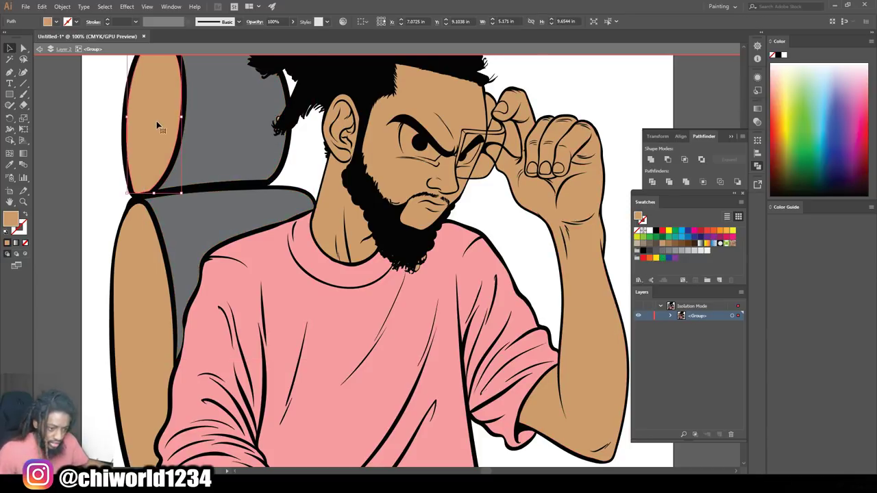
{"action": "left_click", "coordinate": [126, 271], "text": "shift"}
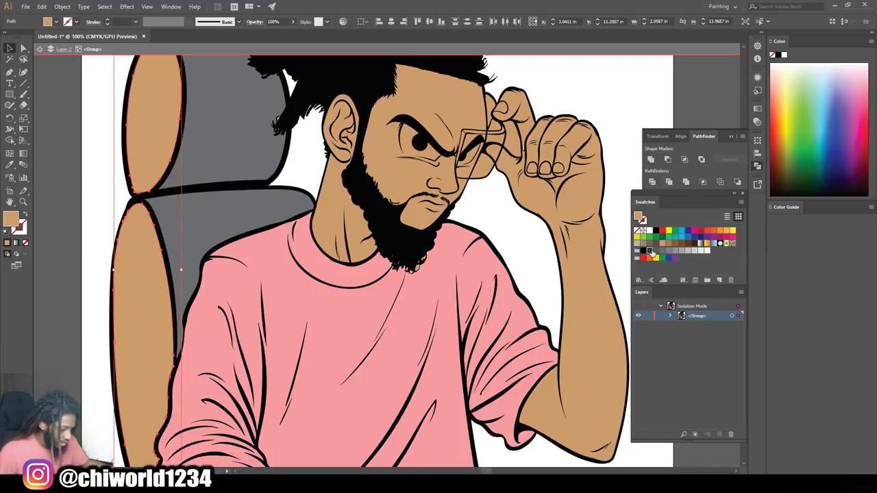
{"action": "left_click", "coordinate": [649, 251]}
{"action": "left_click", "coordinate": [622, 99]}
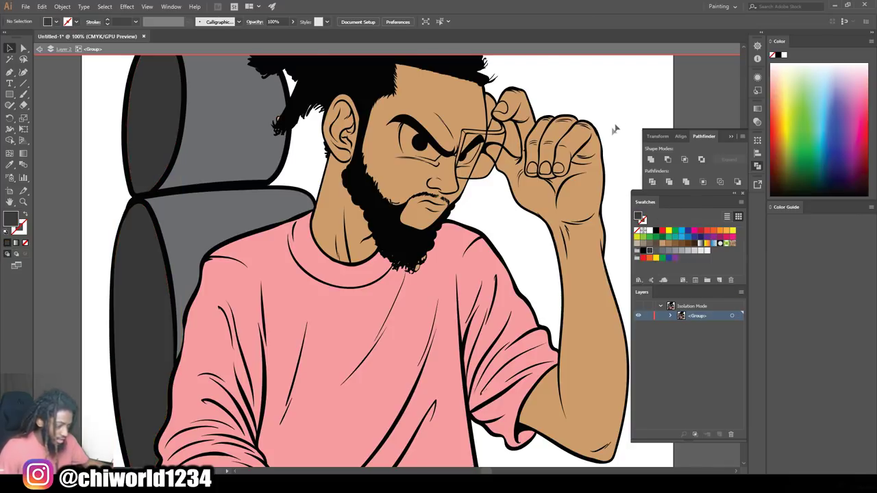
- Delete the tan area enclosed between the thumb and index finger beside the glasses
{"action": "key", "text": "ctrl+minus"}
{"action": "key", "text": "ctrl+minus"}
{"action": "scroll", "coordinate": [533, 229], "scroll_direction": "up", "scroll_amount": 5}
{"action": "key", "text": "ctrl+plus"}
{"action": "key", "text": "ctrl+plus"}
{"action": "scroll", "coordinate": [527, 228], "scroll_direction": "up", "scroll_amount": 3}
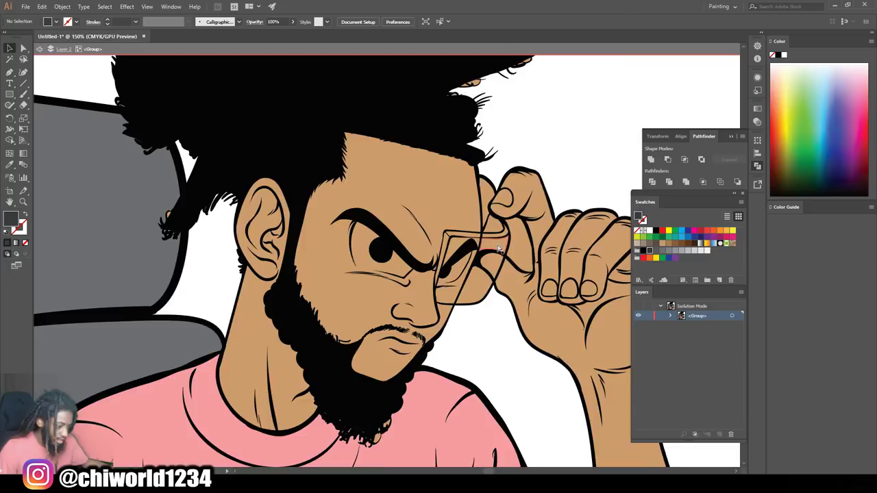
{"action": "left_click", "coordinate": [508, 245]}
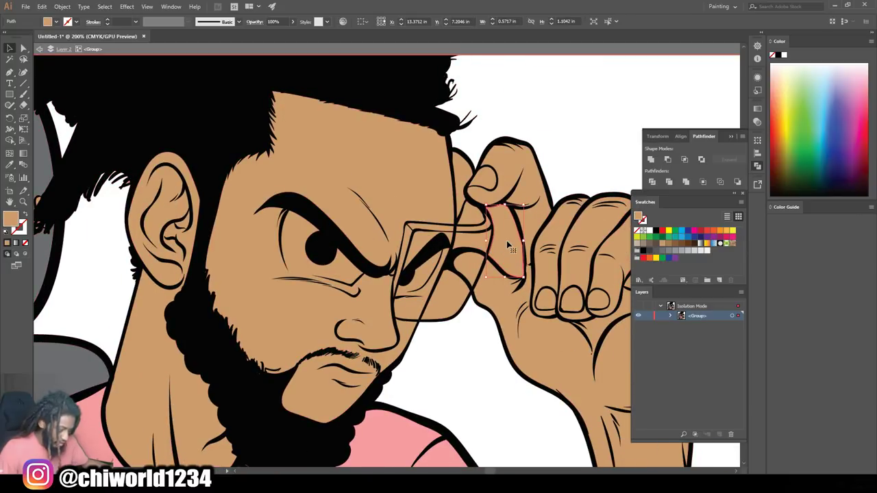
{"action": "key", "text": "Delete"}
- Exit isolation mode for the merged color group
{"action": "scroll", "coordinate": [528, 199], "scroll_direction": "up", "scroll_amount": 2}
{"action": "key", "text": "ctrl+minus"}
{"action": "key", "text": "ctrl+minus"}
{"action": "scroll", "coordinate": [521, 202], "scroll_direction": "down", "scroll_amount": 2}
{"action": "scroll", "coordinate": [489, 206], "scroll_direction": "up", "scroll_amount": 1}
{"action": "scroll", "coordinate": [480, 215], "scroll_direction": "down", "scroll_amount": 3}
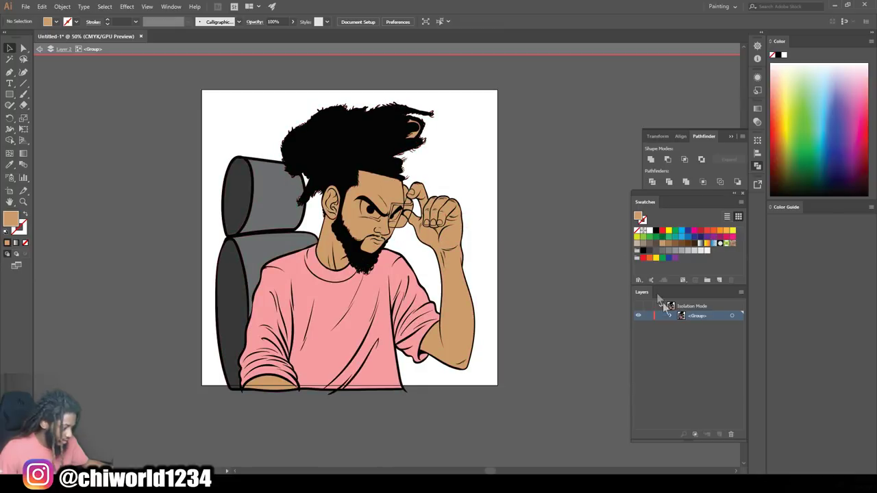
{"action": "double_click", "coordinate": [561, 301]}
{"action": "scroll", "coordinate": [583, 290], "scroll_direction": "up", "scroll_amount": 1}
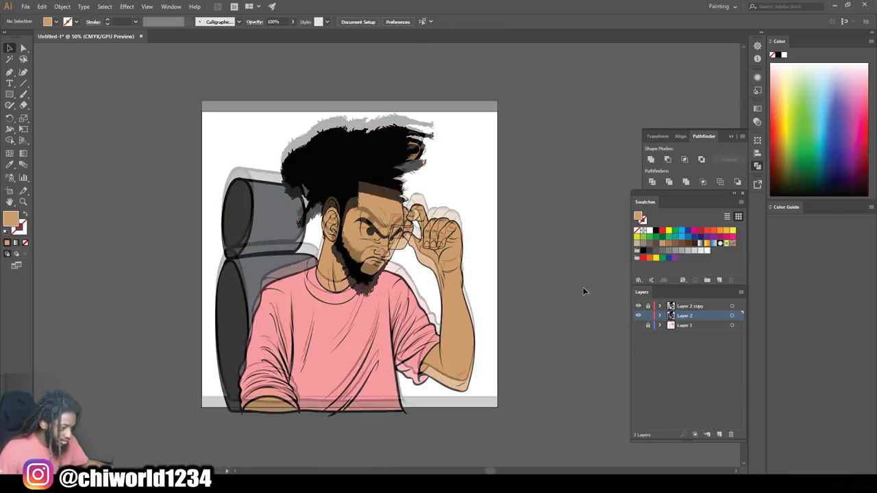
- Lock the black line-art paths inside the group on Layer 2, leaving the color shapes unlocked
{"action": "left_click", "coordinate": [659, 315]}
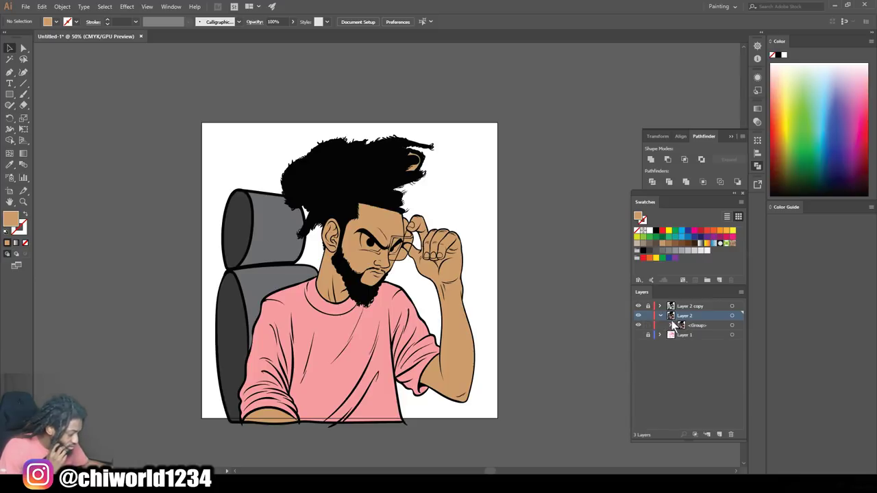
{"action": "left_click", "coordinate": [670, 324]}
{"action": "scroll", "coordinate": [670, 333], "scroll_direction": "down", "scroll_amount": 2}
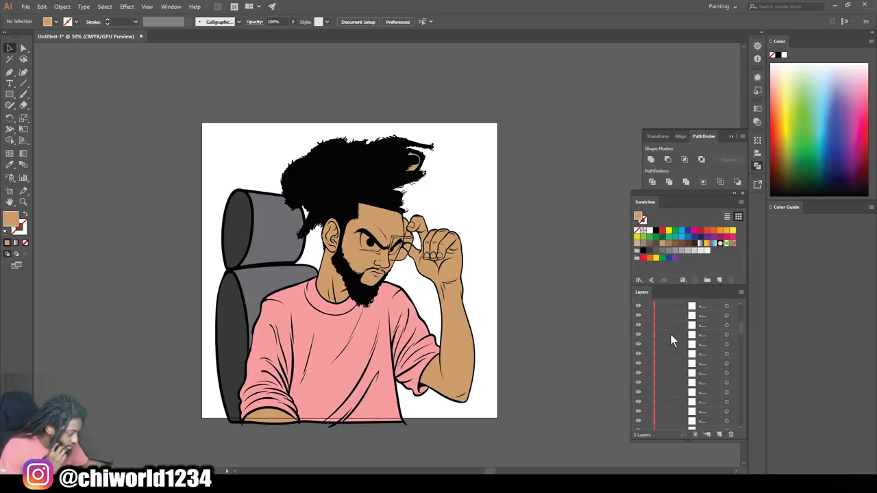
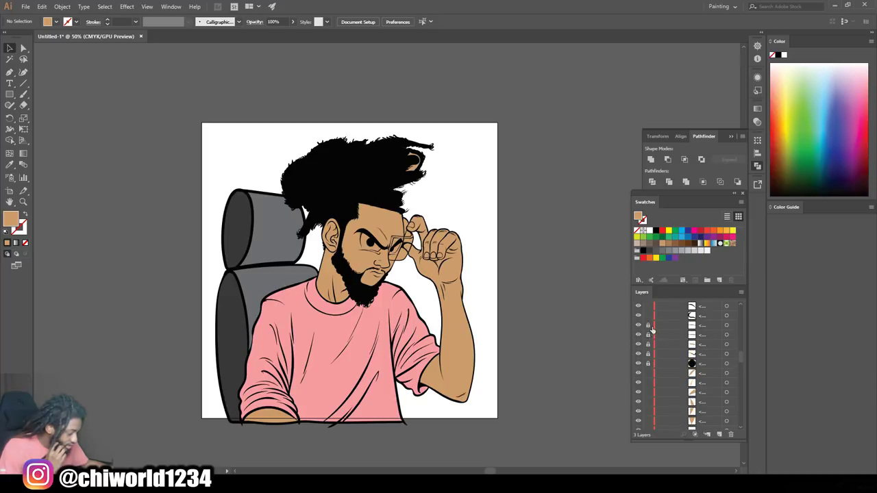
{"action": "scroll", "coordinate": [655, 305], "scroll_direction": "up", "scroll_amount": 5}
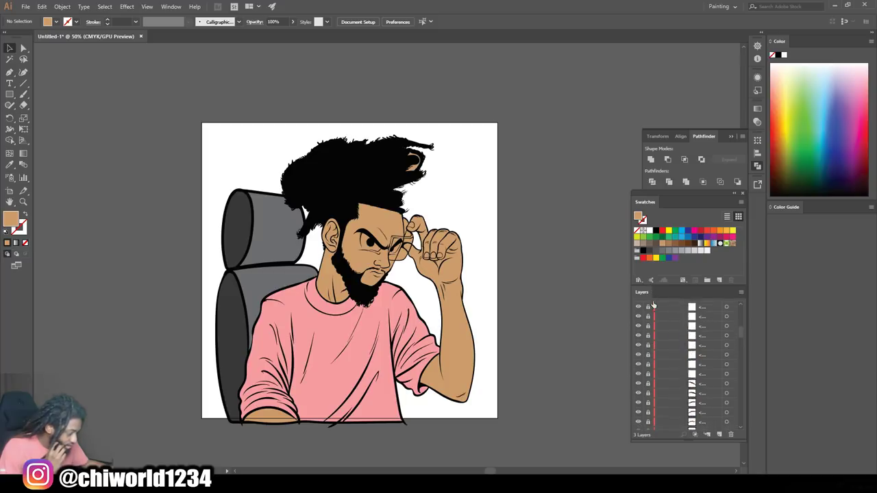
{"action": "scroll", "coordinate": [658, 294], "scroll_direction": "up", "scroll_amount": 5}
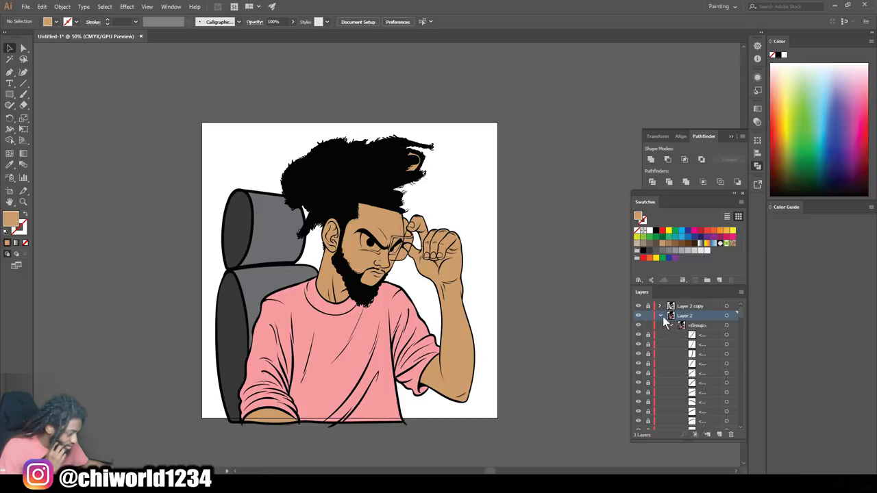
{"action": "left_click", "coordinate": [661, 315]}
- Delete the leftover tan pieces in the gaps along the outer edge of the hair
{"action": "scroll", "coordinate": [475, 192], "scroll_direction": "up", "scroll_amount": 2}
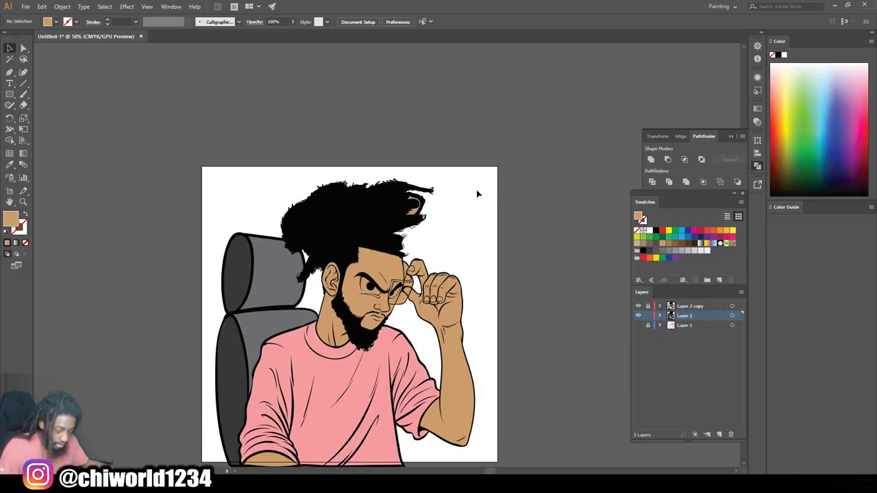
{"action": "key", "text": "ctrl+plus"}
{"action": "key", "text": "ctrl+plus"}
{"action": "scroll", "coordinate": [476, 194], "scroll_direction": "up", "scroll_amount": 5}
{"action": "key", "text": "ctrl+plus"}
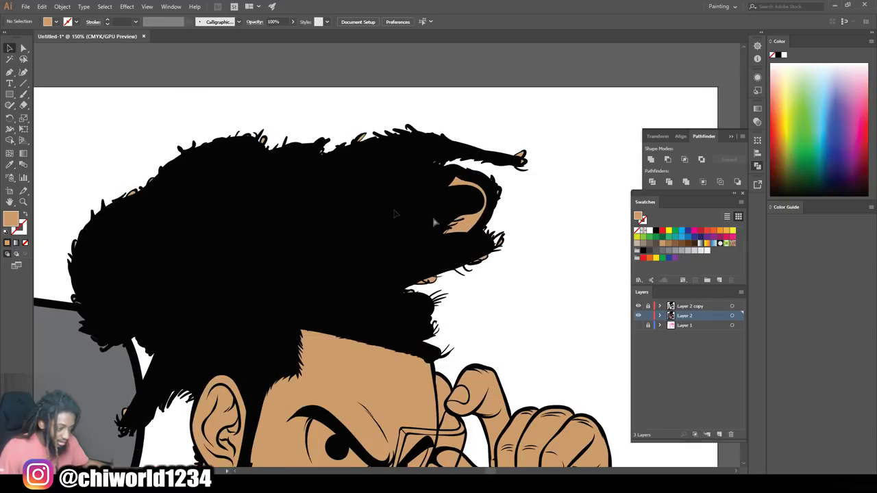
{"action": "left_click", "coordinate": [24, 49]}
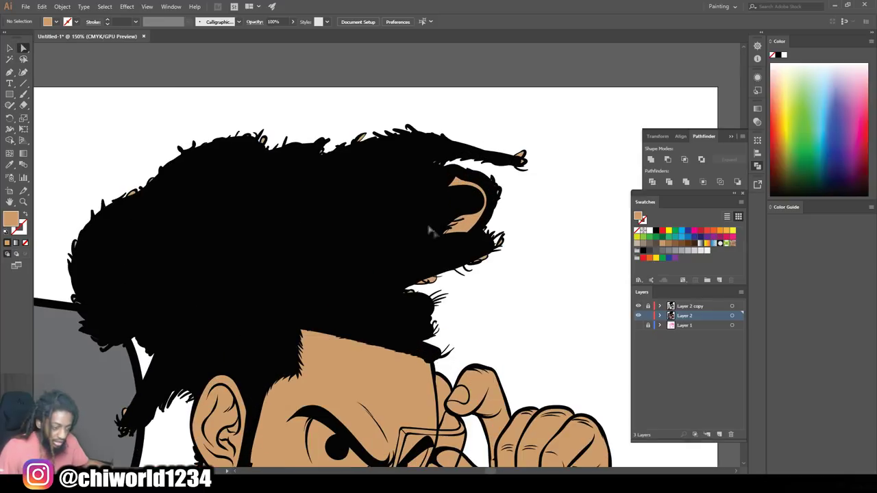
{"action": "left_click_drag", "start_coordinate": [553, 323], "coordinate": [262, 114]}
{"action": "key", "text": "Delete"}
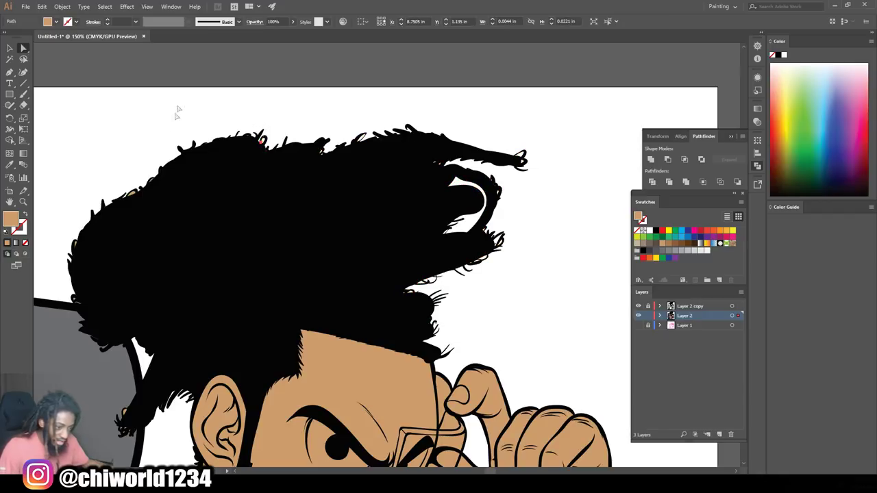
{"action": "left_click_drag", "start_coordinate": [160, 118], "coordinate": [346, 195]}
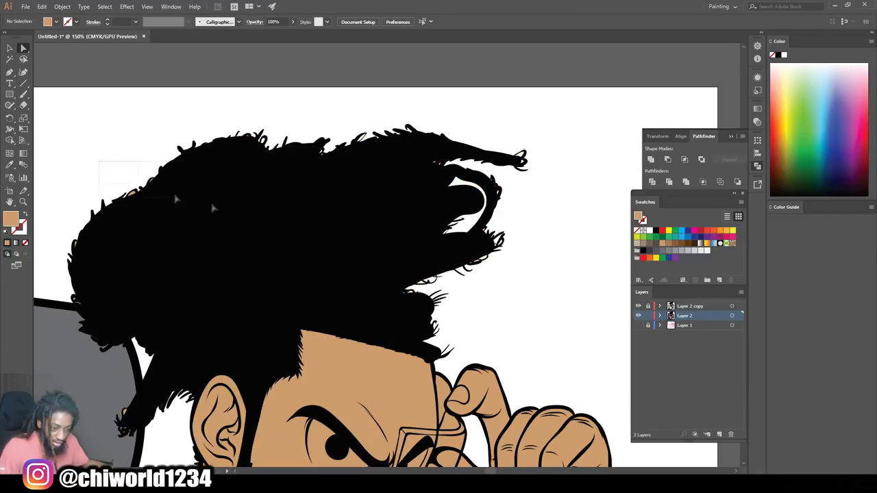
{"action": "left_click_drag", "start_coordinate": [49, 229], "coordinate": [137, 297]}
{"action": "scroll", "coordinate": [137, 297], "scroll_direction": "down", "scroll_amount": 3}
{"action": "scroll", "coordinate": [280, 196], "scroll_direction": "up", "scroll_amount": 1}
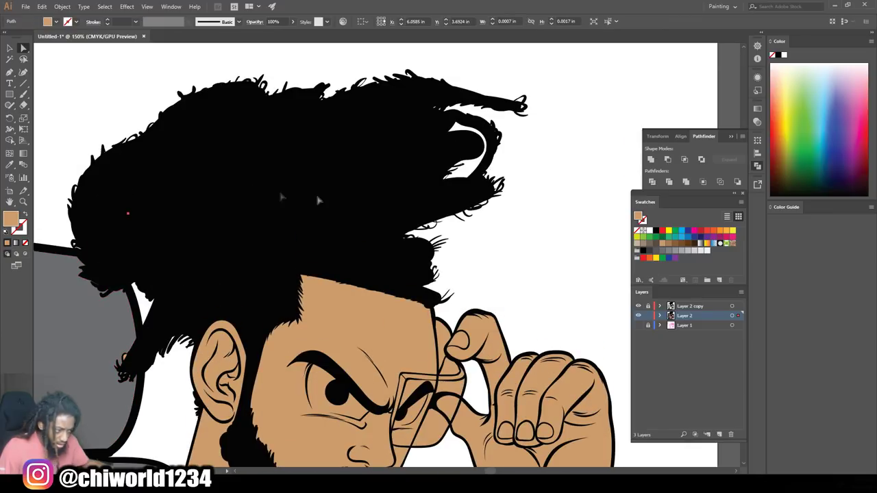
{"action": "left_click", "coordinate": [508, 215]}
- Recolor the tan bits at the tip of the beard with the shirt's pink using the Eyedropper
{"action": "scroll", "coordinate": [476, 280], "scroll_direction": "down", "scroll_amount": 4}
{"action": "scroll", "coordinate": [428, 280], "scroll_direction": "down", "scroll_amount": 4}
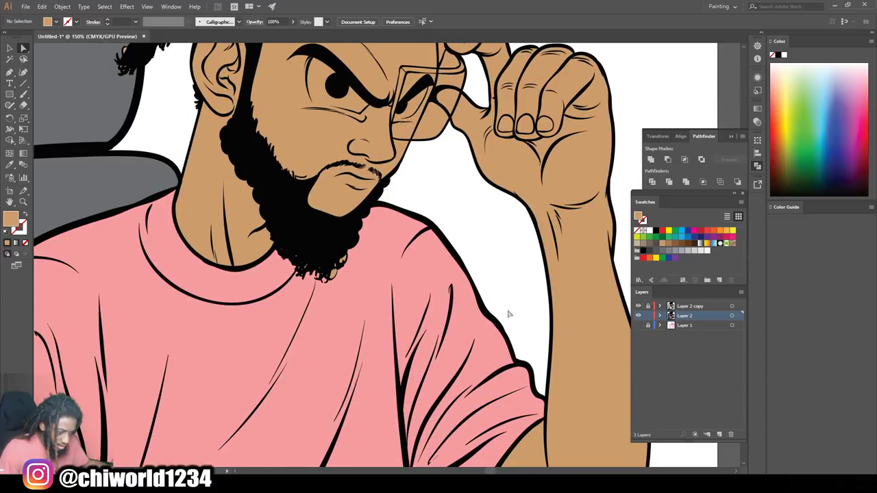
{"action": "left_click_drag", "start_coordinate": [253, 237], "coordinate": [278, 234]}
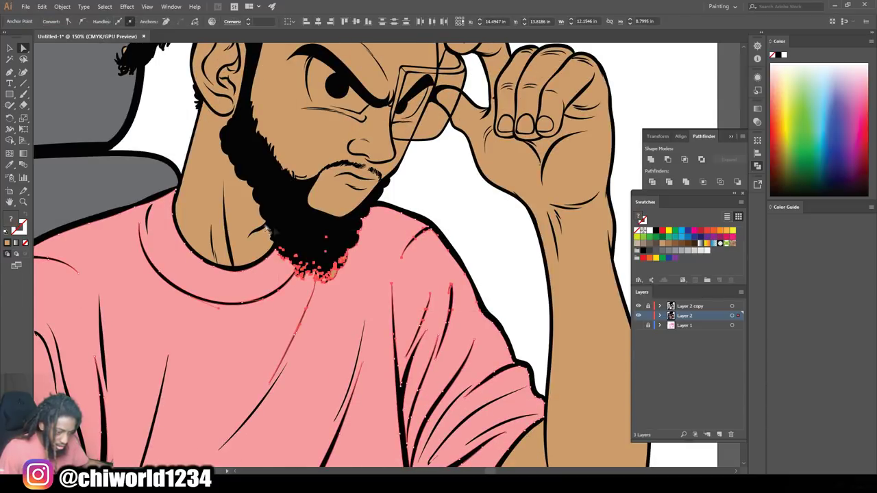
{"action": "left_click", "coordinate": [10, 167]}
{"action": "left_click", "coordinate": [221, 287]}
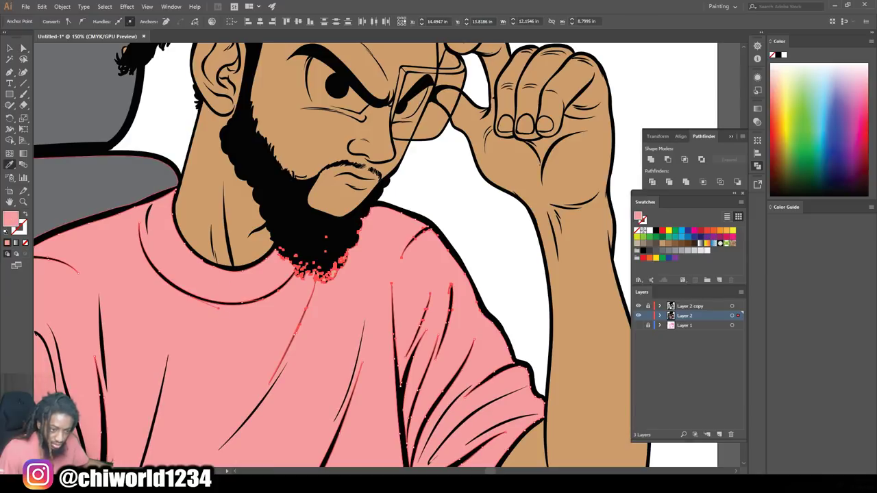
{"action": "scroll", "coordinate": [34, 120], "scroll_direction": "up", "scroll_amount": 1}
{"action": "left_click", "coordinate": [10, 48]}
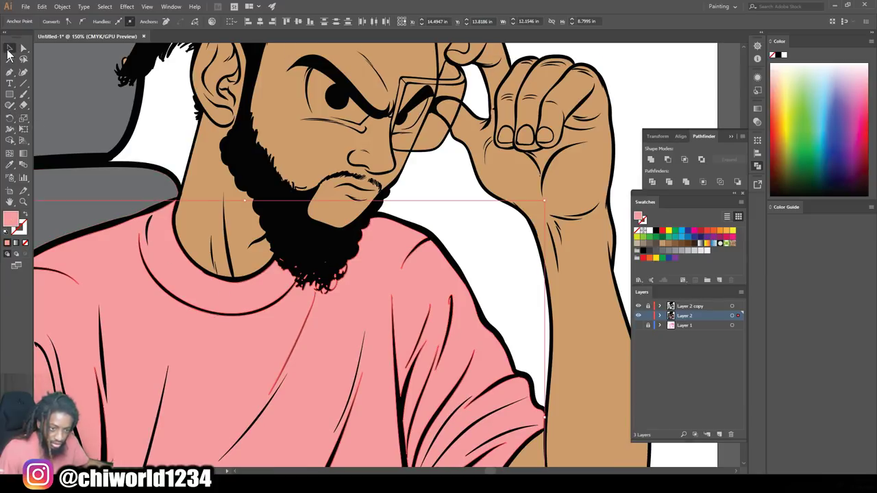
{"action": "left_click", "coordinate": [183, 138]}
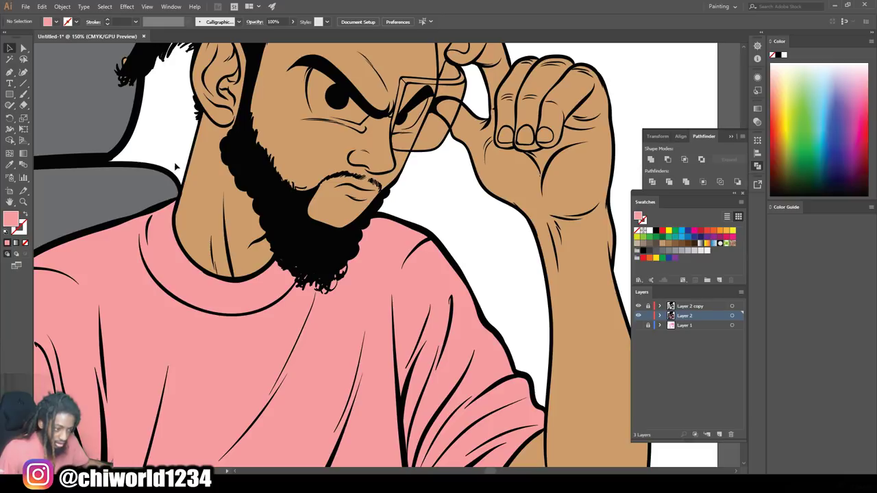
- Inspect the beard's lower edge and the hair beside the headrest for leftover tan spots
{"action": "scroll", "coordinate": [315, 288], "scroll_direction": "down", "scroll_amount": 3}
{"action": "scroll", "coordinate": [365, 309], "scroll_direction": "up", "scroll_amount": 5}
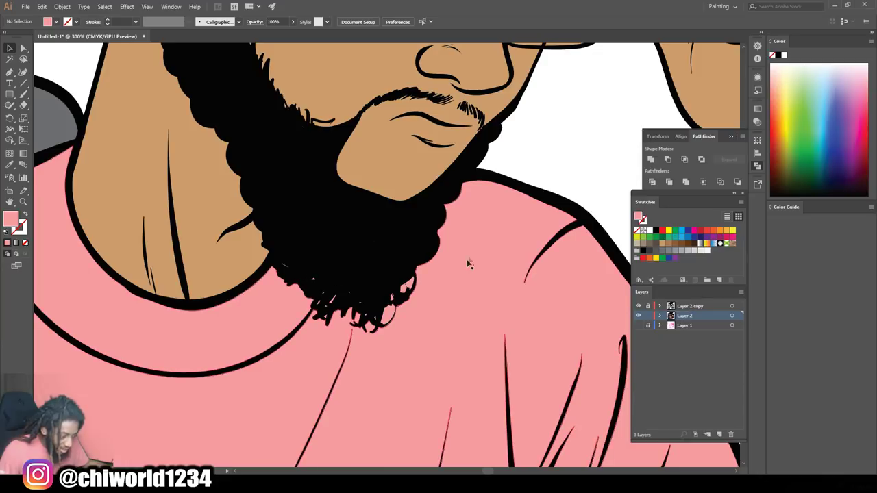
{"action": "scroll", "coordinate": [225, 360], "scroll_direction": "down", "scroll_amount": 2}
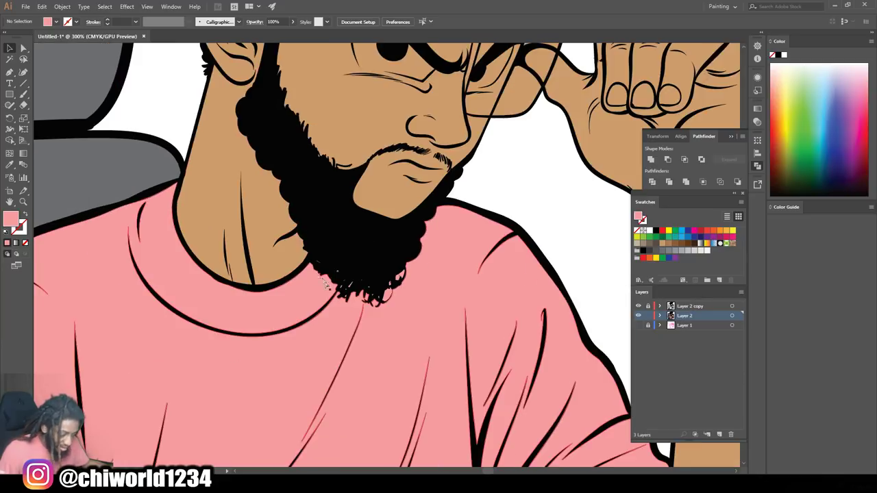
{"action": "scroll", "coordinate": [301, 289], "scroll_direction": "up", "scroll_amount": 1}
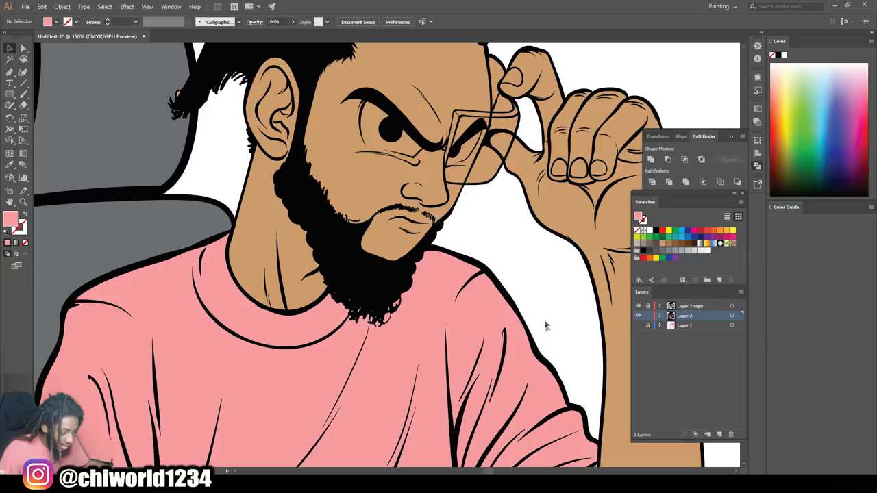
{"action": "key", "text": "ctrl+z"}
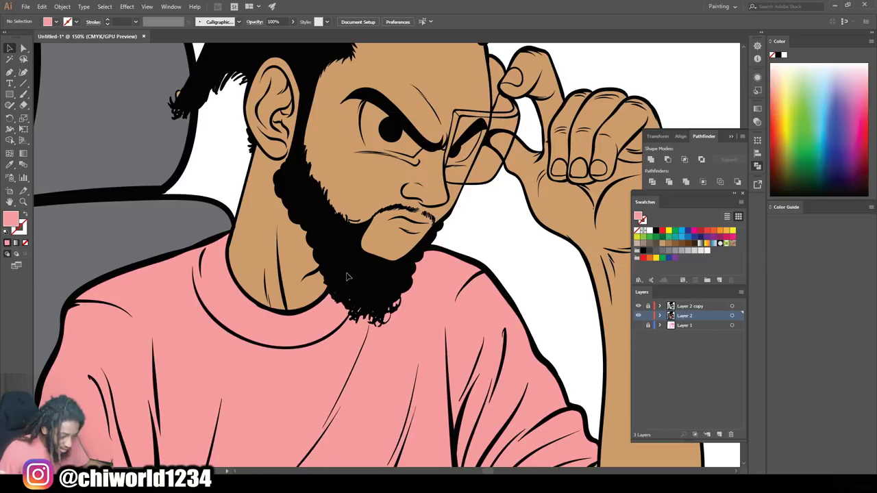
{"action": "scroll", "coordinate": [332, 319], "scroll_direction": "down", "scroll_amount": 1}
{"action": "scroll", "coordinate": [172, 278], "scroll_direction": "up", "scroll_amount": 1}
{"action": "scroll", "coordinate": [183, 273], "scroll_direction": "up", "scroll_amount": 1}
{"action": "scroll", "coordinate": [165, 267], "scroll_direction": "up", "scroll_amount": 2}
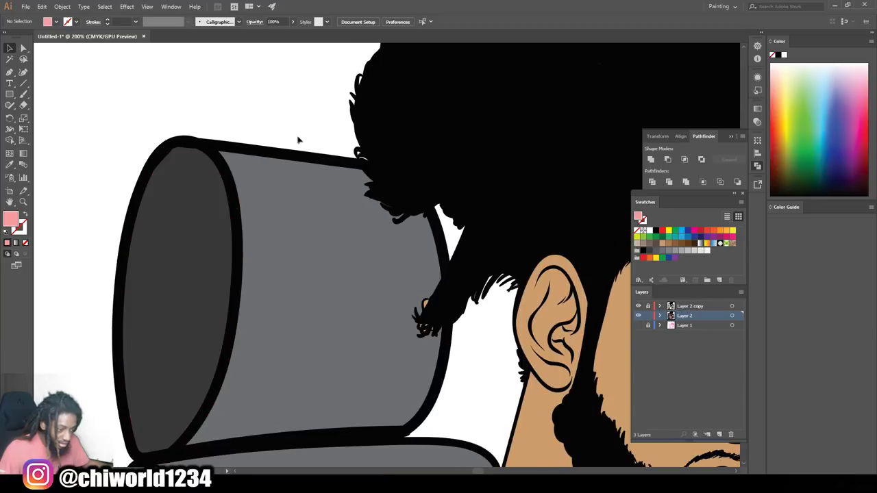
{"action": "left_click_drag", "start_coordinate": [492, 380], "coordinate": [461, 373]}
{"action": "key", "text": "i"}
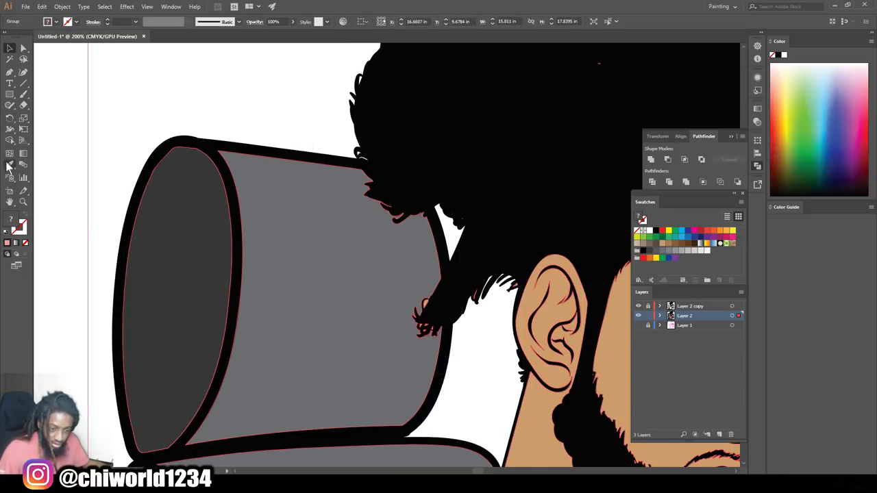
{"action": "left_click", "coordinate": [335, 258]}
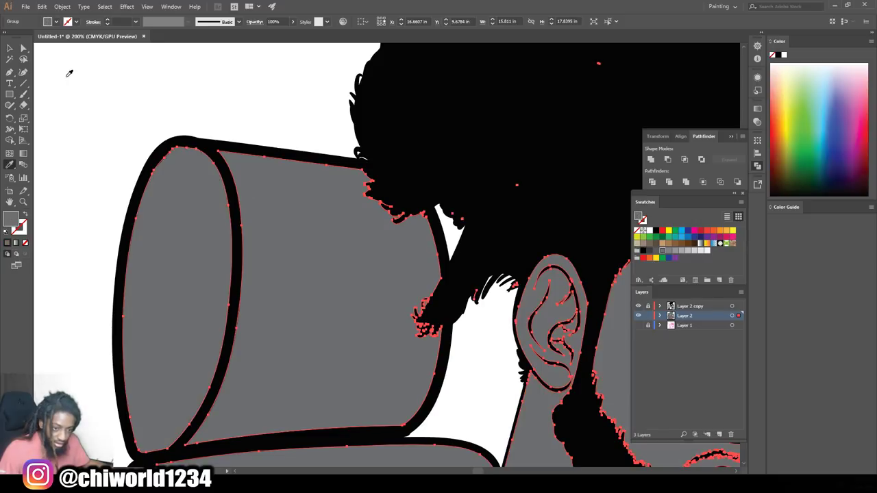
{"action": "key", "text": "ctrl+z"}
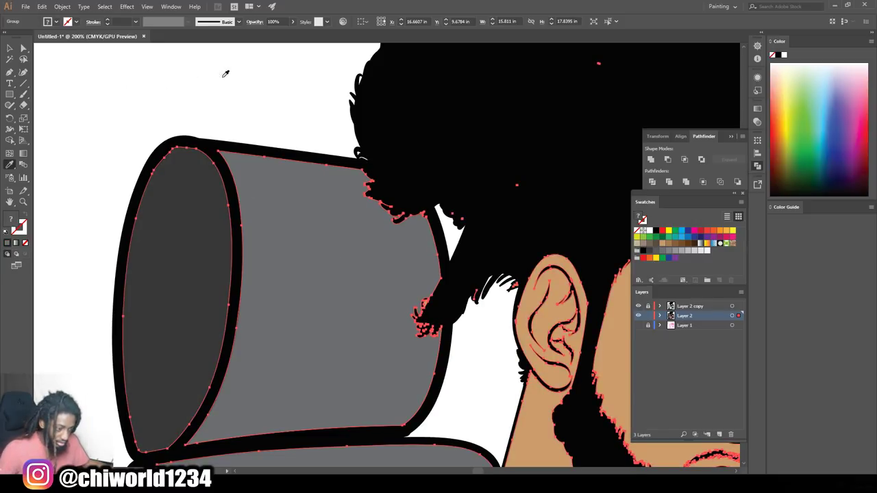
{"action": "left_click", "coordinate": [7, 48]}
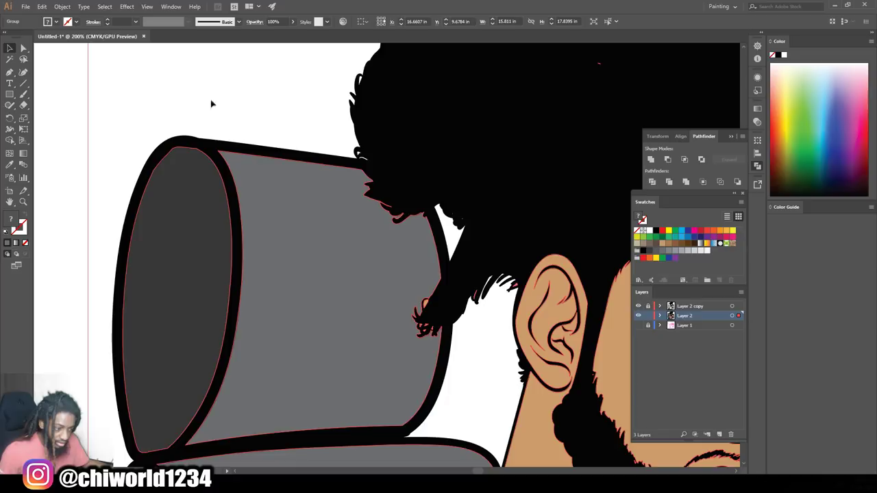
{"action": "left_click", "coordinate": [265, 106]}
- Isolate the artwork group and recolor the tan bit at the hair tip over the headrest with the headrest's gray using the Eyedropper
{"action": "left_click_drag", "start_coordinate": [406, 326], "coordinate": [458, 370]}
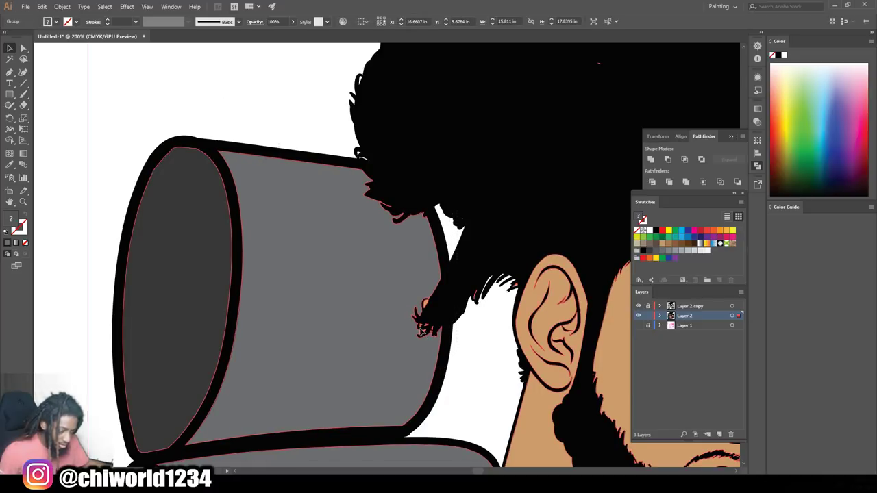
{"action": "right_click", "coordinate": [375, 258]}
{"action": "left_click", "coordinate": [438, 319]}
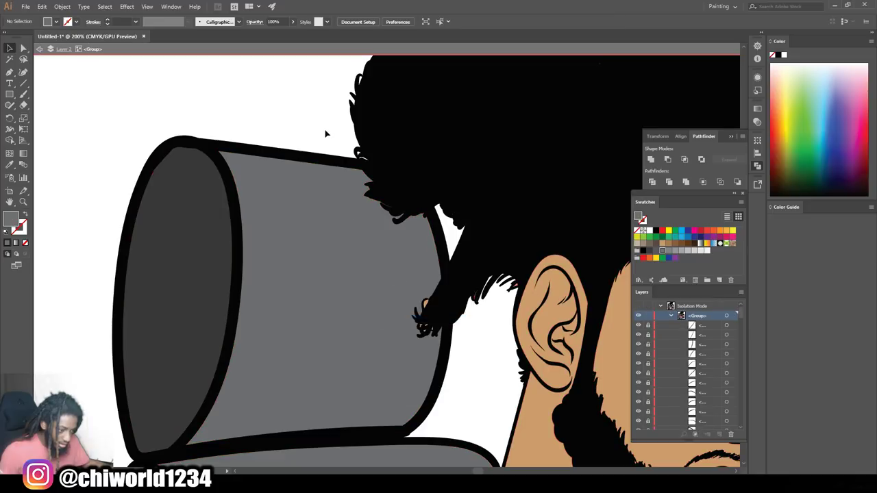
{"action": "left_click", "coordinate": [233, 234]}
{"action": "left_click", "coordinate": [10, 163]}
{"action": "left_click", "coordinate": [395, 277]}
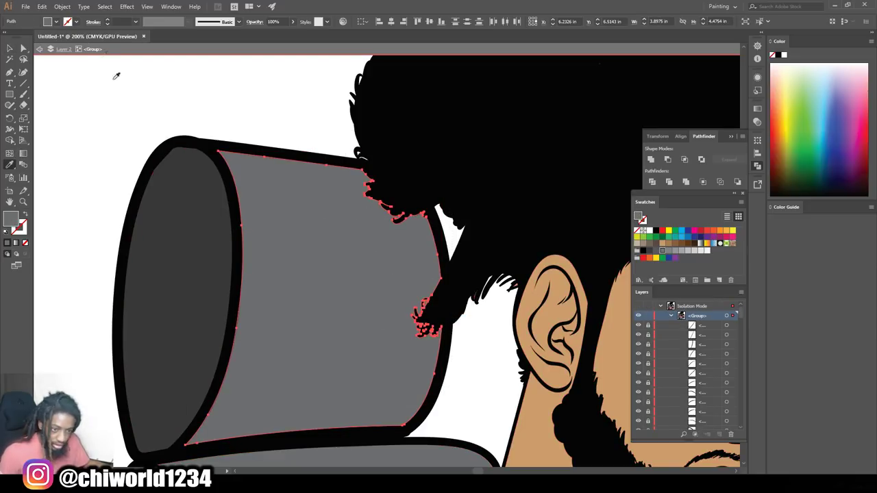
{"action": "left_click", "coordinate": [11, 51]}
{"action": "left_click", "coordinate": [189, 95]}
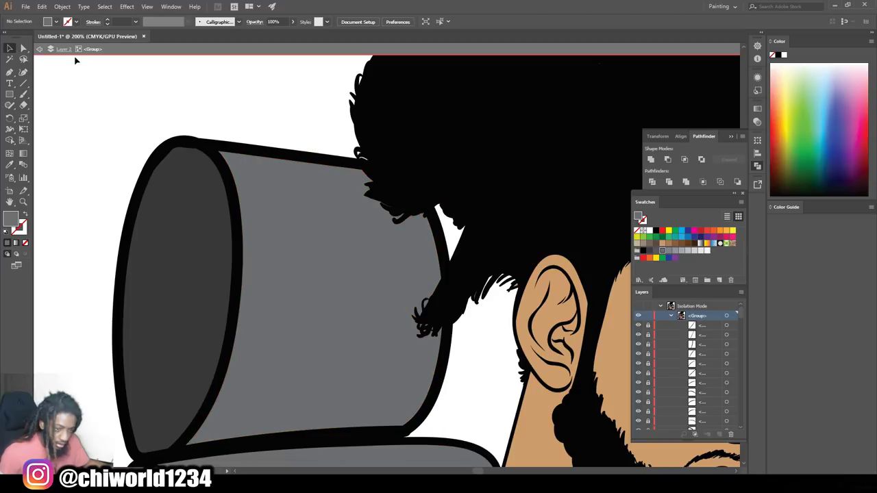
- Delete the leftover tan slivers between the hair strands beside the ear and exit isolation mode
{"action": "left_click", "coordinate": [22, 48]}
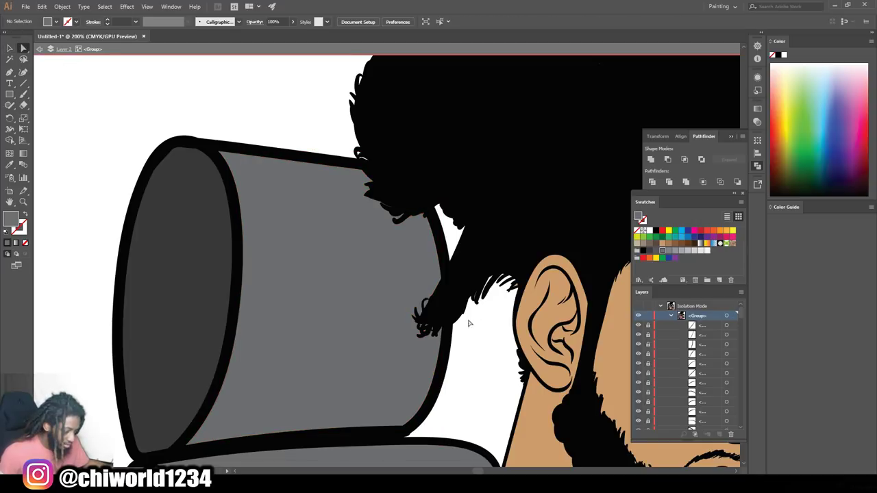
{"action": "left_click_drag", "start_coordinate": [516, 237], "coordinate": [517, 237]}
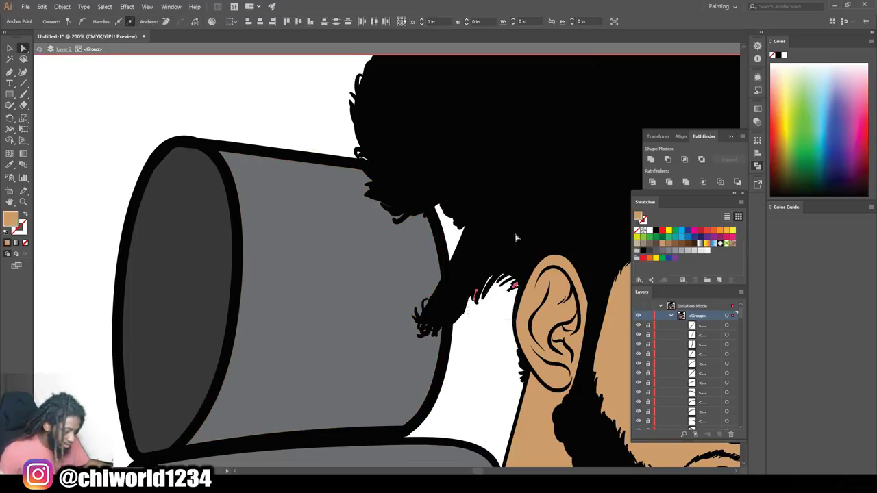
{"action": "key", "text": "Delete"}
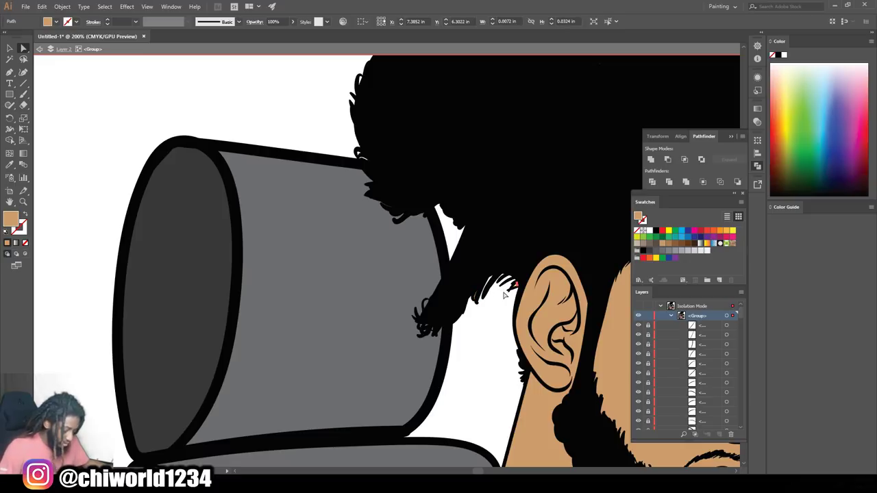
{"action": "left_click", "coordinate": [505, 308]}
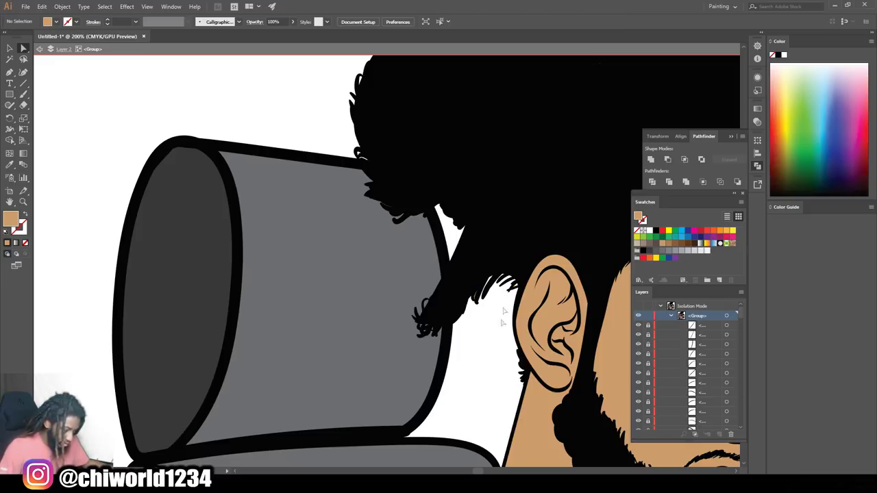
{"action": "key", "text": "Escape"}
- Fill the small tan piece between the forehead and the fingertip holding the glasses with light gray
{"action": "key", "text": "ctrl+minus"}
{"action": "key", "text": "ctrl+minus"}
{"action": "key", "text": "ctrl+minus"}
{"action": "key", "text": "ctrl+minus"}
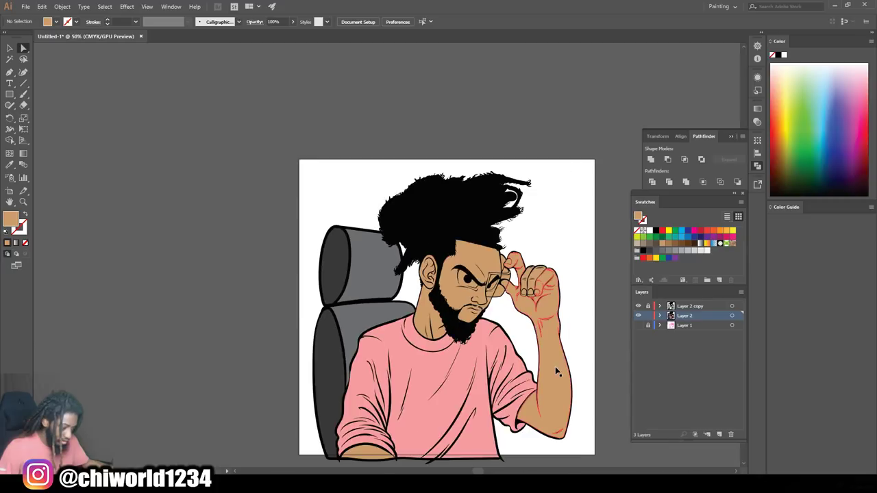
{"action": "scroll", "coordinate": [549, 336], "scroll_direction": "down", "scroll_amount": 3}
{"action": "scroll", "coordinate": [552, 337], "scroll_direction": "right", "scroll_amount": 5}
{"action": "key", "text": "ctrl+plus"}
{"action": "key", "text": "ctrl+plus"}
{"action": "scroll", "coordinate": [576, 335], "scroll_direction": "up", "scroll_amount": 12}
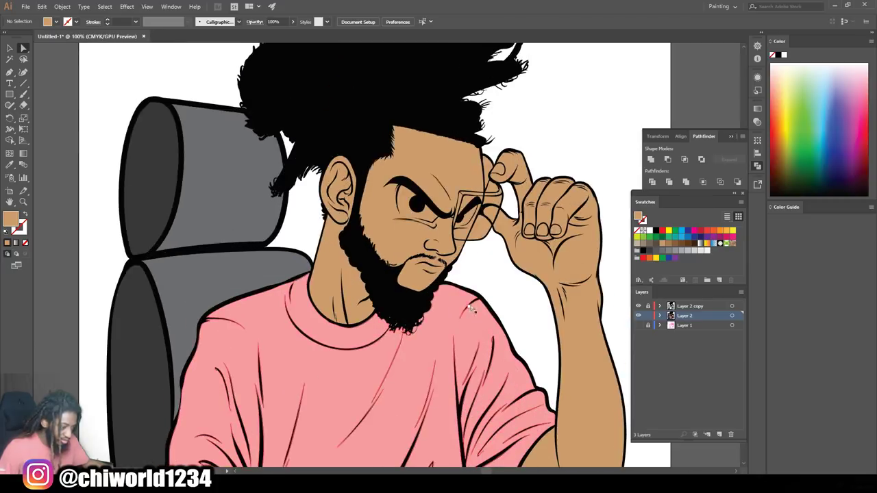
{"action": "key", "text": "ctrl+plus"}
{"action": "scroll", "coordinate": [484, 313], "scroll_direction": "right", "scroll_amount": 5}
{"action": "key", "text": "ctrl+plus"}
{"action": "key", "text": "ctrl+plus"}
{"action": "left_click", "coordinate": [490, 205]}
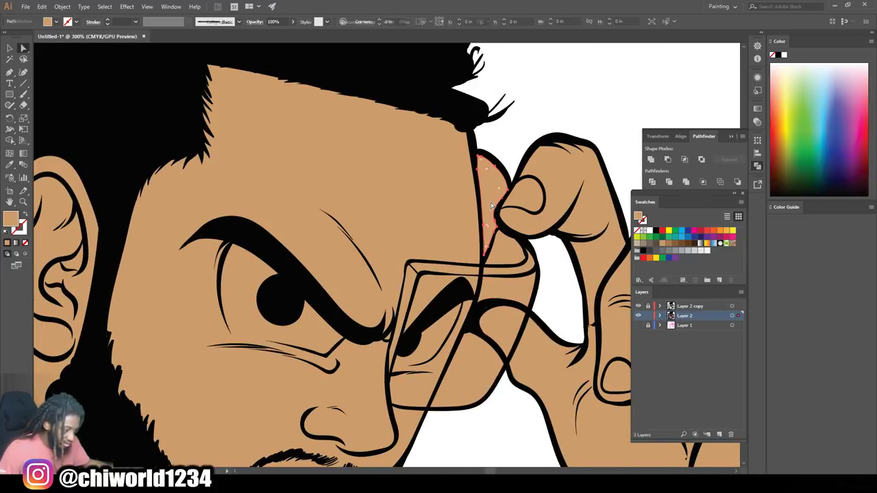
{"action": "left_click", "coordinate": [694, 250]}
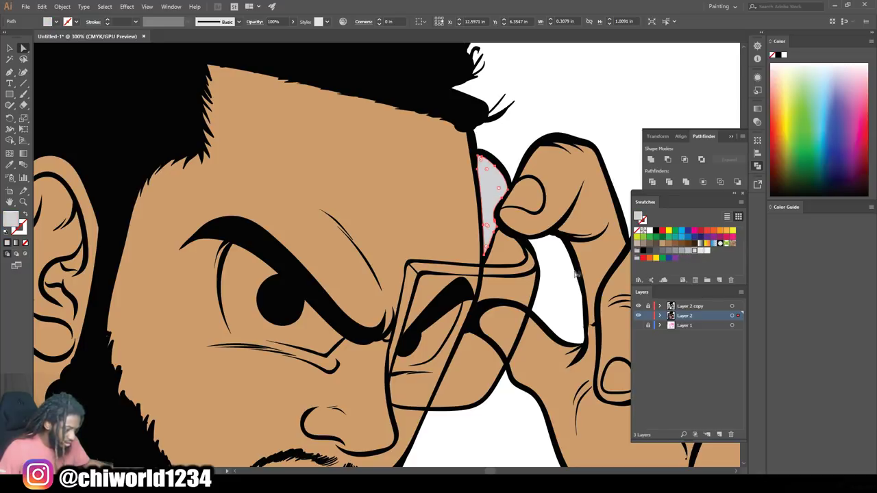
{"action": "left_click", "coordinate": [560, 287]}
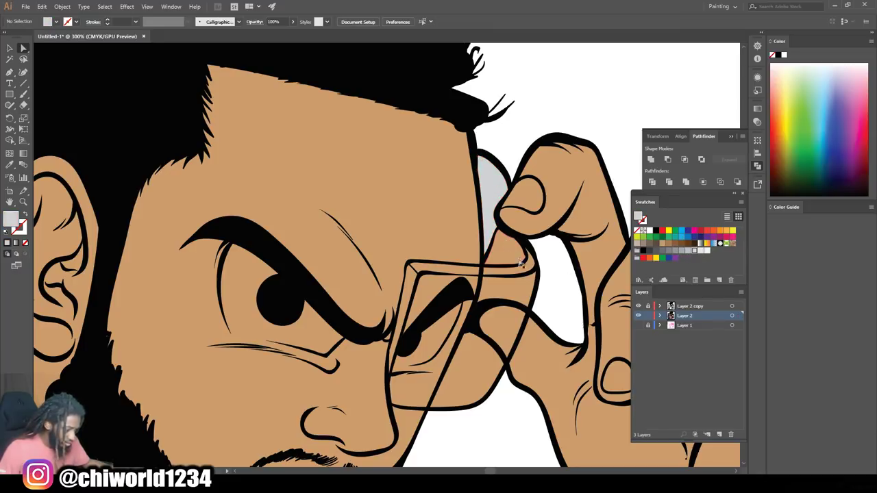
- Fill all sections of the glasses' lens, including those over the eye and finger, with medium blue
{"action": "left_click", "coordinate": [511, 298]}
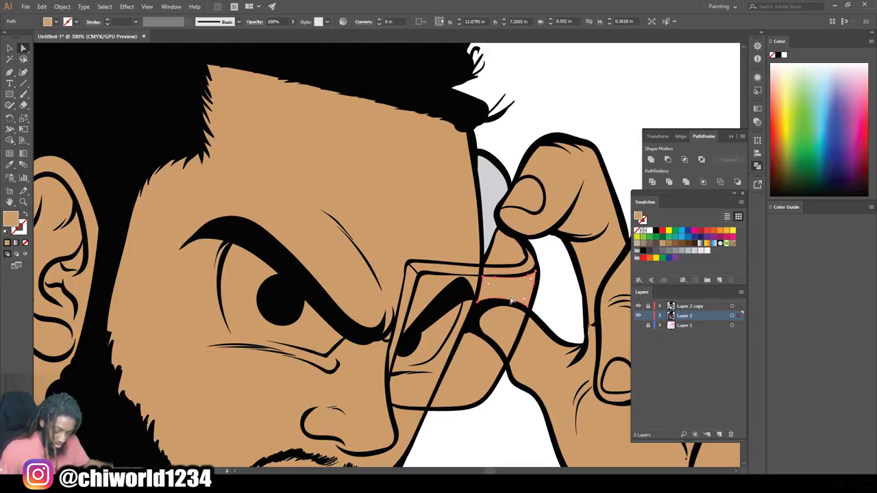
{"action": "left_click", "coordinate": [506, 335], "text": "shift"}
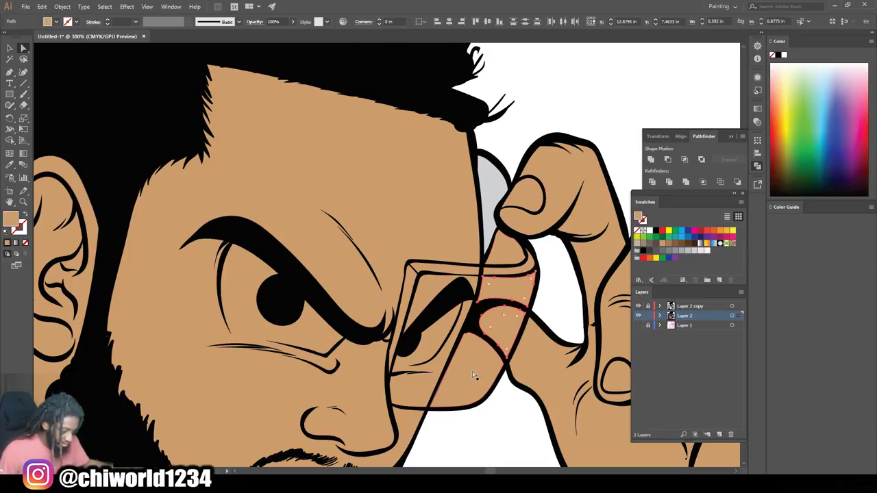
{"action": "left_click", "coordinate": [419, 385], "text": "shift"}
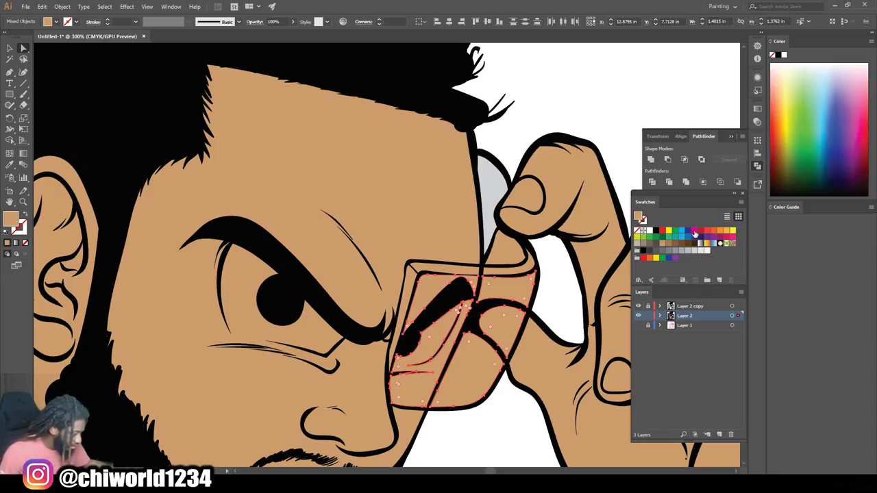
{"action": "left_click", "coordinate": [688, 237]}
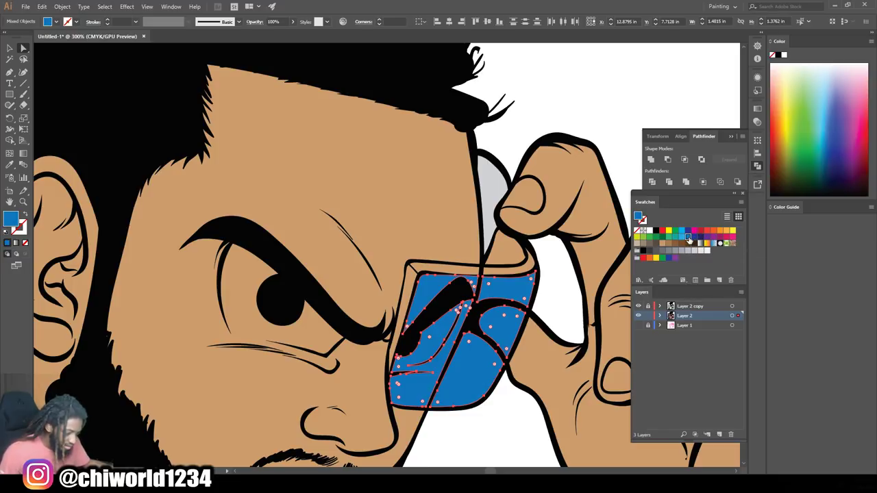
- Fill the glasses' upper and side frame strips with light blue and the piece below the pinching fingertip with dark blue
{"action": "left_click", "coordinate": [529, 274]}
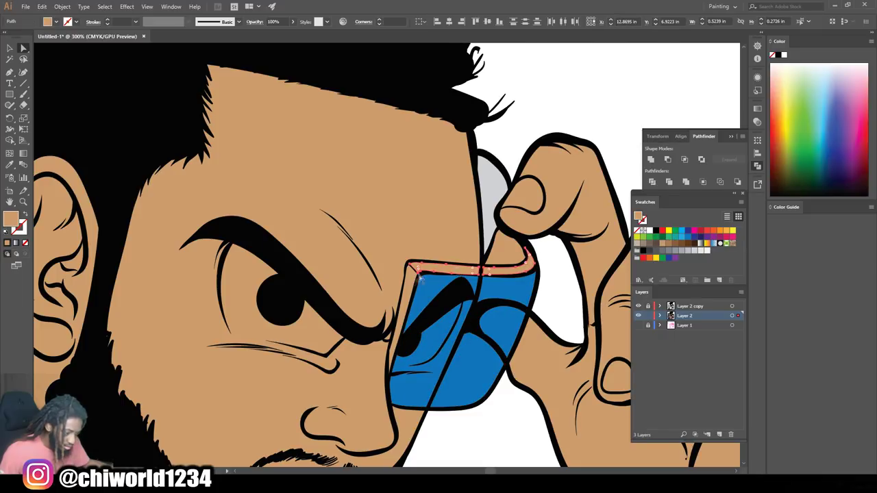
{"action": "left_click", "coordinate": [684, 238]}
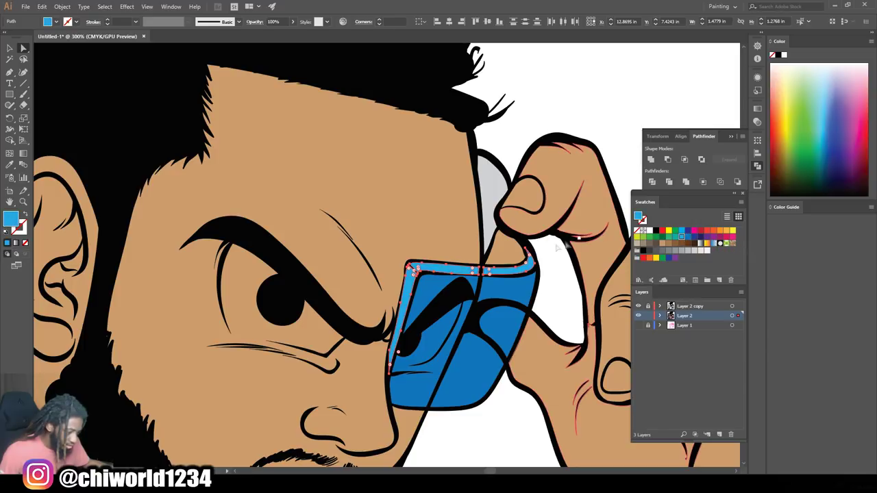
{"action": "left_click", "coordinate": [510, 250]}
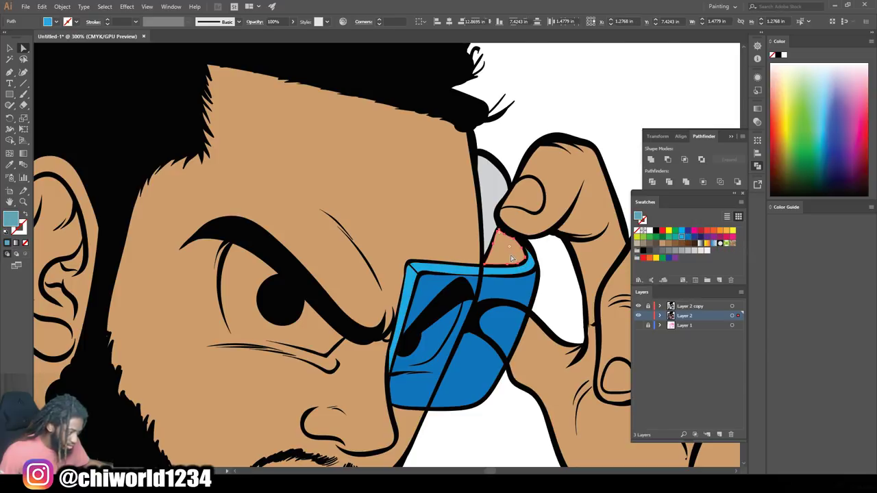
{"action": "left_click", "coordinate": [700, 239]}
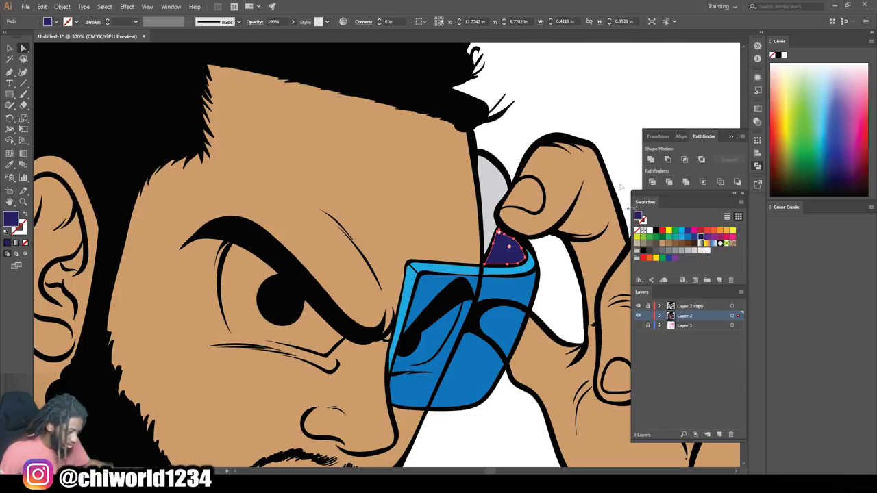
{"action": "left_click", "coordinate": [694, 237]}
{"action": "left_click", "coordinate": [555, 117]}
- Check how the blue glasses look against the rest of the character on the full artboard
{"action": "key", "text": "ctrl+minus"}
{"action": "key", "text": "ctrl+minus"}
{"action": "key", "text": "ctrl+minus"}
{"action": "key", "text": "ctrl+minus"}
{"action": "key", "text": "ctrl+minus"}
{"action": "key", "text": "ctrl+minus"}
{"action": "key", "text": "ctrl+plus"}
{"action": "key", "text": "ctrl+plus"}
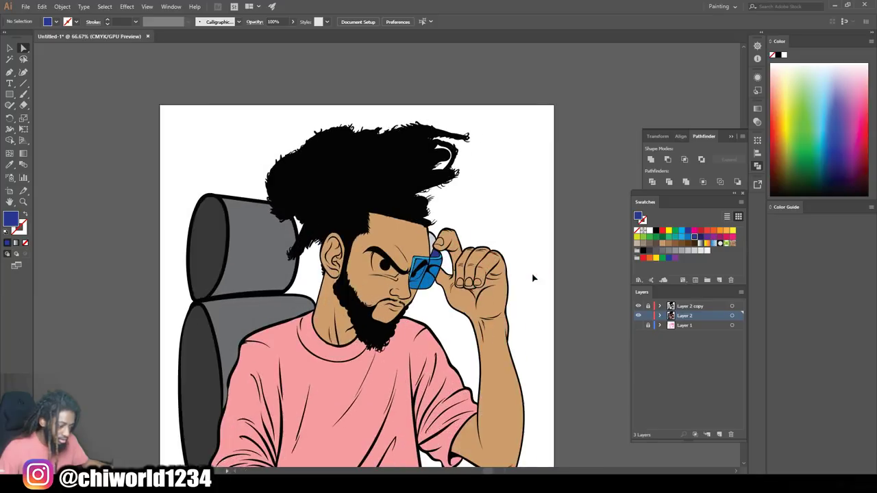
{"action": "key", "text": "ctrl+minus"}
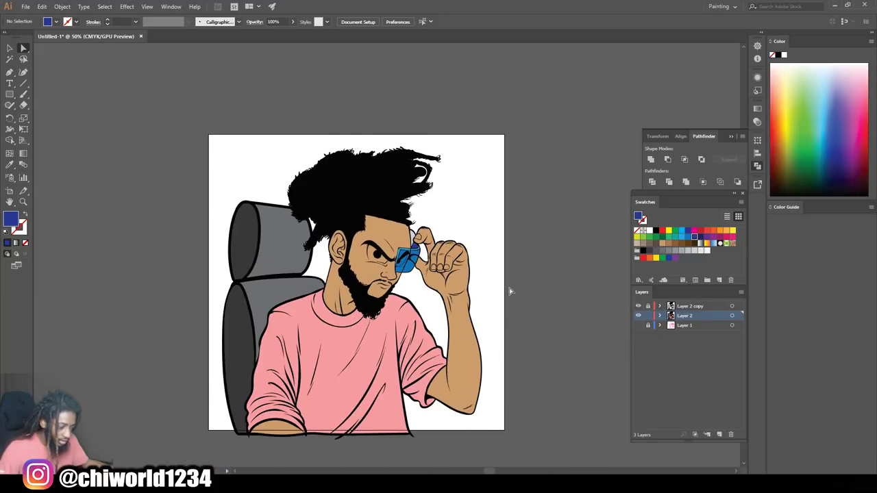
- Recolor the four fingernails of the raised hand with the light peach color F9CBA2
{"action": "key", "text": "ctrl+plus"}
{"action": "key", "text": "ctrl+plus"}
{"action": "key", "text": "ctrl+plus"}
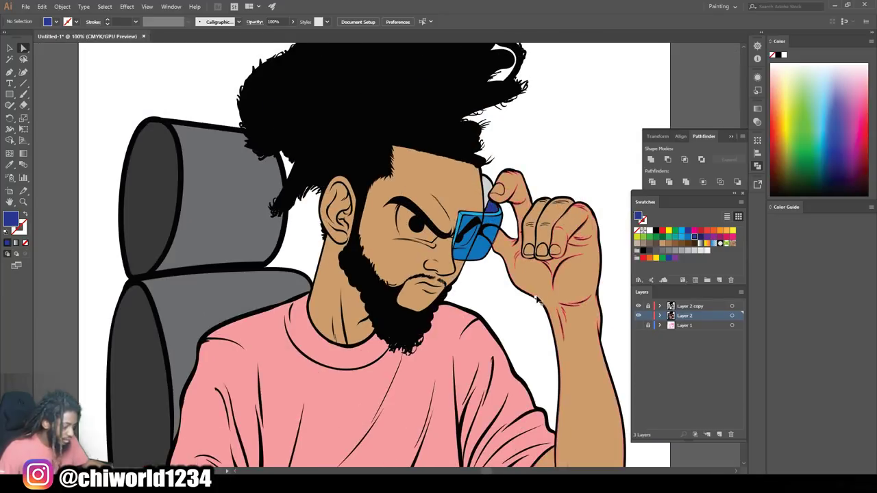
{"action": "key", "text": "ctrl+plus"}
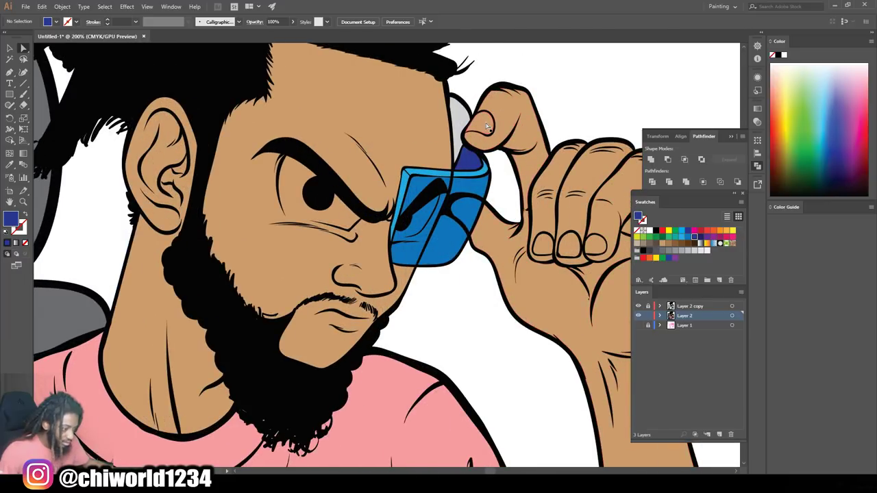
{"action": "left_click", "coordinate": [486, 125]}
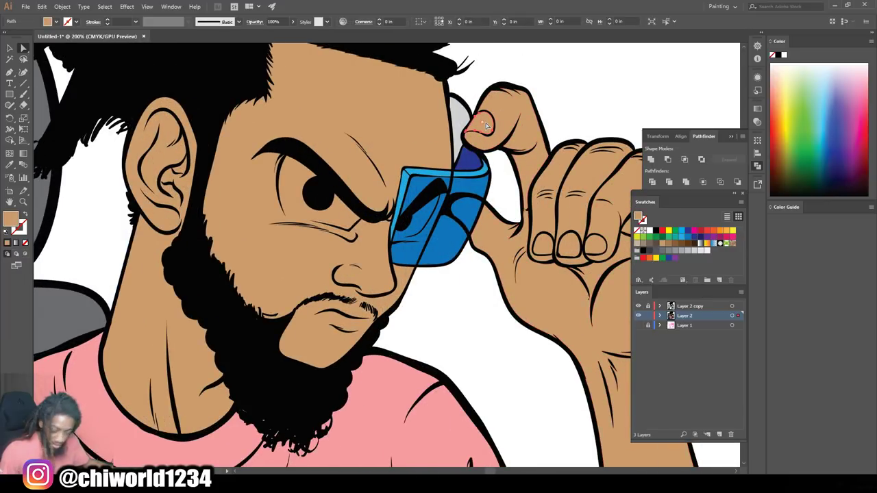
{"action": "left_click", "coordinate": [598, 243], "text": "shift"}
{"action": "left_click", "coordinate": [574, 244], "text": "shift"}
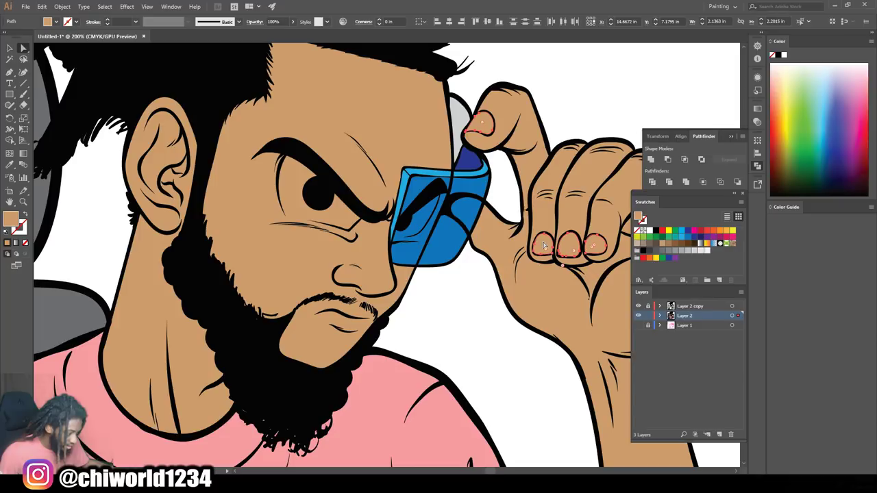
{"action": "double_click", "coordinate": [10, 220]}
{"action": "left_click", "coordinate": [527, 263]}
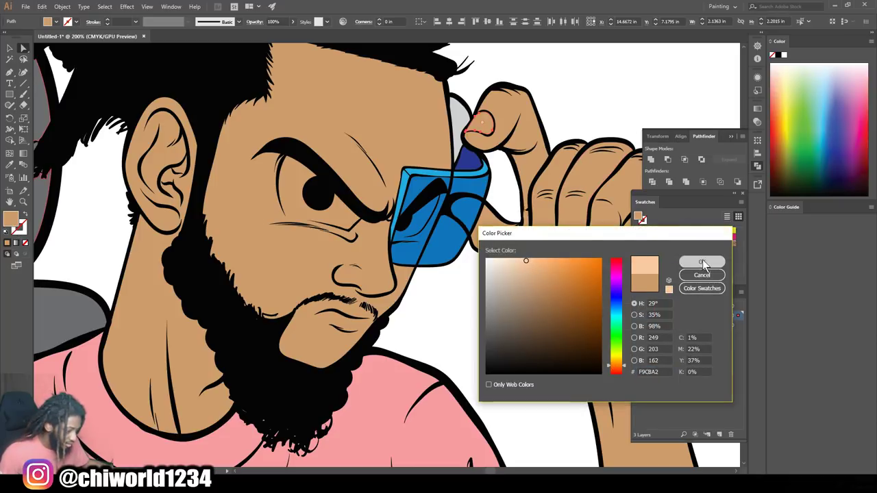
{"action": "left_click", "coordinate": [700, 261]}
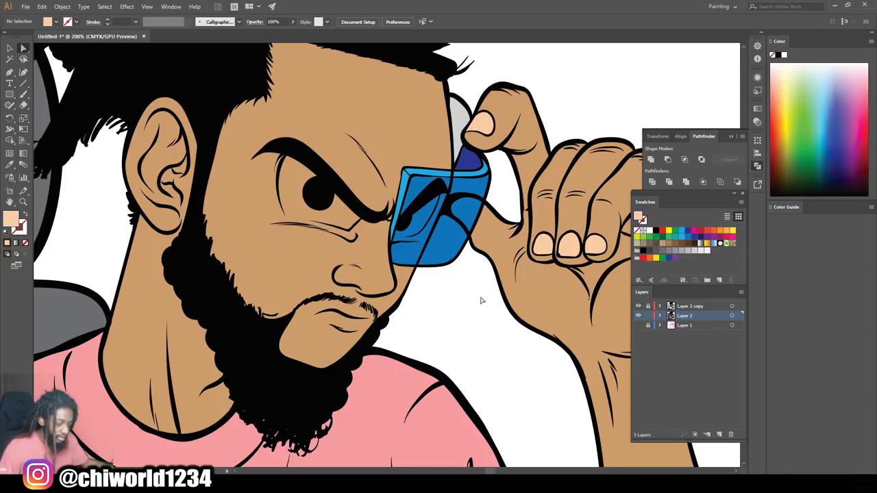
- Review the character's flat colors, including the fingernails, at full-artboard size and closer up
{"action": "key", "text": "ctrl+minus"}
{"action": "key", "text": "ctrl+minus"}
{"action": "key", "text": "ctrl+minus"}
{"action": "key", "text": "ctrl+minus"}
{"action": "scroll", "coordinate": [507, 279], "scroll_direction": "down", "scroll_amount": 2}
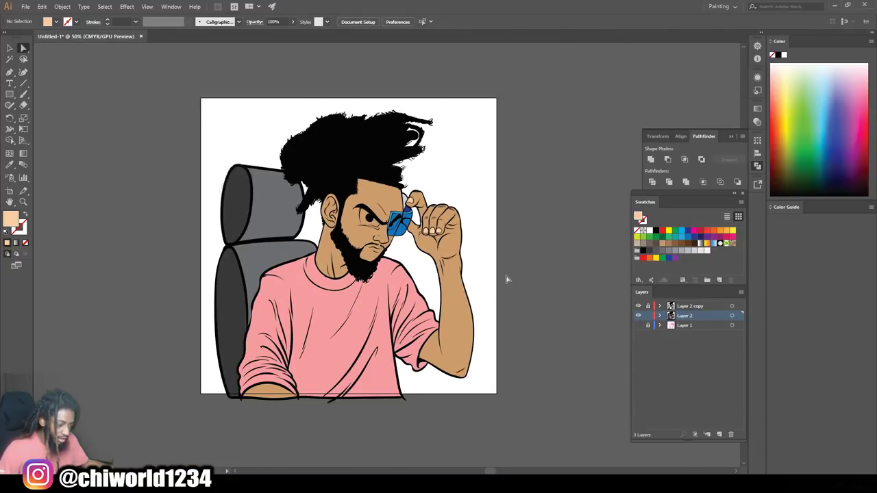
{"action": "scroll", "coordinate": [506, 279], "scroll_direction": "up", "scroll_amount": 5}
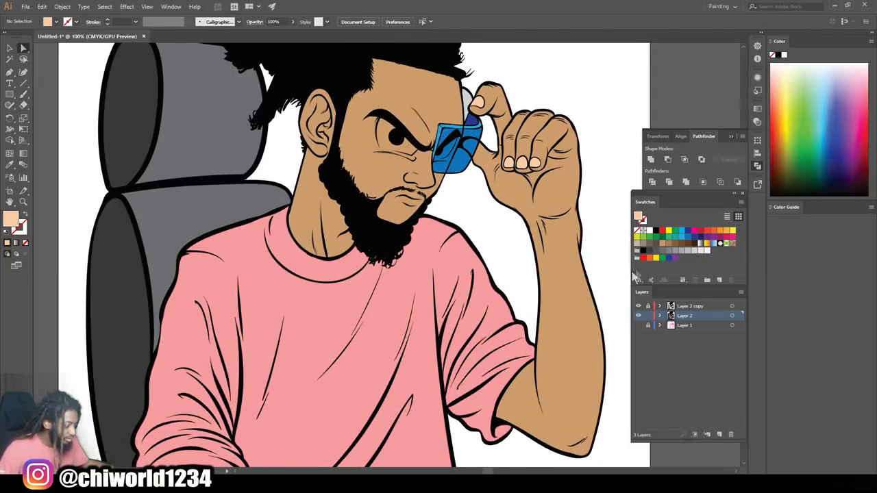
- Lock Layer 2 and add two empty layers between it and Layer 2 copy
{"action": "left_click", "coordinate": [648, 318]}
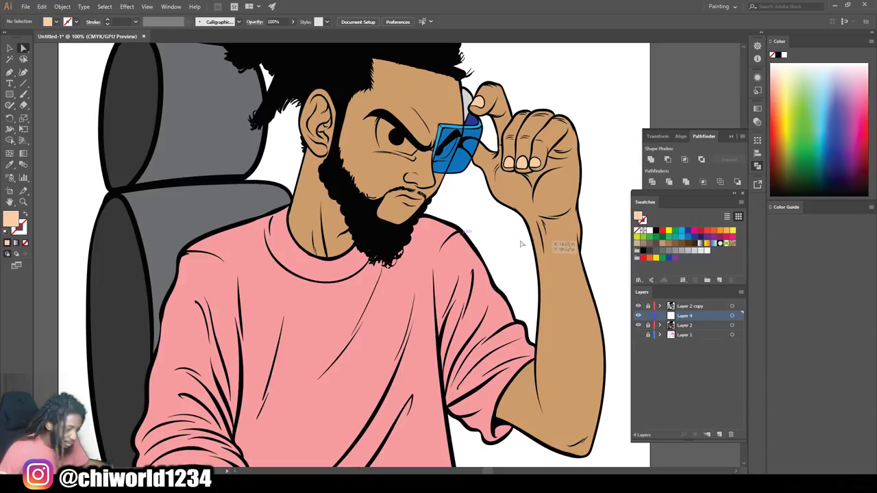
{"action": "key", "text": "ctrl+minus"}
{"action": "key", "text": "ctrl+equal"}
{"action": "key", "text": "ctrl+equal"}
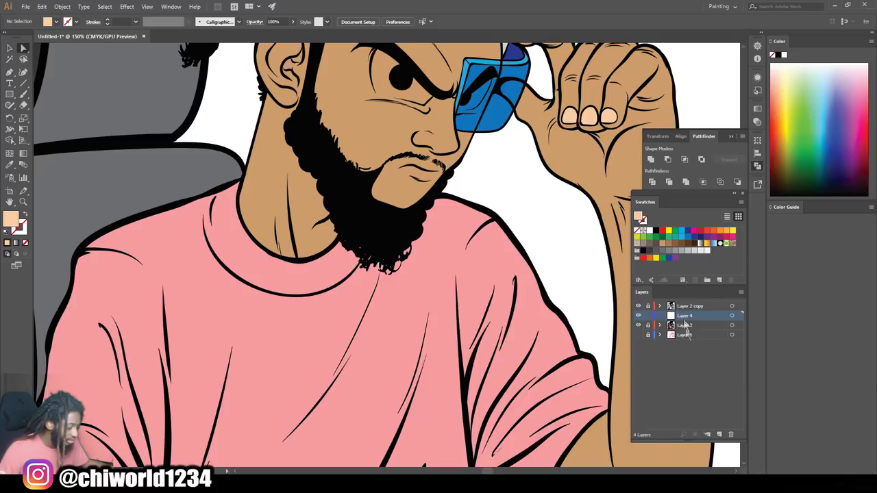
{"action": "left_click", "coordinate": [718, 435]}
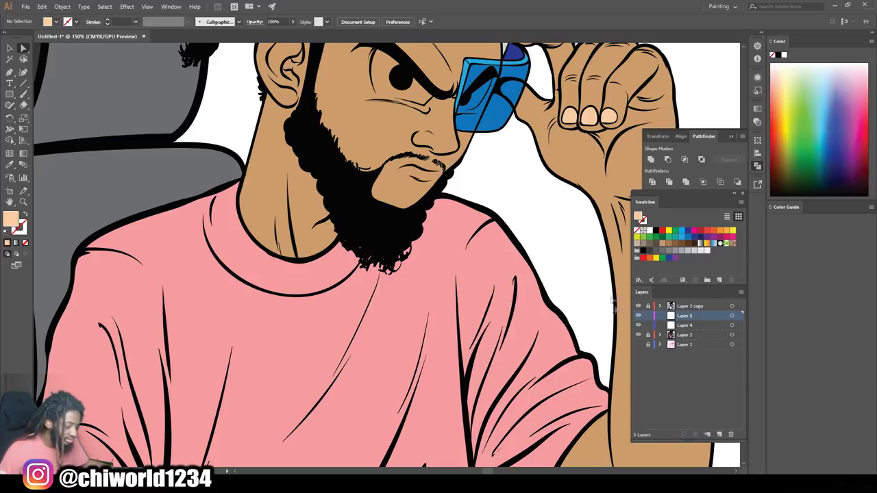
- Paint the white of the eye around the pupil on the upper new layer using off-white Paintbrush strokes
{"action": "scroll", "coordinate": [402, 184], "scroll_direction": "up", "scroll_amount": 5}
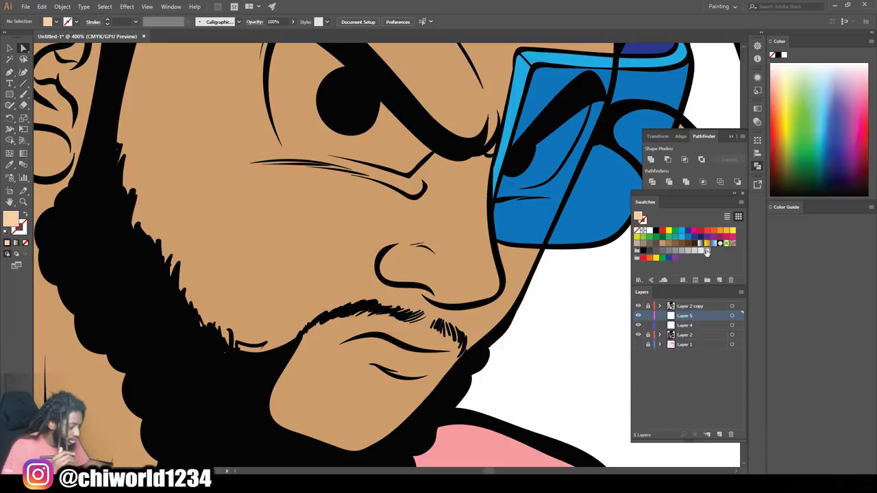
{"action": "scroll", "coordinate": [448, 234], "scroll_direction": "up", "scroll_amount": 4}
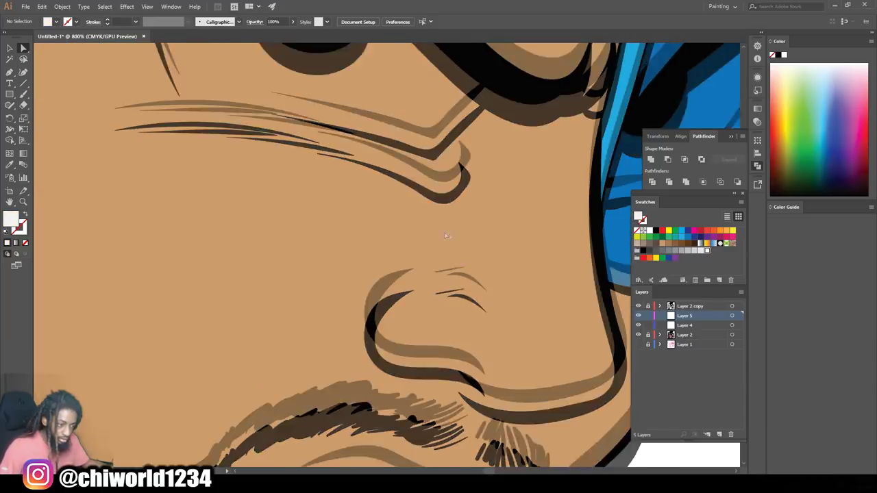
{"action": "double_click", "coordinate": [23, 96]}
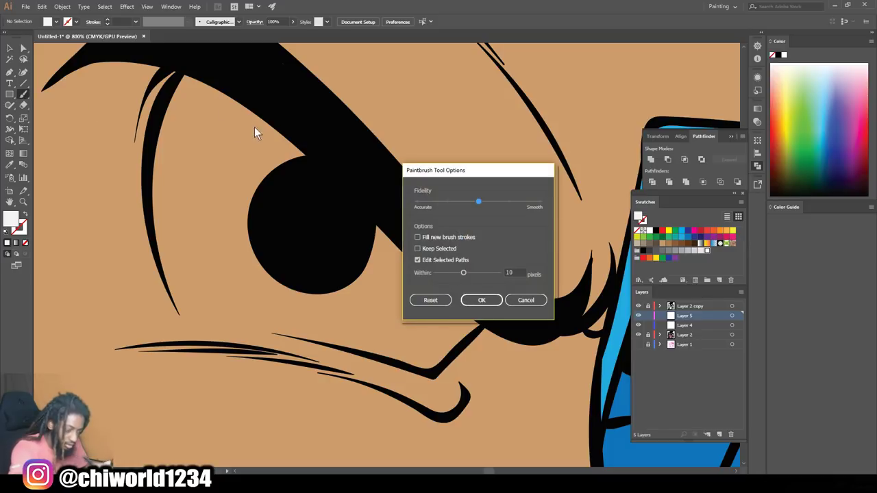
{"action": "left_click", "coordinate": [476, 301]}
{"action": "left_click_drag", "start_coordinate": [214, 102], "coordinate": [204, 184]}
{"action": "mouse_move", "coordinate": [194, 73]}
{"action": "left_mouse_down"}
{"action": "mouse_move", "coordinate": [181, 96]}
{"action": "mouse_move", "coordinate": [167, 165]}
{"action": "mouse_move", "coordinate": [171, 122]}
{"action": "mouse_move", "coordinate": [163, 251]}
{"action": "left_mouse_up"}
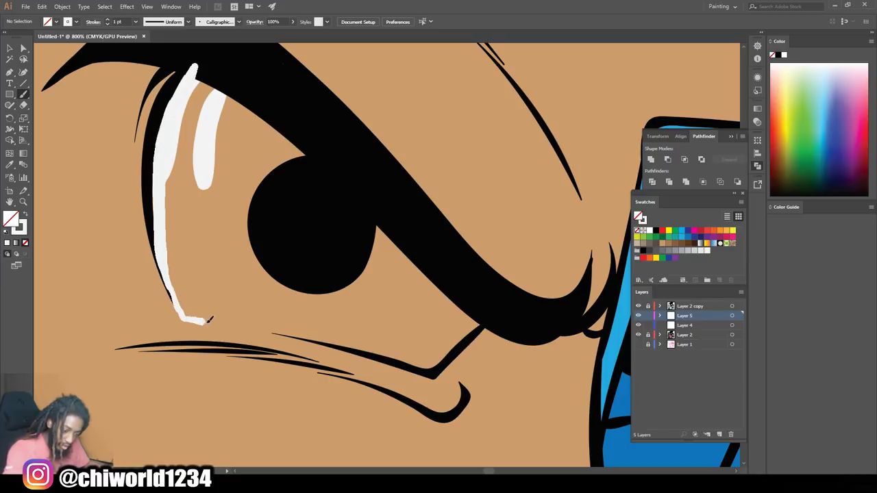
{"action": "mouse_move", "coordinate": [440, 357]}
{"action": "left_mouse_down"}
{"action": "mouse_move", "coordinate": [480, 318]}
{"action": "mouse_move", "coordinate": [444, 337]}
{"action": "mouse_move", "coordinate": [433, 281]}
{"action": "mouse_move", "coordinate": [416, 294]}
{"action": "mouse_move", "coordinate": [418, 332]}
{"action": "mouse_move", "coordinate": [338, 235]}
{"action": "mouse_move", "coordinate": [287, 148]}
{"action": "mouse_move", "coordinate": [257, 125]}
{"action": "mouse_move", "coordinate": [317, 176]}
{"action": "mouse_move", "coordinate": [302, 170]}
{"action": "mouse_move", "coordinate": [266, 202]}
{"action": "mouse_move", "coordinate": [240, 206]}
{"action": "mouse_move", "coordinate": [231, 178]}
{"action": "mouse_move", "coordinate": [208, 162]}
{"action": "mouse_move", "coordinate": [193, 110]}
{"action": "mouse_move", "coordinate": [182, 132]}
{"action": "left_mouse_up"}
{"action": "mouse_move", "coordinate": [179, 164]}
{"action": "left_mouse_down"}
{"action": "mouse_move", "coordinate": [179, 259]}
{"action": "mouse_move", "coordinate": [193, 312]}
{"action": "mouse_move", "coordinate": [373, 338]}
{"action": "mouse_move", "coordinate": [380, 328]}
{"action": "mouse_move", "coordinate": [342, 282]}
{"action": "mouse_move", "coordinate": [312, 281]}
{"action": "mouse_move", "coordinate": [254, 245]}
{"action": "mouse_move", "coordinate": [265, 290]}
{"action": "mouse_move", "coordinate": [240, 301]}
{"action": "mouse_move", "coordinate": [192, 206]}
{"action": "left_mouse_up"}
- Check the white eye at full-artboard size, lock Layer 5 and make Layer 4 the active layer
{"action": "key", "text": "ctrl+minus"}
{"action": "key", "text": "ctrl+minus"}
{"action": "key", "text": "ctrl+minus"}
{"action": "key", "text": "ctrl+minus"}
{"action": "key", "text": "ctrl+minus"}
{"action": "key", "text": "ctrl+minus"}
{"action": "key", "text": "ctrl+minus"}
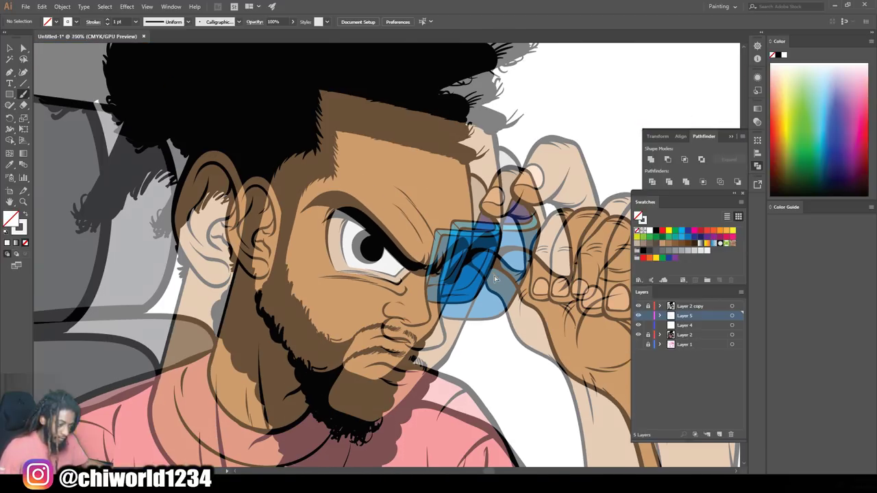
{"action": "scroll", "coordinate": [483, 267], "scroll_direction": "down", "scroll_amount": 2}
{"action": "scroll", "coordinate": [482, 266], "scroll_direction": "down", "scroll_amount": 2}
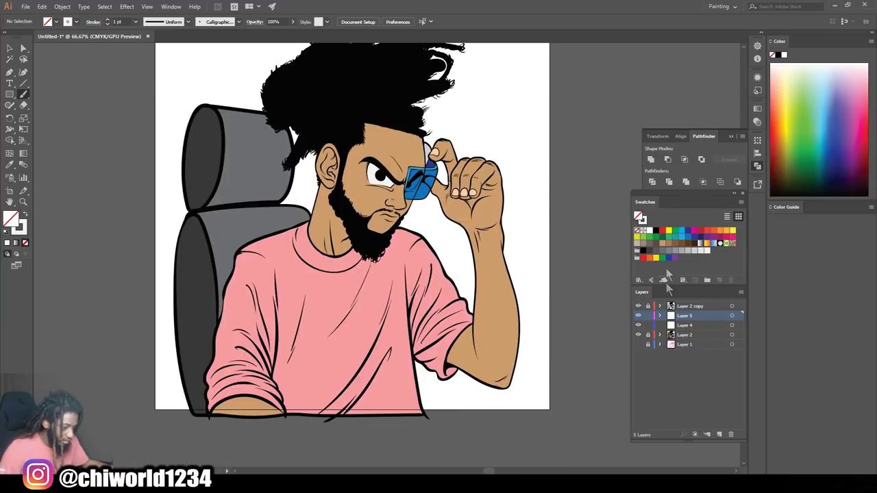
{"action": "left_click", "coordinate": [703, 326]}
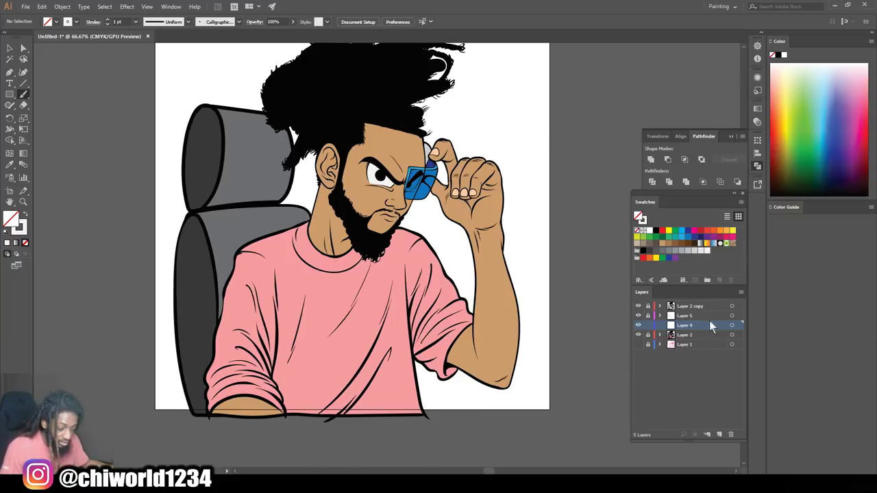
- Sample the neck's skin tone and darken it to the brown shadow color 875B42
{"action": "scroll", "coordinate": [335, 241], "scroll_direction": "up", "scroll_amount": 5}
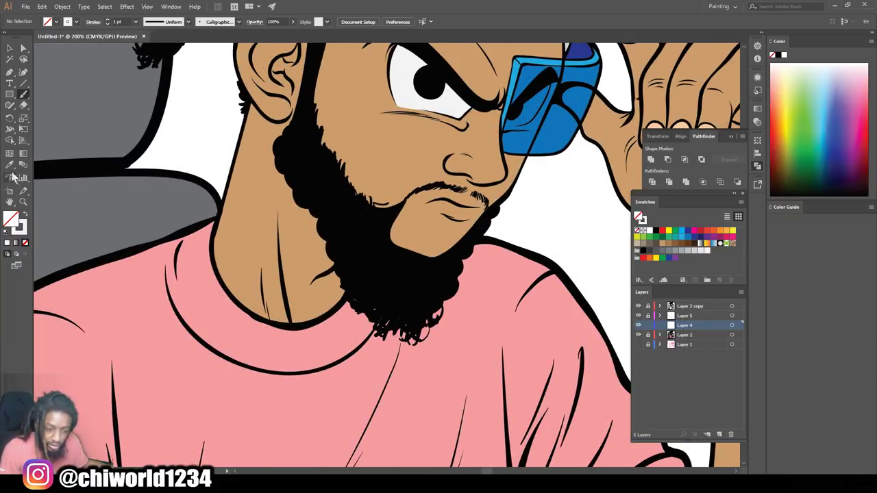
{"action": "left_click", "coordinate": [287, 230]}
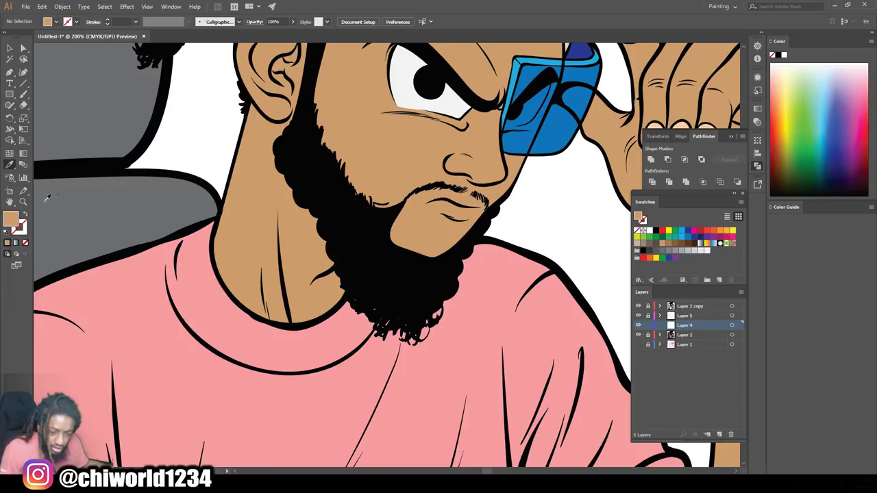
{"action": "double_click", "coordinate": [11, 219]}
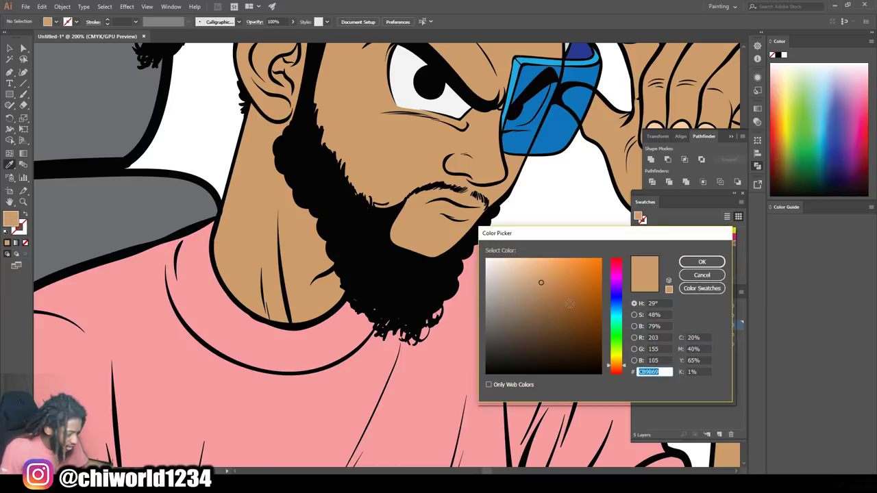
{"action": "left_click_drag", "start_coordinate": [540, 284], "coordinate": [545, 304]}
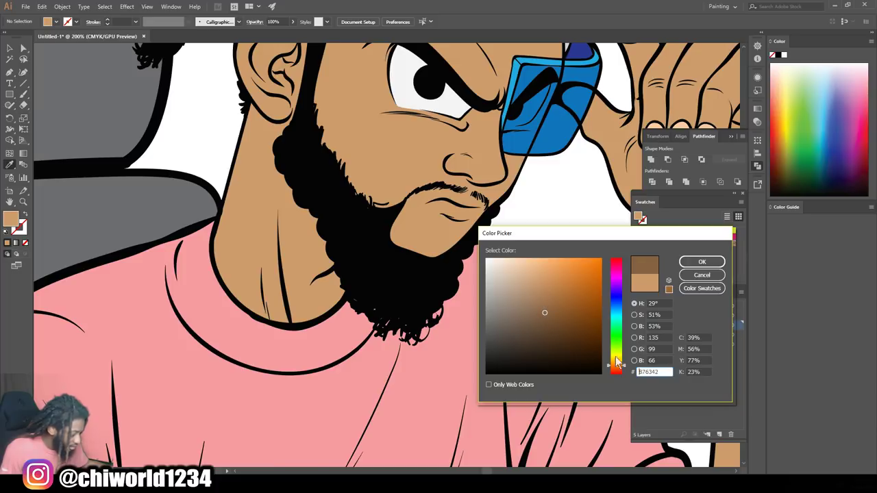
{"action": "left_click_drag", "start_coordinate": [619, 370], "coordinate": [620, 372]}
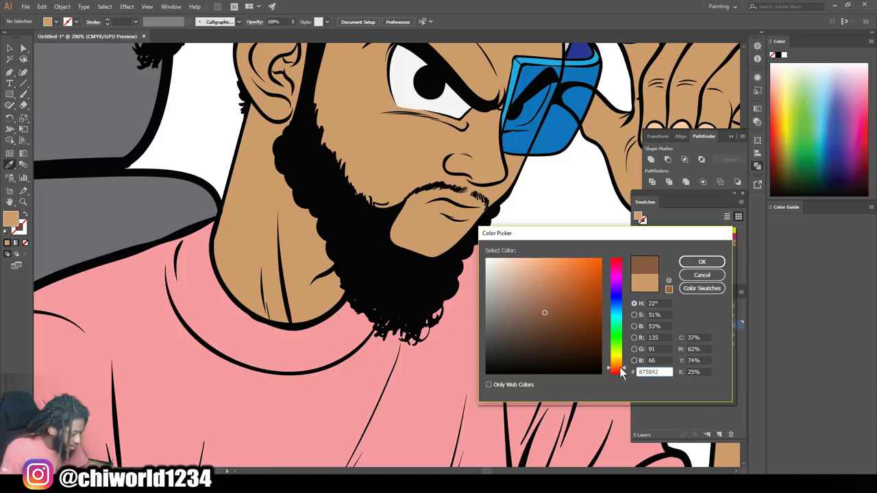
{"action": "left_click", "coordinate": [687, 265]}
- Paint brown Paintbrush shadows inside the ear, along its inner folds and upper rim
{"action": "key", "text": "ctrl+minus"}
{"action": "key", "text": "ctrl+minus"}
{"action": "scroll", "coordinate": [429, 270], "scroll_direction": "up", "scroll_amount": 2}
{"action": "key", "text": "ctrl+equal"}
{"action": "key", "text": "ctrl+equal"}
{"action": "key", "text": "ctrl+equal"}
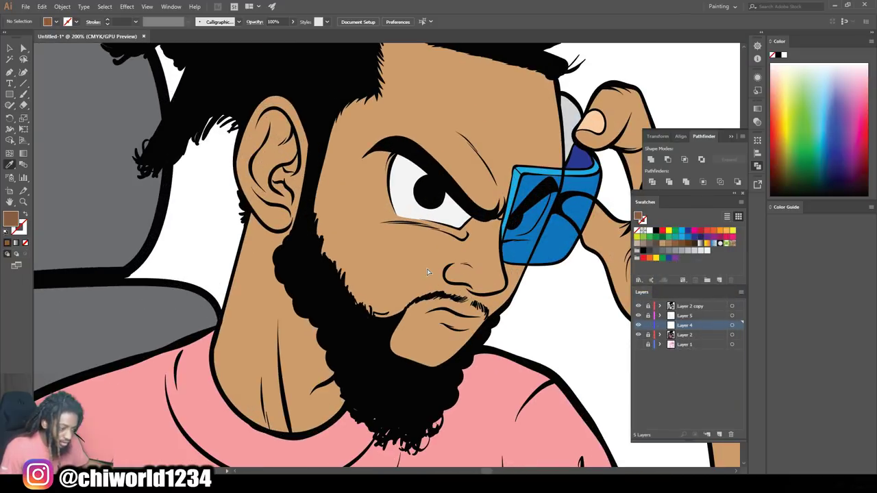
{"action": "scroll", "coordinate": [427, 268], "scroll_direction": "down", "scroll_amount": 2}
{"action": "key", "text": "ctrl+minus"}
{"action": "scroll", "coordinate": [418, 265], "scroll_direction": "left", "scroll_amount": 5}
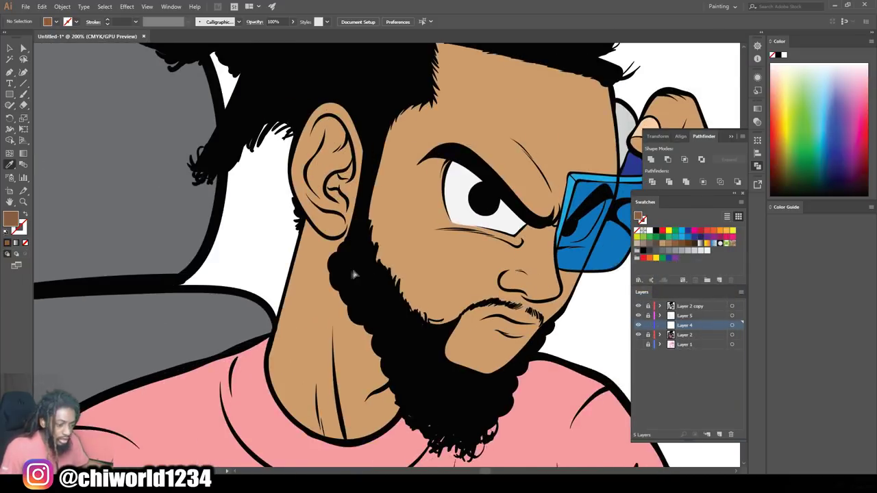
{"action": "key", "text": "ctrl+equal"}
{"action": "key", "text": "ctrl+equal"}
{"action": "scroll", "coordinate": [362, 263], "scroll_direction": "up", "scroll_amount": 4}
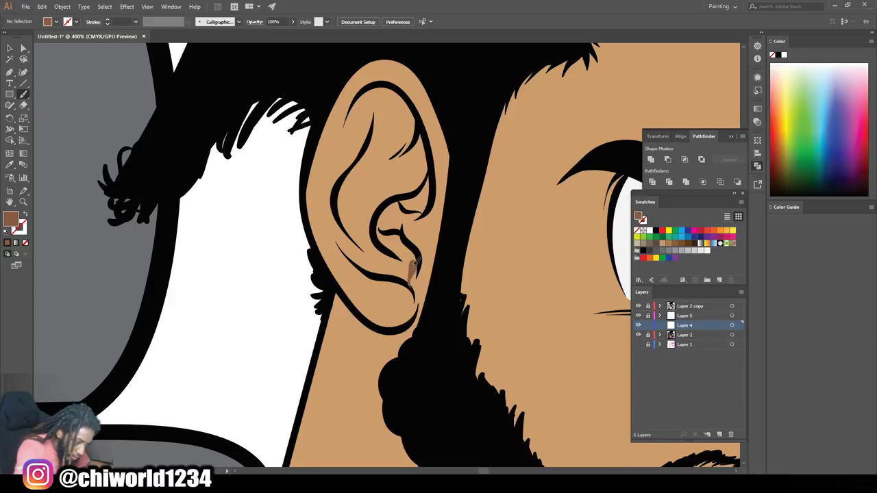
{"action": "key", "text": "shift+x"}
{"action": "left_click_drag", "start_coordinate": [412, 279], "coordinate": [381, 218]}
{"action": "mouse_move", "coordinate": [420, 281]}
{"action": "left_mouse_down"}
{"action": "mouse_move", "coordinate": [405, 232]}
{"action": "mouse_move", "coordinate": [434, 167]}
{"action": "mouse_move", "coordinate": [381, 240]}
{"action": "left_mouse_up"}
{"action": "mouse_move", "coordinate": [416, 191]}
{"action": "left_mouse_down"}
{"action": "mouse_move", "coordinate": [423, 159]}
{"action": "mouse_move", "coordinate": [429, 176]}
{"action": "left_mouse_up"}
{"action": "mouse_move", "coordinate": [385, 163]}
{"action": "left_mouse_down"}
{"action": "mouse_move", "coordinate": [392, 96]}
{"action": "mouse_move", "coordinate": [368, 100]}
{"action": "left_mouse_up"}
{"action": "left_click_drag", "start_coordinate": [349, 168], "coordinate": [364, 102]}
{"action": "scroll", "coordinate": [386, 255], "scroll_direction": "down", "scroll_amount": 2}
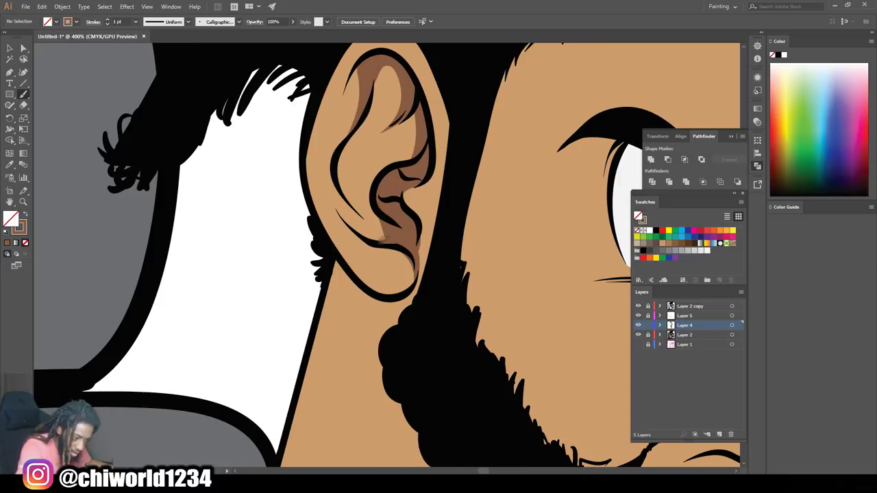
{"action": "left_click_drag", "start_coordinate": [359, 206], "coordinate": [336, 142]}
- Paint a brown shadow on the neck beneath the earlobe
{"action": "scroll", "coordinate": [335, 218], "scroll_direction": "down", "scroll_amount": 4}
{"action": "left_click_drag", "start_coordinate": [420, 204], "coordinate": [334, 200]}
{"action": "left_click_drag", "start_coordinate": [333, 192], "coordinate": [407, 236]}
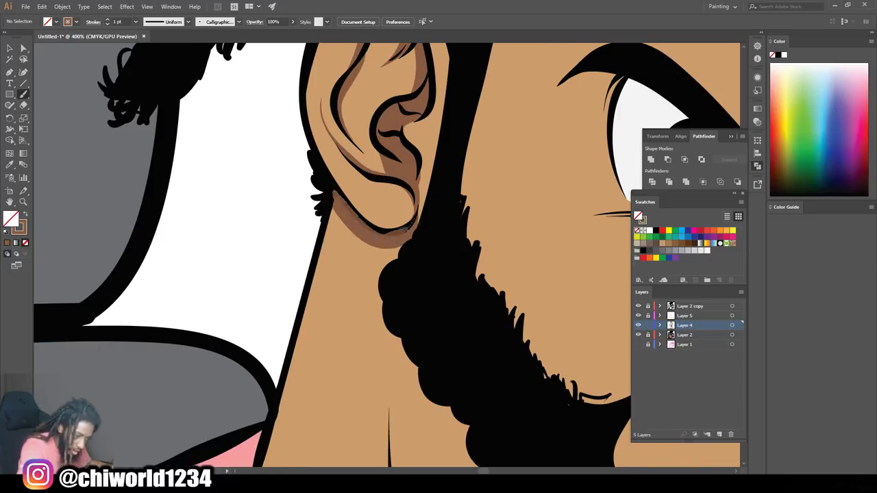
- Paint brown shadows beneath both ends of the eyebrow and along the crease below the eye
{"action": "key", "text": "ctrl+1"}
{"action": "scroll", "coordinate": [472, 249], "scroll_direction": "up", "scroll_amount": 4}
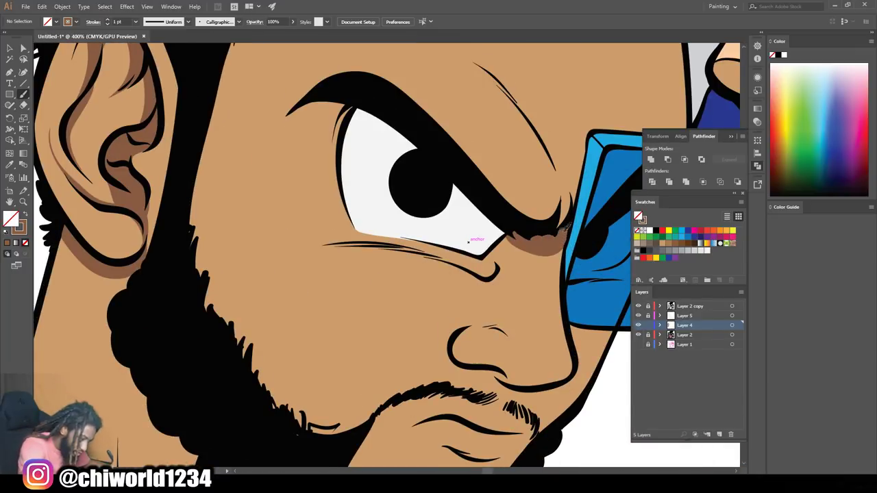
{"action": "scroll", "coordinate": [514, 212], "scroll_direction": "up", "scroll_amount": 3}
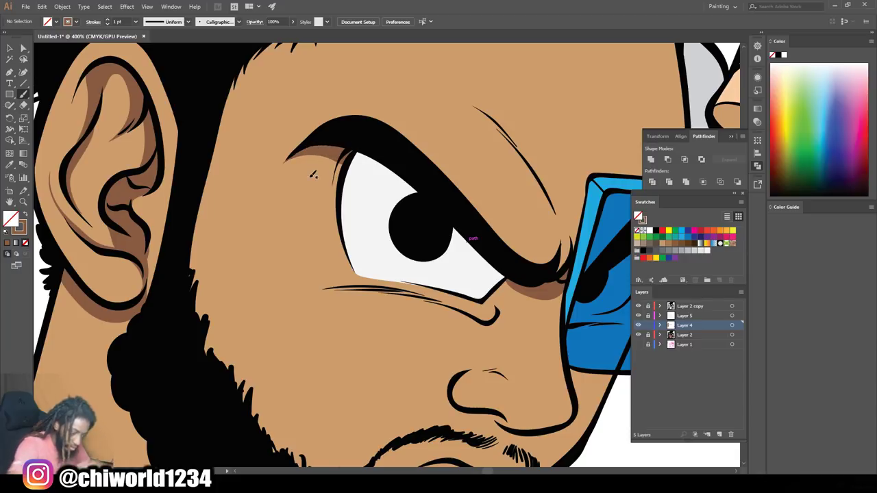
{"action": "scroll", "coordinate": [412, 191], "scroll_direction": "down", "scroll_amount": 4}
{"action": "scroll", "coordinate": [419, 248], "scroll_direction": "up", "scroll_amount": 4}
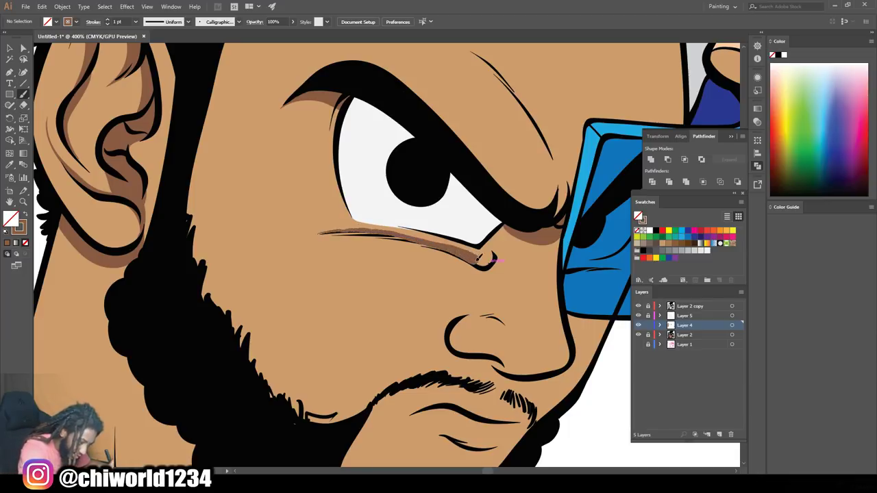
{"action": "left_click_drag", "start_coordinate": [492, 258], "coordinate": [493, 256]}
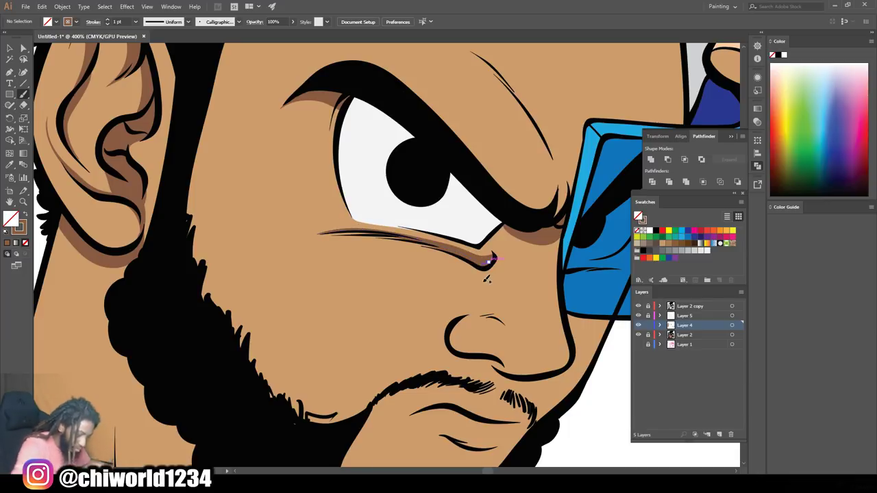
- Paint brown shadows along the underside of the nostril and the nose tip
{"action": "scroll", "coordinate": [488, 261], "scroll_direction": "down", "scroll_amount": 4}
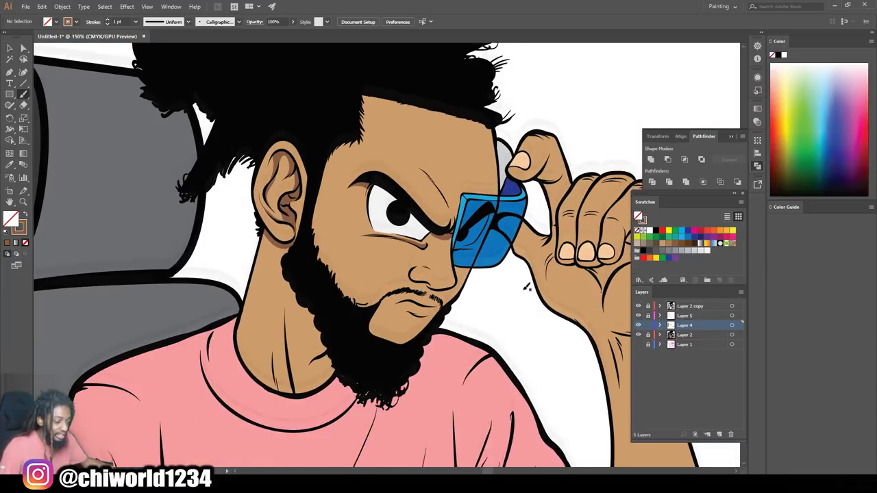
{"action": "scroll", "coordinate": [523, 290], "scroll_direction": "up", "scroll_amount": 4}
{"action": "scroll", "coordinate": [524, 283], "scroll_direction": "down", "scroll_amount": 2}
{"action": "scroll", "coordinate": [524, 281], "scroll_direction": "up", "scroll_amount": 2}
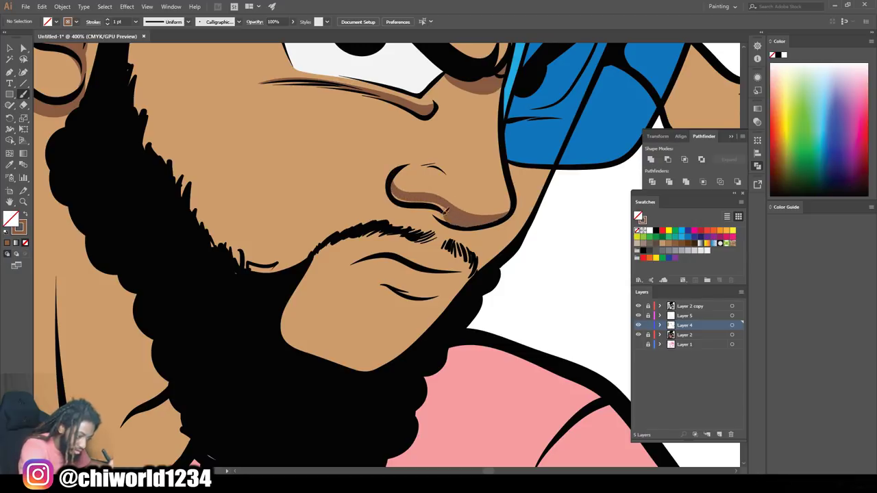
{"action": "mouse_move", "coordinate": [392, 192]}
{"action": "left_mouse_down"}
{"action": "mouse_move", "coordinate": [449, 214]}
{"action": "mouse_move", "coordinate": [471, 249]}
{"action": "left_mouse_up"}
- Shade the far side of the mouth, chin and cheek with the brown shadow color
{"action": "mouse_move", "coordinate": [468, 256]}
{"action": "left_mouse_down"}
{"action": "mouse_move", "coordinate": [419, 265]}
{"action": "mouse_move", "coordinate": [350, 368]}
{"action": "left_mouse_up"}
{"action": "mouse_move", "coordinate": [453, 277]}
{"action": "left_mouse_down"}
{"action": "mouse_move", "coordinate": [516, 228]}
{"action": "mouse_move", "coordinate": [515, 211]}
{"action": "mouse_move", "coordinate": [482, 262]}
{"action": "left_mouse_up"}
{"action": "left_click_drag", "start_coordinate": [495, 230], "coordinate": [475, 250]}
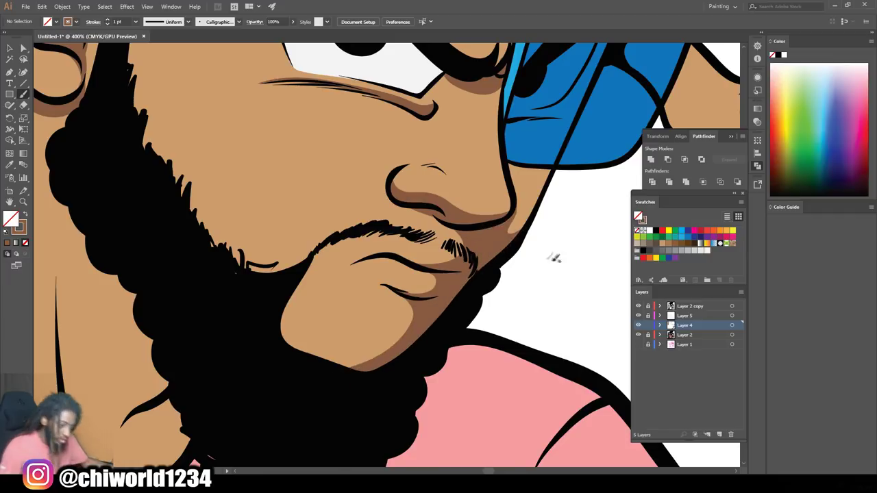
- Paint brown shadows on the forehead above the glasses and along the crease over the eyebrow
{"action": "scroll", "coordinate": [540, 255], "scroll_direction": "down", "scroll_amount": 5}
{"action": "scroll", "coordinate": [531, 263], "scroll_direction": "up", "scroll_amount": 5}
{"action": "mouse_move", "coordinate": [378, 295]}
{"action": "left_mouse_down"}
{"action": "mouse_move", "coordinate": [320, 151]}
{"action": "mouse_move", "coordinate": [401, 218]}
{"action": "mouse_move", "coordinate": [513, 180]}
{"action": "mouse_move", "coordinate": [512, 205]}
{"action": "mouse_move", "coordinate": [403, 240]}
{"action": "left_mouse_up"}
{"action": "left_click_drag", "start_coordinate": [411, 206], "coordinate": [384, 301]}
{"action": "left_click_drag", "start_coordinate": [348, 188], "coordinate": [379, 246]}
{"action": "mouse_move", "coordinate": [403, 222]}
{"action": "left_mouse_down"}
{"action": "mouse_move", "coordinate": [416, 187]}
{"action": "mouse_move", "coordinate": [507, 184]}
{"action": "mouse_move", "coordinate": [419, 196]}
{"action": "left_mouse_up"}
{"action": "scroll", "coordinate": [413, 215], "scroll_direction": "up", "scroll_amount": 3}
{"action": "scroll", "coordinate": [504, 231], "scroll_direction": "down", "scroll_amount": 5}
{"action": "scroll", "coordinate": [466, 278], "scroll_direction": "up", "scroll_amount": 5}
- Paint brown shadows on the pinching finger and the part of the hand beside the glasses
{"action": "mouse_move", "coordinate": [359, 316]}
{"action": "left_mouse_down"}
{"action": "mouse_move", "coordinate": [397, 243]}
{"action": "mouse_move", "coordinate": [343, 271]}
{"action": "mouse_move", "coordinate": [363, 247]}
{"action": "left_mouse_up"}
{"action": "scroll", "coordinate": [370, 261], "scroll_direction": "up", "scroll_amount": 5}
{"action": "left_click_drag", "start_coordinate": [321, 198], "coordinate": [414, 199]}
{"action": "left_click_drag", "start_coordinate": [411, 203], "coordinate": [327, 215]}
{"action": "mouse_move", "coordinate": [419, 187]}
{"action": "left_mouse_down"}
{"action": "mouse_move", "coordinate": [444, 226]}
{"action": "mouse_move", "coordinate": [395, 219]}
{"action": "left_mouse_up"}
{"action": "left_click_drag", "start_coordinate": [400, 221], "coordinate": [415, 211]}
{"action": "scroll", "coordinate": [414, 213], "scroll_direction": "down", "scroll_amount": 2}
{"action": "mouse_move", "coordinate": [441, 181]}
{"action": "left_mouse_down"}
{"action": "mouse_move", "coordinate": [444, 293]}
{"action": "mouse_move", "coordinate": [438, 230]}
{"action": "left_mouse_up"}
{"action": "left_click_drag", "start_coordinate": [426, 195], "coordinate": [439, 239]}
- Shade the curled fingers above their nails in brown, raising the brush stroke to 3 pt
{"action": "scroll", "coordinate": [420, 206], "scroll_direction": "down", "scroll_amount": 4}
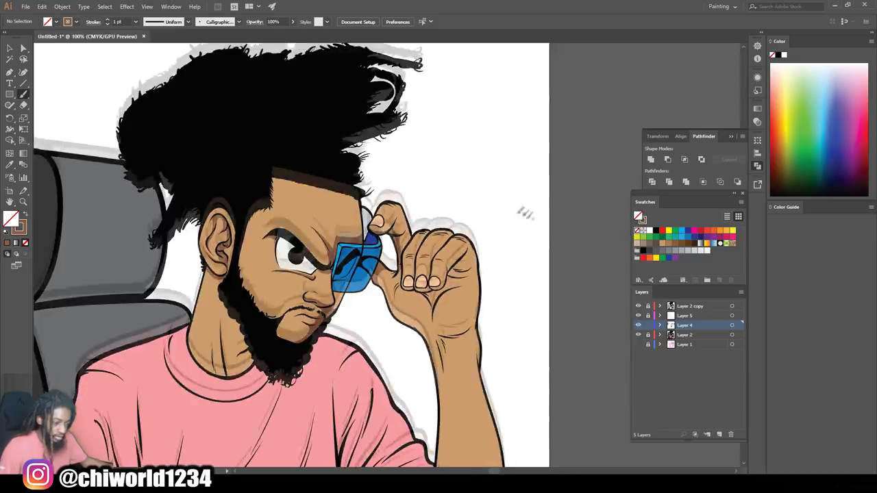
{"action": "scroll", "coordinate": [439, 281], "scroll_direction": "up", "scroll_amount": 5}
{"action": "scroll", "coordinate": [479, 212], "scroll_direction": "up", "scroll_amount": 4}
{"action": "mouse_move", "coordinate": [248, 247]}
{"action": "left_mouse_down"}
{"action": "mouse_move", "coordinate": [260, 216]}
{"action": "mouse_move", "coordinate": [324, 244]}
{"action": "left_mouse_up"}
{"action": "mouse_move", "coordinate": [330, 240]}
{"action": "left_mouse_down"}
{"action": "mouse_move", "coordinate": [422, 271]}
{"action": "mouse_move", "coordinate": [488, 336]}
{"action": "mouse_move", "coordinate": [483, 353]}
{"action": "mouse_move", "coordinate": [399, 330]}
{"action": "mouse_move", "coordinate": [329, 351]}
{"action": "mouse_move", "coordinate": [272, 334]}
{"action": "mouse_move", "coordinate": [300, 315]}
{"action": "mouse_move", "coordinate": [254, 376]}
{"action": "mouse_move", "coordinate": [263, 264]}
{"action": "left_mouse_up"}
{"action": "left_click_drag", "start_coordinate": [275, 226], "coordinate": [267, 315]}
{"action": "left_click", "coordinate": [135, 22]}
{"action": "left_click", "coordinate": [147, 84]}
{"action": "left_click_drag", "start_coordinate": [456, 264], "coordinate": [463, 308]}
{"action": "left_click_drag", "start_coordinate": [446, 250], "coordinate": [438, 291]}
{"action": "mouse_move", "coordinate": [423, 325]}
{"action": "left_mouse_down"}
{"action": "mouse_move", "coordinate": [398, 261]}
{"action": "mouse_move", "coordinate": [282, 284]}
{"action": "mouse_move", "coordinate": [310, 236]}
{"action": "left_mouse_up"}
- Shade the palm with a large brown oval beside its main crease and shadows beneath the curled fingers
{"action": "key", "text": "ctrl+minus"}
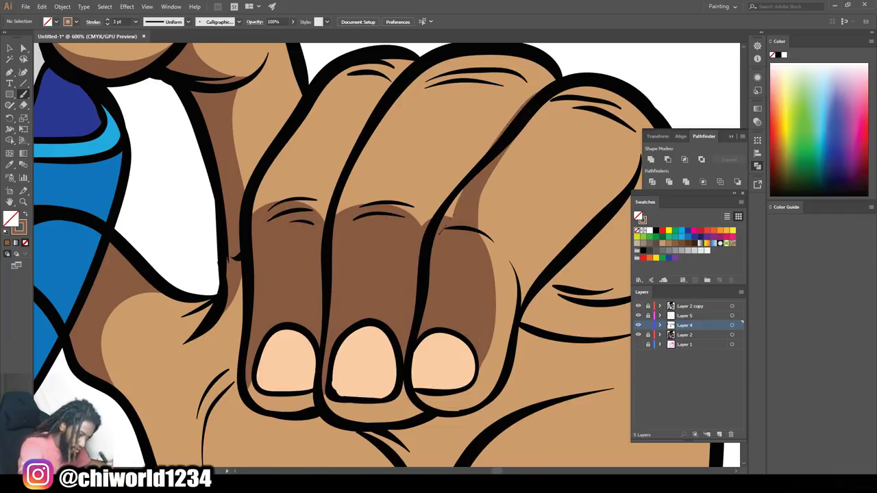
{"action": "scroll", "coordinate": [479, 274], "scroll_direction": "up", "scroll_amount": 1}
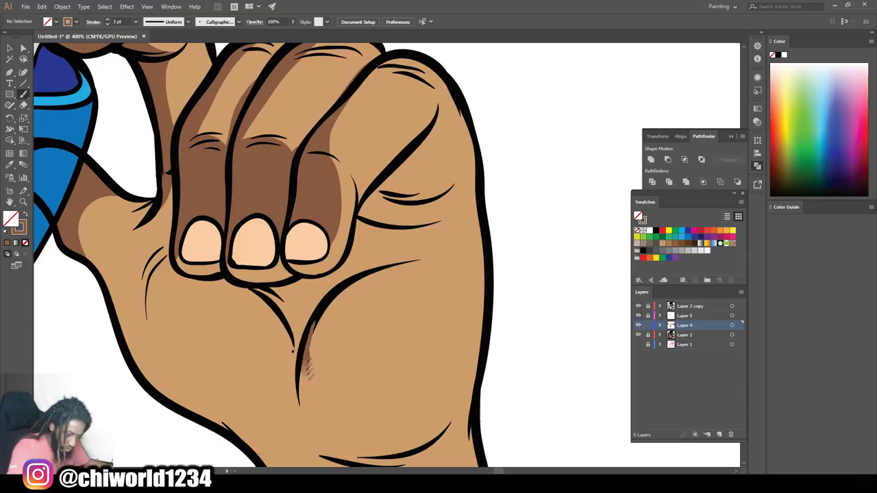
{"action": "mouse_move", "coordinate": [407, 288]}
{"action": "left_mouse_down"}
{"action": "mouse_move", "coordinate": [355, 322]}
{"action": "mouse_move", "coordinate": [292, 300]}
{"action": "mouse_move", "coordinate": [369, 240]}
{"action": "mouse_move", "coordinate": [357, 223]}
{"action": "left_mouse_up"}
{"action": "left_click_drag", "start_coordinate": [256, 290], "coordinate": [302, 281]}
{"action": "mouse_move", "coordinate": [302, 281]}
{"action": "left_mouse_down"}
{"action": "mouse_move", "coordinate": [286, 299]}
{"action": "mouse_move", "coordinate": [264, 291]}
{"action": "mouse_move", "coordinate": [346, 240]}
{"action": "left_mouse_up"}
{"action": "mouse_move", "coordinate": [360, 218]}
{"action": "left_mouse_down"}
{"action": "mouse_move", "coordinate": [415, 221]}
{"action": "mouse_move", "coordinate": [408, 190]}
{"action": "left_mouse_up"}
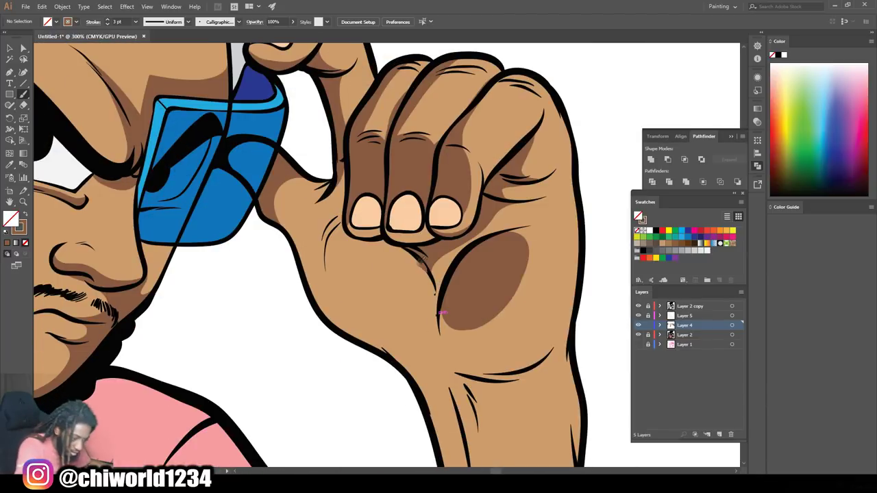
- Extend the brown shadow over the thumb side of the palm and down to the wrist creases
{"action": "mouse_move", "coordinate": [421, 261]}
{"action": "left_mouse_down"}
{"action": "mouse_move", "coordinate": [337, 206]}
{"action": "mouse_move", "coordinate": [398, 243]}
{"action": "mouse_move", "coordinate": [390, 220]}
{"action": "mouse_move", "coordinate": [429, 248]}
{"action": "left_mouse_up"}
{"action": "scroll", "coordinate": [506, 254], "scroll_direction": "down", "scroll_amount": 6}
{"action": "scroll", "coordinate": [478, 265], "scroll_direction": "up", "scroll_amount": 5}
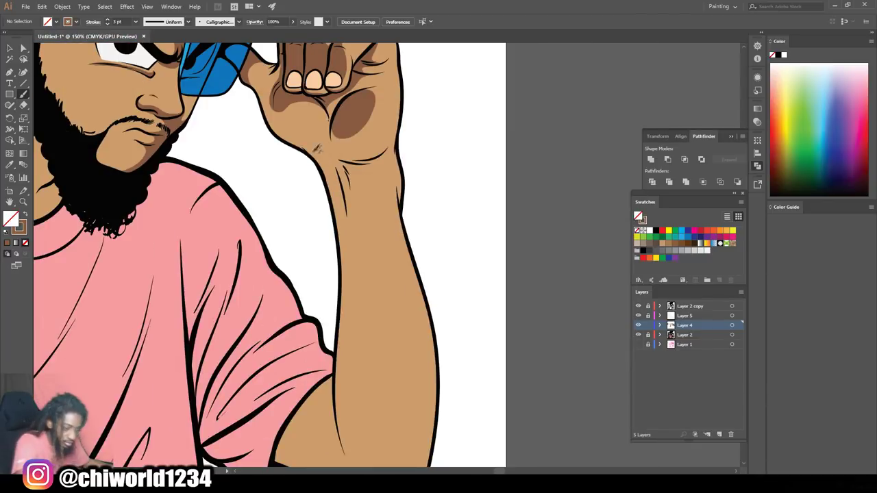
{"action": "scroll", "coordinate": [274, 253], "scroll_direction": "up", "scroll_amount": 3}
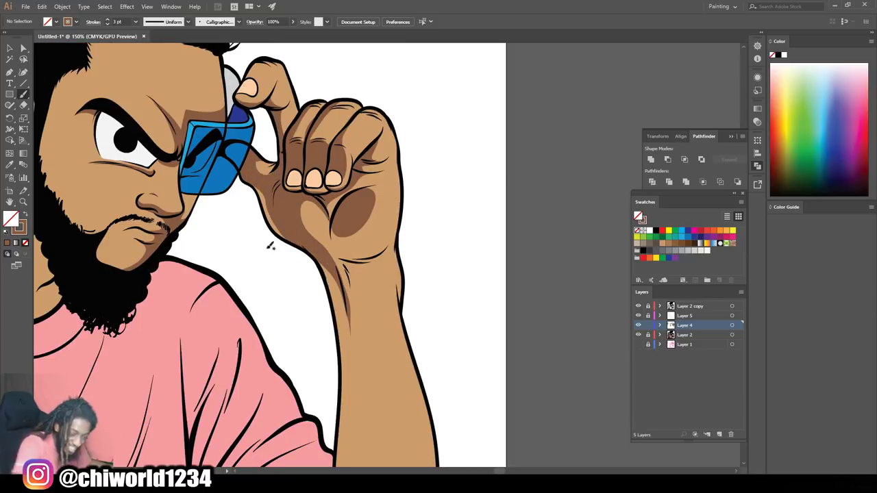
- Paint a long brown shadow down the inner side of the raised forearm, curving around the elbow
{"action": "scroll", "coordinate": [412, 291], "scroll_direction": "down", "scroll_amount": 3}
{"action": "scroll", "coordinate": [367, 290], "scroll_direction": "up", "scroll_amount": 4}
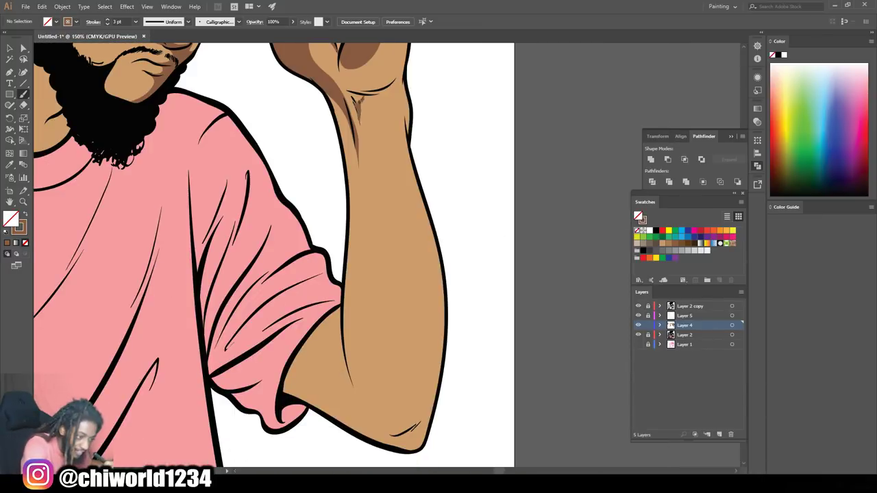
{"action": "mouse_move", "coordinate": [345, 72]}
{"action": "left_mouse_down"}
{"action": "mouse_move", "coordinate": [358, 302]}
{"action": "mouse_move", "coordinate": [403, 384]}
{"action": "left_mouse_up"}
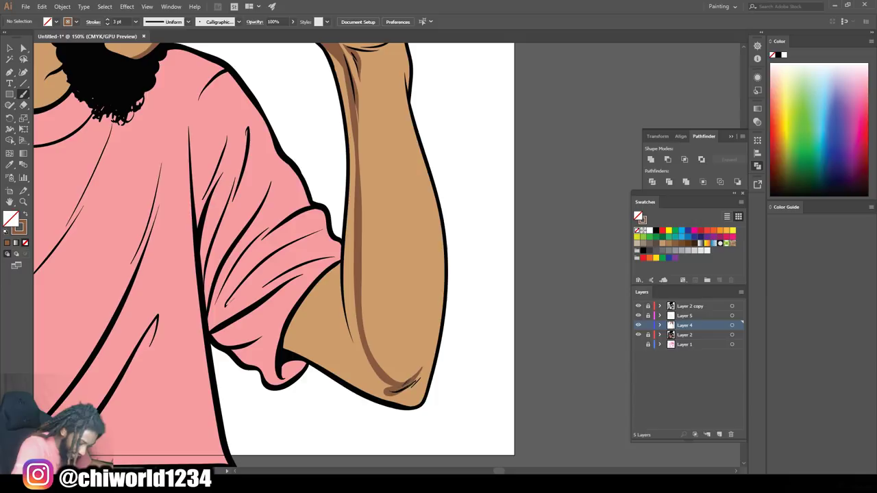
{"action": "left_click_drag", "start_coordinate": [391, 373], "coordinate": [354, 271]}
{"action": "mouse_move", "coordinate": [381, 396]}
{"action": "left_mouse_down"}
{"action": "mouse_move", "coordinate": [352, 284]}
{"action": "mouse_move", "coordinate": [351, 107]}
{"action": "left_mouse_up"}
{"action": "left_click_drag", "start_coordinate": [335, 56], "coordinate": [347, 246]}
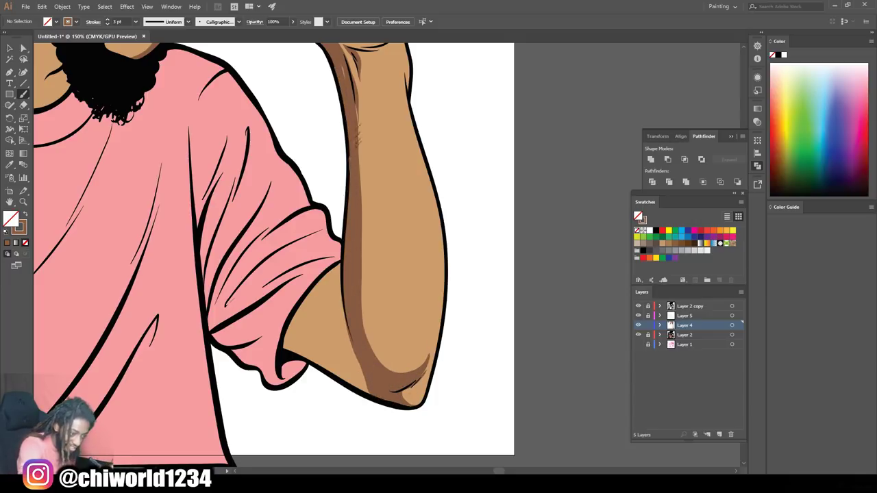
{"action": "scroll", "coordinate": [329, 53], "scroll_direction": "up", "scroll_amount": 1}
{"action": "mouse_move", "coordinate": [344, 77]}
{"action": "left_mouse_down"}
{"action": "mouse_move", "coordinate": [359, 113]}
{"action": "mouse_move", "coordinate": [378, 374]}
{"action": "mouse_move", "coordinate": [419, 391]}
{"action": "left_mouse_up"}
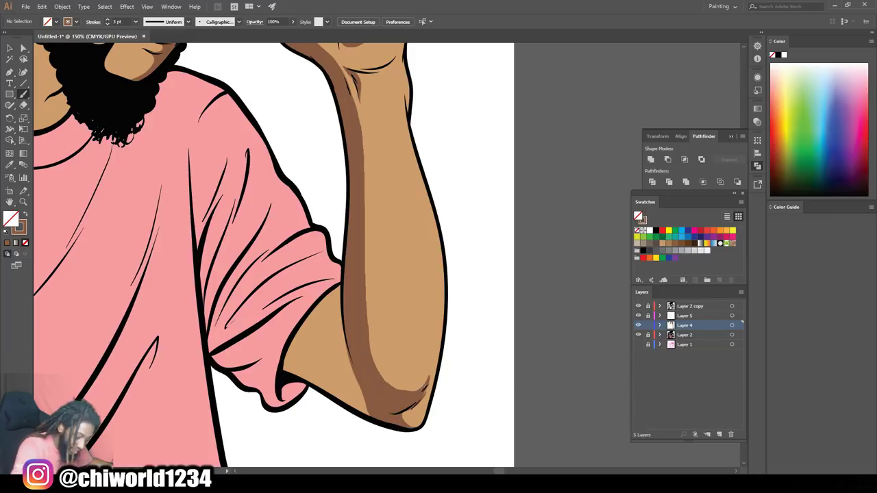
- Shade the raised upper arm in brown below the sleeve opening, leaving a rounded highlight on its lower edge
{"action": "scroll", "coordinate": [388, 254], "scroll_direction": "up", "scroll_amount": 3}
{"action": "scroll", "coordinate": [339, 139], "scroll_direction": "down", "scroll_amount": 3}
{"action": "scroll", "coordinate": [505, 250], "scroll_direction": "up", "scroll_amount": 4}
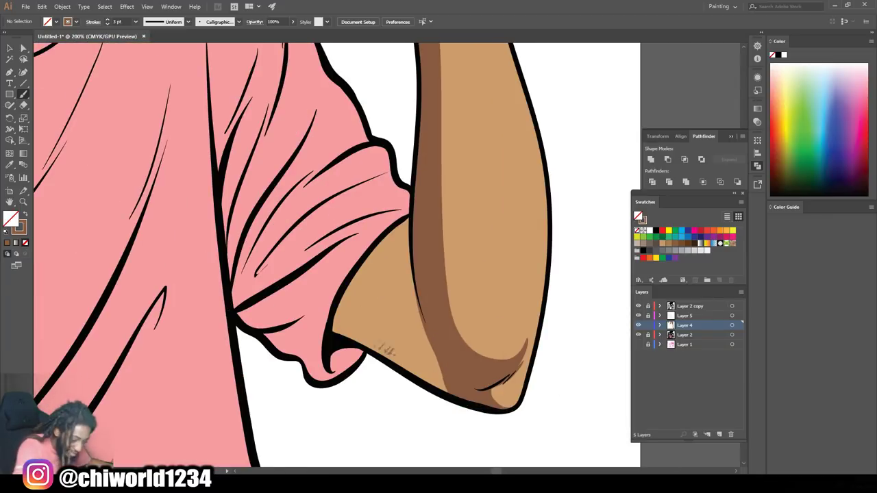
{"action": "mouse_move", "coordinate": [378, 314]}
{"action": "left_mouse_down"}
{"action": "mouse_move", "coordinate": [438, 387]}
{"action": "mouse_move", "coordinate": [404, 281]}
{"action": "mouse_move", "coordinate": [405, 230]}
{"action": "mouse_move", "coordinate": [338, 329]}
{"action": "mouse_move", "coordinate": [359, 305]}
{"action": "left_mouse_up"}
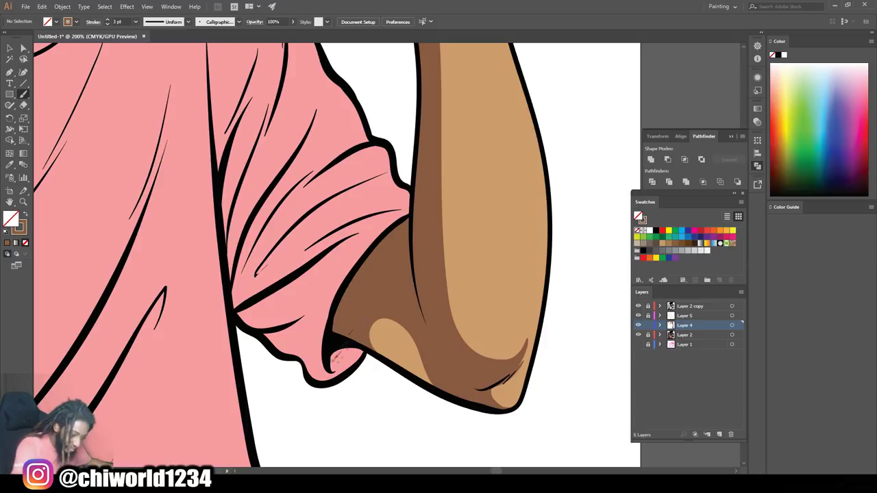
- Shade the part of the lowered forearm nearest the torso in brown beneath its sleeve cuff
{"action": "scroll", "coordinate": [476, 411], "scroll_direction": "down", "scroll_amount": 3}
{"action": "scroll", "coordinate": [416, 391], "scroll_direction": "up", "scroll_amount": 4}
{"action": "mouse_move", "coordinate": [287, 320]}
{"action": "left_mouse_down"}
{"action": "mouse_move", "coordinate": [318, 349]}
{"action": "mouse_move", "coordinate": [293, 317]}
{"action": "left_mouse_up"}
{"action": "scroll", "coordinate": [492, 252], "scroll_direction": "down", "scroll_amount": 3}
{"action": "scroll", "coordinate": [206, 333], "scroll_direction": "up", "scroll_amount": 2}
{"action": "mouse_move", "coordinate": [240, 323]}
{"action": "left_mouse_down"}
{"action": "mouse_move", "coordinate": [242, 304]}
{"action": "mouse_move", "coordinate": [263, 291]}
{"action": "mouse_move", "coordinate": [307, 318]}
{"action": "mouse_move", "coordinate": [240, 293]}
{"action": "left_mouse_up"}
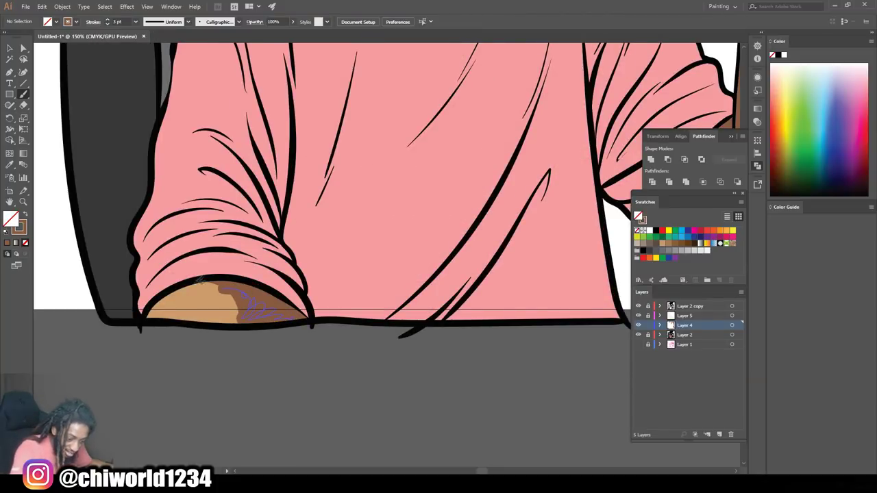
{"action": "left_click_drag", "start_coordinate": [182, 285], "coordinate": [231, 322]}
- Paint brown shadows on the neck beneath the beard and around the neck creases
{"action": "scroll", "coordinate": [368, 311], "scroll_direction": "down", "scroll_amount": 4}
{"action": "scroll", "coordinate": [395, 293], "scroll_direction": "up", "scroll_amount": 6}
{"action": "mouse_move", "coordinate": [392, 304]}
{"action": "left_mouse_down"}
{"action": "mouse_move", "coordinate": [453, 252]}
{"action": "mouse_move", "coordinate": [442, 237]}
{"action": "left_mouse_up"}
{"action": "left_click_drag", "start_coordinate": [465, 272], "coordinate": [417, 328]}
{"action": "mouse_move", "coordinate": [394, 316]}
{"action": "left_mouse_down"}
{"action": "mouse_move", "coordinate": [414, 386]}
{"action": "mouse_move", "coordinate": [473, 336]}
{"action": "mouse_move", "coordinate": [417, 352]}
{"action": "mouse_move", "coordinate": [369, 242]}
{"action": "left_mouse_up"}
{"action": "key", "text": "ctrl+z"}
{"action": "mouse_move", "coordinate": [363, 281]}
{"action": "left_mouse_down"}
{"action": "mouse_move", "coordinate": [381, 386]}
{"action": "mouse_move", "coordinate": [405, 366]}
{"action": "left_mouse_up"}
{"action": "mouse_move", "coordinate": [361, 320]}
{"action": "left_mouse_down"}
{"action": "mouse_move", "coordinate": [294, 314]}
{"action": "mouse_move", "coordinate": [355, 362]}
{"action": "left_mouse_up"}
{"action": "mouse_move", "coordinate": [452, 267]}
{"action": "left_mouse_down"}
{"action": "mouse_move", "coordinate": [430, 224]}
{"action": "mouse_move", "coordinate": [407, 103]}
{"action": "mouse_move", "coordinate": [376, 150]}
{"action": "left_mouse_up"}
- Examine the brown skin shading across the whole character
{"action": "key", "text": "ctrl+minus"}
{"action": "key", "text": "ctrl+minus"}
{"action": "key", "text": "ctrl+minus"}
{"action": "key", "text": "ctrl+minus"}
{"action": "scroll", "coordinate": [561, 211], "scroll_direction": "down", "scroll_amount": 3}
{"action": "key", "text": "ctrl+plus"}
{"action": "key", "text": "ctrl+minus"}
{"action": "key", "text": "ctrl+minus"}
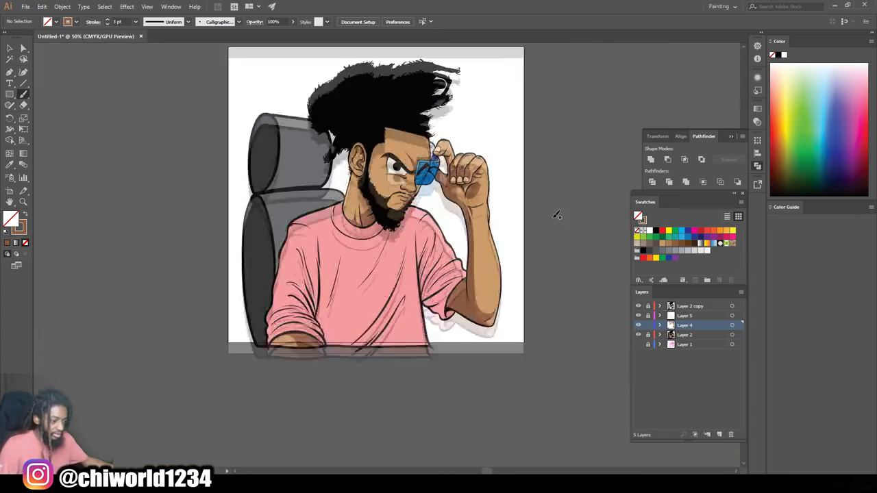
{"action": "scroll", "coordinate": [554, 219], "scroll_direction": "up", "scroll_amount": 1}
{"action": "key", "text": "ctrl+plus"}
{"action": "key", "text": "ctrl+plus"}
{"action": "key", "text": "ctrl+plus"}
{"action": "key", "text": "ctrl+minus"}
{"action": "key", "text": "ctrl+minus"}
- Sample the shirt's pink and change it to a darker dusty red for the shirt shadows
{"action": "scroll", "coordinate": [554, 214], "scroll_direction": "up", "scroll_amount": 1}
{"action": "key", "text": "ctrl+plus"}
{"action": "scroll", "coordinate": [554, 214], "scroll_direction": "down", "scroll_amount": 3}
{"action": "left_click", "coordinate": [9, 165]}
{"action": "left_click", "coordinate": [199, 216]}
{"action": "double_click", "coordinate": [11, 219]}
{"action": "left_click", "coordinate": [540, 298]}
{"action": "left_click", "coordinate": [701, 263]}
- Fill the inside of the raised sleeve's curled cuff with dark red and set the brush stroke to 3 pt
{"action": "scroll", "coordinate": [505, 196], "scroll_direction": "down", "scroll_amount": 1}
{"action": "scroll", "coordinate": [474, 287], "scroll_direction": "up", "scroll_amount": 4}
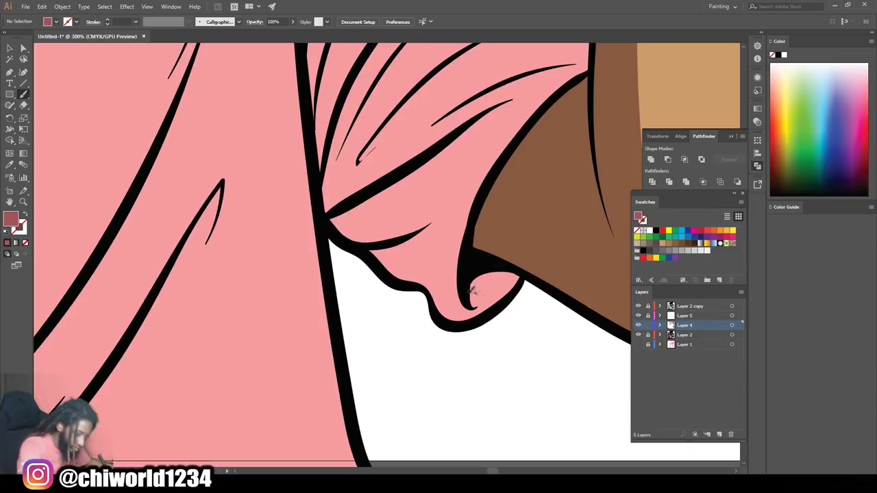
{"action": "left_click_drag", "start_coordinate": [522, 274], "coordinate": [474, 298]}
{"action": "mouse_move", "coordinate": [473, 282]}
{"action": "left_mouse_down"}
{"action": "mouse_move", "coordinate": [480, 297]}
{"action": "mouse_move", "coordinate": [517, 274]}
{"action": "left_mouse_up"}
{"action": "scroll", "coordinate": [505, 262], "scroll_direction": "up", "scroll_amount": 3}
{"action": "left_click", "coordinate": [136, 22]}
{"action": "left_click", "coordinate": [146, 84]}
- Shade the raised sleeve's cuff and its lower folds in dark red, working in toward the armpit
{"action": "mouse_move", "coordinate": [441, 428]}
{"action": "left_mouse_down"}
{"action": "mouse_move", "coordinate": [448, 318]}
{"action": "mouse_move", "coordinate": [370, 342]}
{"action": "left_mouse_up"}
{"action": "left_click_drag", "start_coordinate": [370, 335], "coordinate": [453, 253]}
{"action": "mouse_move", "coordinate": [436, 333]}
{"action": "left_mouse_down"}
{"action": "mouse_move", "coordinate": [373, 363]}
{"action": "mouse_move", "coordinate": [428, 396]}
{"action": "left_mouse_up"}
{"action": "left_click_drag", "start_coordinate": [404, 363], "coordinate": [426, 373]}
{"action": "left_click_drag", "start_coordinate": [380, 348], "coordinate": [349, 328]}
{"action": "left_click_drag", "start_coordinate": [369, 311], "coordinate": [335, 330]}
{"action": "scroll", "coordinate": [424, 274], "scroll_direction": "up", "scroll_amount": 2}
{"action": "mouse_move", "coordinate": [507, 237]}
{"action": "left_mouse_down"}
{"action": "mouse_move", "coordinate": [466, 258]}
{"action": "mouse_move", "coordinate": [333, 365]}
{"action": "left_mouse_up"}
{"action": "left_click_drag", "start_coordinate": [494, 192], "coordinate": [359, 311]}
{"action": "left_click_drag", "start_coordinate": [359, 311], "coordinate": [327, 338]}
- Paint tapered dark red shadows along the raised sleeve's upper folds, from the armpit toward the shoulder
{"action": "scroll", "coordinate": [384, 288], "scroll_direction": "up", "scroll_amount": 3}
{"action": "left_click_drag", "start_coordinate": [510, 195], "coordinate": [323, 411]}
{"action": "left_click_drag", "start_coordinate": [358, 220], "coordinate": [319, 414]}
{"action": "left_click_drag", "start_coordinate": [380, 142], "coordinate": [317, 414]}
{"action": "scroll", "coordinate": [357, 274], "scroll_direction": "up", "scroll_amount": 3}
{"action": "left_click_drag", "start_coordinate": [402, 204], "coordinate": [341, 370]}
{"action": "mouse_move", "coordinate": [404, 125]}
{"action": "left_mouse_down"}
{"action": "mouse_move", "coordinate": [373, 237]}
{"action": "mouse_move", "coordinate": [389, 116]}
{"action": "left_mouse_up"}
{"action": "left_click_drag", "start_coordinate": [316, 414], "coordinate": [373, 120]}
{"action": "left_click_drag", "start_coordinate": [301, 319], "coordinate": [361, 67]}
{"action": "scroll", "coordinate": [356, 205], "scroll_direction": "up", "scroll_amount": 3}
{"action": "left_click_drag", "start_coordinate": [298, 363], "coordinate": [286, 137]}
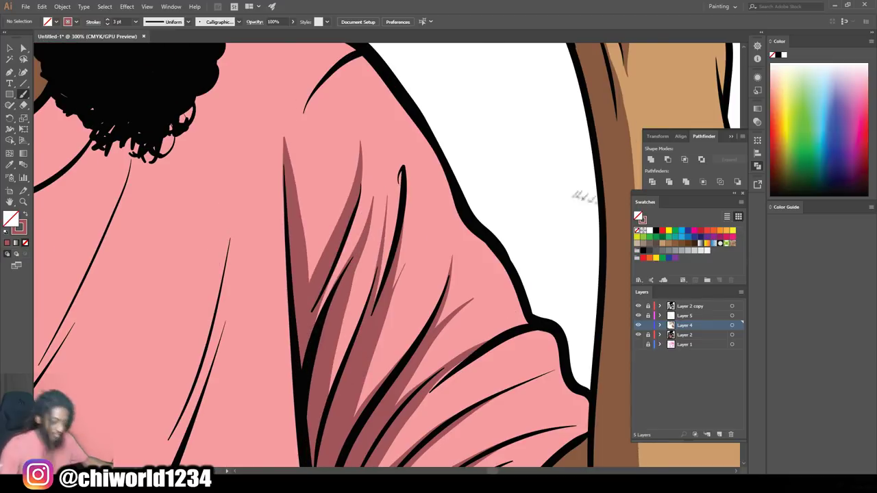
- Paint a dark red shadow beneath the beard across the collar and upper chest of the shirt
{"action": "scroll", "coordinate": [581, 200], "scroll_direction": "down", "scroll_amount": 6}
{"action": "scroll", "coordinate": [577, 201], "scroll_direction": "up", "scroll_amount": 5}
{"action": "scroll", "coordinate": [575, 198], "scroll_direction": "up", "scroll_amount": 3}
{"action": "mouse_move", "coordinate": [379, 242]}
{"action": "left_mouse_down"}
{"action": "mouse_move", "coordinate": [407, 246]}
{"action": "mouse_move", "coordinate": [451, 285]}
{"action": "mouse_move", "coordinate": [570, 165]}
{"action": "left_mouse_up"}
{"action": "mouse_move", "coordinate": [547, 164]}
{"action": "left_mouse_down"}
{"action": "mouse_move", "coordinate": [459, 279]}
{"action": "mouse_move", "coordinate": [427, 258]}
{"action": "mouse_move", "coordinate": [381, 284]}
{"action": "mouse_move", "coordinate": [420, 224]}
{"action": "mouse_move", "coordinate": [411, 251]}
{"action": "left_mouse_up"}
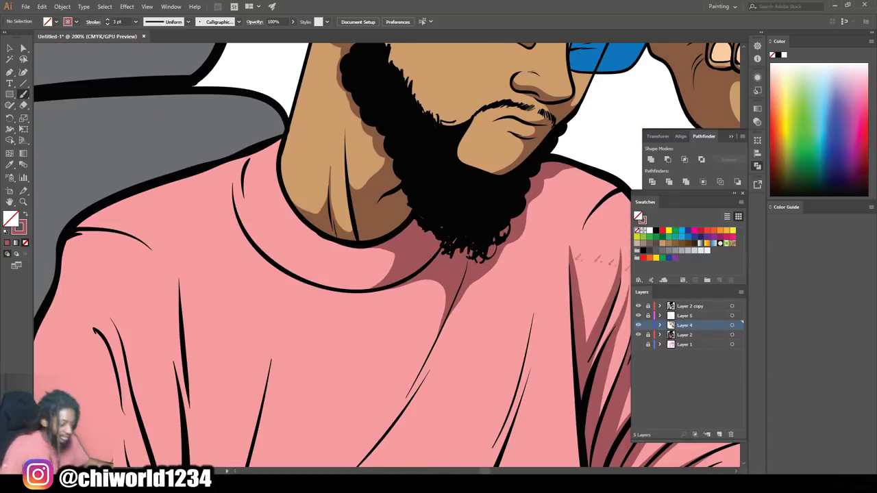
- Shade the long diagonal folds on the shirt front in dark red, down to the hem
{"action": "scroll", "coordinate": [425, 240], "scroll_direction": "down", "scroll_amount": 5}
{"action": "scroll", "coordinate": [415, 345], "scroll_direction": "up", "scroll_amount": 4}
{"action": "mouse_move", "coordinate": [566, 297]}
{"action": "left_mouse_down"}
{"action": "mouse_move", "coordinate": [508, 237]}
{"action": "mouse_move", "coordinate": [546, 146]}
{"action": "mouse_move", "coordinate": [439, 294]}
{"action": "left_mouse_up"}
{"action": "mouse_move", "coordinate": [504, 294]}
{"action": "left_mouse_down"}
{"action": "mouse_move", "coordinate": [472, 290]}
{"action": "mouse_move", "coordinate": [524, 191]}
{"action": "mouse_move", "coordinate": [482, 251]}
{"action": "left_mouse_up"}
{"action": "left_click_drag", "start_coordinate": [546, 147], "coordinate": [531, 211]}
{"action": "mouse_move", "coordinate": [426, 291]}
{"action": "left_mouse_down"}
{"action": "mouse_move", "coordinate": [489, 199]}
{"action": "mouse_move", "coordinate": [426, 299]}
{"action": "left_mouse_up"}
{"action": "left_click_drag", "start_coordinate": [526, 90], "coordinate": [398, 294]}
{"action": "left_click_drag", "start_coordinate": [477, 191], "coordinate": [381, 300]}
{"action": "scroll", "coordinate": [540, 112], "scroll_direction": "up", "scroll_amount": 2}
{"action": "mouse_move", "coordinate": [537, 114]}
{"action": "left_mouse_down"}
{"action": "mouse_move", "coordinate": [350, 372]}
{"action": "mouse_move", "coordinate": [437, 307]}
{"action": "mouse_move", "coordinate": [420, 322]}
{"action": "left_mouse_up"}
- Add pointed dark red shadows beside the short fold near the shirt hem on the raised-arm side
{"action": "key", "text": "ctrl+minus"}
{"action": "key", "text": "ctrl+minus"}
{"action": "key", "text": "ctrl+minus"}
{"action": "scroll", "coordinate": [501, 338], "scroll_direction": "up", "scroll_amount": 4}
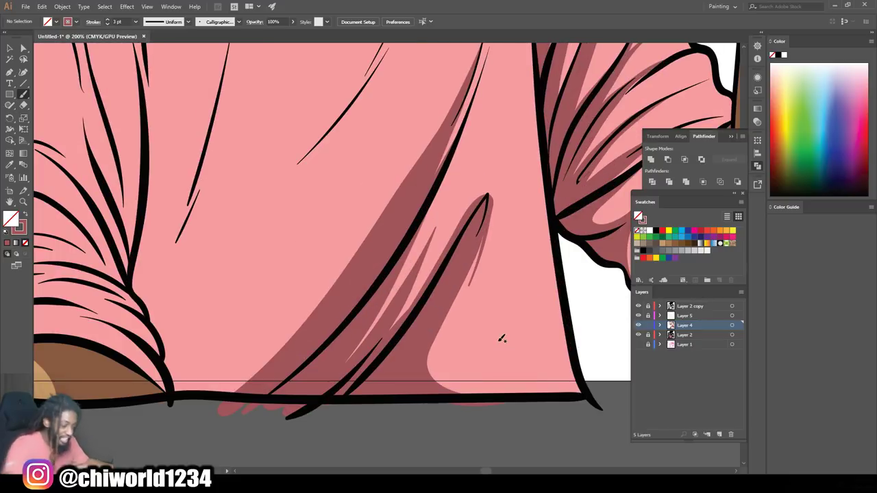
{"action": "left_click_drag", "start_coordinate": [507, 233], "coordinate": [429, 411]}
{"action": "left_click_drag", "start_coordinate": [495, 291], "coordinate": [432, 416]}
{"action": "left_click_drag", "start_coordinate": [472, 329], "coordinate": [428, 383]}
{"action": "left_click_drag", "start_coordinate": [471, 287], "coordinate": [411, 377]}
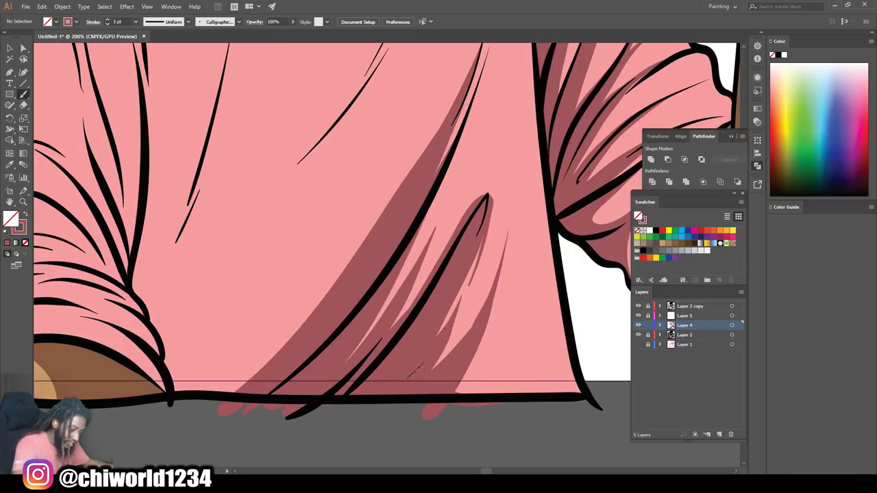
- Outline dark red shadows along the diagonal chest fold and around a rounded highlight below it
{"action": "scroll", "coordinate": [513, 385], "scroll_direction": "down", "scroll_amount": 3}
{"action": "scroll", "coordinate": [436, 368], "scroll_direction": "up", "scroll_amount": 3}
{"action": "mouse_move", "coordinate": [356, 351]}
{"action": "left_mouse_down"}
{"action": "mouse_move", "coordinate": [500, 189]}
{"action": "mouse_move", "coordinate": [531, 122]}
{"action": "left_mouse_up"}
{"action": "mouse_move", "coordinate": [335, 338]}
{"action": "left_mouse_down"}
{"action": "mouse_move", "coordinate": [374, 226]}
{"action": "mouse_move", "coordinate": [389, 123]}
{"action": "left_mouse_up"}
{"action": "scroll", "coordinate": [438, 301], "scroll_direction": "down", "scroll_amount": 1}
{"action": "left_click_drag", "start_coordinate": [488, 285], "coordinate": [463, 183]}
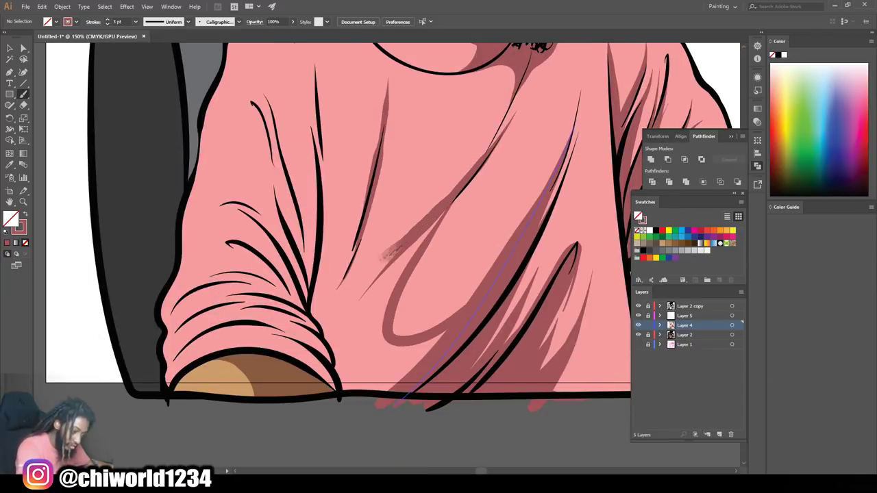
- Shade the vertical chest fold and the torso beside the lowered sleeve, filling the lower shirt area in dark red
{"action": "left_click_drag", "start_coordinate": [438, 218], "coordinate": [387, 89]}
{"action": "scroll", "coordinate": [388, 99], "scroll_direction": "up", "scroll_amount": 1}
{"action": "mouse_move", "coordinate": [387, 165]}
{"action": "left_mouse_down"}
{"action": "mouse_move", "coordinate": [329, 271]}
{"action": "mouse_move", "coordinate": [318, 328]}
{"action": "mouse_move", "coordinate": [336, 404]}
{"action": "left_mouse_up"}
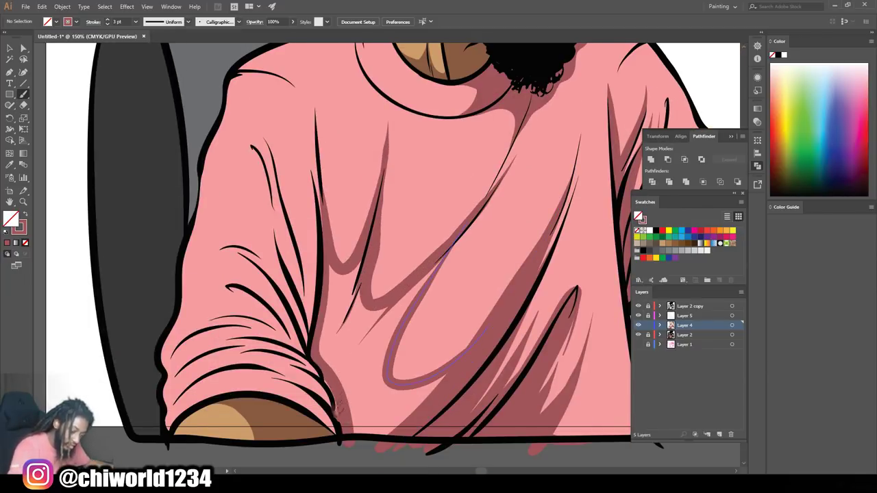
{"action": "mouse_move", "coordinate": [440, 260]}
{"action": "left_mouse_down"}
{"action": "mouse_move", "coordinate": [381, 332]}
{"action": "mouse_move", "coordinate": [336, 271]}
{"action": "mouse_move", "coordinate": [330, 325]}
{"action": "mouse_move", "coordinate": [383, 337]}
{"action": "mouse_move", "coordinate": [382, 408]}
{"action": "mouse_move", "coordinate": [418, 389]}
{"action": "mouse_move", "coordinate": [419, 325]}
{"action": "left_mouse_up"}
{"action": "mouse_move", "coordinate": [358, 383]}
{"action": "left_mouse_down"}
{"action": "mouse_move", "coordinate": [353, 436]}
{"action": "mouse_move", "coordinate": [398, 437]}
{"action": "left_mouse_up"}
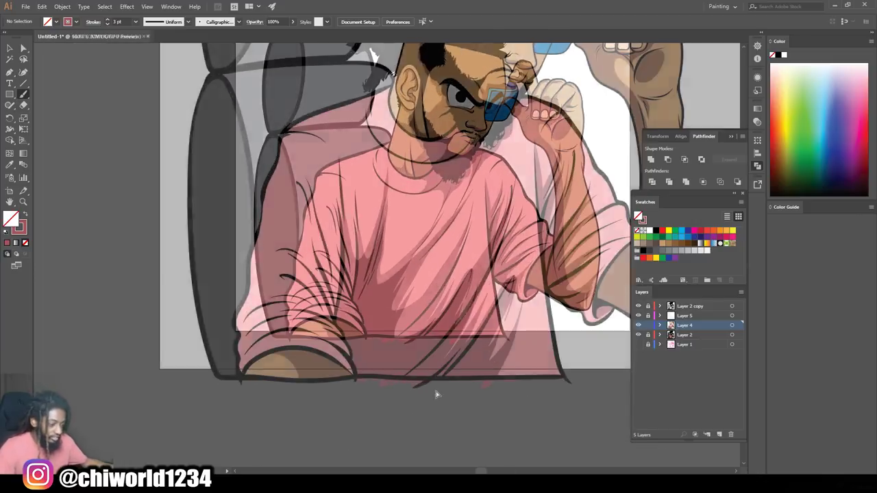
{"action": "key", "text": "ctrl+plus"}
{"action": "key", "text": "ctrl+plus"}
{"action": "key", "text": "ctrl+plus"}
{"action": "key", "text": "ctrl+plus"}
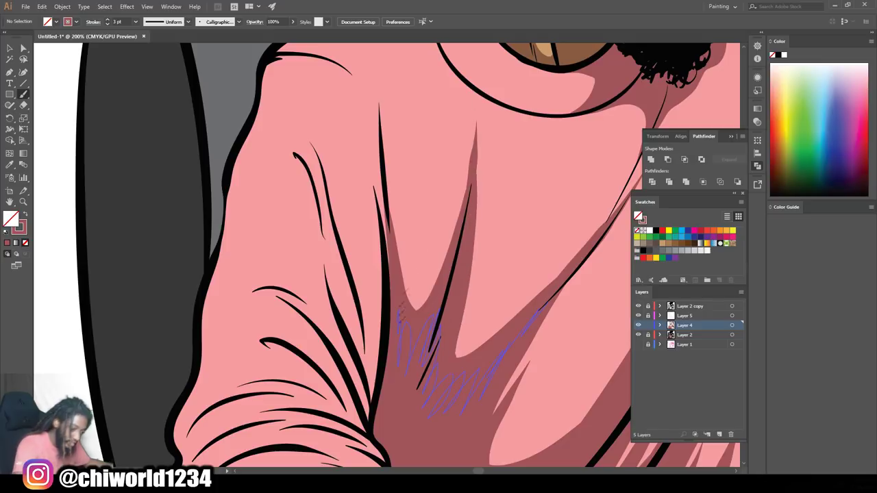
- Examine the shirt shading on the whole figure and around the chest folds
{"action": "key", "text": "ctrl+minus"}
{"action": "key", "text": "ctrl+minus"}
{"action": "key", "text": "ctrl+minus"}
{"action": "key", "text": "ctrl+minus"}
{"action": "key", "text": "ctrl+minus"}
{"action": "key", "text": "ctrl+plus"}
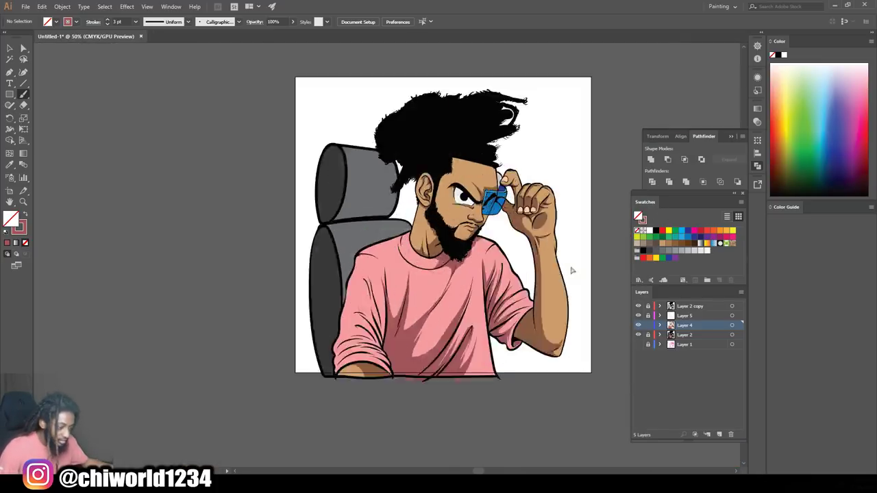
{"action": "key", "text": "ctrl+plus"}
{"action": "key", "text": "ctrl+plus"}
{"action": "scroll", "coordinate": [411, 240], "scroll_direction": "down", "scroll_amount": 1}
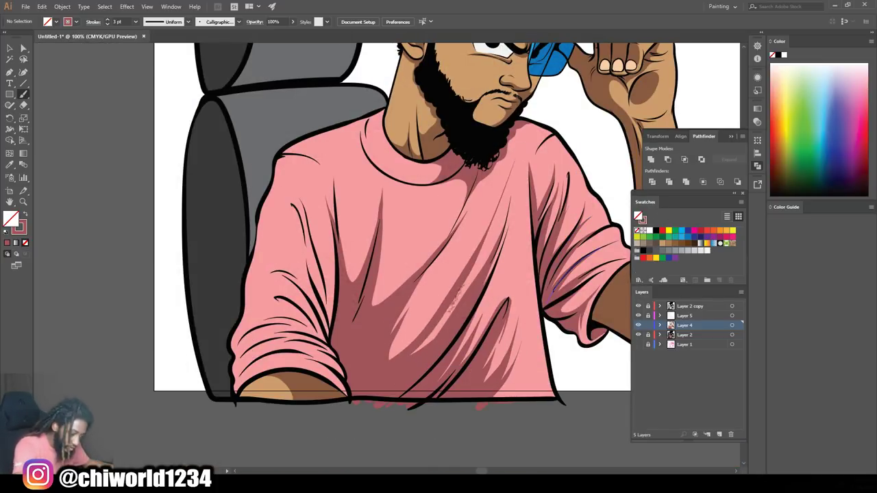
{"action": "key", "text": "ctrl+minus"}
{"action": "key", "text": "ctrl+minus"}
{"action": "scroll", "coordinate": [495, 308], "scroll_direction": "left", "scroll_amount": 2}
- Paint curved dark red shadows along the lowered sleeve's cuff folds above the forearm
{"action": "key", "text": "ctrl+plus"}
{"action": "key", "text": "ctrl+plus"}
{"action": "key", "text": "ctrl+plus"}
{"action": "scroll", "coordinate": [439, 288], "scroll_direction": "down", "scroll_amount": 2}
{"action": "mouse_move", "coordinate": [368, 344]}
{"action": "left_mouse_down"}
{"action": "mouse_move", "coordinate": [510, 384]}
{"action": "mouse_move", "coordinate": [371, 316]}
{"action": "left_mouse_up"}
{"action": "key", "text": "ctrl+z"}
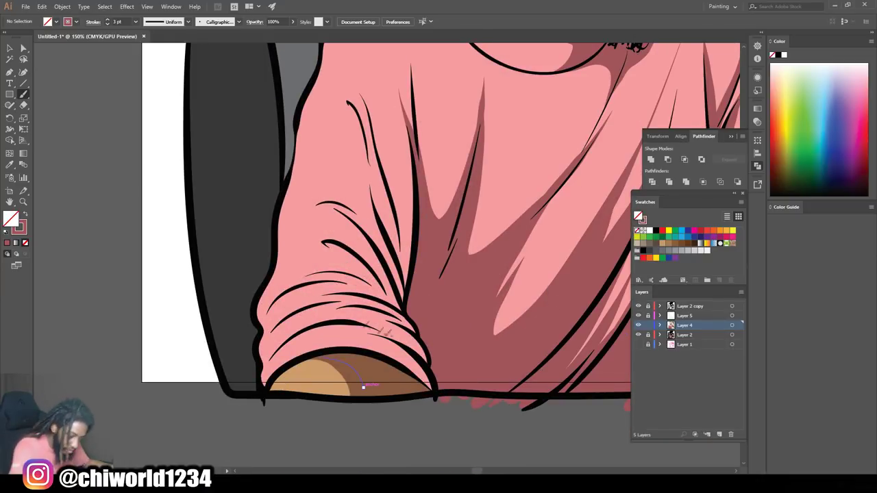
{"action": "left_click_drag", "start_coordinate": [266, 382], "coordinate": [415, 348]}
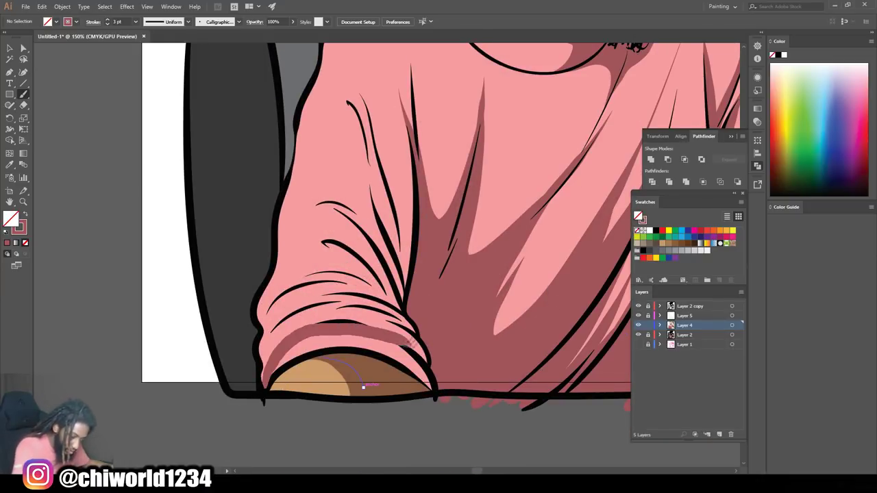
{"action": "left_click_drag", "start_coordinate": [271, 359], "coordinate": [428, 363]}
{"action": "mouse_move", "coordinate": [264, 378]}
{"action": "left_mouse_down"}
{"action": "mouse_move", "coordinate": [397, 315]}
{"action": "mouse_move", "coordinate": [350, 304]}
{"action": "mouse_move", "coordinate": [261, 346]}
{"action": "left_mouse_up"}
- Shade the lowered sleeve's middle and upper folds in dark red, up toward the shoulder
{"action": "mouse_move", "coordinate": [363, 292]}
{"action": "left_mouse_down"}
{"action": "mouse_move", "coordinate": [265, 330]}
{"action": "mouse_move", "coordinate": [267, 318]}
{"action": "mouse_move", "coordinate": [353, 270]}
{"action": "mouse_move", "coordinate": [259, 325]}
{"action": "mouse_move", "coordinate": [371, 264]}
{"action": "mouse_move", "coordinate": [329, 246]}
{"action": "left_mouse_up"}
{"action": "left_click_drag", "start_coordinate": [288, 273], "coordinate": [378, 274]}
{"action": "key", "text": "ctrl+minus"}
{"action": "key", "text": "ctrl+minus"}
{"action": "scroll", "coordinate": [481, 298], "scroll_direction": "up", "scroll_amount": 3}
{"action": "key", "text": "ctrl+equal"}
{"action": "key", "text": "ctrl+equal"}
{"action": "mouse_move", "coordinate": [382, 359]}
{"action": "left_mouse_down"}
{"action": "mouse_move", "coordinate": [355, 309]}
{"action": "mouse_move", "coordinate": [304, 315]}
{"action": "left_mouse_up"}
- Extend the raised sleeve's dark red shadow up to its outer edge above the large fold
{"action": "scroll", "coordinate": [482, 293], "scroll_direction": "down", "scroll_amount": 1}
{"action": "scroll", "coordinate": [516, 254], "scroll_direction": "down", "scroll_amount": 1}
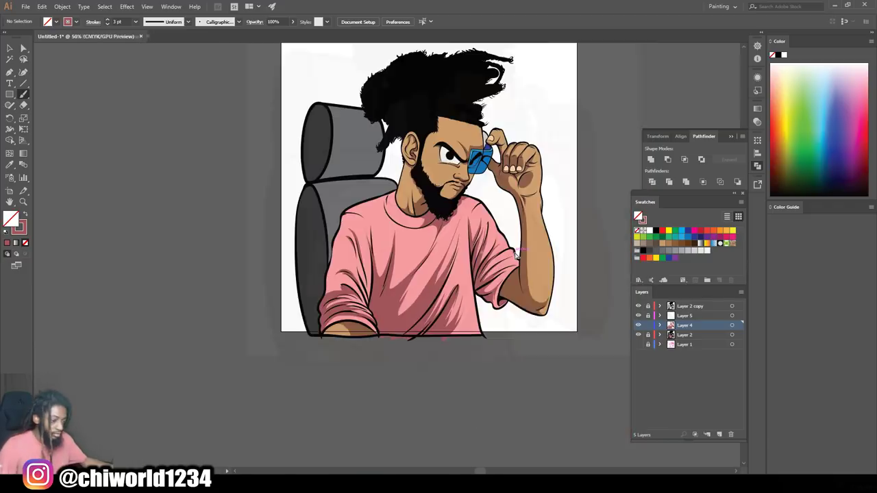
{"action": "scroll", "coordinate": [516, 255], "scroll_direction": "up", "scroll_amount": 3}
{"action": "scroll", "coordinate": [412, 321], "scroll_direction": "down", "scroll_amount": 1}
{"action": "mouse_move", "coordinate": [411, 321]}
{"action": "left_mouse_down"}
{"action": "mouse_move", "coordinate": [449, 328]}
{"action": "mouse_move", "coordinate": [407, 295]}
{"action": "mouse_move", "coordinate": [428, 233]}
{"action": "mouse_move", "coordinate": [492, 269]}
{"action": "mouse_move", "coordinate": [433, 231]}
{"action": "mouse_move", "coordinate": [446, 288]}
{"action": "mouse_move", "coordinate": [479, 301]}
{"action": "mouse_move", "coordinate": [458, 213]}
{"action": "left_mouse_up"}
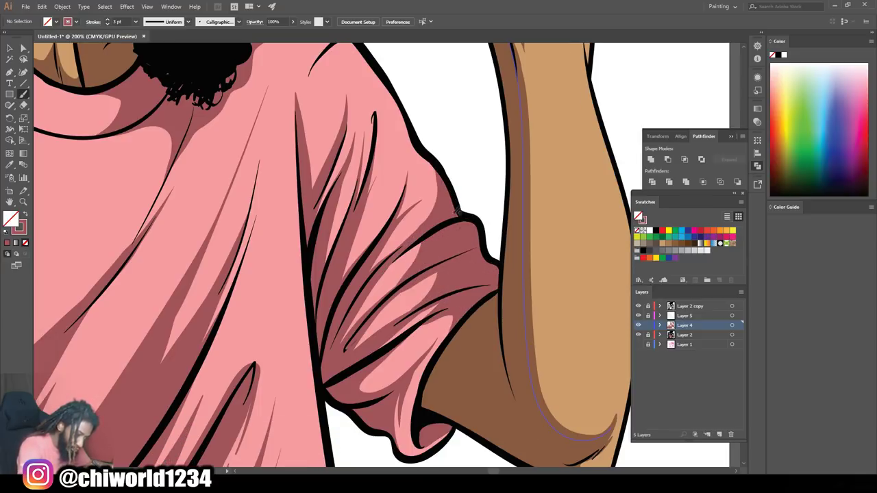
{"action": "scroll", "coordinate": [390, 301], "scroll_direction": "down", "scroll_amount": 4}
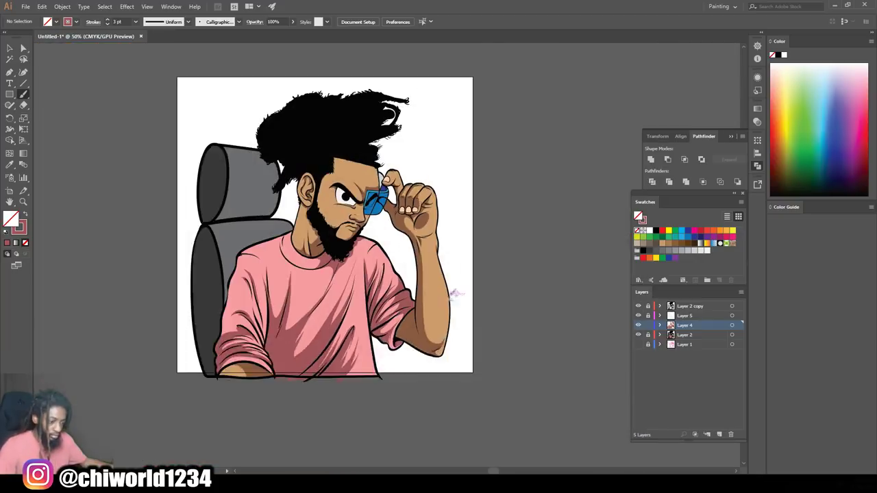
- Paint dark red shadows along the shoulder edge beside the chair and on the adjoining side of the collar
{"action": "scroll", "coordinate": [265, 248], "scroll_direction": "up", "scroll_amount": 5}
{"action": "left_click_drag", "start_coordinate": [267, 248], "coordinate": [324, 288]}
{"action": "mouse_move", "coordinate": [158, 290]}
{"action": "left_mouse_down"}
{"action": "mouse_move", "coordinate": [233, 246]}
{"action": "mouse_move", "coordinate": [410, 195]}
{"action": "left_mouse_up"}
{"action": "left_click_drag", "start_coordinate": [401, 236], "coordinate": [232, 254]}
{"action": "key", "text": "ctrl+z"}
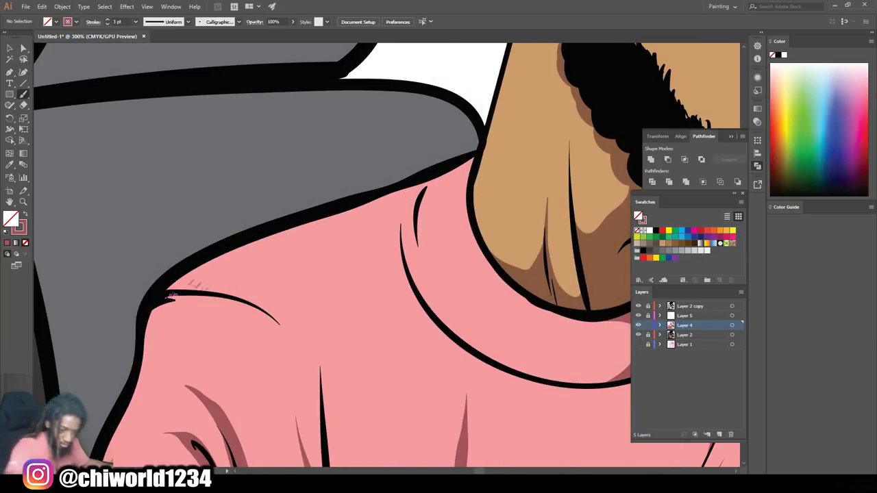
{"action": "mouse_move", "coordinate": [168, 291]}
{"action": "left_mouse_down"}
{"action": "mouse_move", "coordinate": [261, 241]}
{"action": "mouse_move", "coordinate": [411, 195]}
{"action": "left_mouse_up"}
{"action": "mouse_move", "coordinate": [410, 268]}
{"action": "left_mouse_down"}
{"action": "mouse_move", "coordinate": [475, 159]}
{"action": "mouse_move", "coordinate": [446, 193]}
{"action": "left_mouse_up"}
{"action": "key", "text": "ctrl+0"}
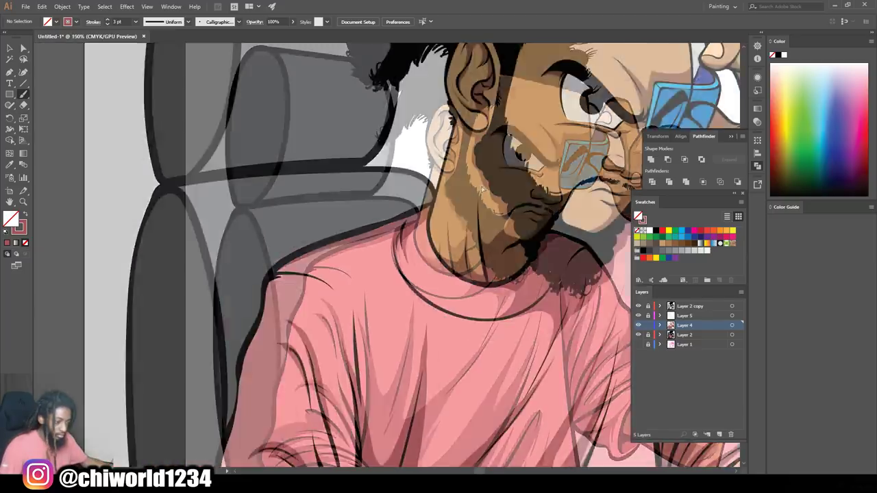
{"action": "scroll", "coordinate": [381, 175], "scroll_direction": "up", "scroll_amount": 4}
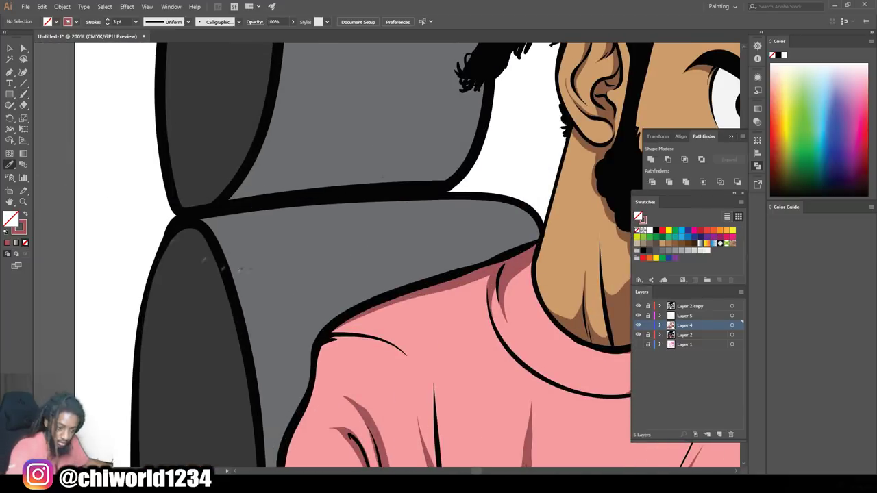
- Paint a dark slate-gray shadow on the chair back above the shoulder, using a 4 pt brush and a darkened sample of the seat color
{"action": "left_click", "coordinate": [241, 271]}
{"action": "double_click", "coordinate": [10, 219]}
{"action": "left_click", "coordinate": [487, 348]}
{"action": "left_click", "coordinate": [701, 262]}
{"action": "left_click_drag", "start_coordinate": [326, 308], "coordinate": [375, 272]}
{"action": "left_click", "coordinate": [136, 21]}
{"action": "left_click", "coordinate": [146, 90]}
{"action": "left_click_drag", "start_coordinate": [308, 396], "coordinate": [395, 203]}
{"action": "mouse_move", "coordinate": [316, 351]}
{"action": "left_mouse_down"}
{"action": "mouse_move", "coordinate": [402, 281]}
{"action": "mouse_move", "coordinate": [530, 235]}
{"action": "mouse_move", "coordinate": [503, 209]}
{"action": "mouse_move", "coordinate": [443, 249]}
{"action": "mouse_move", "coordinate": [463, 230]}
{"action": "mouse_move", "coordinate": [530, 229]}
{"action": "left_mouse_up"}
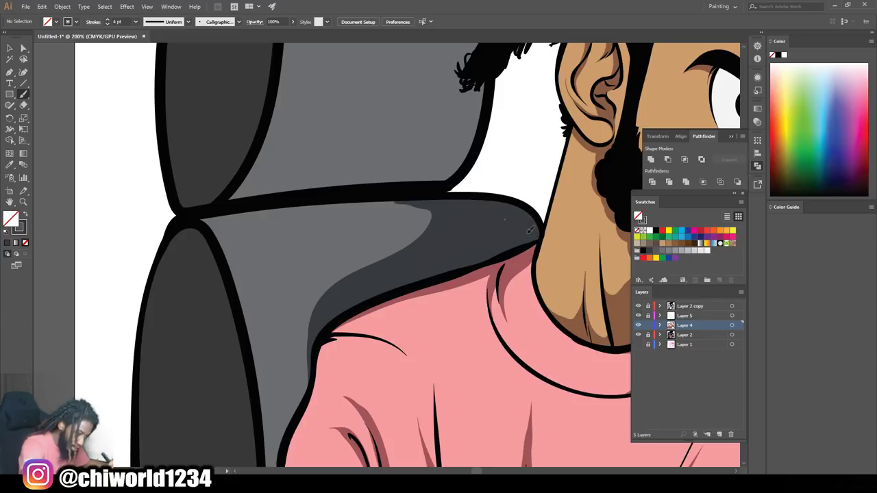
{"action": "left_click_drag", "start_coordinate": [429, 216], "coordinate": [371, 201]}
- Paint a matching dark slate-gray shadow along the headrest's side nearest the hair
{"action": "scroll", "coordinate": [373, 203], "scroll_direction": "up", "scroll_amount": 4}
{"action": "mouse_move", "coordinate": [305, 326]}
{"action": "left_mouse_down"}
{"action": "mouse_move", "coordinate": [441, 86]}
{"action": "mouse_move", "coordinate": [444, 271]}
{"action": "mouse_move", "coordinate": [468, 177]}
{"action": "left_mouse_up"}
{"action": "key", "text": "ctrl+minus"}
{"action": "key", "text": "ctrl+minus"}
{"action": "key", "text": "ctrl+minus"}
{"action": "key", "text": "ctrl+minus"}
{"action": "key", "text": "ctrl+minus"}
{"action": "key", "text": "ctrl+equal"}
{"action": "key", "text": "ctrl+equal"}
{"action": "key", "text": "ctrl+minus"}
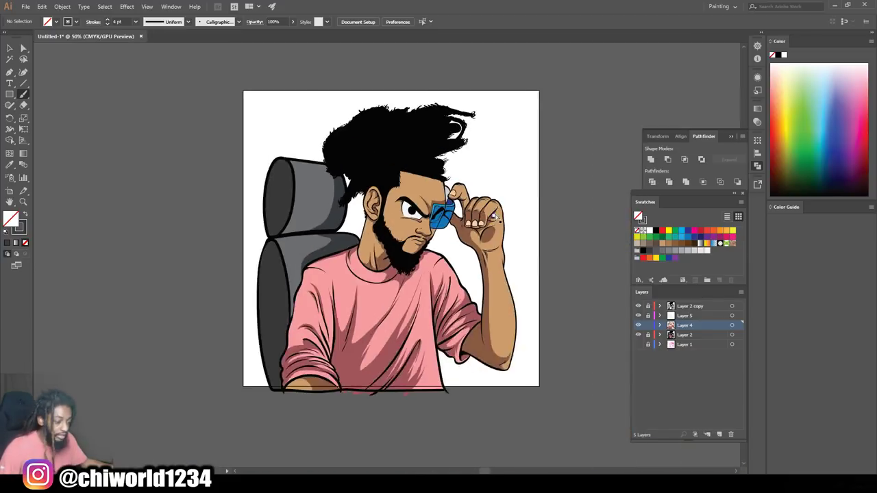
- Lock Layer 4 and add a new layer directly above Layer 5
{"action": "key", "text": "ctrl+equal"}
{"action": "key", "text": "ctrl+minus"}
{"action": "scroll", "coordinate": [480, 200], "scroll_direction": "up", "scroll_amount": 1}
{"action": "left_click", "coordinate": [648, 325]}
{"action": "left_click", "coordinate": [719, 434]}
{"action": "left_click_drag", "start_coordinate": [695, 326], "coordinate": [693, 311]}
{"action": "key", "text": "ctrl+minus"}
{"action": "key", "text": "ctrl+equal"}
{"action": "key", "text": "ctrl+equal"}
{"action": "key", "text": "ctrl+equal"}
{"action": "key", "text": "ctrl+equal"}
{"action": "scroll", "coordinate": [468, 166], "scroll_direction": "down", "scroll_amount": 2}
{"action": "scroll", "coordinate": [468, 166], "scroll_direction": "up", "scroll_amount": 6}
{"action": "double_click", "coordinate": [20, 228]}
{"action": "left_click", "coordinate": [503, 318]}
{"action": "left_click_drag", "start_coordinate": [616, 302], "coordinate": [615, 293]}
{"action": "left_click", "coordinate": [691, 261]}
{"action": "mouse_move", "coordinate": [223, 205]}
{"action": "left_mouse_down"}
{"action": "mouse_move", "coordinate": [238, 187]}
{"action": "mouse_move", "coordinate": [298, 223]}
{"action": "left_mouse_up"}
{"action": "key", "text": "ctrl+z"}
- Choose a grayish lavender stroke color and paint shadows along the upper edge of the eye's white
{"action": "double_click", "coordinate": [19, 228]}
{"action": "left_click", "coordinate": [507, 293]}
{"action": "left_click", "coordinate": [700, 262]}
{"action": "scroll", "coordinate": [365, 289], "scroll_direction": "up", "scroll_amount": 2}
{"action": "mouse_move", "coordinate": [138, 163]}
{"action": "left_mouse_down"}
{"action": "mouse_move", "coordinate": [220, 156]}
{"action": "mouse_move", "coordinate": [385, 283]}
{"action": "mouse_move", "coordinate": [444, 348]}
{"action": "mouse_move", "coordinate": [311, 206]}
{"action": "left_mouse_up"}
{"action": "scroll", "coordinate": [268, 157], "scroll_direction": "up", "scroll_amount": 2}
{"action": "mouse_move", "coordinate": [150, 199]}
{"action": "left_mouse_down"}
{"action": "mouse_move", "coordinate": [161, 180]}
{"action": "mouse_move", "coordinate": [163, 192]}
{"action": "mouse_move", "coordinate": [230, 178]}
{"action": "left_mouse_up"}
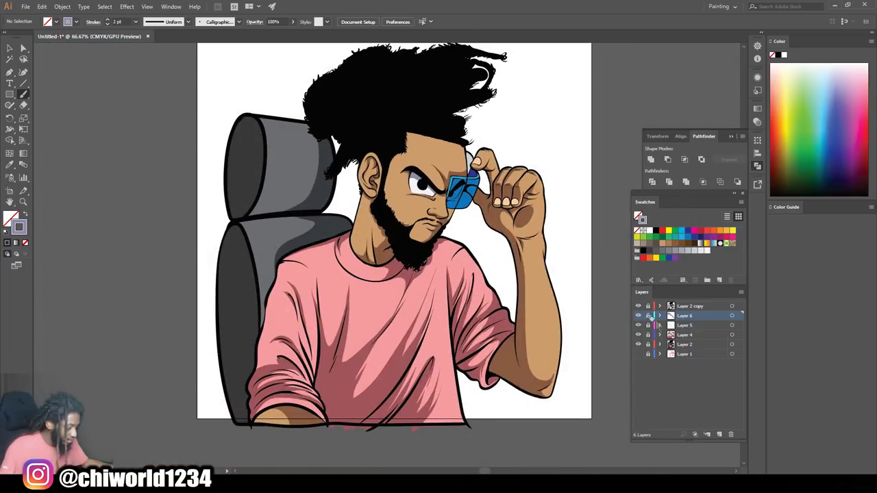
- Add a new layer above Layer 6 and choose a light peach highlight color based on the sampled skin tone
{"action": "left_click", "coordinate": [719, 435]}
{"action": "left_click", "coordinate": [10, 164]}
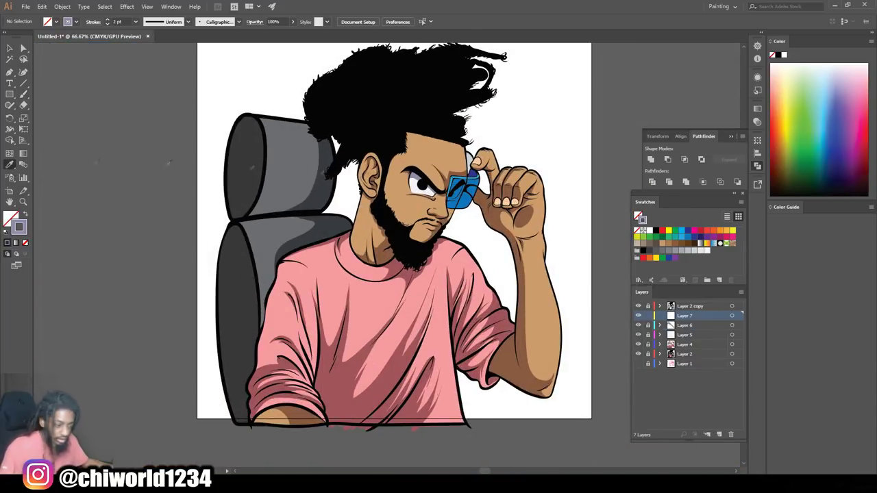
{"action": "left_click", "coordinate": [363, 219]}
{"action": "double_click", "coordinate": [11, 218]}
{"action": "left_click", "coordinate": [528, 261]}
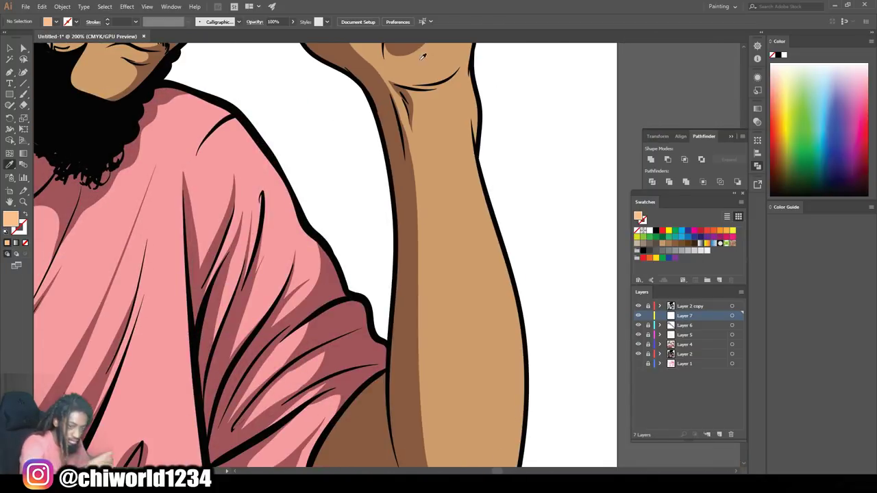
- Paint a long peach highlight along the outer side of the raised forearm with a 3 pt brush
{"action": "key", "text": "b"}
{"action": "mouse_move", "coordinate": [454, 77]}
{"action": "left_mouse_down"}
{"action": "mouse_move", "coordinate": [445, 134]}
{"action": "mouse_move", "coordinate": [467, 309]}
{"action": "left_mouse_up"}
{"action": "key", "text": "shift+x"}
{"action": "key", "text": "ctrl+minus"}
{"action": "left_click", "coordinate": [128, 21]}
{"action": "left_click", "coordinate": [147, 83]}
{"action": "mouse_move", "coordinate": [414, 140]}
{"action": "left_mouse_down"}
{"action": "mouse_move", "coordinate": [440, 397]}
{"action": "mouse_move", "coordinate": [460, 367]}
{"action": "mouse_move", "coordinate": [416, 137]}
{"action": "left_mouse_up"}
{"action": "mouse_move", "coordinate": [444, 415]}
{"action": "left_mouse_down"}
{"action": "mouse_move", "coordinate": [442, 302]}
{"action": "mouse_move", "coordinate": [453, 276]}
{"action": "mouse_move", "coordinate": [426, 198]}
{"action": "left_mouse_up"}
- Add peach highlights to the outer edge of the raised hand's palm above the wrist
{"action": "key", "text": "ctrl+plus"}
{"action": "key", "text": "ctrl+minus"}
{"action": "key", "text": "ctrl+minus"}
{"action": "key", "text": "ctrl+minus"}
{"action": "key", "text": "ctrl+plus"}
{"action": "key", "text": "ctrl+plus"}
{"action": "key", "text": "ctrl+plus"}
{"action": "left_click_drag", "start_coordinate": [575, 60], "coordinate": [550, 191]}
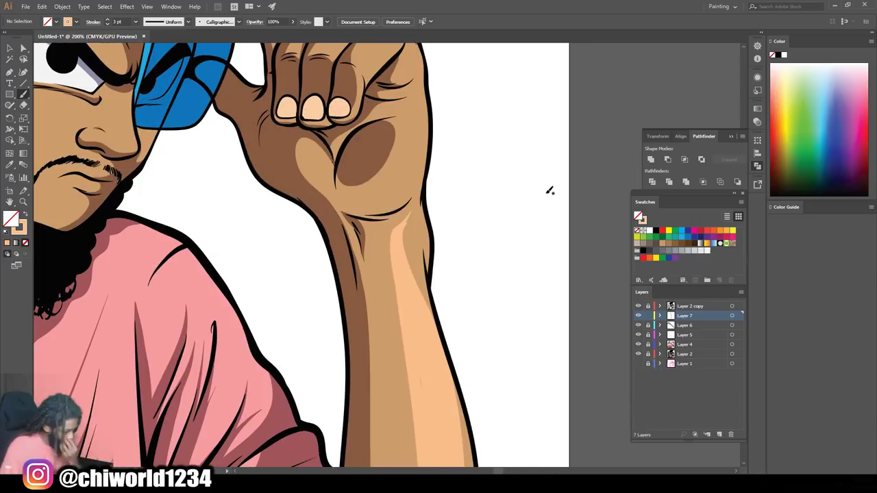
{"action": "left_click_drag", "start_coordinate": [376, 200], "coordinate": [414, 137]}
- Paint peach highlights on the curled fingers and on the index finger holding the glasses
{"action": "key", "text": "ctrl+plus"}
{"action": "key", "text": "ctrl+plus"}
{"action": "scroll", "coordinate": [413, 85], "scroll_direction": "up", "scroll_amount": 6}
{"action": "left_click_drag", "start_coordinate": [354, 200], "coordinate": [411, 107]}
{"action": "left_click_drag", "start_coordinate": [426, 209], "coordinate": [447, 162]}
{"action": "scroll", "coordinate": [411, 178], "scroll_direction": "up", "scroll_amount": 3}
{"action": "left_click_drag", "start_coordinate": [307, 199], "coordinate": [359, 151]}
{"action": "scroll", "coordinate": [184, 169], "scroll_direction": "up", "scroll_amount": 3}
{"action": "left_click_drag", "start_coordinate": [198, 226], "coordinate": [141, 102]}
{"action": "left_click_drag", "start_coordinate": [157, 90], "coordinate": [86, 119]}
- Paint peach highlights on the nose, the furrowed brow and the middle of the forehead
{"action": "key", "text": "ctrl+minus"}
{"action": "key", "text": "ctrl+minus"}
{"action": "key", "text": "ctrl+minus"}
{"action": "key", "text": "ctrl+minus"}
{"action": "key", "text": "ctrl+minus"}
{"action": "key", "text": "ctrl+plus"}
{"action": "key", "text": "ctrl+plus"}
{"action": "key", "text": "ctrl+plus"}
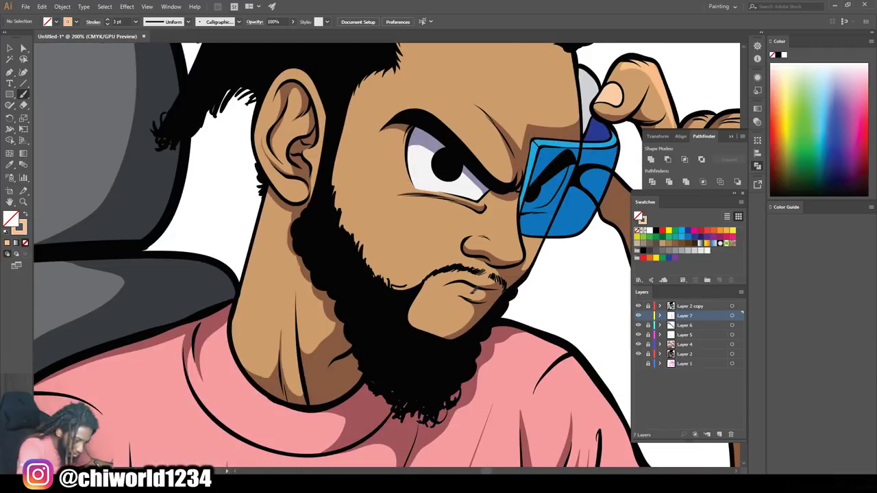
{"action": "mouse_move", "coordinate": [485, 239]}
{"action": "left_mouse_down"}
{"action": "mouse_move", "coordinate": [494, 219]}
{"action": "mouse_move", "coordinate": [488, 208]}
{"action": "mouse_move", "coordinate": [513, 194]}
{"action": "mouse_move", "coordinate": [483, 178]}
{"action": "mouse_move", "coordinate": [474, 93]}
{"action": "left_mouse_up"}
{"action": "scroll", "coordinate": [434, 295], "scroll_direction": "up", "scroll_amount": 1}
{"action": "scroll", "coordinate": [468, 135], "scroll_direction": "up", "scroll_amount": 1}
{"action": "mouse_move", "coordinate": [485, 169]}
{"action": "left_mouse_down"}
{"action": "mouse_move", "coordinate": [504, 189]}
{"action": "mouse_move", "coordinate": [498, 120]}
{"action": "left_mouse_up"}
- Add a peach highlight on the chin below the lower lip
{"action": "scroll", "coordinate": [589, 145], "scroll_direction": "down", "scroll_amount": 3}
{"action": "key", "text": "ctrl+minus"}
{"action": "key", "text": "ctrl+minus"}
{"action": "key", "text": "ctrl+minus"}
{"action": "key", "text": "ctrl+plus"}
{"action": "key", "text": "ctrl+plus"}
{"action": "key", "text": "ctrl+plus"}
{"action": "left_click_drag", "start_coordinate": [454, 269], "coordinate": [430, 288]}
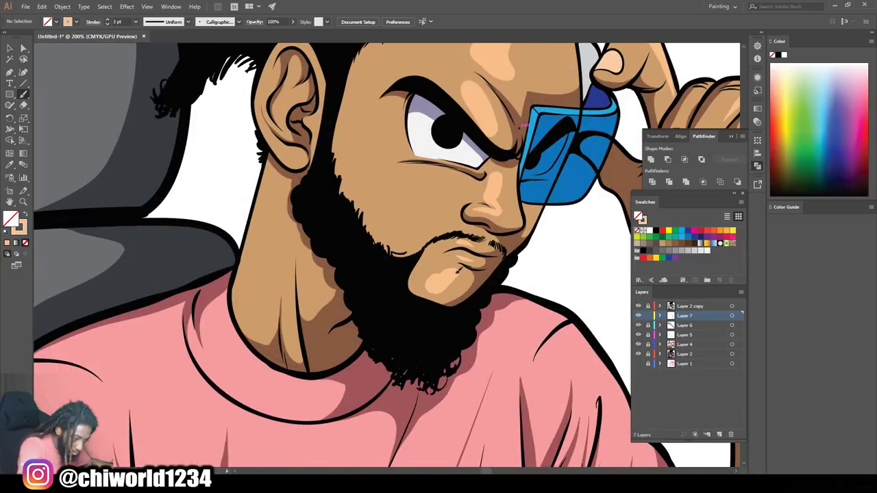
- Undo the last stroke and paint peach highlights along the neck and inside the ear with a 2 pt brush
{"action": "key", "text": "ctrl+0"}
{"action": "key", "text": "ctrl+plus"}
{"action": "key", "text": "ctrl+plus"}
{"action": "key", "text": "ctrl+plus"}
{"action": "key", "text": "ctrl+z"}
{"action": "left_click", "coordinate": [136, 22]}
{"action": "left_click", "coordinate": [146, 70]}
{"action": "left_click_drag", "start_coordinate": [379, 333], "coordinate": [398, 204]}
{"action": "scroll", "coordinate": [411, 219], "scroll_direction": "up", "scroll_amount": 2}
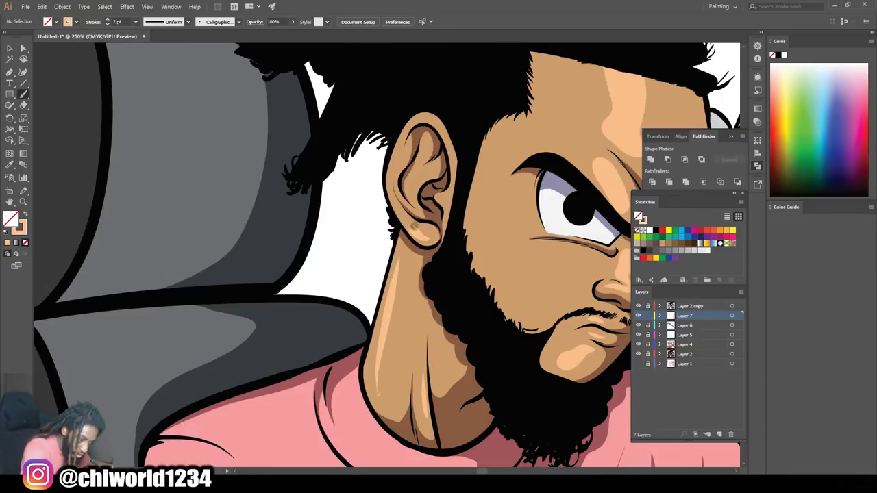
{"action": "left_click_drag", "start_coordinate": [448, 157], "coordinate": [407, 130]}
- Check the skin highlights and chair shadows across the whole character
{"action": "key", "text": "ctrl+minus"}
{"action": "key", "text": "ctrl+minus"}
{"action": "key", "text": "ctrl+minus"}
{"action": "key", "text": "ctrl+minus"}
{"action": "scroll", "coordinate": [536, 231], "scroll_direction": "down", "scroll_amount": 2}
{"action": "scroll", "coordinate": [536, 232], "scroll_direction": "up", "scroll_amount": 1}
{"action": "key", "text": "ctrl+plus"}
{"action": "scroll", "coordinate": [537, 231], "scroll_direction": "up", "scroll_amount": 1}
{"action": "key", "text": "ctrl+minus"}
{"action": "key", "text": "ctrl+plus"}
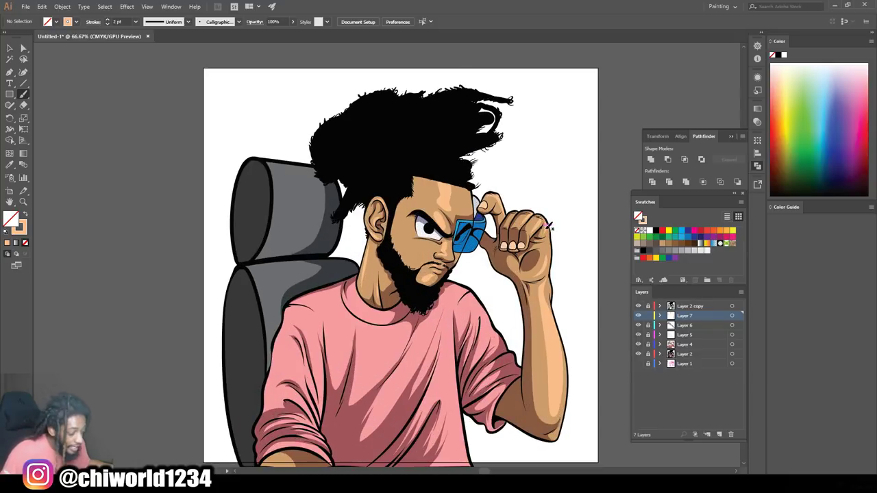
- Add a new layer and move it to the top of the stack, above Layer 2 copy
{"action": "scroll", "coordinate": [505, 238], "scroll_direction": "up", "scroll_amount": 2}
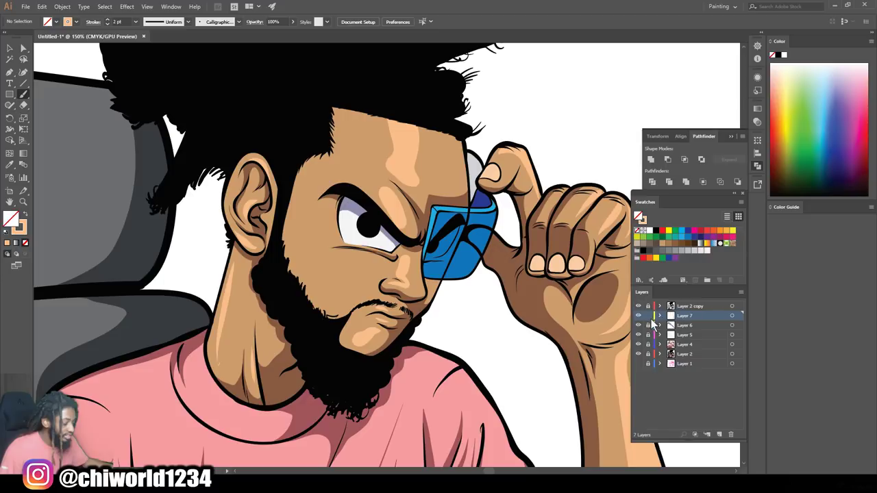
{"action": "left_click", "coordinate": [720, 435]}
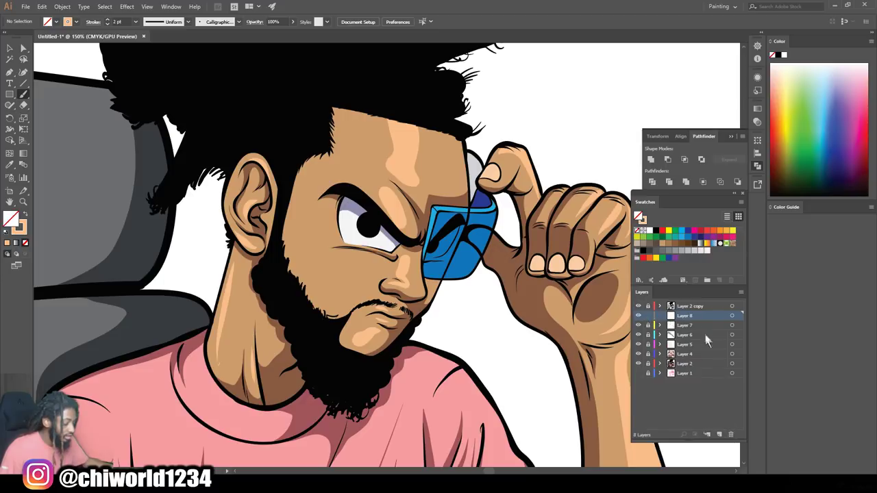
{"action": "left_click_drag", "start_coordinate": [697, 315], "coordinate": [704, 309]}
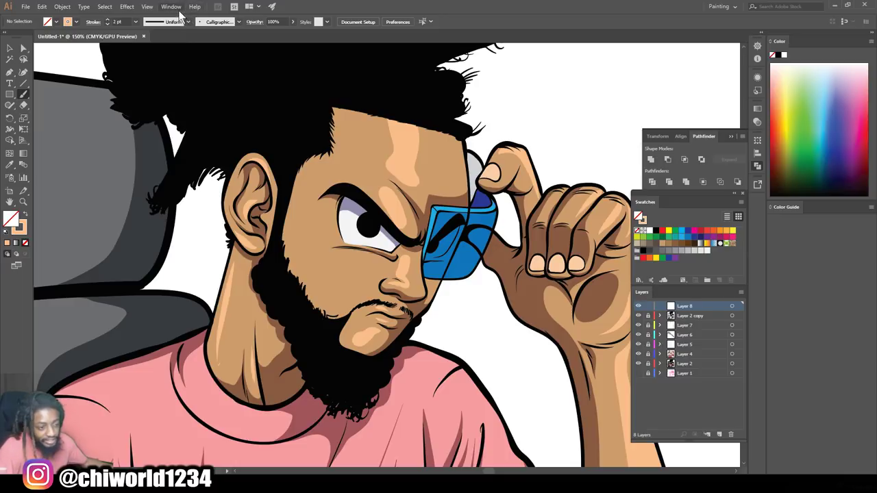
- Show the document's swatches and load the Brights gradient swatch library
{"action": "left_click", "coordinate": [152, 8]}
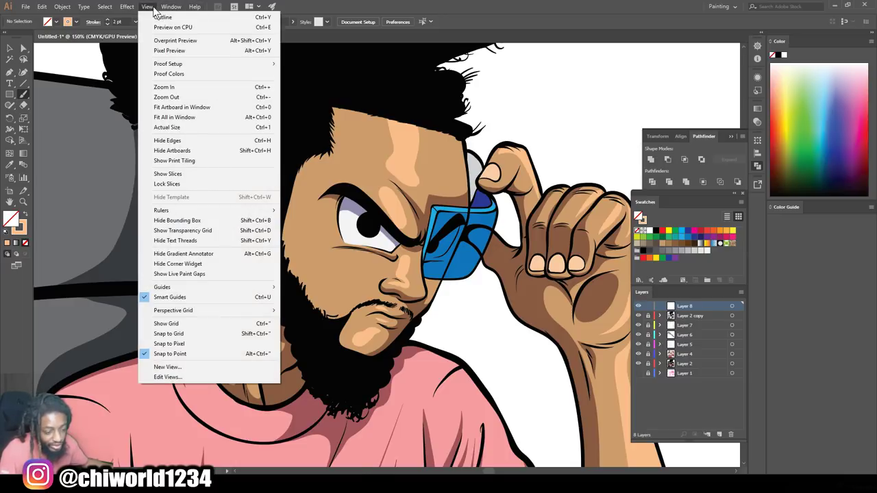
{"action": "mouse_move", "coordinate": [164, 8]}
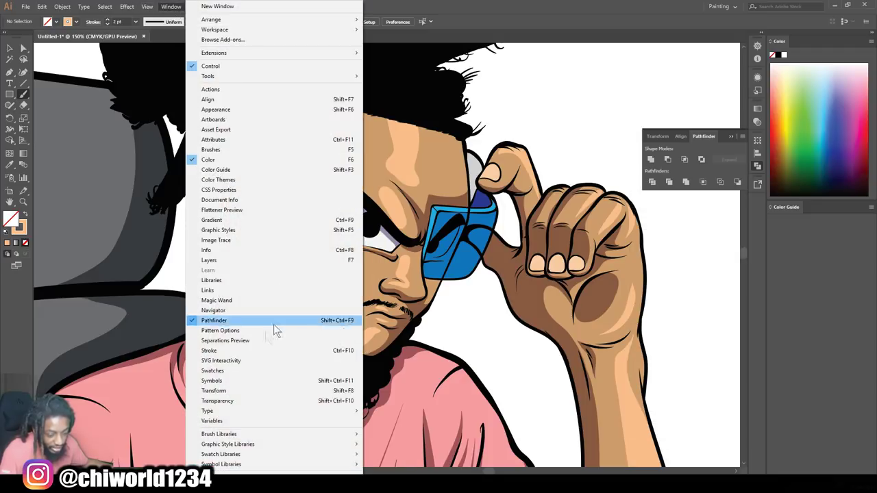
{"action": "left_click", "coordinate": [239, 370]}
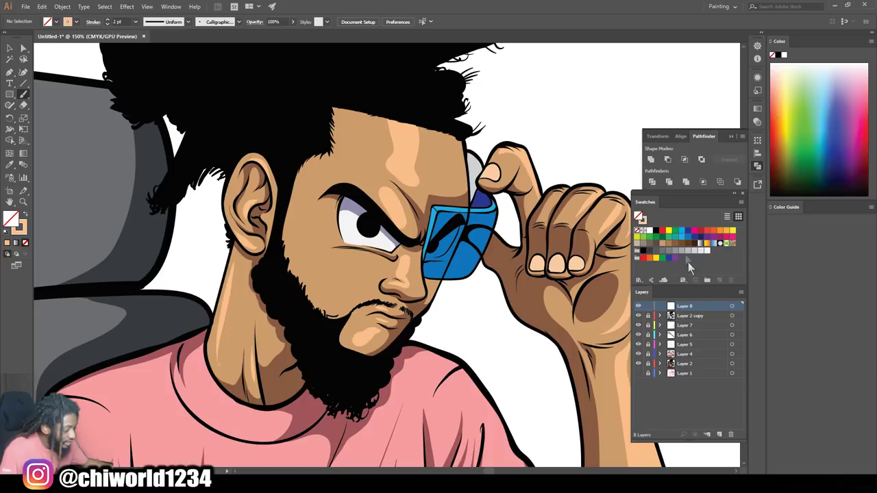
{"action": "left_click", "coordinate": [639, 280]}
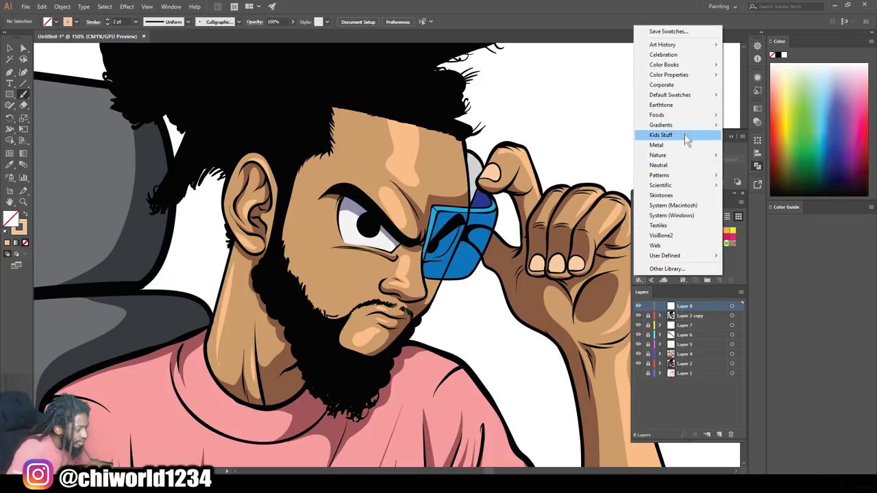
{"action": "mouse_move", "coordinate": [687, 126]}
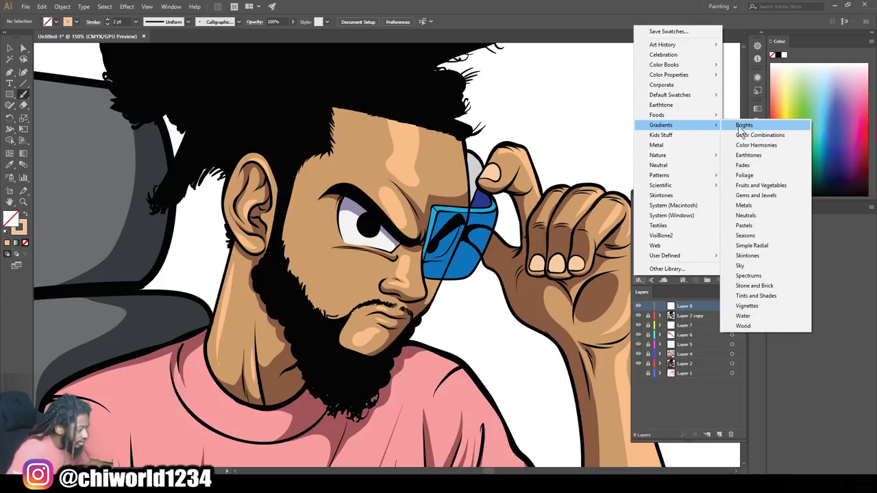
{"action": "left_click", "coordinate": [744, 125]}
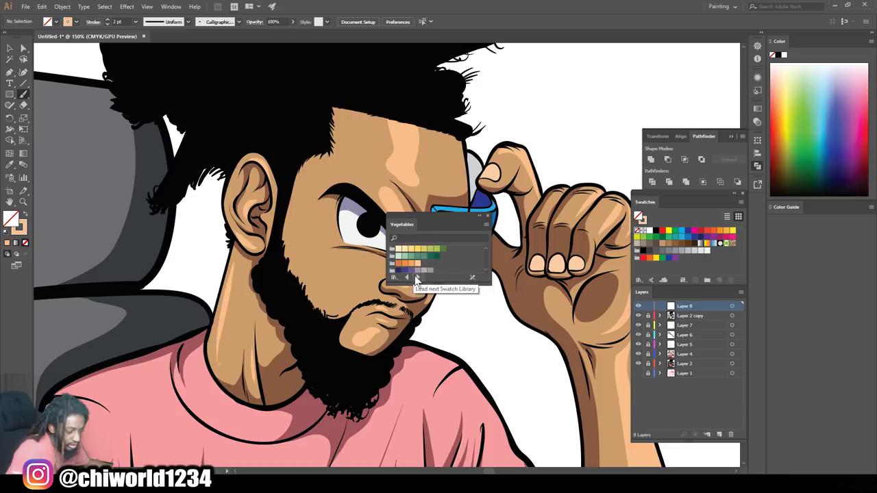
- Pick the purple gradient from the Brights library as the fill and show its gradient settings
{"action": "left_click", "coordinate": [415, 278]}
{"action": "left_click", "coordinate": [417, 278]}
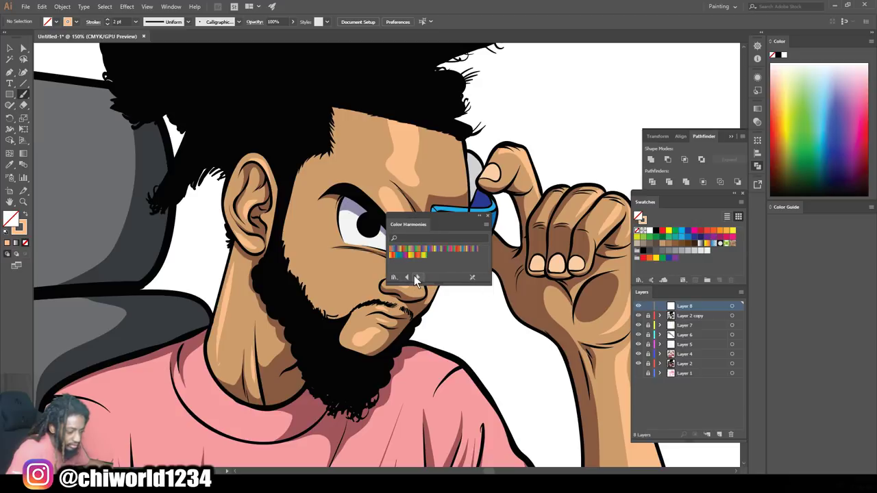
{"action": "left_click", "coordinate": [408, 277]}
{"action": "left_click", "coordinate": [409, 277]}
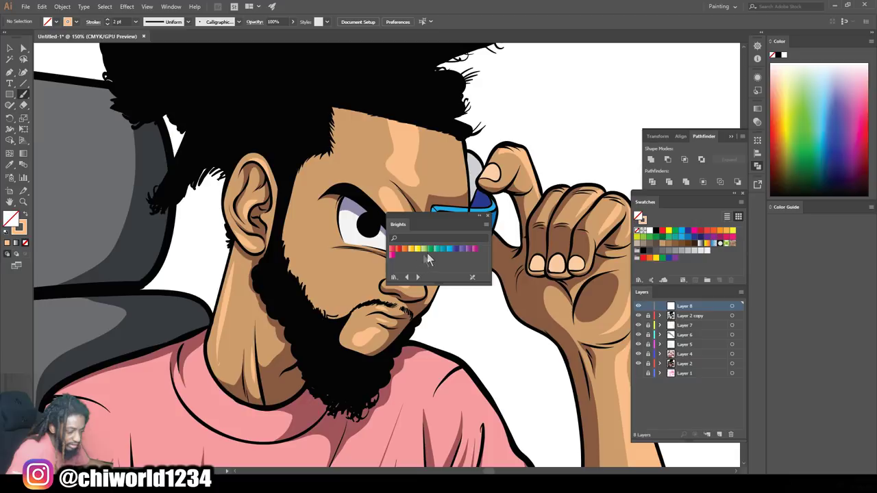
{"action": "left_click", "coordinate": [468, 250]}
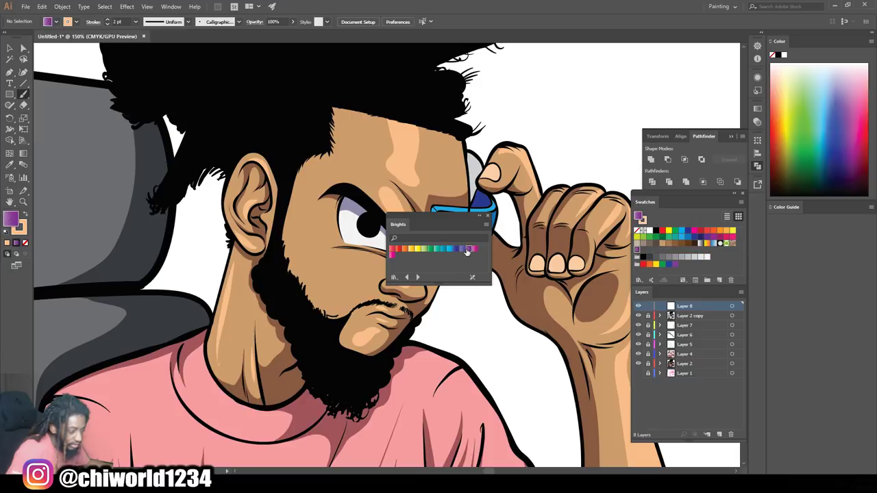
{"action": "left_click", "coordinate": [758, 119]}
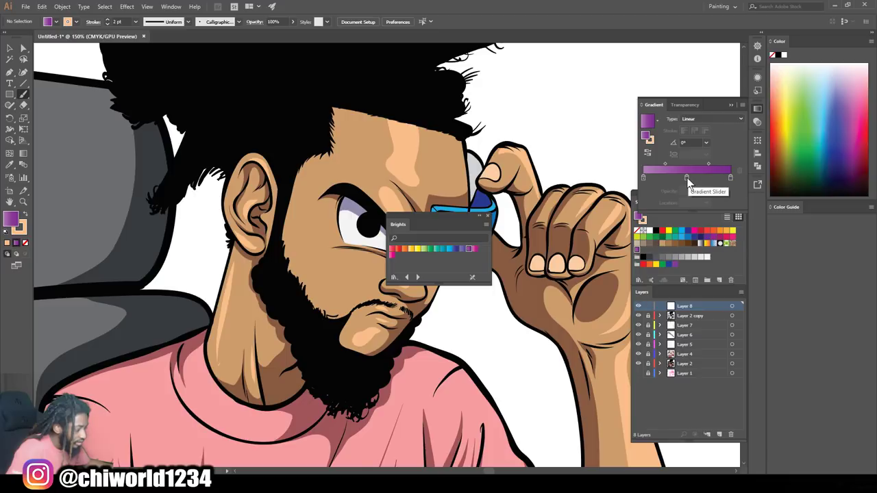
- Set the gradient's middle stop to a muted gray-purple with C 44, M 44, Y 30 and K 32
{"action": "double_click", "coordinate": [687, 179]}
{"action": "left_click", "coordinate": [677, 224]}
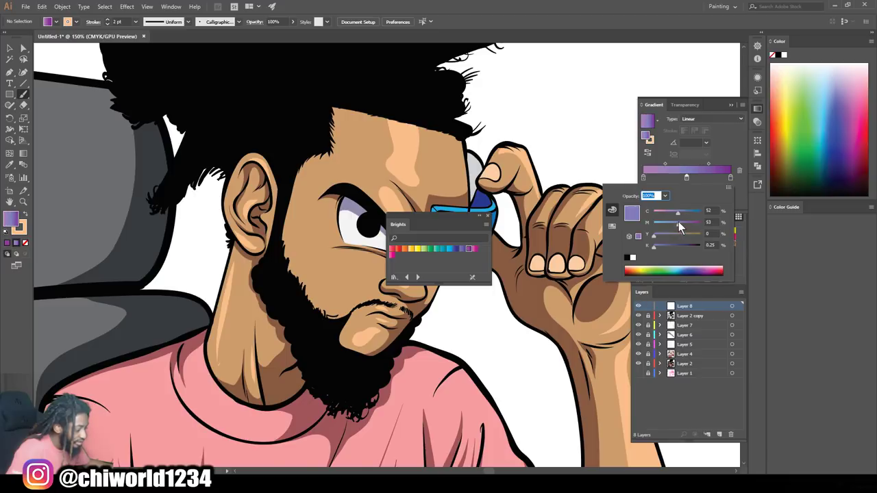
{"action": "mouse_move", "coordinate": [660, 234]}
{"action": "left_mouse_down"}
{"action": "mouse_move", "coordinate": [688, 234]}
{"action": "mouse_move", "coordinate": [670, 245]}
{"action": "left_mouse_up"}
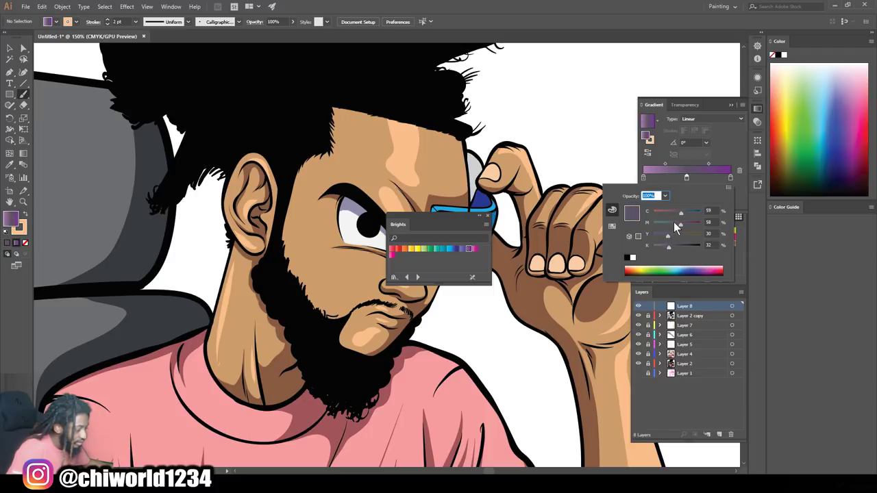
{"action": "left_click_drag", "start_coordinate": [681, 223], "coordinate": [674, 223]}
{"action": "left_click", "coordinate": [675, 214]}
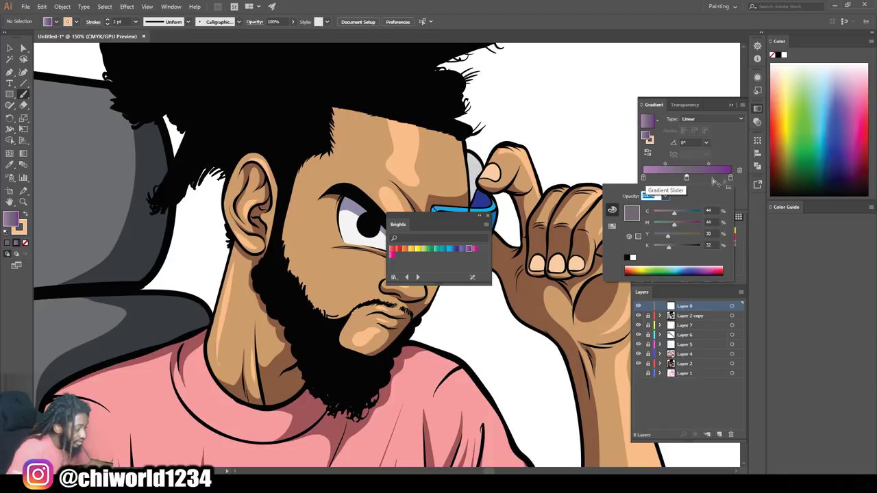
- Darken the gradient's starting stop from light purple to black
{"action": "double_click", "coordinate": [643, 178]}
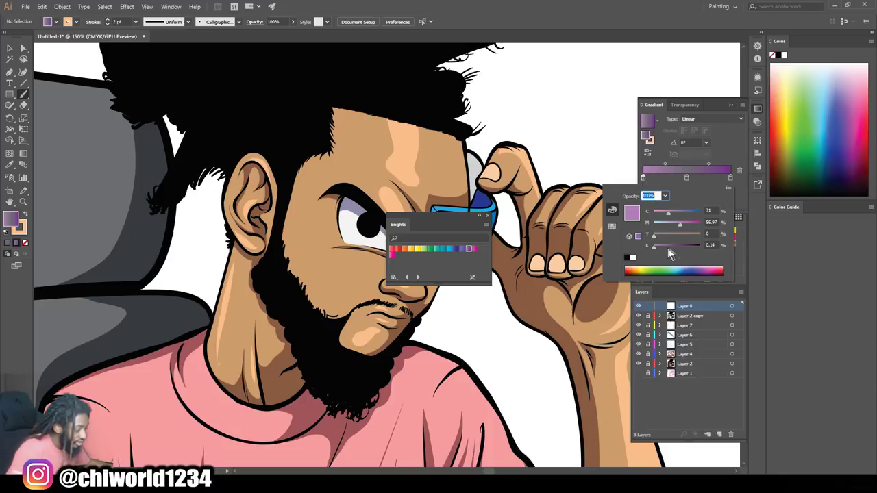
{"action": "left_click_drag", "start_coordinate": [671, 247], "coordinate": [721, 250]}
{"action": "left_click_drag", "start_coordinate": [666, 234], "coordinate": [677, 221]}
- Set the gradient's end stop to black with C 66, M 52, Y 68 and K 100
{"action": "left_click", "coordinate": [731, 176]}
{"action": "double_click", "coordinate": [730, 176]}
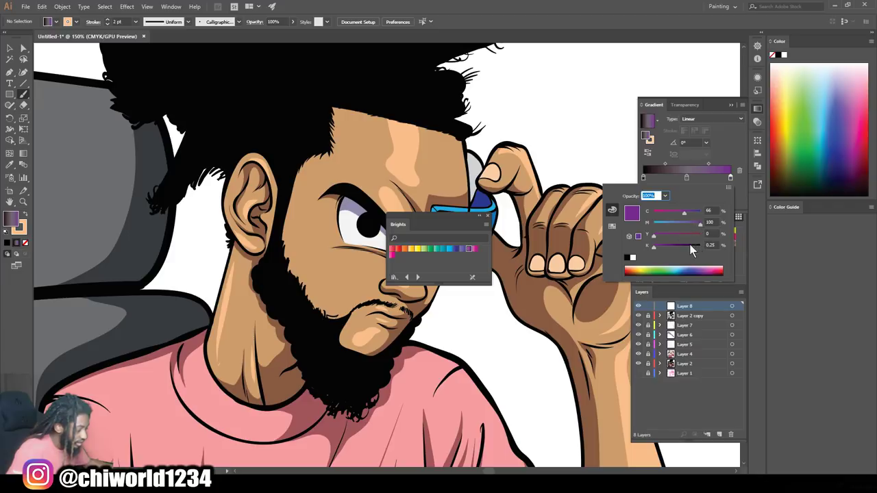
{"action": "left_click_drag", "start_coordinate": [690, 245], "coordinate": [725, 249]}
{"action": "mouse_move", "coordinate": [671, 234]}
{"action": "left_mouse_down"}
{"action": "mouse_move", "coordinate": [687, 235]}
{"action": "mouse_move", "coordinate": [677, 221]}
{"action": "left_mouse_up"}
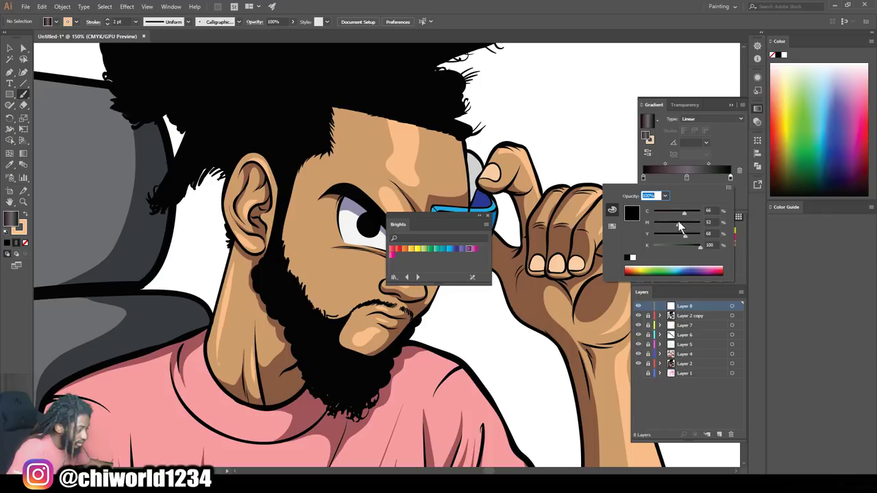
- Set the gradient's middle stop to a slate blue with C 55, M 41, Y 24 and K 24
{"action": "double_click", "coordinate": [644, 178]}
{"action": "double_click", "coordinate": [643, 178]}
{"action": "double_click", "coordinate": [685, 177]}
{"action": "left_click", "coordinate": [676, 231]}
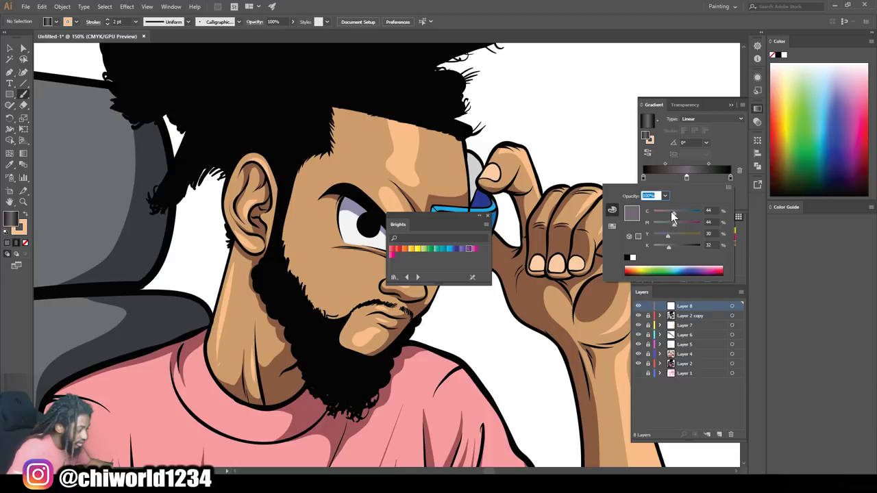
{"action": "left_click_drag", "start_coordinate": [679, 224], "coordinate": [681, 223]}
{"action": "left_click", "coordinate": [680, 246]}
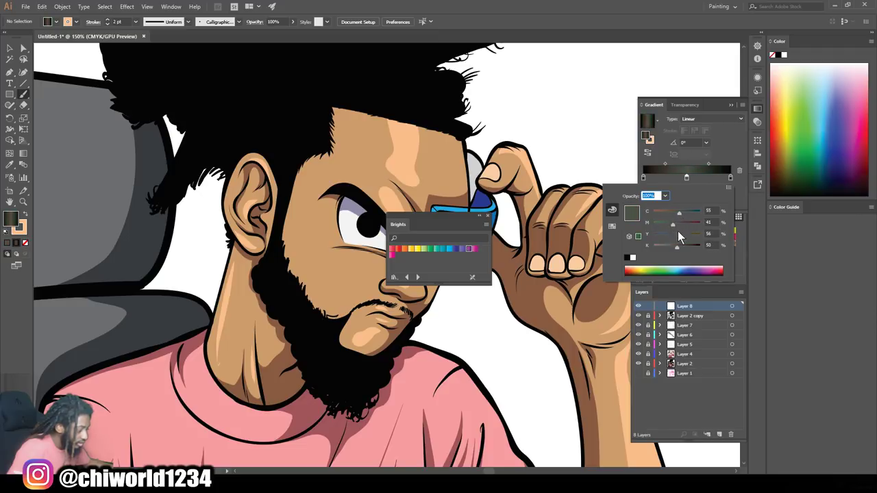
{"action": "mouse_move", "coordinate": [676, 235]}
{"action": "left_mouse_down"}
{"action": "mouse_move", "coordinate": [666, 235]}
{"action": "mouse_move", "coordinate": [666, 248]}
{"action": "left_mouse_up"}
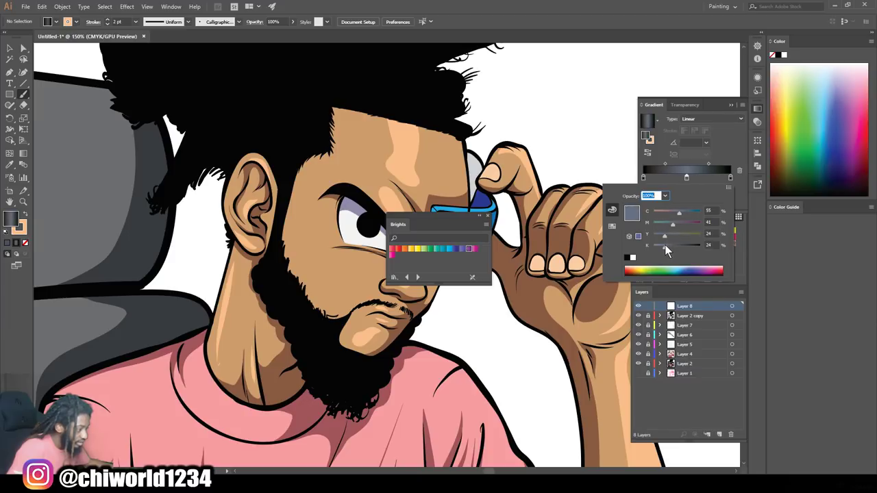
- Swap fill and stroke so the gradient becomes the stroke paint, remove the fill, and move the Brights swatch library off the hairline
{"action": "left_click", "coordinate": [26, 212]}
{"action": "left_click", "coordinate": [26, 213]}
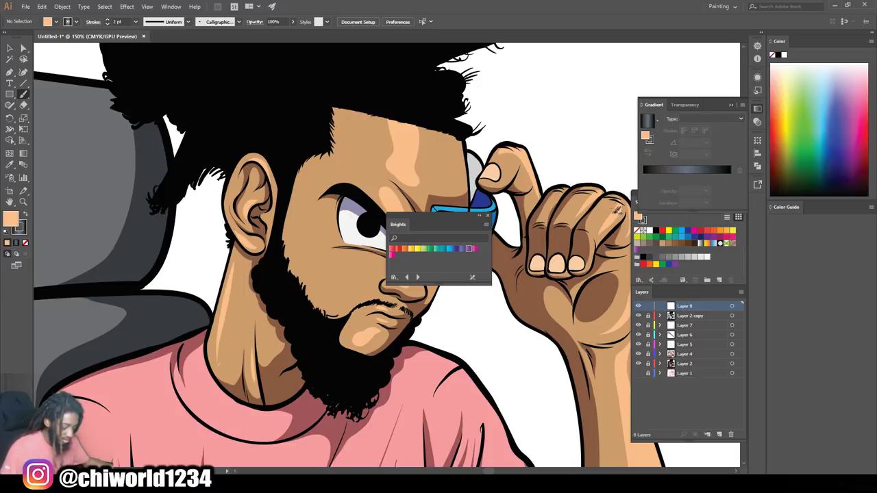
{"action": "scroll", "coordinate": [471, 198], "scroll_direction": "up", "scroll_amount": 2}
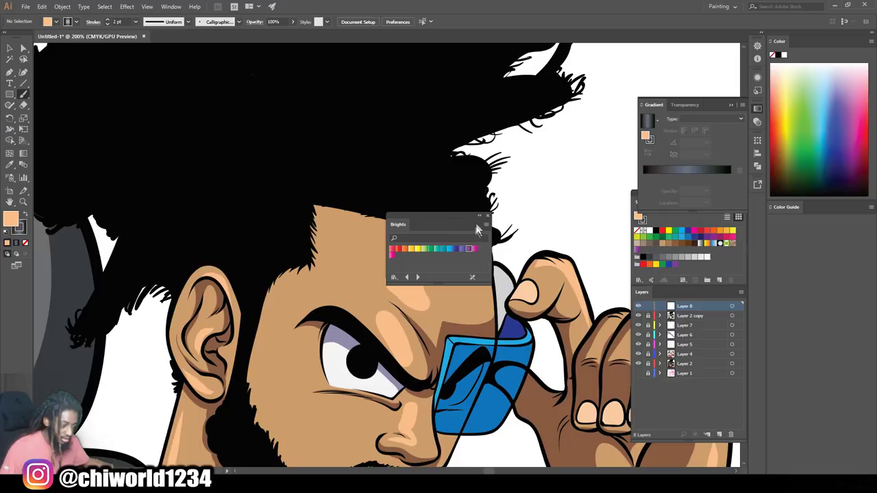
{"action": "left_click_drag", "start_coordinate": [478, 230], "coordinate": [491, 354]}
{"action": "key", "text": "slash"}
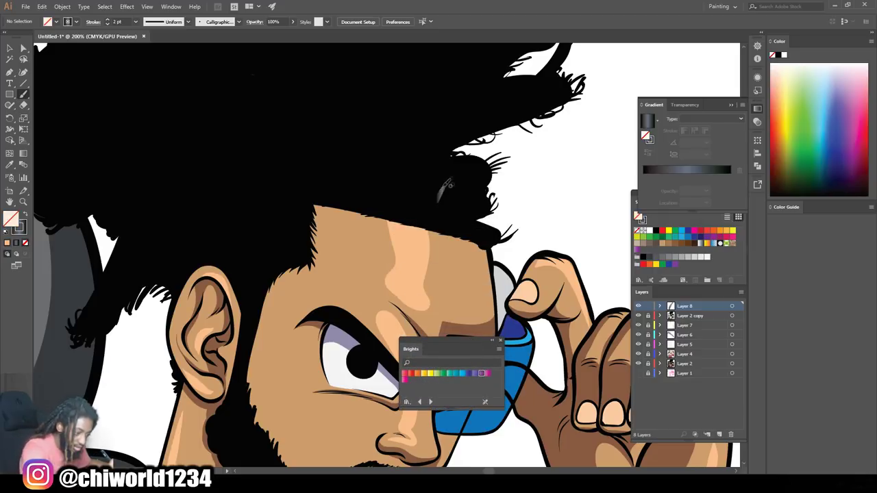
{"action": "mouse_move", "coordinate": [430, 191]}
{"action": "left_mouse_down"}
{"action": "mouse_move", "coordinate": [435, 179]}
{"action": "mouse_move", "coordinate": [418, 169]}
{"action": "left_mouse_up"}
{"action": "mouse_move", "coordinate": [412, 178]}
{"action": "left_mouse_down"}
{"action": "mouse_move", "coordinate": [380, 149]}
{"action": "mouse_move", "coordinate": [387, 168]}
{"action": "mouse_move", "coordinate": [369, 139]}
{"action": "mouse_move", "coordinate": [373, 164]}
{"action": "mouse_move", "coordinate": [364, 135]}
{"action": "mouse_move", "coordinate": [361, 163]}
{"action": "mouse_move", "coordinate": [355, 146]}
{"action": "mouse_move", "coordinate": [346, 166]}
{"action": "left_mouse_up"}
{"action": "mouse_move", "coordinate": [331, 145]}
{"action": "left_mouse_down"}
{"action": "mouse_move", "coordinate": [310, 171]}
{"action": "mouse_move", "coordinate": [289, 154]}
{"action": "mouse_move", "coordinate": [285, 174]}
{"action": "mouse_move", "coordinate": [275, 171]}
{"action": "mouse_move", "coordinate": [260, 148]}
{"action": "mouse_move", "coordinate": [260, 172]}
{"action": "left_mouse_up"}
{"action": "scroll", "coordinate": [537, 165], "scroll_direction": "down", "scroll_amount": 3}
{"action": "scroll", "coordinate": [534, 175], "scroll_direction": "up", "scroll_amount": 2}
{"action": "scroll", "coordinate": [531, 183], "scroll_direction": "up", "scroll_amount": 2}
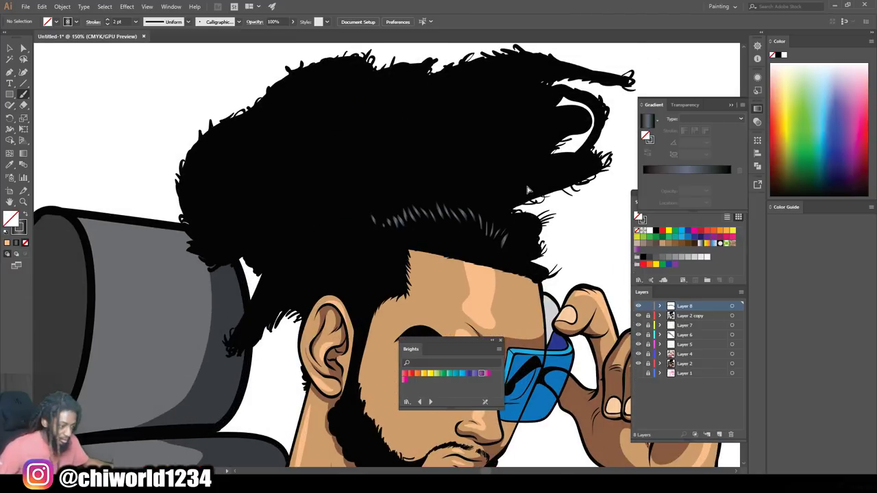
{"action": "key", "text": "ctrl+z"}
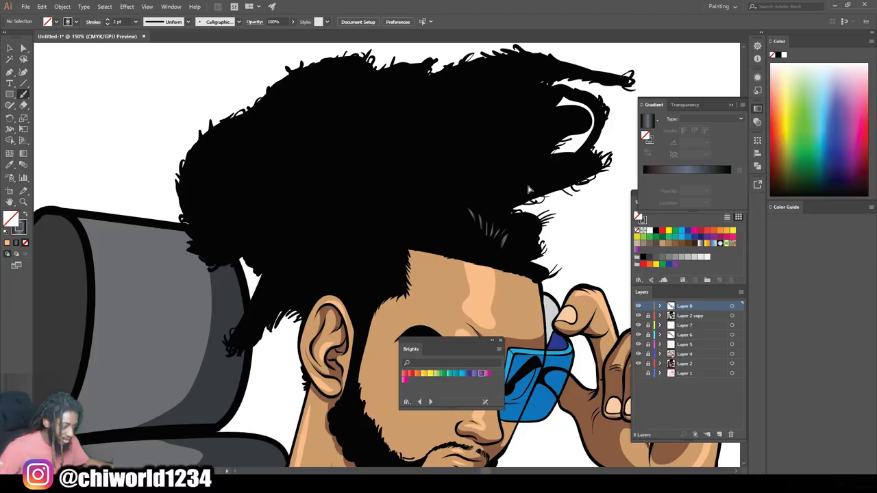
{"action": "key", "text": "ctrl+z"}
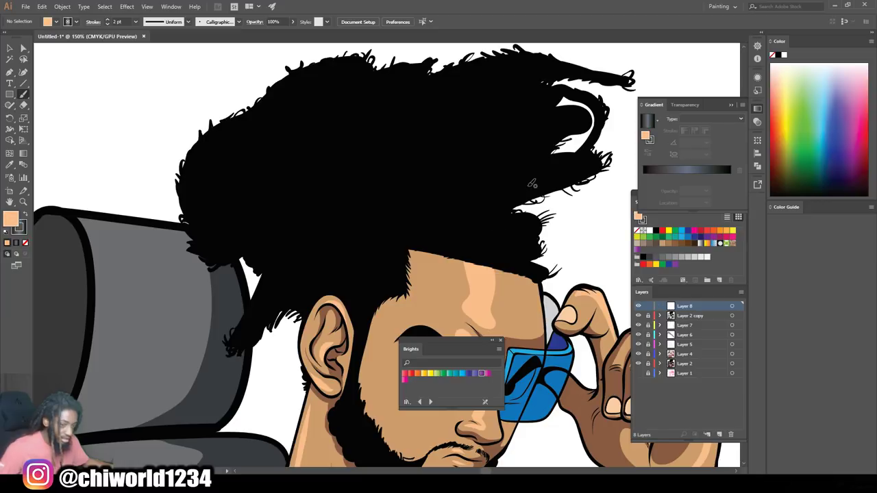
- Set the stroke weight to 1 pt and paint short gradient highlight strokes along the hair from above the forehead to the temple
{"action": "left_click", "coordinate": [135, 21]}
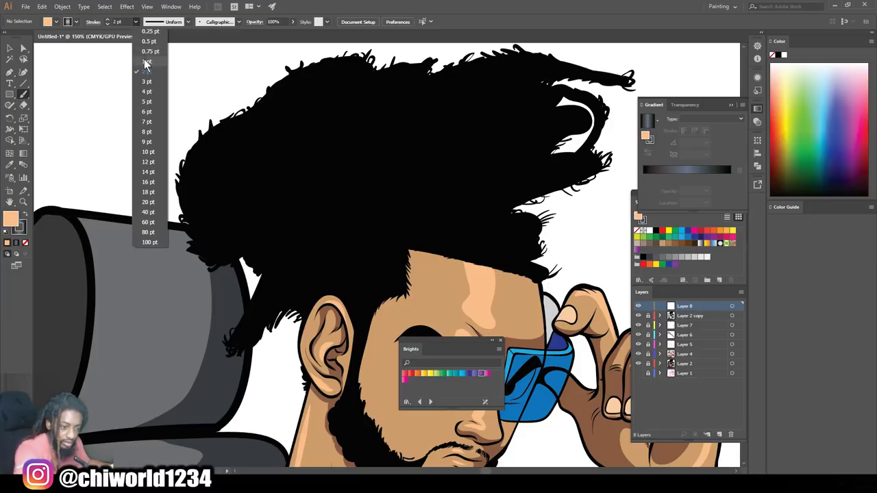
{"action": "left_click", "coordinate": [152, 56]}
{"action": "mouse_move", "coordinate": [519, 255]}
{"action": "left_mouse_down"}
{"action": "mouse_move", "coordinate": [533, 239]}
{"action": "mouse_move", "coordinate": [510, 235]}
{"action": "left_mouse_up"}
{"action": "left_click_drag", "start_coordinate": [503, 240], "coordinate": [492, 214]}
{"action": "mouse_move", "coordinate": [489, 232]}
{"action": "left_mouse_down"}
{"action": "mouse_move", "coordinate": [487, 201]}
{"action": "mouse_move", "coordinate": [473, 213]}
{"action": "left_mouse_up"}
{"action": "left_click_drag", "start_coordinate": [466, 221], "coordinate": [458, 207]}
{"action": "mouse_move", "coordinate": [451, 214]}
{"action": "left_mouse_down"}
{"action": "mouse_move", "coordinate": [442, 192]}
{"action": "mouse_move", "coordinate": [424, 193]}
{"action": "left_mouse_up"}
{"action": "mouse_move", "coordinate": [415, 215]}
{"action": "left_mouse_down"}
{"action": "mouse_move", "coordinate": [410, 196]}
{"action": "mouse_move", "coordinate": [390, 200]}
{"action": "left_mouse_up"}
{"action": "left_click_drag", "start_coordinate": [387, 227], "coordinate": [380, 212]}
{"action": "mouse_move", "coordinate": [377, 237]}
{"action": "left_mouse_down"}
{"action": "mouse_move", "coordinate": [368, 223]}
{"action": "mouse_move", "coordinate": [353, 234]}
{"action": "left_mouse_up"}
{"action": "mouse_move", "coordinate": [349, 256]}
{"action": "left_mouse_down"}
{"action": "mouse_move", "coordinate": [340, 246]}
{"action": "mouse_move", "coordinate": [320, 258]}
{"action": "left_mouse_up"}
{"action": "left_click_drag", "start_coordinate": [322, 273], "coordinate": [305, 276]}
- Move the Brights swatch library off the artwork and paint short gradient highlights along the lower front-facing locks
{"action": "left_click_drag", "start_coordinate": [473, 341], "coordinate": [711, 382]}
{"action": "key", "text": "ctrl+minus"}
{"action": "key", "text": "ctrl+equal"}
{"action": "left_click_drag", "start_coordinate": [552, 161], "coordinate": [530, 151]}
{"action": "left_click_drag", "start_coordinate": [508, 165], "coordinate": [476, 161]}
{"action": "left_click_drag", "start_coordinate": [456, 168], "coordinate": [437, 165]}
{"action": "left_click_drag", "start_coordinate": [427, 171], "coordinate": [410, 168]}
{"action": "left_click_drag", "start_coordinate": [511, 208], "coordinate": [501, 201]}
{"action": "left_click_drag", "start_coordinate": [497, 209], "coordinate": [462, 186]}
{"action": "left_click_drag", "start_coordinate": [451, 189], "coordinate": [439, 185]}
- Paint short gradient highlight strokes along the upper front-facing locks, from the curled tip back and along the lock above it
{"action": "left_click_drag", "start_coordinate": [556, 146], "coordinate": [546, 140]}
{"action": "left_click_drag", "start_coordinate": [529, 149], "coordinate": [488, 148]}
{"action": "left_click_drag", "start_coordinate": [473, 151], "coordinate": [460, 148]}
{"action": "mouse_move", "coordinate": [450, 152]}
{"action": "left_mouse_down"}
{"action": "mouse_move", "coordinate": [437, 152]}
{"action": "mouse_move", "coordinate": [428, 135]}
{"action": "left_mouse_up"}
{"action": "left_click_drag", "start_coordinate": [443, 133], "coordinate": [445, 123]}
{"action": "left_click_drag", "start_coordinate": [463, 124], "coordinate": [496, 109]}
{"action": "left_click_drag", "start_coordinate": [528, 114], "coordinate": [536, 104]}
- Paint rows of short gradient highlights down the long locks at the crown and back of the head
{"action": "mouse_move", "coordinate": [379, 124]}
{"action": "left_mouse_down"}
{"action": "mouse_move", "coordinate": [325, 181]}
{"action": "mouse_move", "coordinate": [274, 264]}
{"action": "left_mouse_up"}
{"action": "mouse_move", "coordinate": [348, 101]}
{"action": "left_mouse_down"}
{"action": "mouse_move", "coordinate": [288, 154]}
{"action": "mouse_move", "coordinate": [248, 213]}
{"action": "mouse_move", "coordinate": [243, 265]}
{"action": "left_mouse_up"}
{"action": "left_click_drag", "start_coordinate": [218, 180], "coordinate": [223, 161]}
{"action": "left_click_drag", "start_coordinate": [231, 152], "coordinate": [249, 119]}
{"action": "mouse_move", "coordinate": [366, 76]}
{"action": "left_mouse_down"}
{"action": "mouse_move", "coordinate": [372, 66]}
{"action": "mouse_move", "coordinate": [349, 73]}
{"action": "left_mouse_up"}
{"action": "mouse_move", "coordinate": [335, 83]}
{"action": "left_mouse_down"}
{"action": "mouse_move", "coordinate": [341, 77]}
{"action": "mouse_move", "coordinate": [323, 86]}
{"action": "left_mouse_up"}
{"action": "mouse_move", "coordinate": [284, 118]}
{"action": "left_mouse_down"}
{"action": "mouse_move", "coordinate": [295, 106]}
{"action": "mouse_move", "coordinate": [285, 119]}
{"action": "left_mouse_up"}
{"action": "left_click_drag", "start_coordinate": [264, 144], "coordinate": [273, 134]}
- Add short gradient highlights along the topmost locks and in the gaps between the central locks
{"action": "left_click_drag", "start_coordinate": [517, 77], "coordinate": [523, 83]}
{"action": "mouse_move", "coordinate": [502, 78]}
{"action": "left_mouse_down"}
{"action": "mouse_move", "coordinate": [510, 84]}
{"action": "mouse_move", "coordinate": [493, 87]}
{"action": "left_mouse_up"}
{"action": "left_click_drag", "start_coordinate": [457, 87], "coordinate": [467, 92]}
{"action": "left_click_drag", "start_coordinate": [413, 118], "coordinate": [424, 110]}
{"action": "left_click_drag", "start_coordinate": [397, 140], "coordinate": [407, 130]}
{"action": "key", "text": "ctrl+minus"}
{"action": "key", "text": "ctrl+minus"}
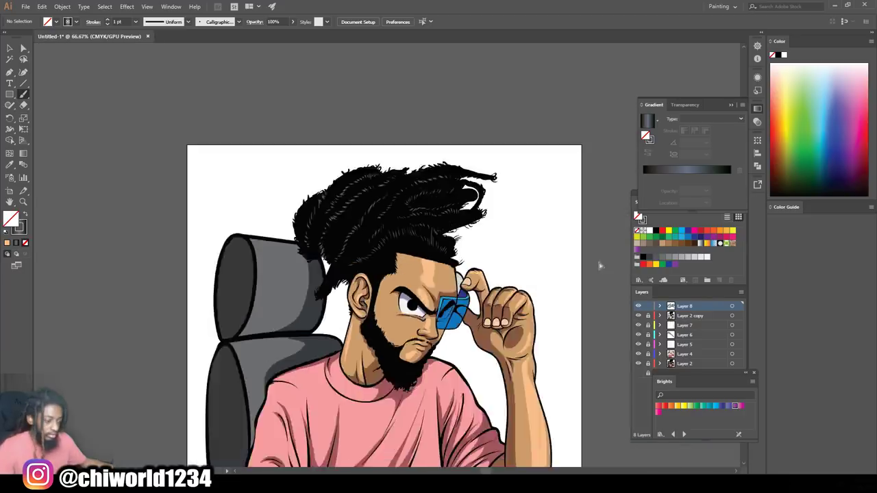
- Add more gradient highlight strokes to the locks at the back of the head and to the beard
{"action": "key", "text": "ctrl+equal"}
{"action": "left_click_drag", "start_coordinate": [322, 202], "coordinate": [302, 172]}
{"action": "key", "text": "ctrl+minus"}
{"action": "key", "text": "ctrl+plus"}
{"action": "key", "text": "ctrl+plus"}
{"action": "scroll", "coordinate": [473, 322], "scroll_direction": "down", "scroll_amount": 2}
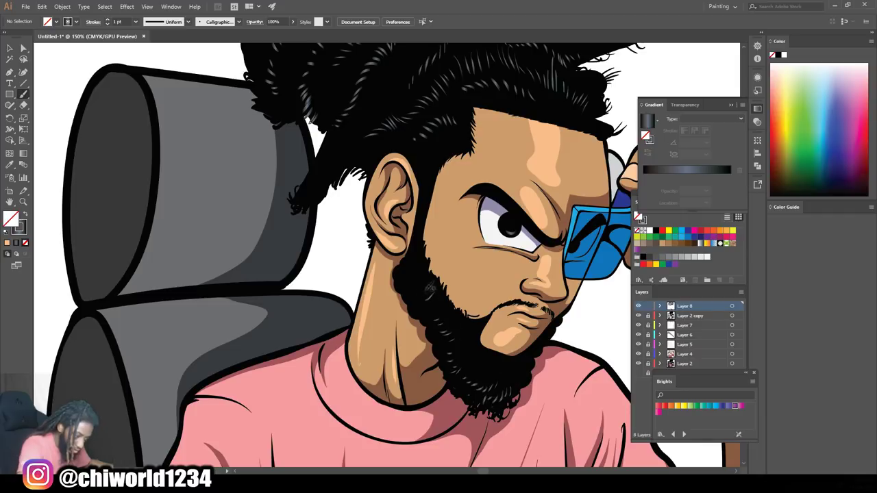
- Fill in the remaining dark areas of the locks with gradient highlights, including the curled lock at the front
{"action": "scroll", "coordinate": [426, 173], "scroll_direction": "up", "scroll_amount": 2}
{"action": "scroll", "coordinate": [380, 193], "scroll_direction": "up", "scroll_amount": 2}
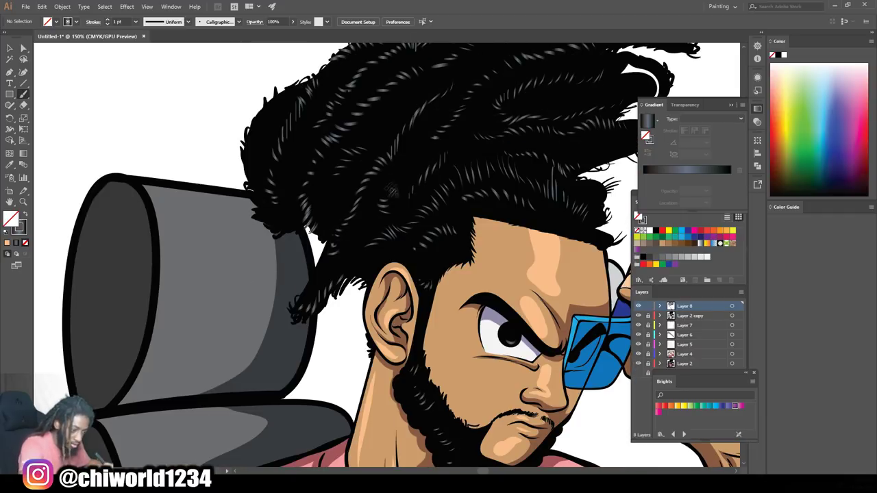
{"action": "scroll", "coordinate": [550, 140], "scroll_direction": "right", "scroll_amount": 2}
{"action": "key", "text": "ctrl+minus"}
{"action": "key", "text": "ctrl+minus"}
{"action": "scroll", "coordinate": [559, 206], "scroll_direction": "up", "scroll_amount": 1}
{"action": "key", "text": "ctrl+equal"}
{"action": "key", "text": "ctrl+equal"}
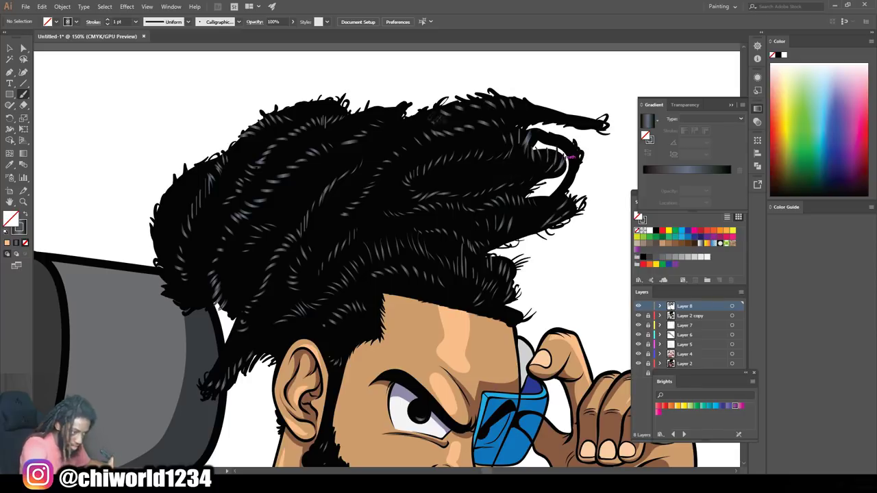